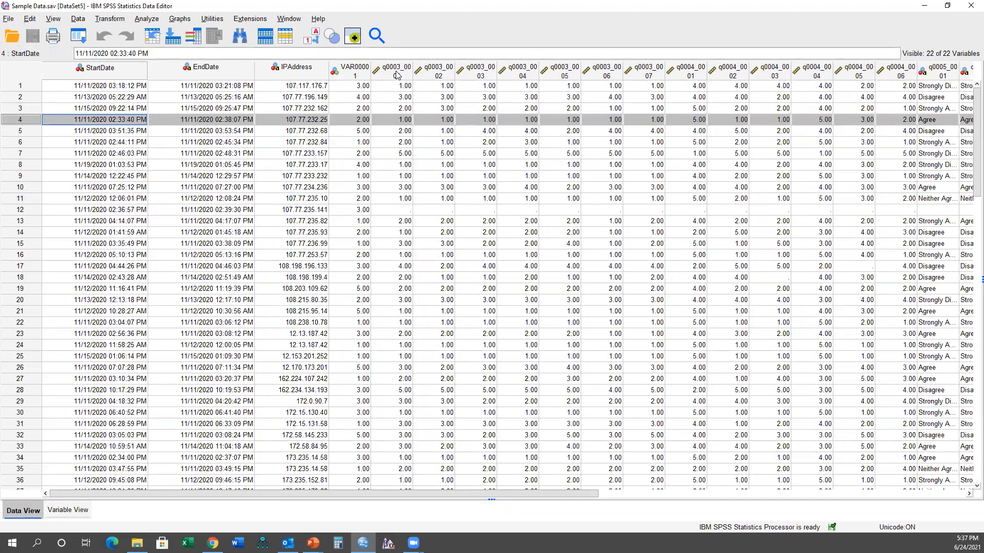
Open the definition of the VAR00001 variable from its data column.
click(364, 72)
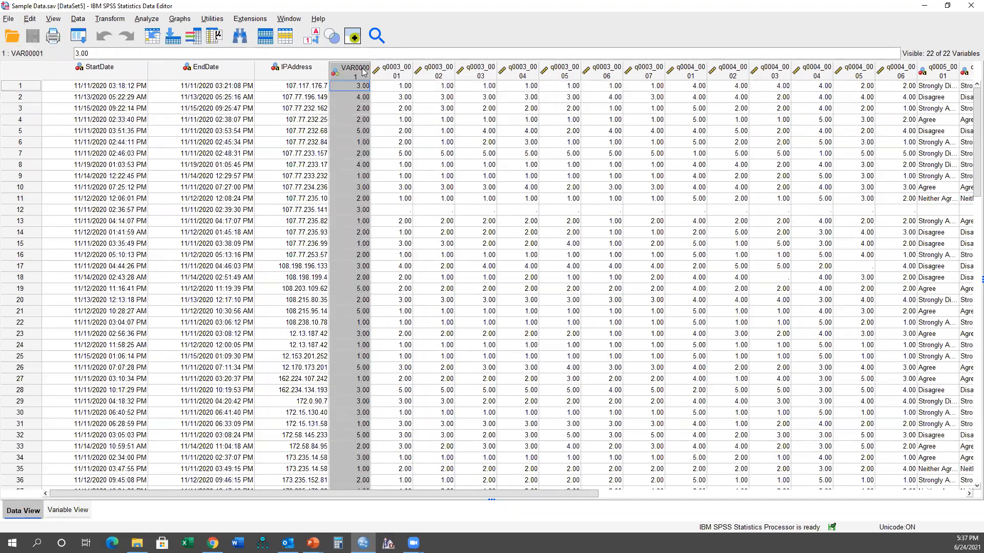
click(36, 95)
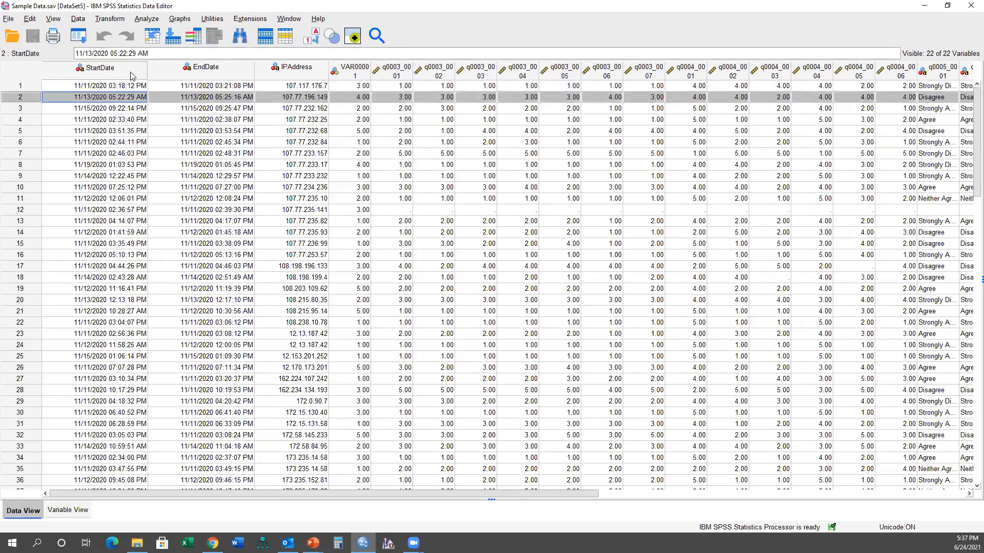
click(217, 73)
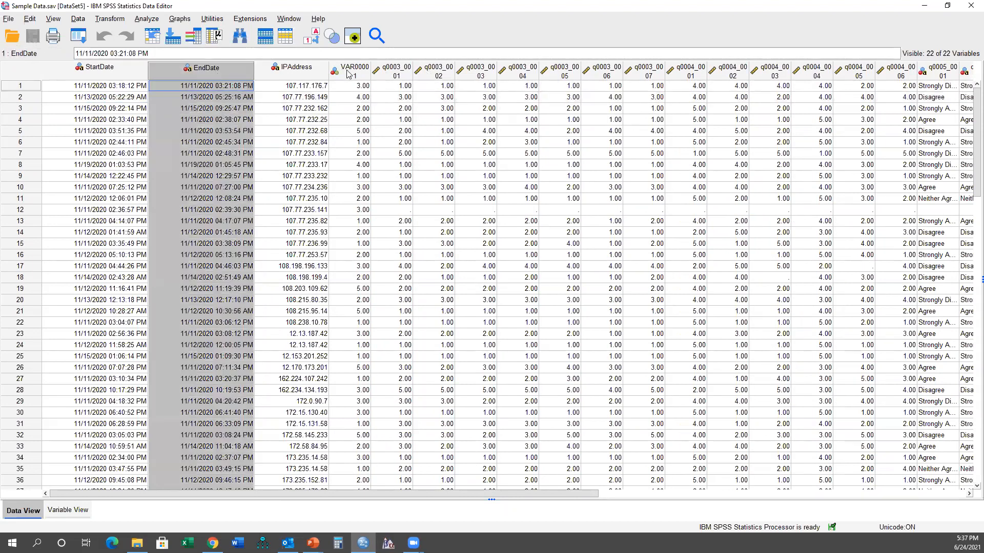
double_click(348, 73)
scroll(323, 168, up, 1)
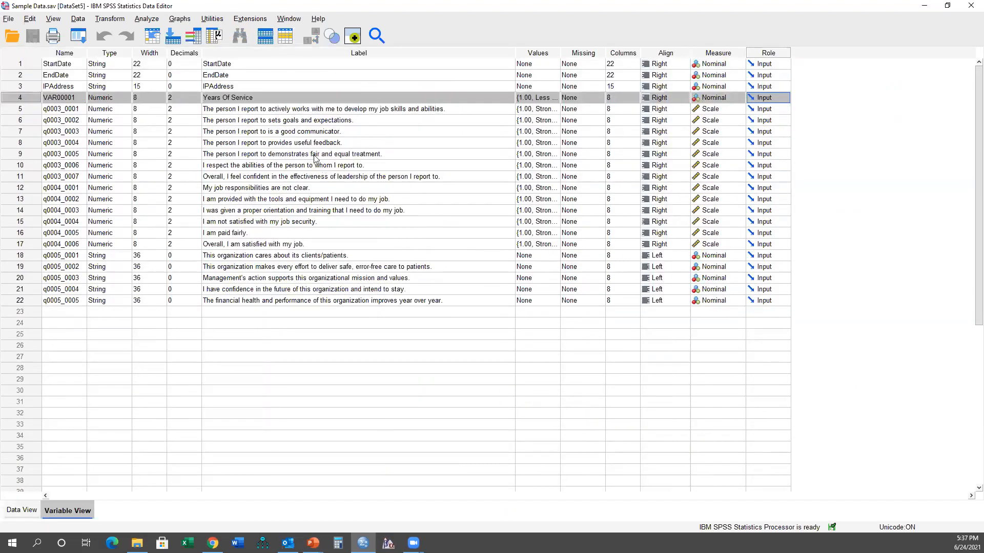
Highlight the q0003, q0004 and q0005 item groups in turn in the list of variable definitions.
double_click(284, 110)
drag(75, 111, 76, 177)
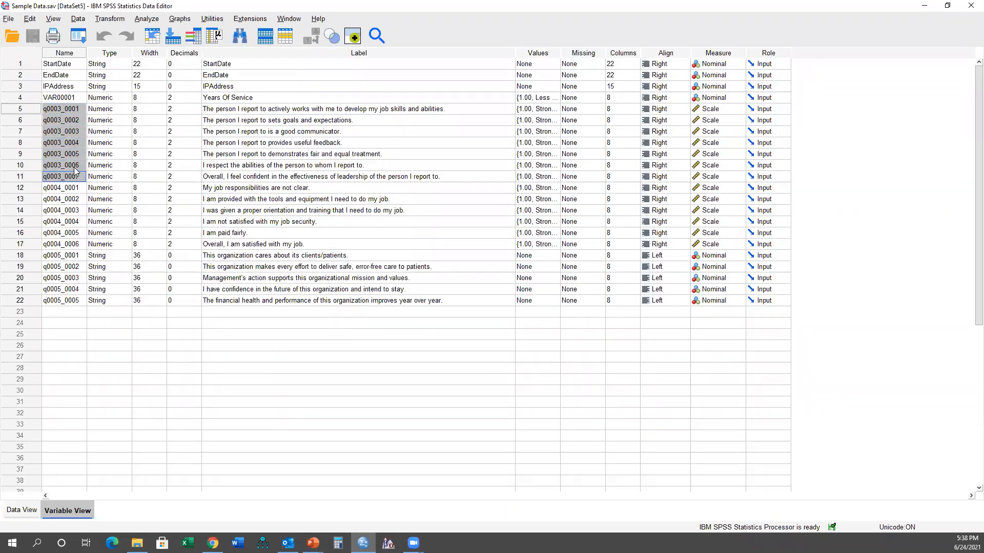
drag(69, 189, 68, 243)
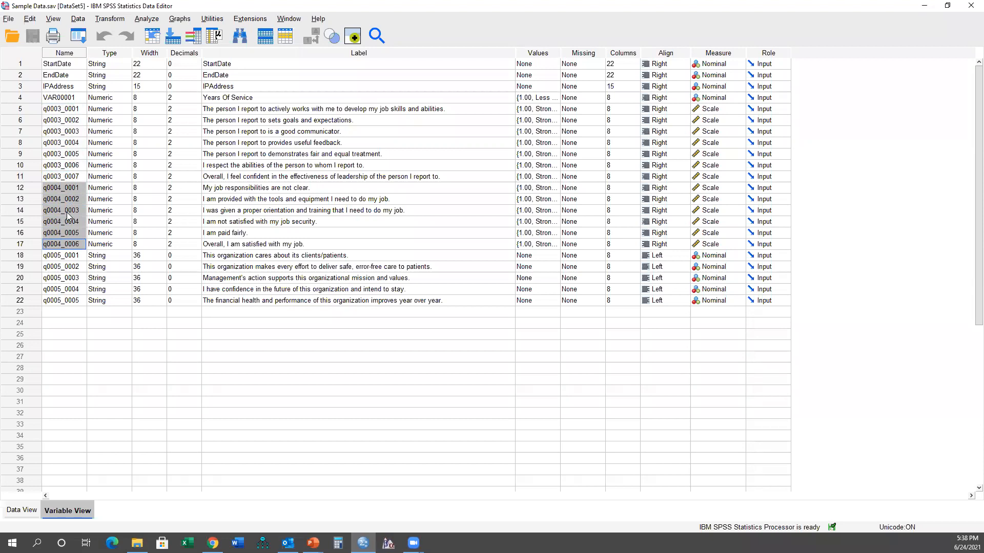
drag(68, 256, 61, 306)
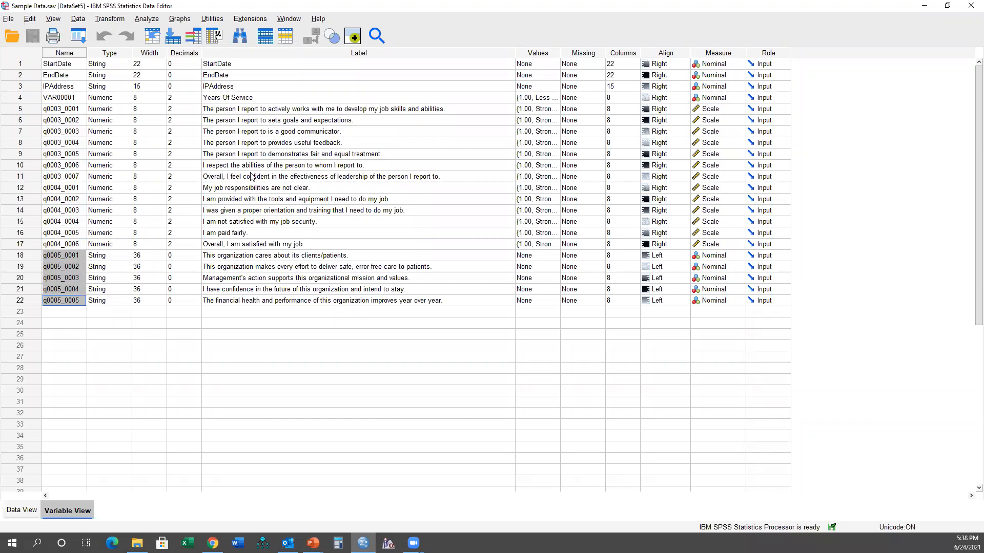
Return to the case data and highlight the empty answers of case 12 from q0003_0001 to q0005_0004.
click(34, 64)
key(ctrl+t)
drag(531, 495, 773, 479)
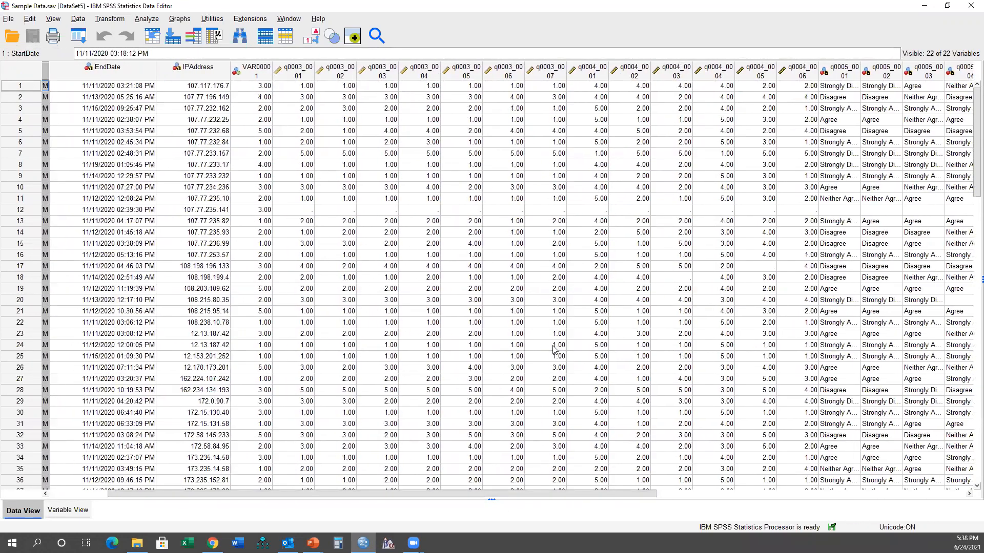
scroll(562, 350, down, 20)
scroll(562, 350, up, 20)
drag(301, 212, 945, 215)
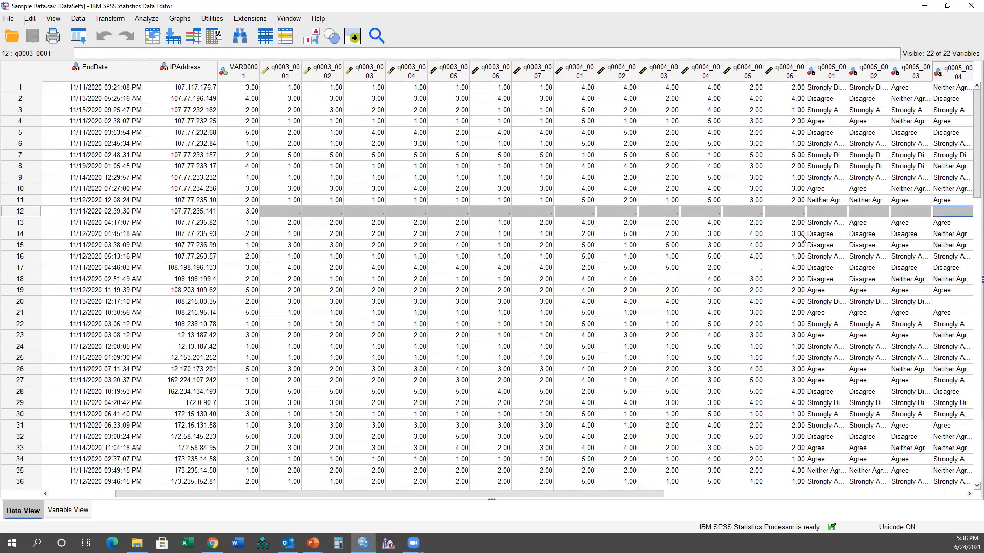
scroll(759, 212, down, 1)
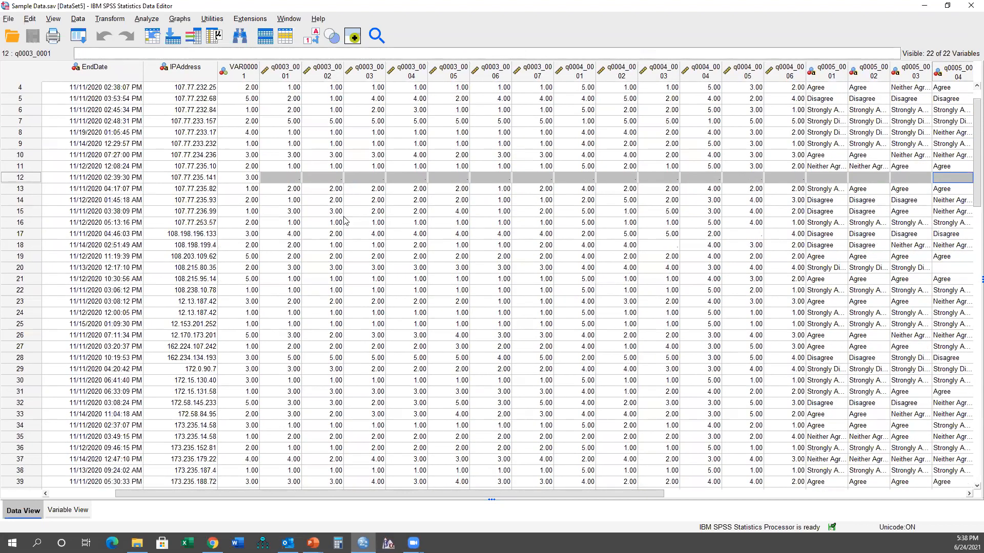
scroll(347, 221, up, 1)
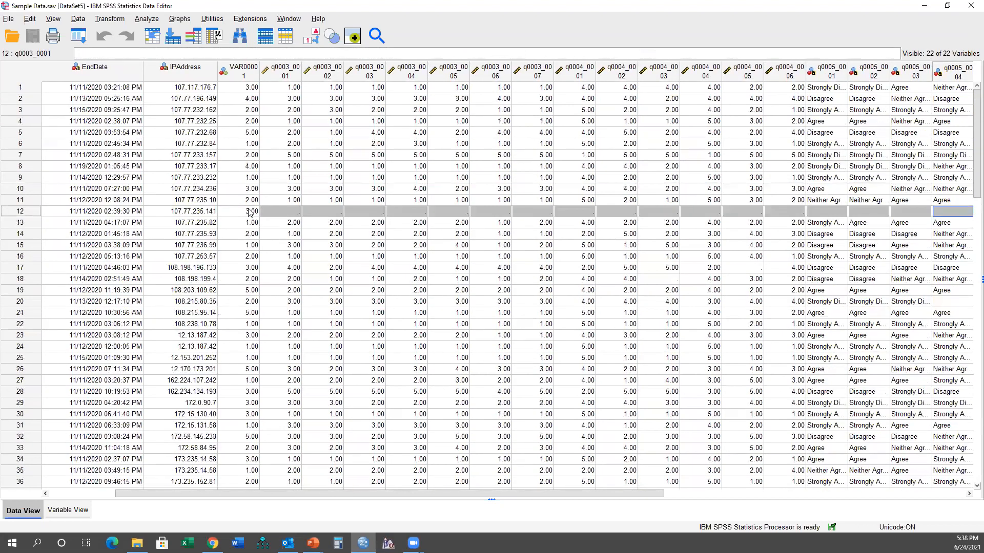
click(248, 79)
drag(290, 216, 944, 216)
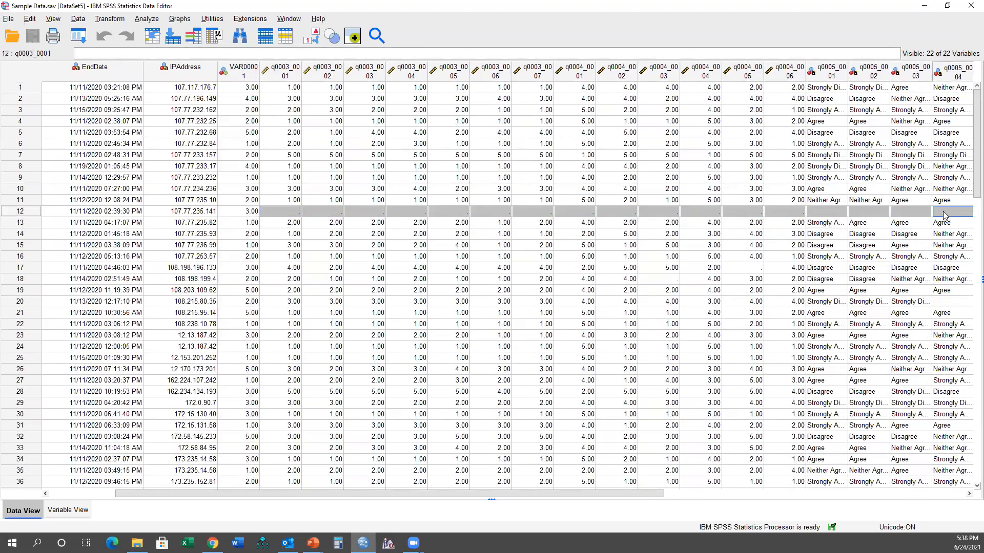
Inspect the single missing answers in q0004_0003 for case 18 and q0004_0005 for case 17.
click(740, 270)
click(669, 279)
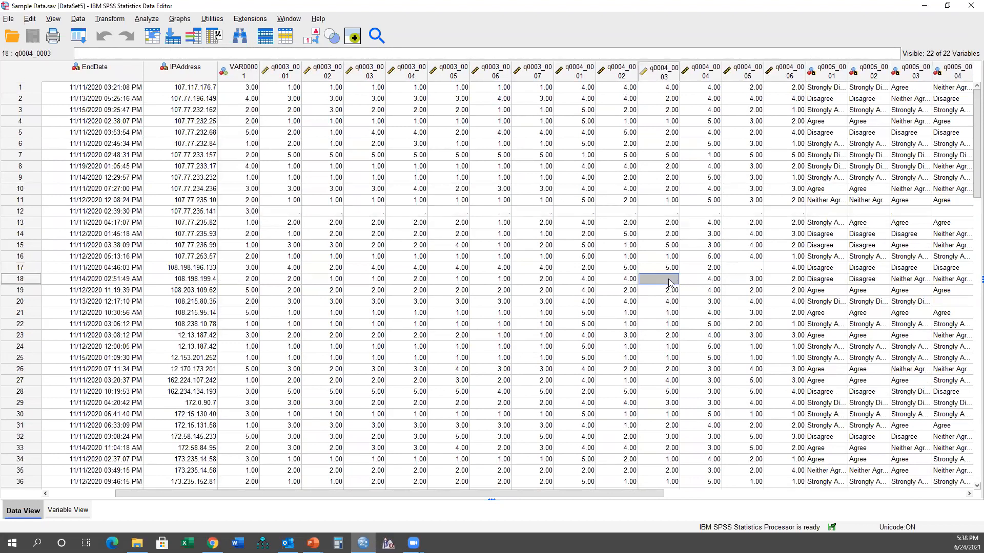
click(254, 280)
drag(265, 280, 641, 285)
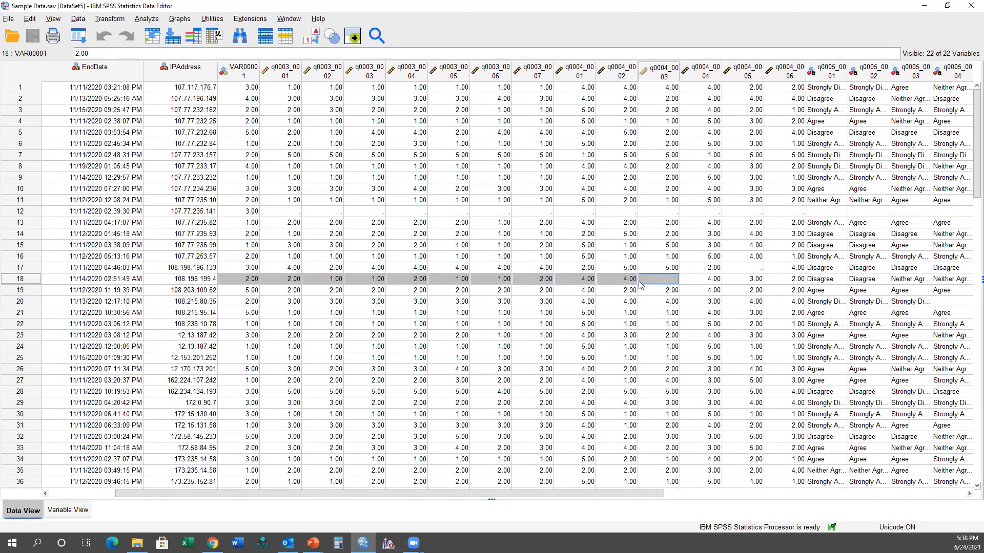
click(730, 270)
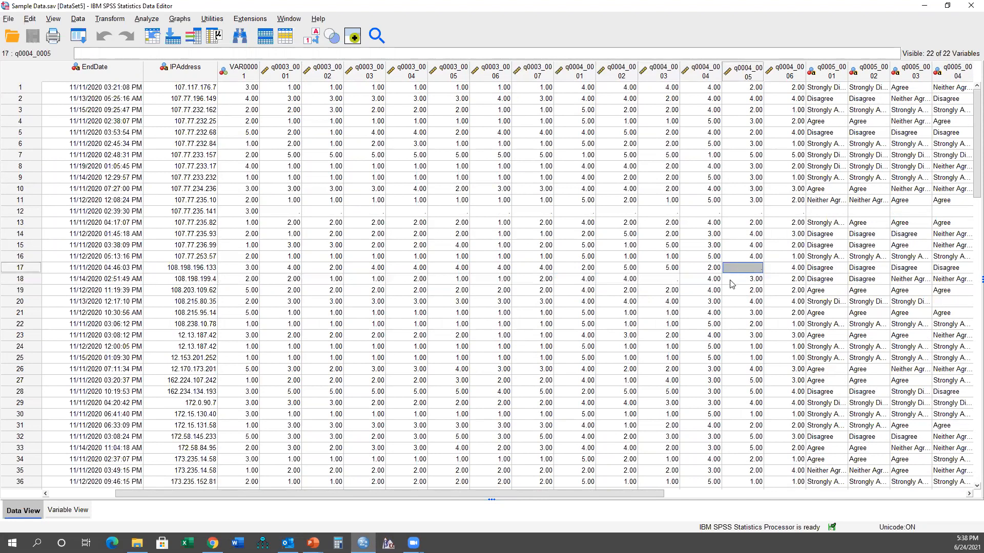
scroll(732, 284, down, 5)
scroll(439, 197, up, 5)
Compare the text answers in the q0005 columns with the numerically coded answers of case 3.
click(593, 156)
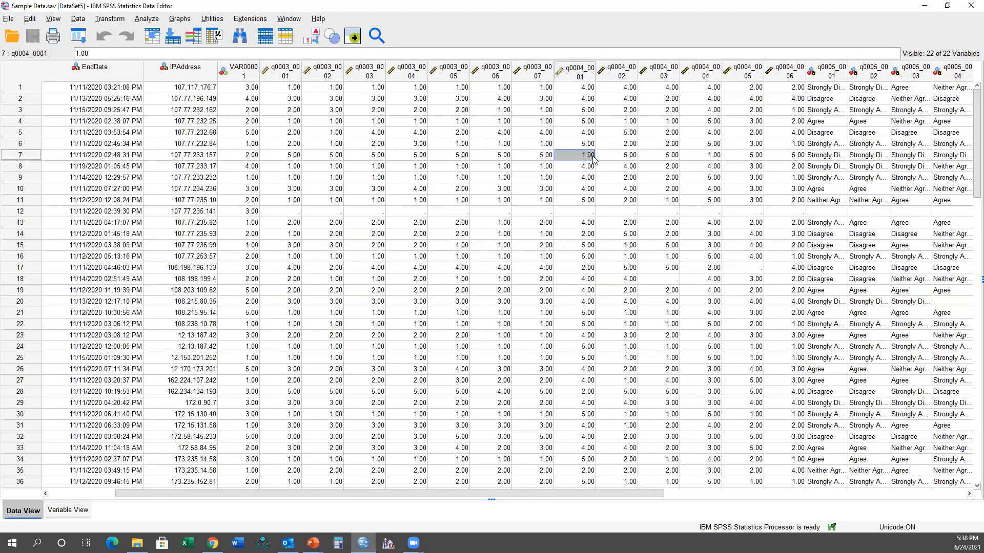
click(892, 133)
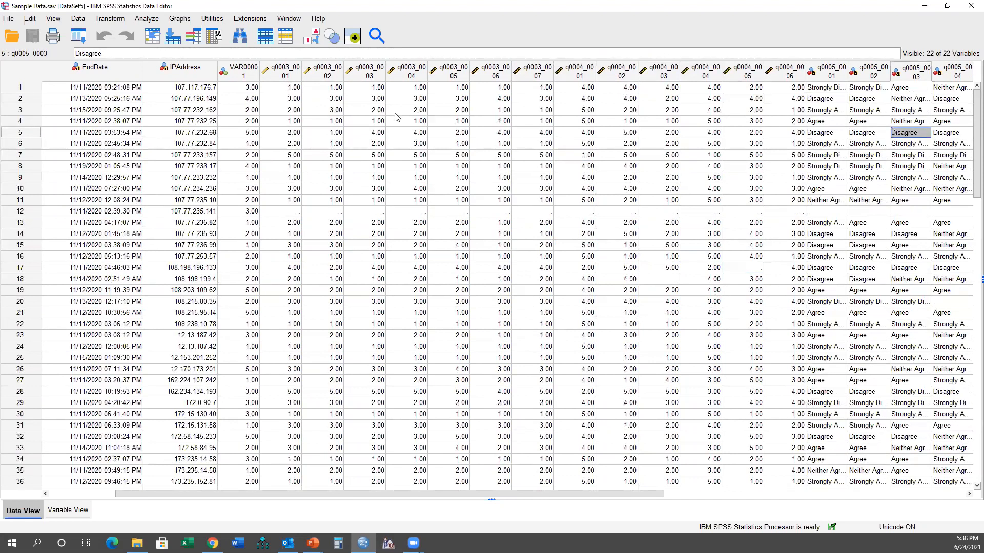
drag(256, 113, 729, 114)
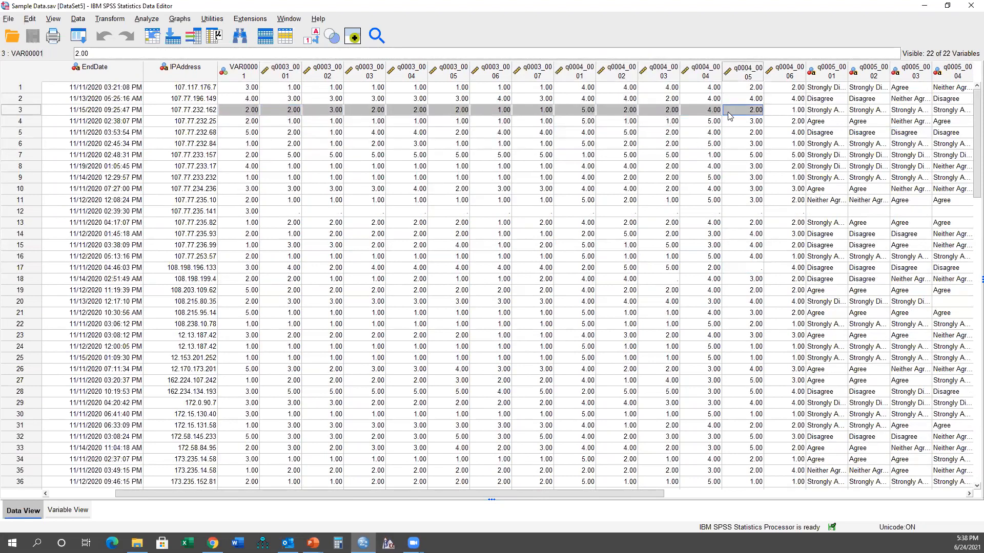
click(297, 113)
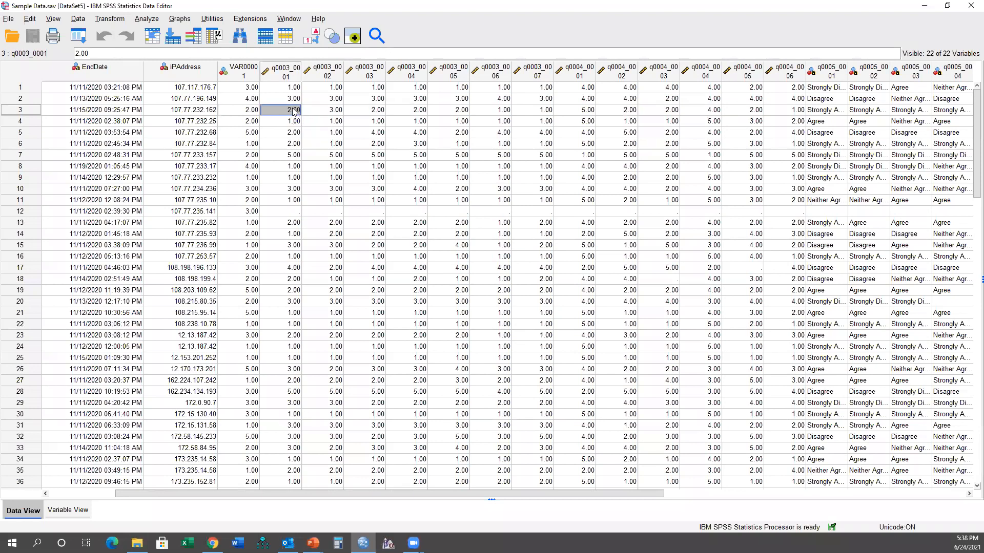
View the value labels defined for q0003_0001, close them without changes and return to the case data.
double_click(286, 71)
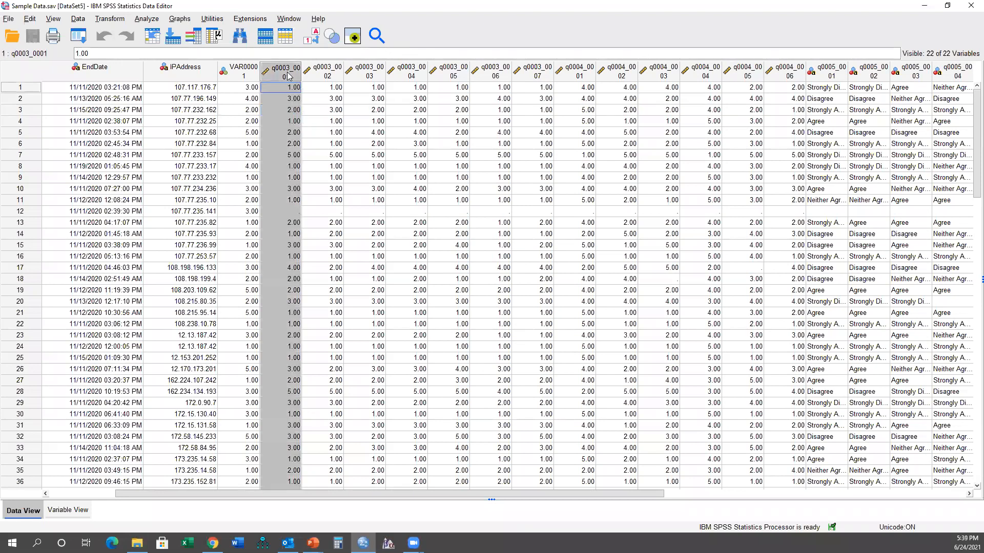
click(555, 63)
click(555, 64)
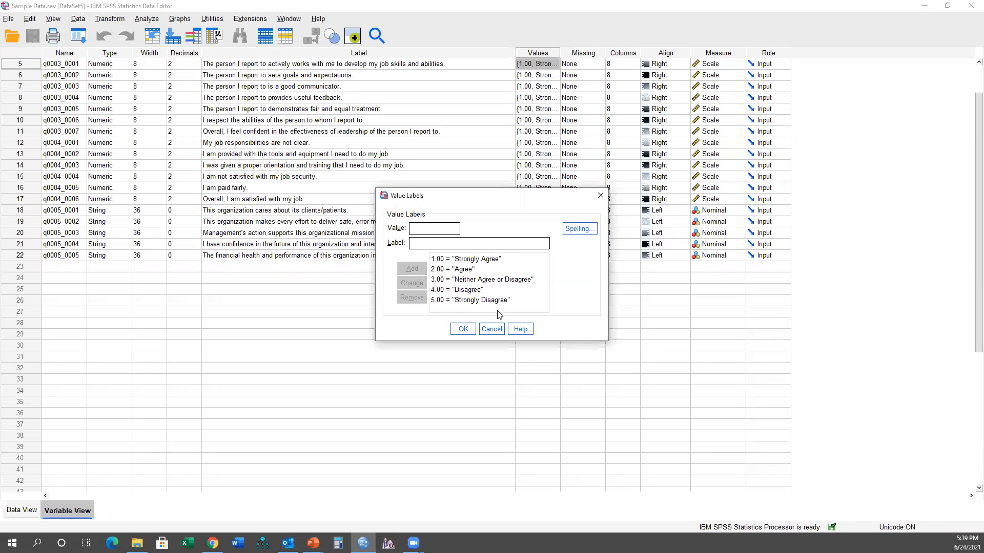
click(492, 329)
double_click(36, 66)
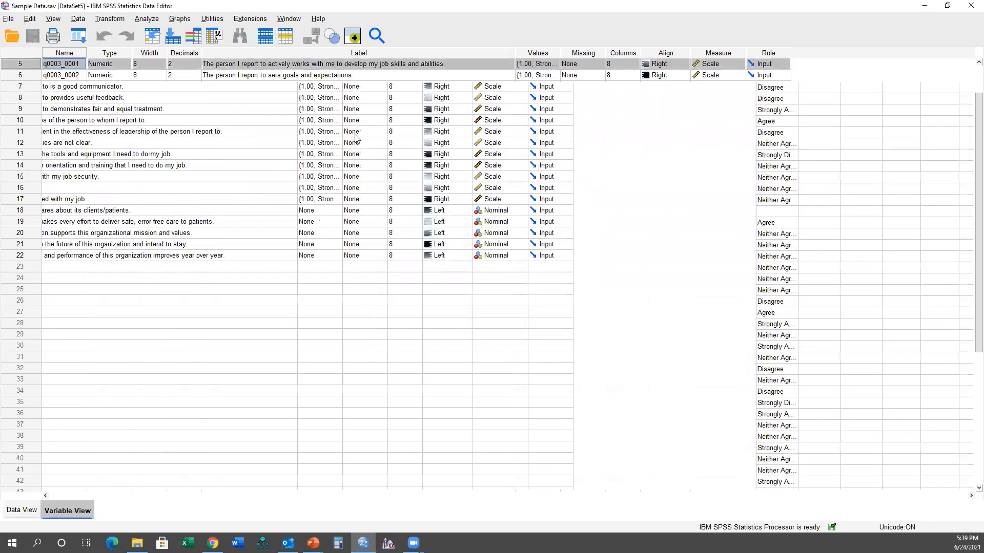
Widen the columns q0005_0001 to q0005_0005 together so their full text answers fit.
click(224, 110)
drag(86, 89, 523, 92)
click(623, 90)
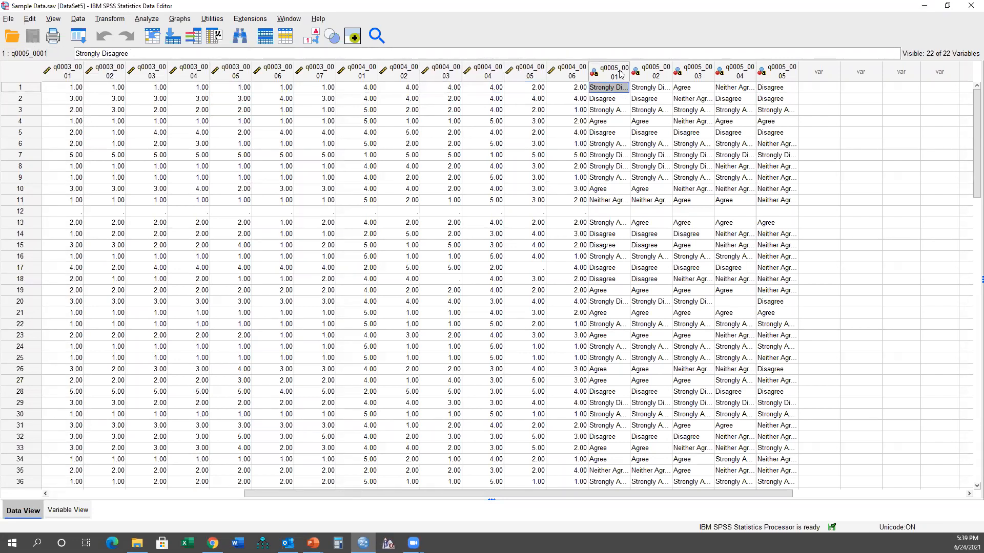
click(619, 71)
shift+click(767, 69)
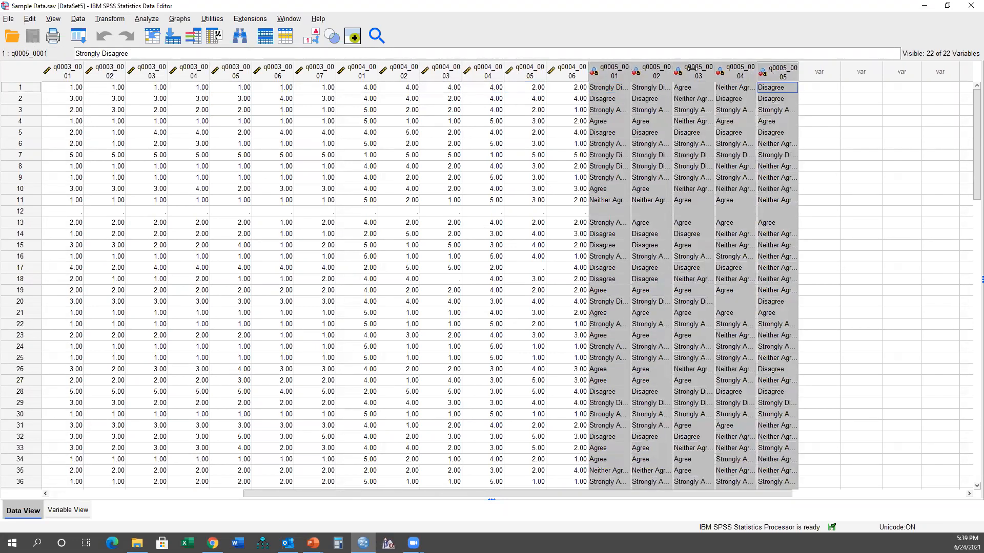
drag(630, 70, 692, 68)
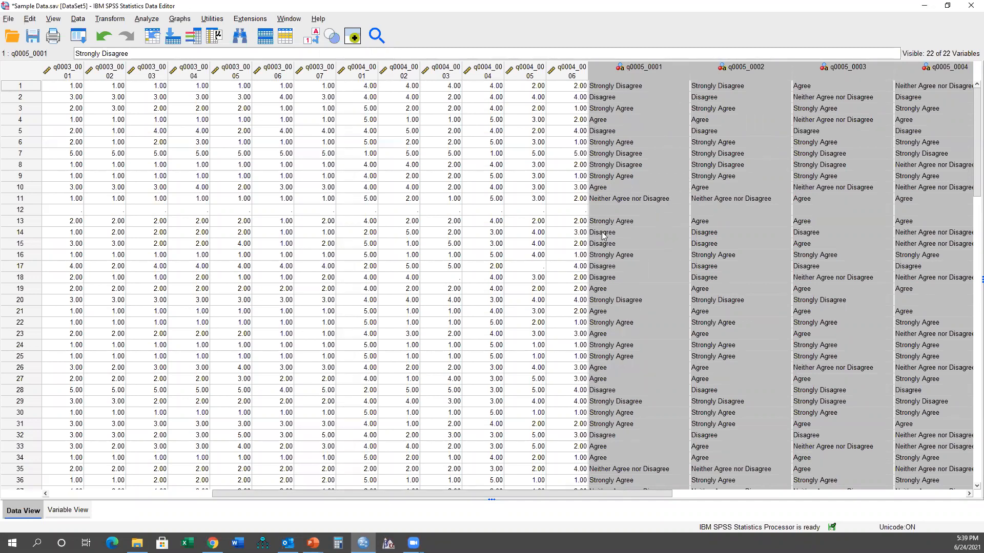
Compare the numeric answer of case 5 in q0004_0003 with the text answer of case 3 in q0005_0001.
click(489, 210)
click(457, 133)
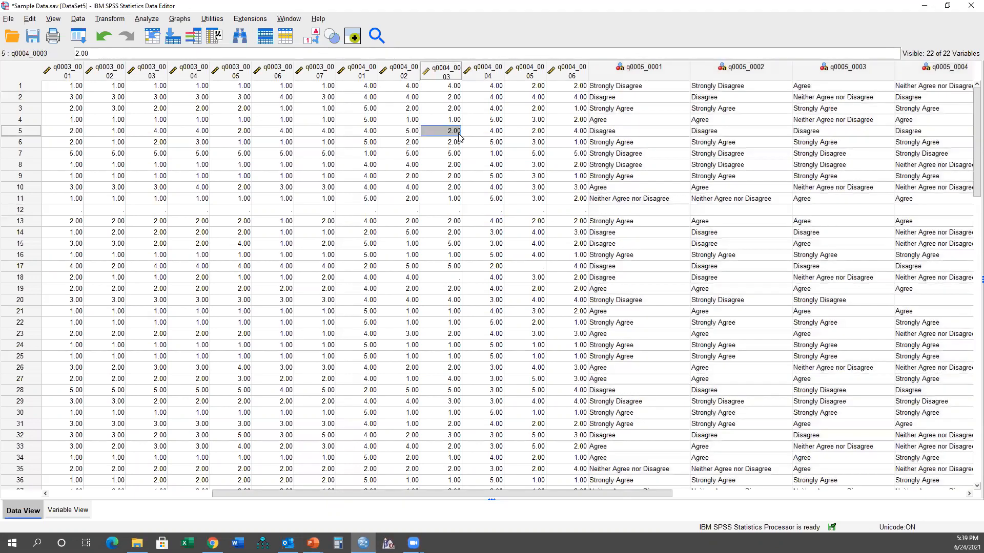
click(640, 112)
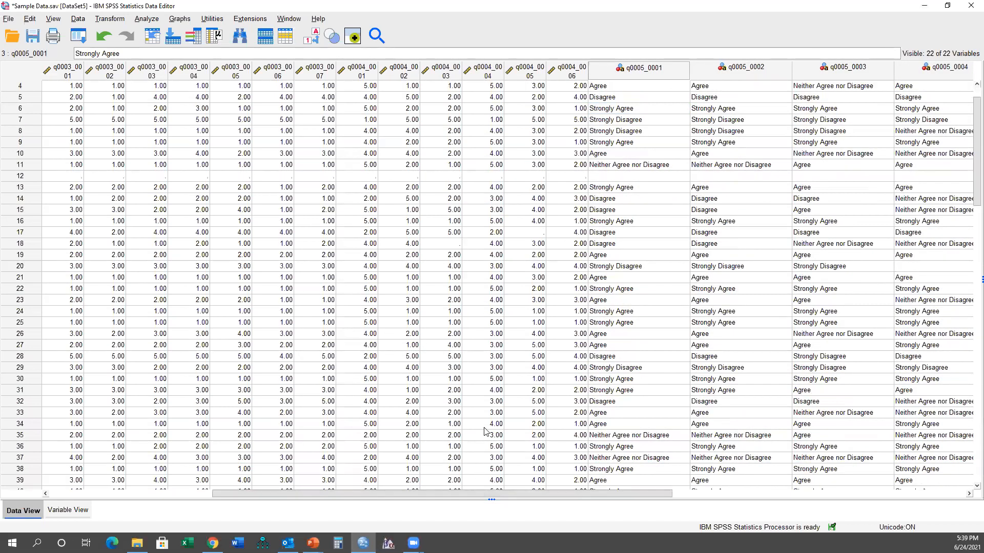
Insert a new variable before the StartDate column.
drag(521, 495, 353, 493)
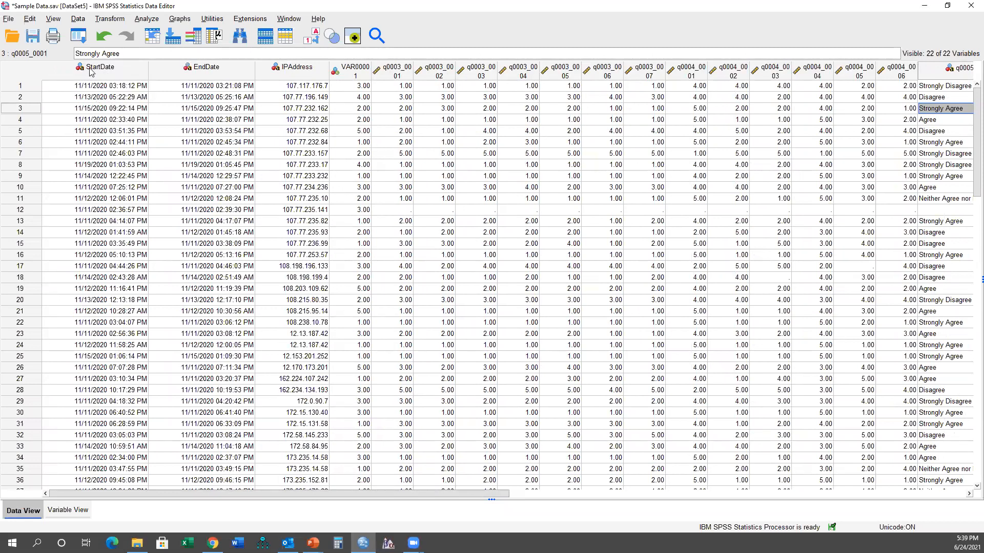
right_click(91, 72)
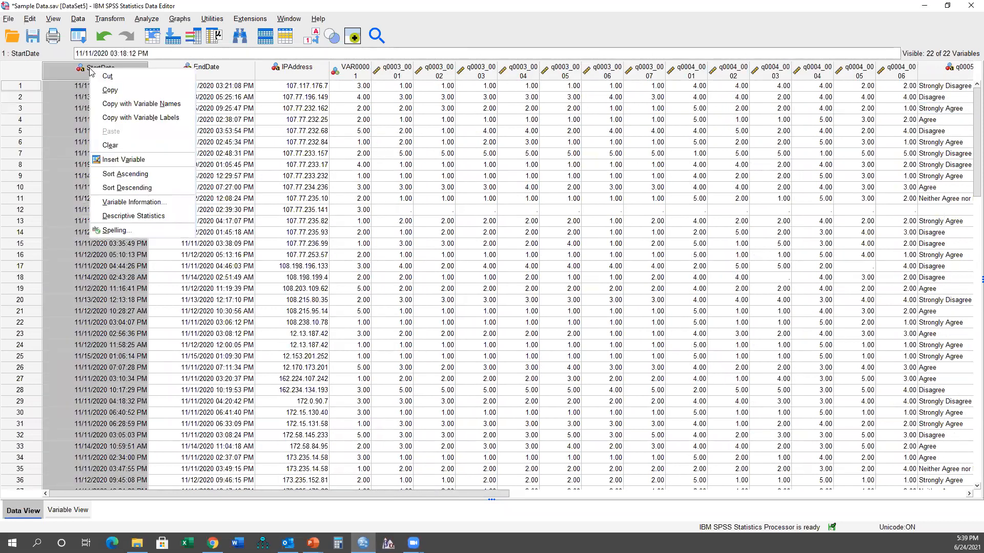
click(131, 163)
Find the last case in the data set and select its entire row.
scroll(73, 92, down, 1)
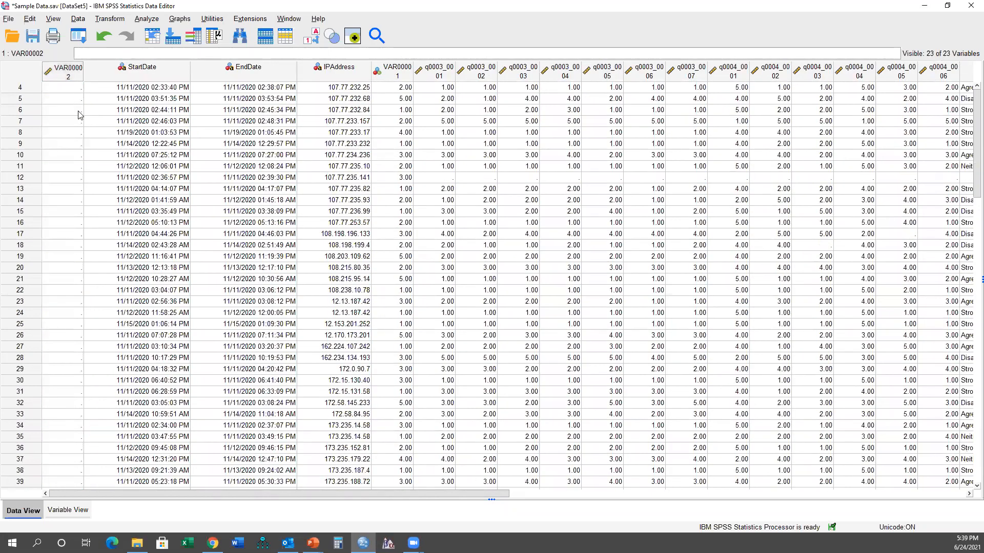
scroll(78, 115, down, 20)
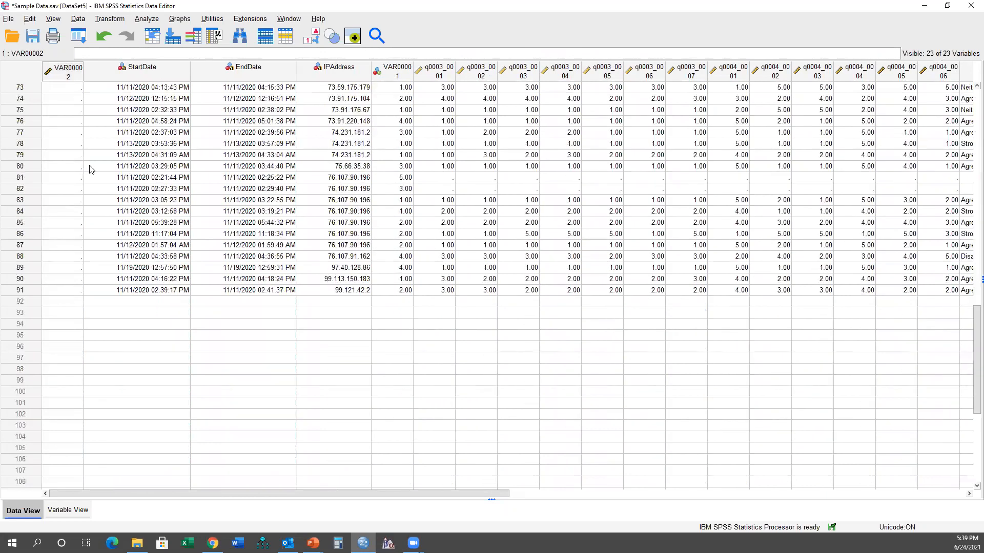
click(57, 289)
click(20, 290)
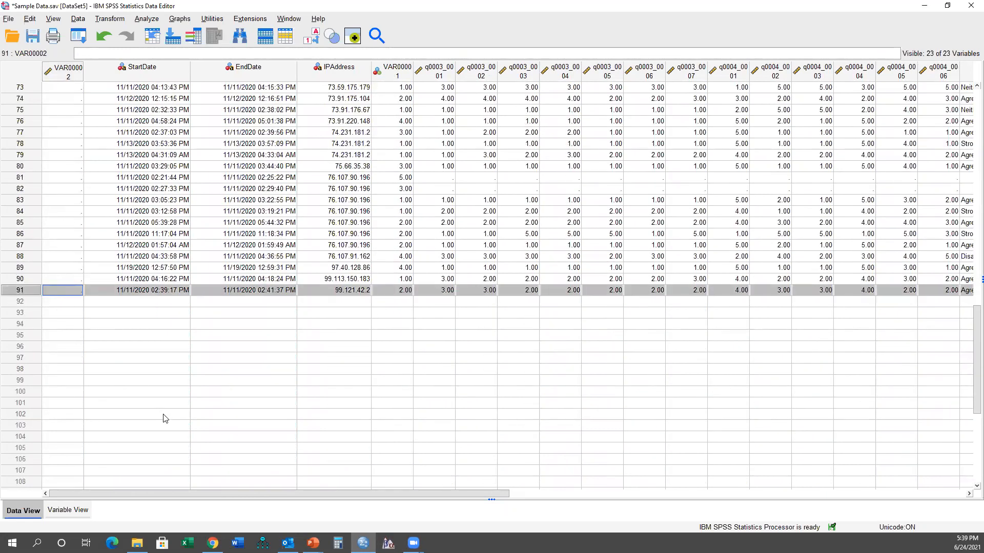
Switch to Excel, maximize its window and create a blank workbook.
click(187, 539)
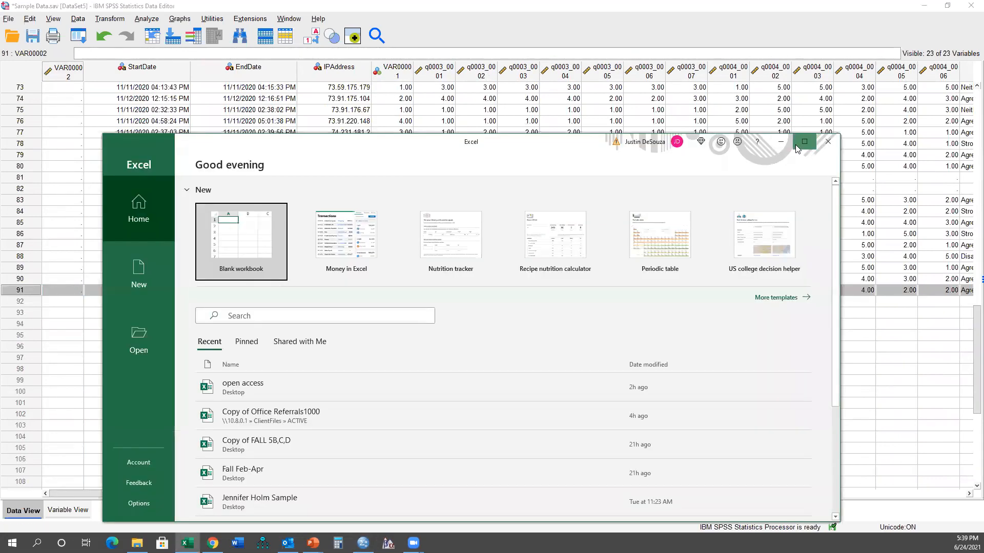
click(804, 143)
click(134, 105)
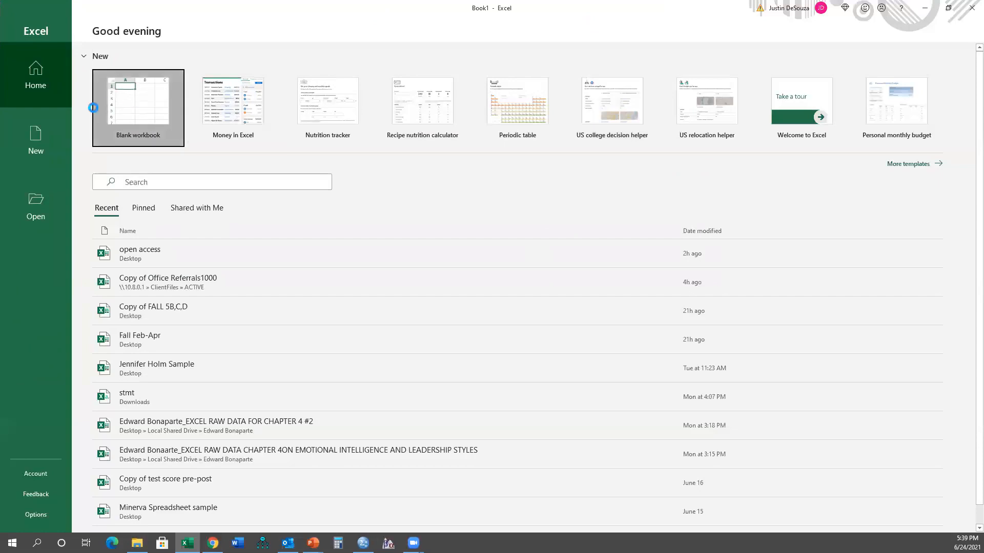
Enter the numbers 1, 2 and 3 in cells A1 to A3.
text(1)
key(Return)
text(2)
key(Return)
text(3)
key(Return)
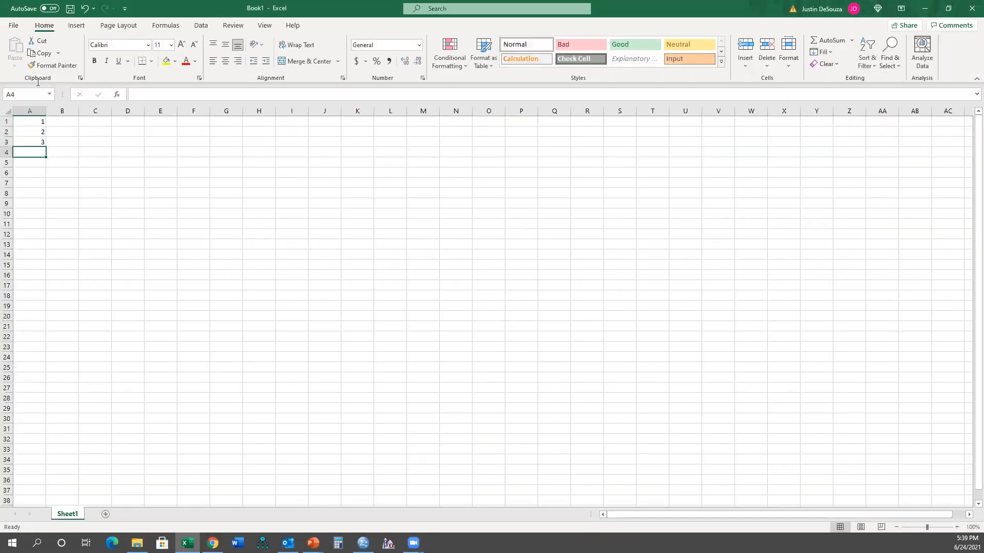
Extend the number series in column A down to 91, copy it and return to SPSS.
drag(33, 122, 34, 421)
key(ctrl+c)
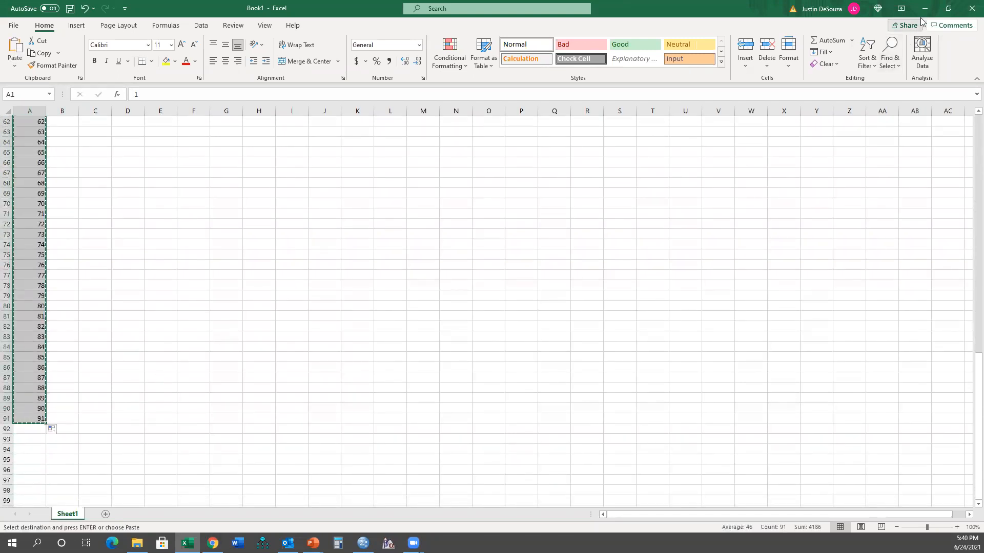
click(925, 8)
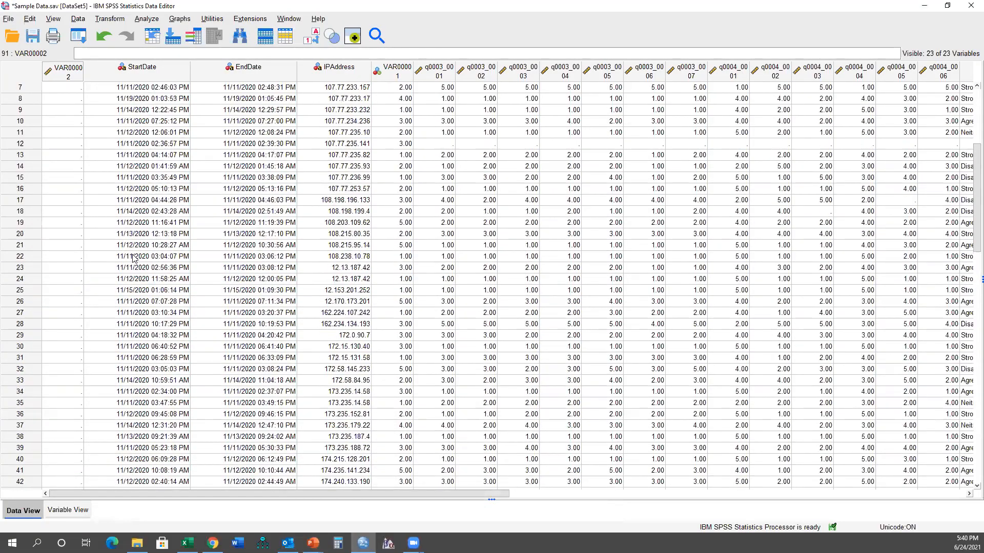
Paste the copied case numbers into the empty first variable starting at case 1, and look through the filled column.
scroll(45, 102, up, 2)
click(66, 87)
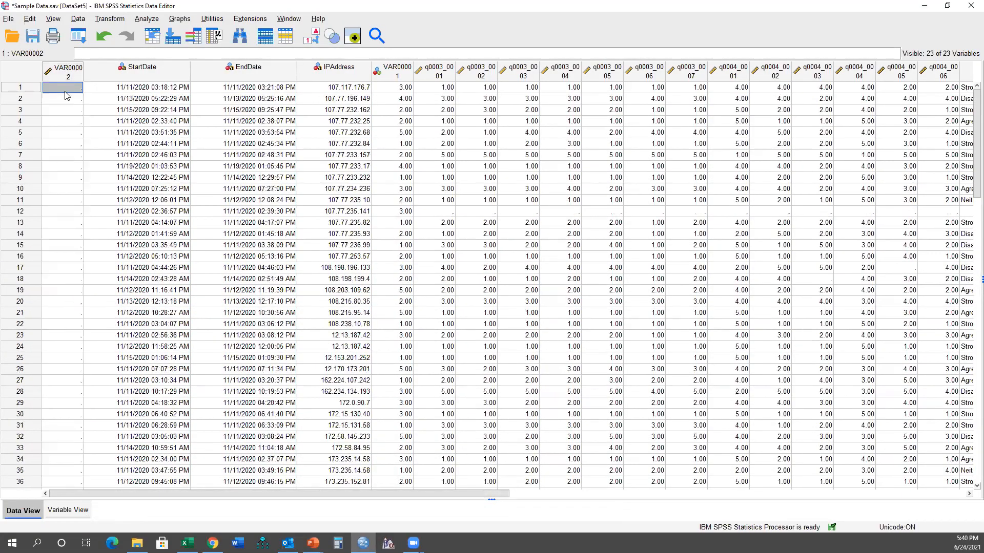
key(ctrl+v)
scroll(100, 325, down, 20)
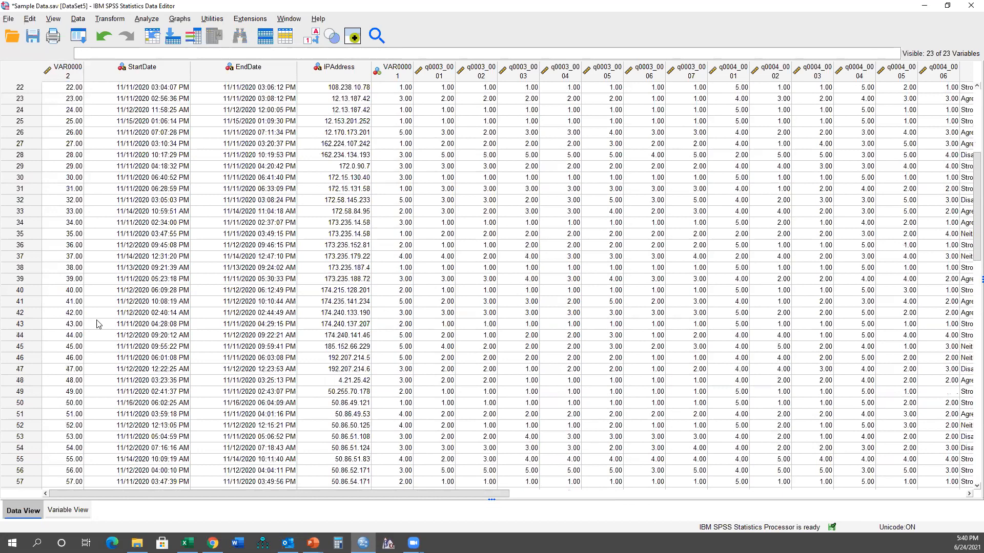
scroll(106, 303, up, 16)
scroll(113, 189, up, 4)
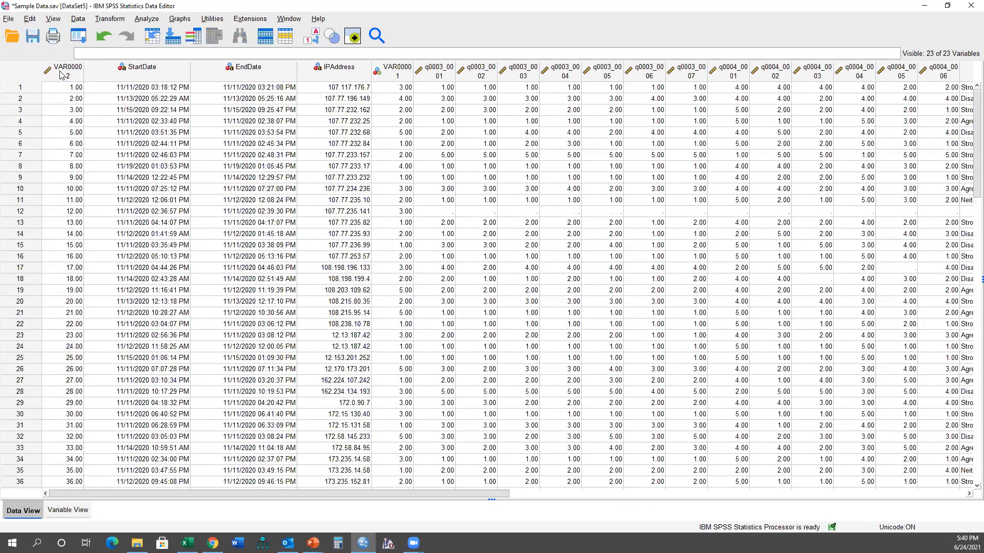
Rename the new first variable as ID and the variable labelled Years Of Service as YearsOfService.
double_click(64, 72)
text(ID)
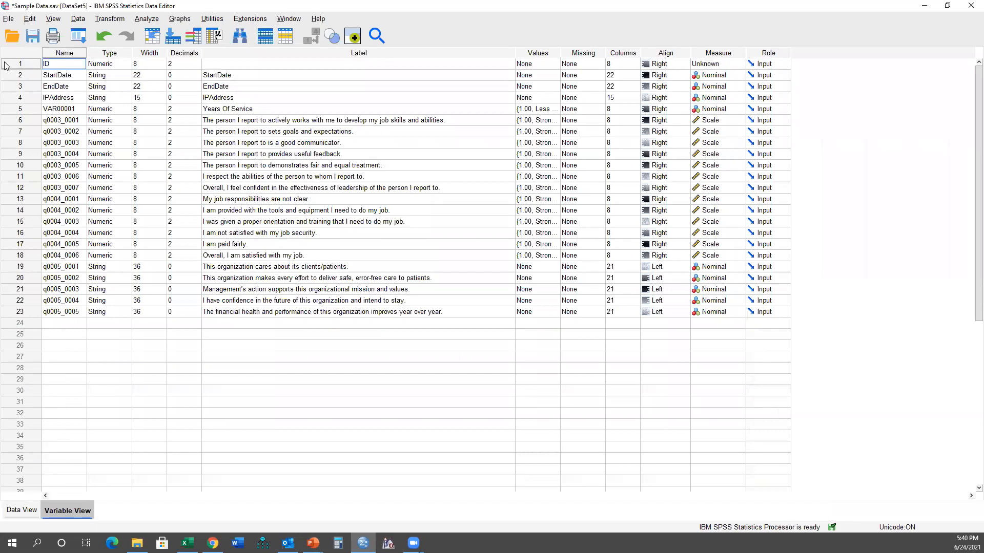
key(Down)
key(Down)
key(Down)
key(Down)
text(Years)
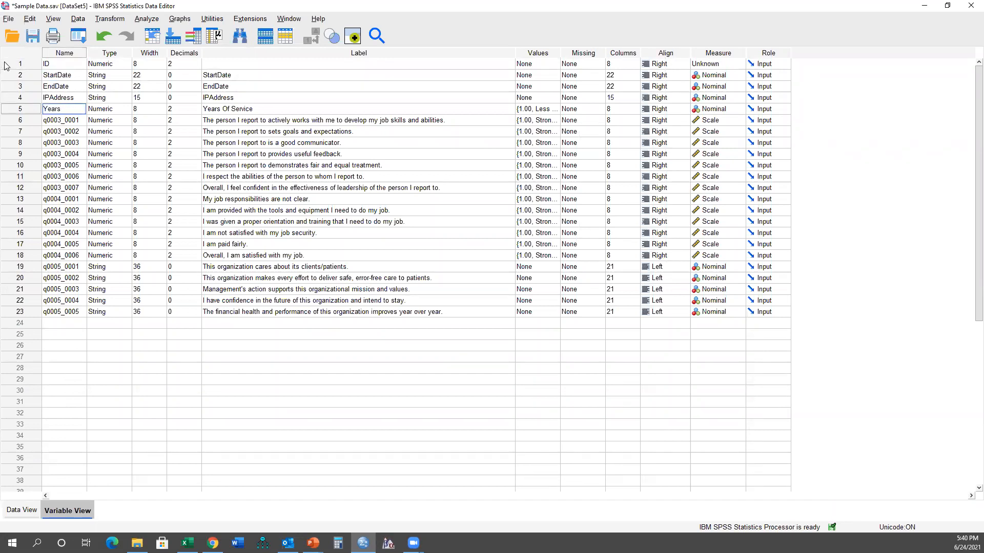
text(OfService)
key(Down)
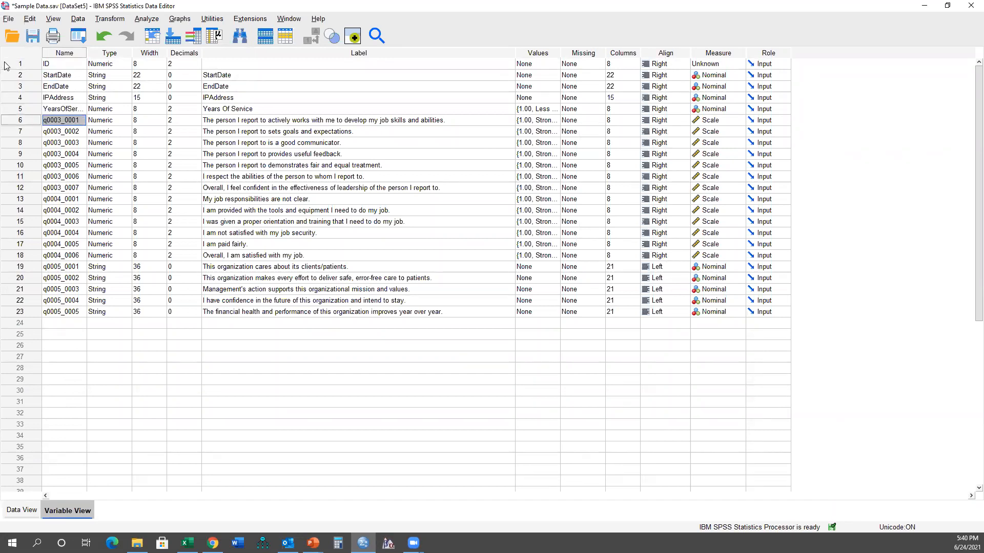
Select the names q0003_0001 to q0003_0007 for reference, then enter LeaderEffectiveness1 in cell D1 of the Excel workbook.
click(69, 122)
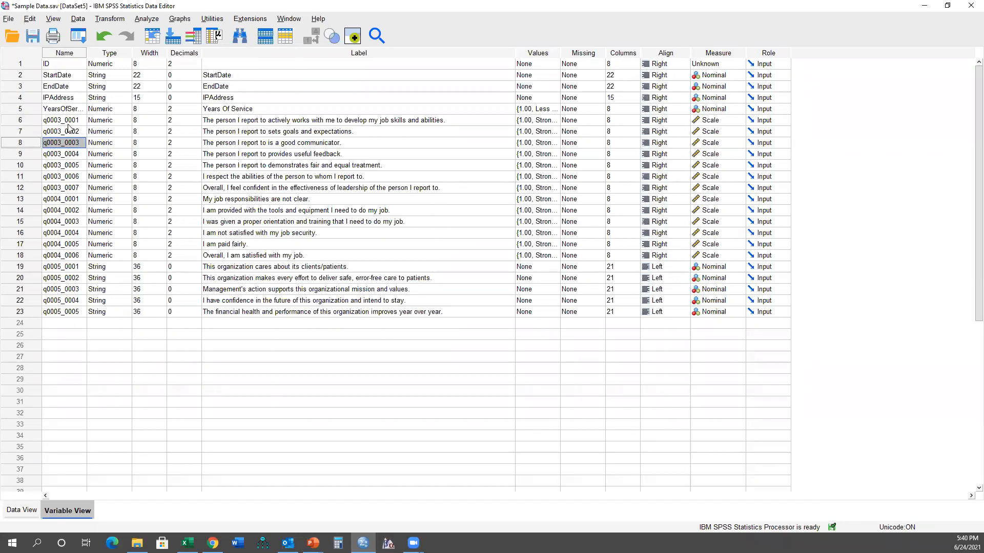
drag(68, 122, 67, 188)
click(187, 543)
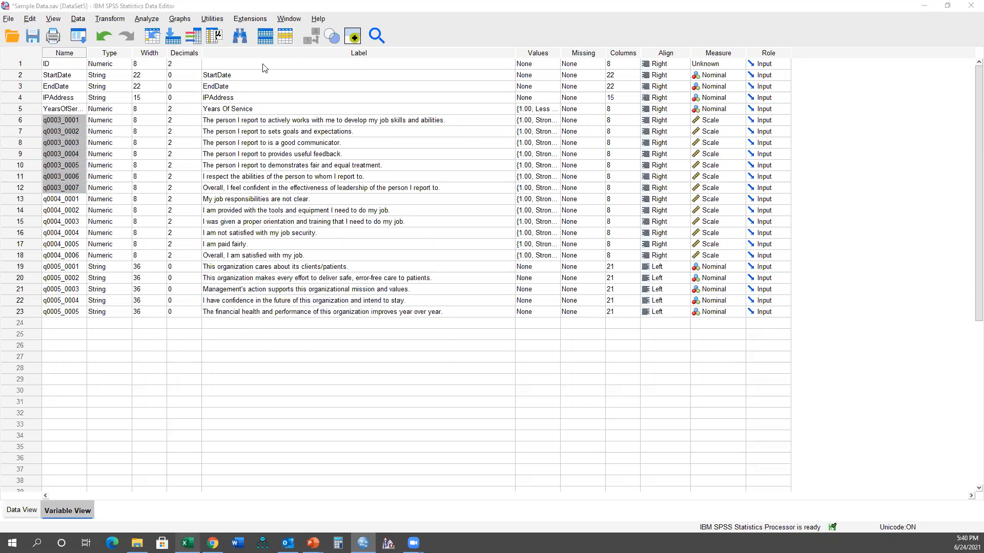
click(174, 163)
scroll(137, 165, up, 20)
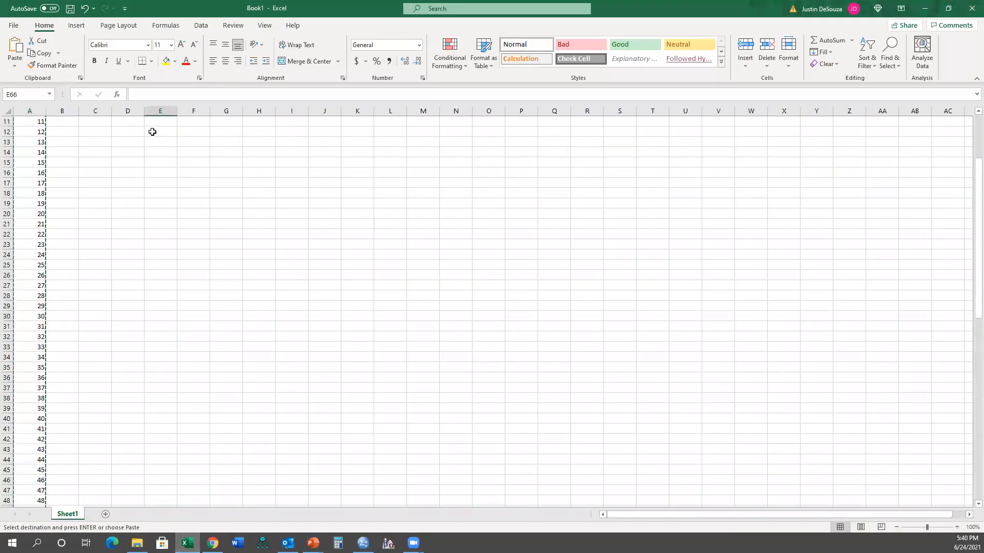
click(132, 125)
text(Lea)
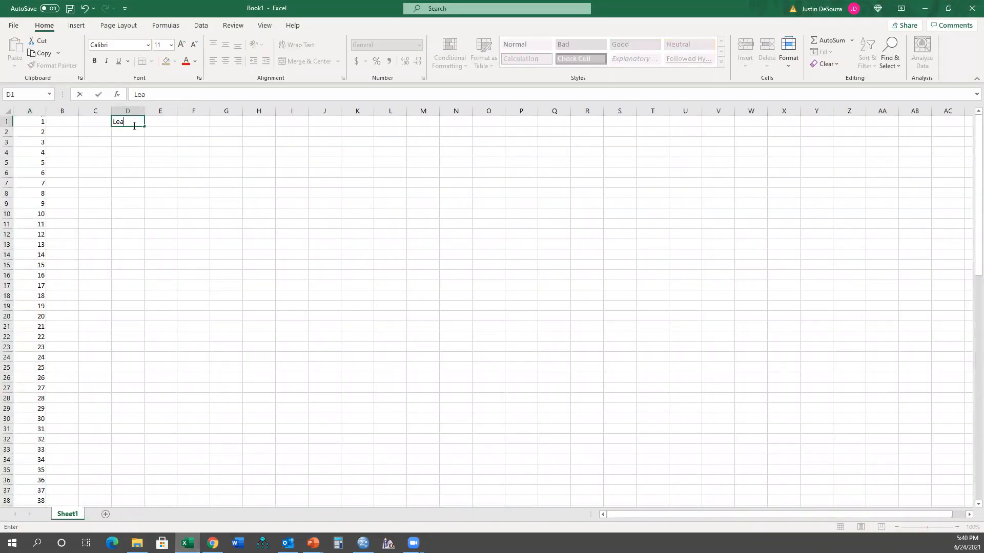
text(derEffectiveness1)
key(Return)
Enter LeaderEffectiveness2 in cell D2 and fill the series down to LeaderEffectiveness7 in D7.
text(Le)
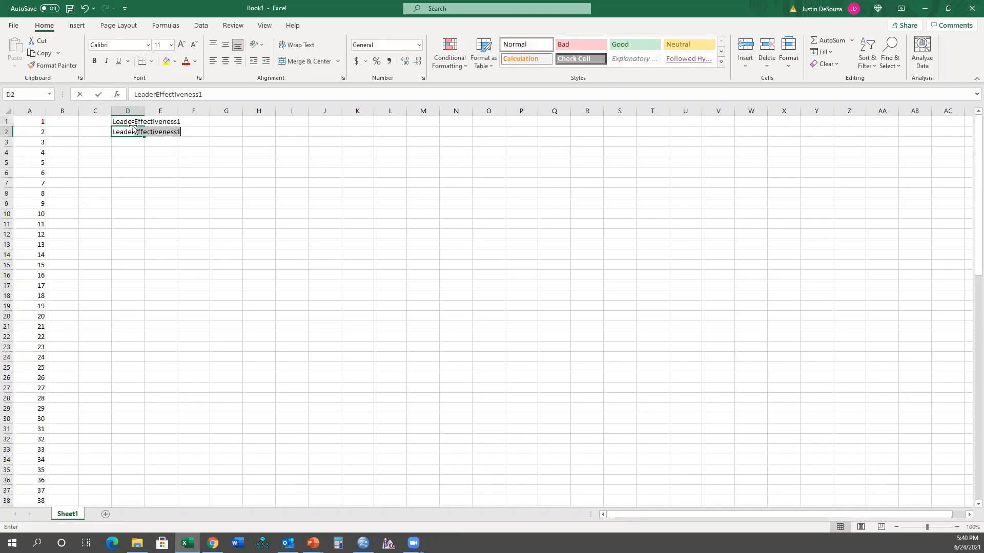
text(aderEffectivens)
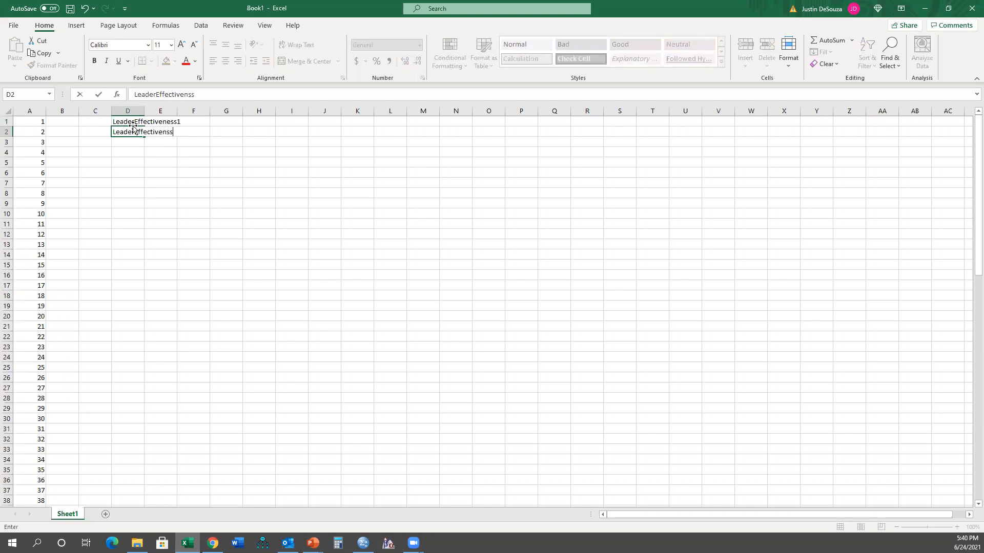
key(BackSpace)
text(ess2)
key(Return)
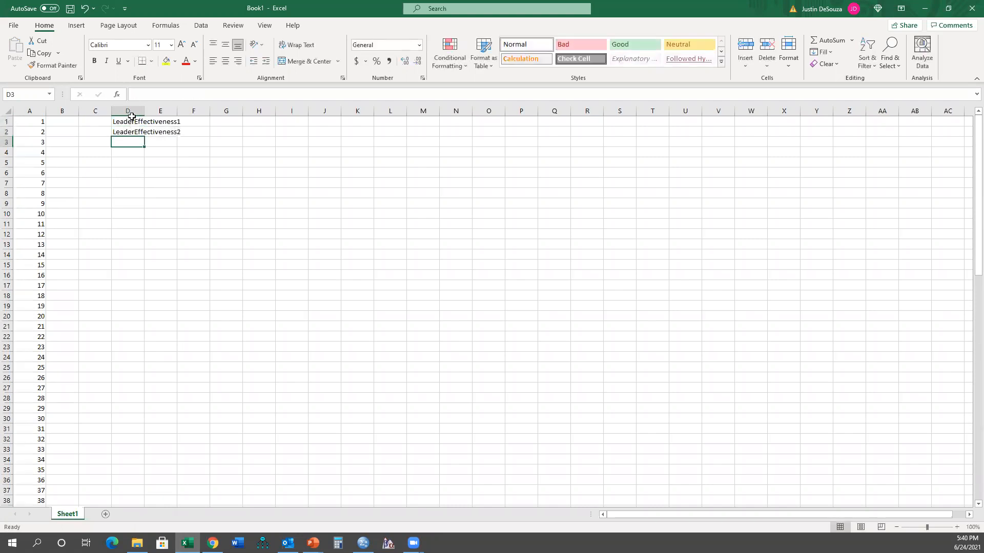
drag(126, 121, 144, 186)
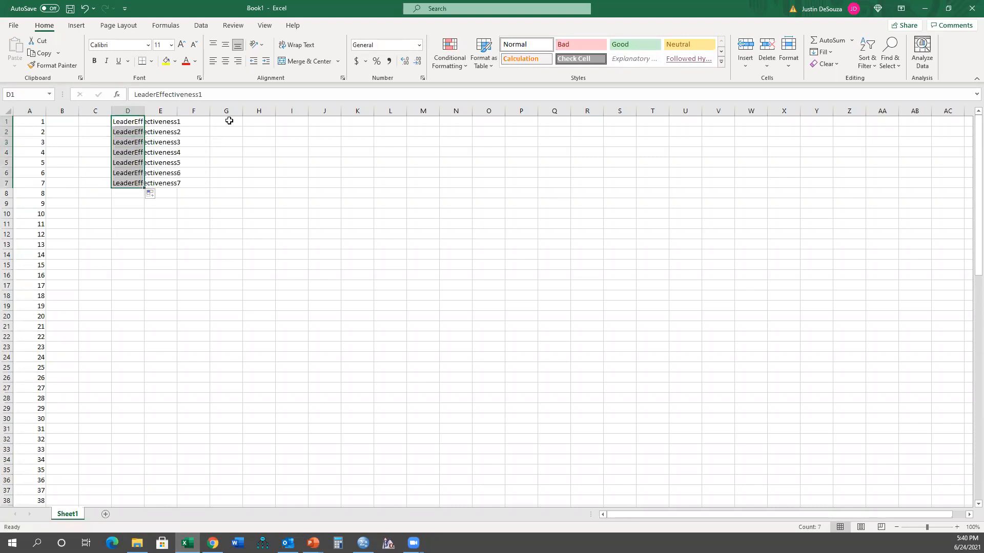
Enter JobSatisfaction1 and JobSatisfaction2 in G1 and G2, and fill the series down to JobSatisfaction6 in G6.
click(229, 120)
text(Jo)
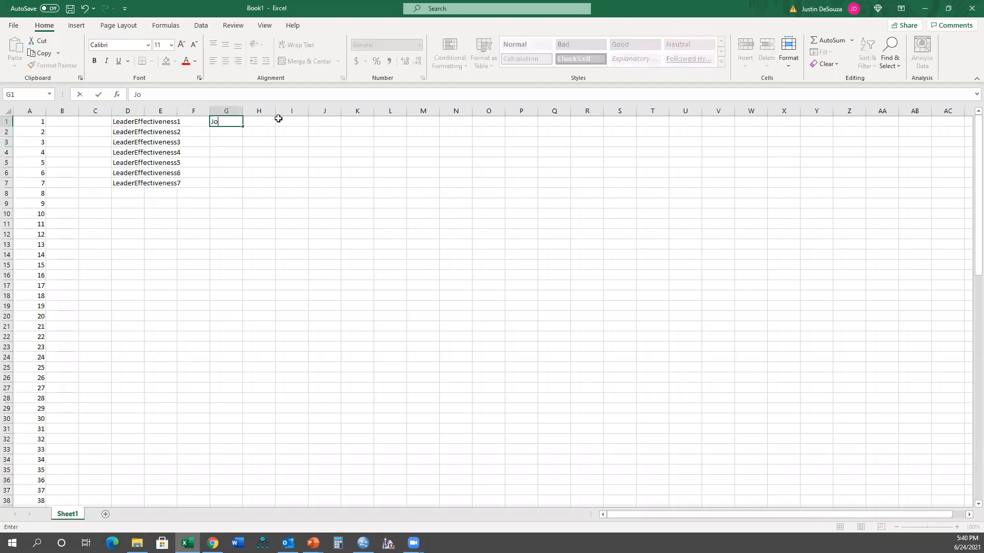
text(bSatisfaction1)
key(Return)
text(JobSatisfaction2)
key(Return)
click(229, 122)
drag(229, 122, 242, 177)
Enter OrganizationalPerformance1 and OrganizationalPerformance2 in I1 and I2, and fill the series down to OrganizationalPerformance5 in I5.
click(292, 124)
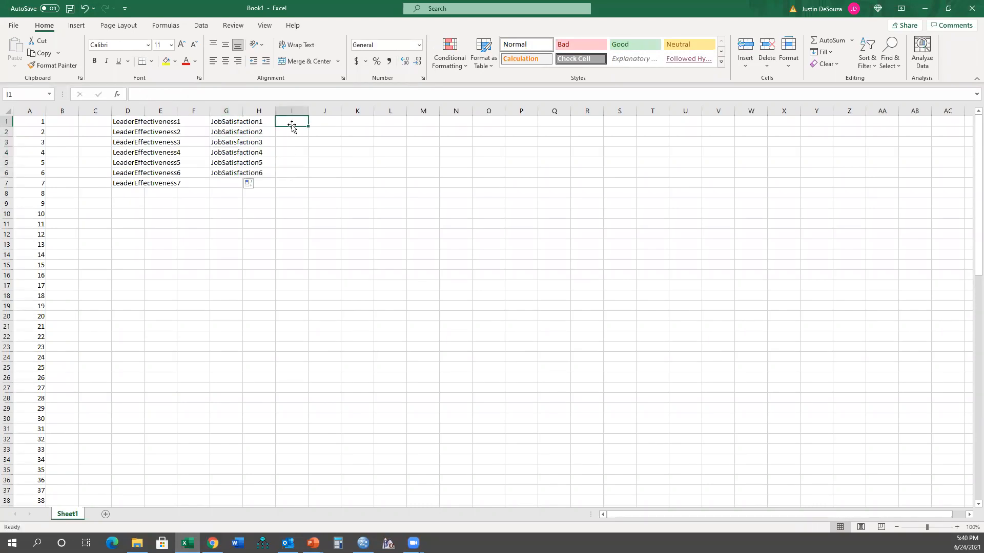
text(Organizationa)
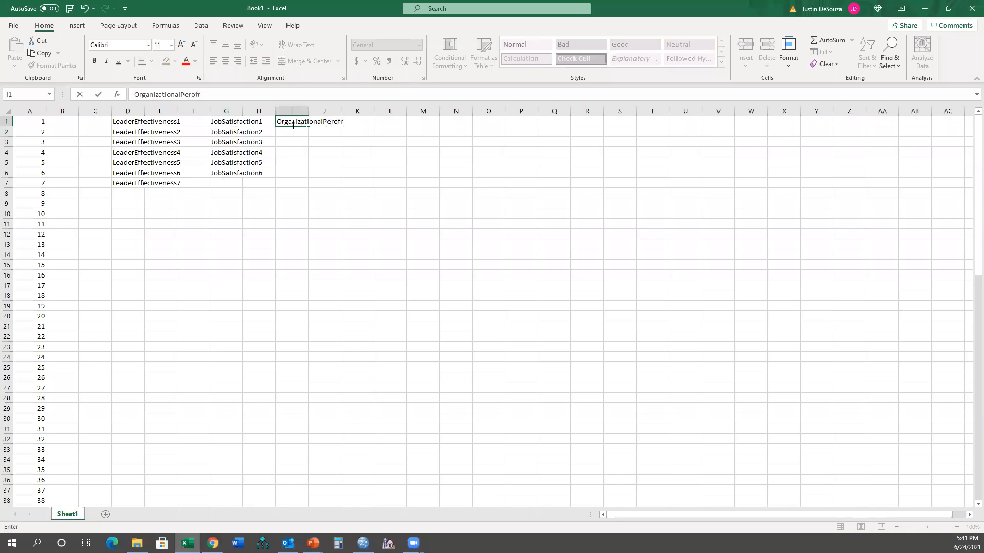
text(lPerformance1)
key(Return)
text(P)
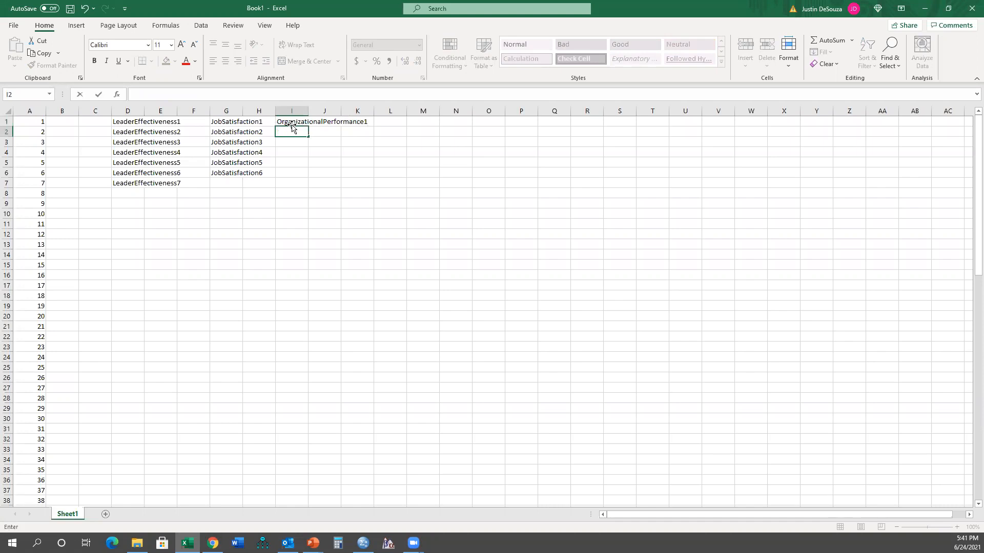
text(OrganizationalPerforman)
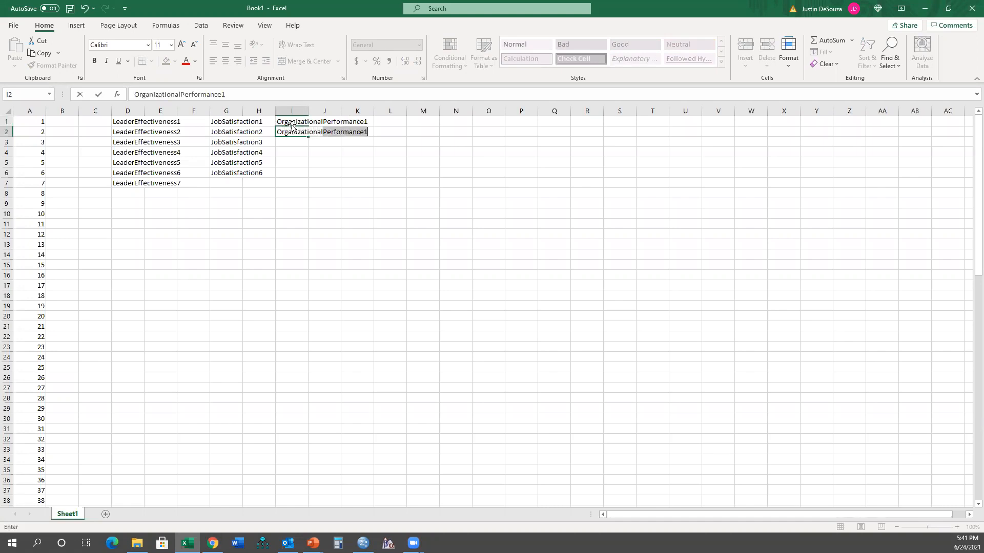
text(ce2)
key(Return)
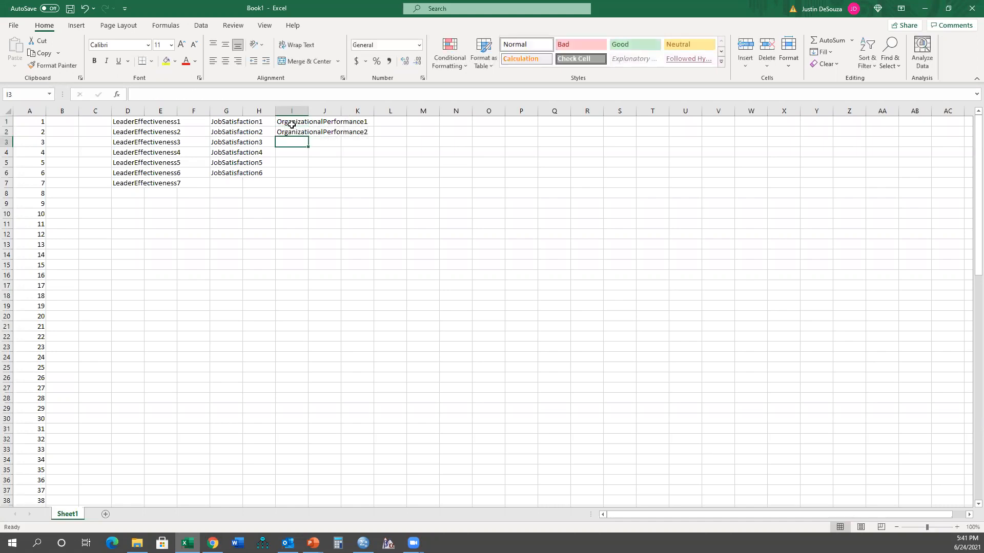
drag(292, 122, 302, 177)
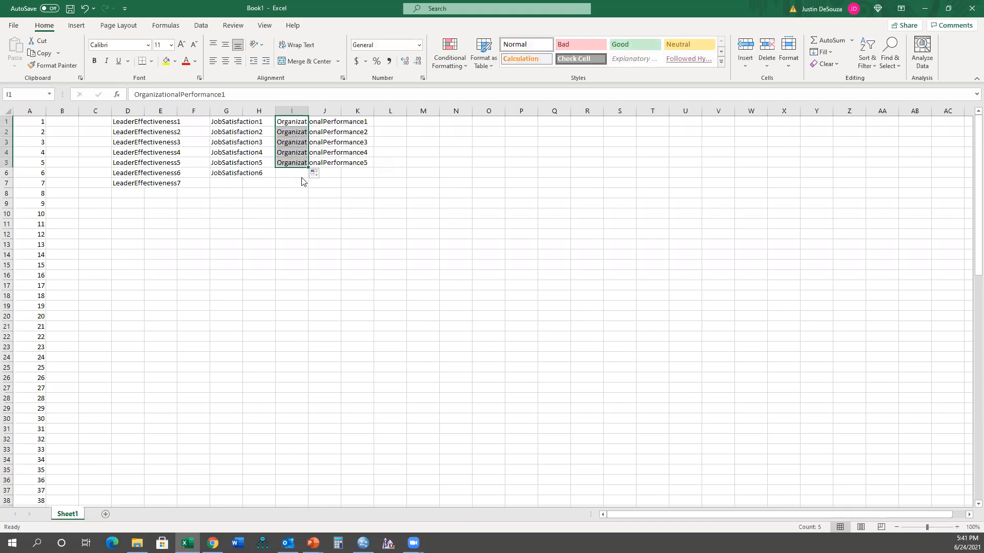
Place SPSS and Excel side by side and paste the seven LeaderEffectiveness names over variables q0003_0001 to q0003_0007.
key(super+Right)
key(Return)
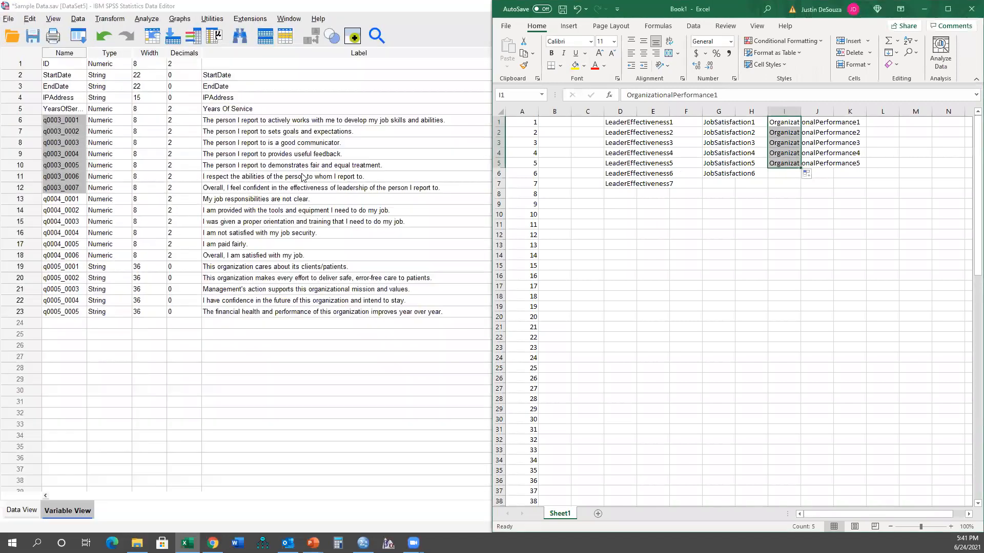
click(615, 173)
drag(618, 122, 612, 183)
key(ctrl+c)
click(64, 143)
drag(65, 123, 60, 184)
key(ctrl+v)
key(super+Left)
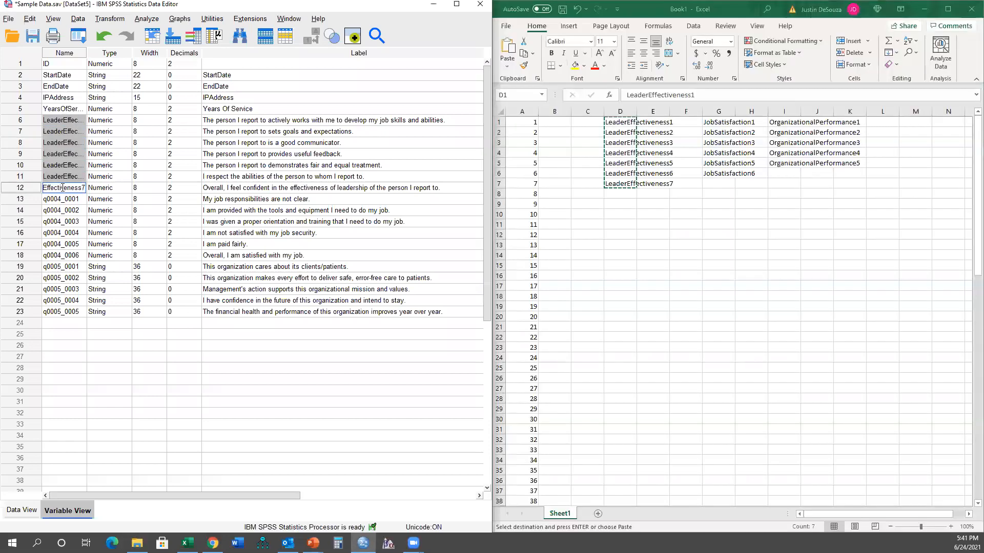
Copy the six JobSatisfaction names from Excel over the variable names q0004_0001 to q0004_0006.
click(726, 148)
drag(719, 123, 719, 175)
key(ctrl+c)
click(72, 199)
drag(71, 199, 70, 255)
key(ctrl+v)
Copy the five OrganizationalPerformance names from Excel over the variable names q0005_0001 to q0005_0005.
drag(777, 123, 774, 165)
key(ctrl+c)
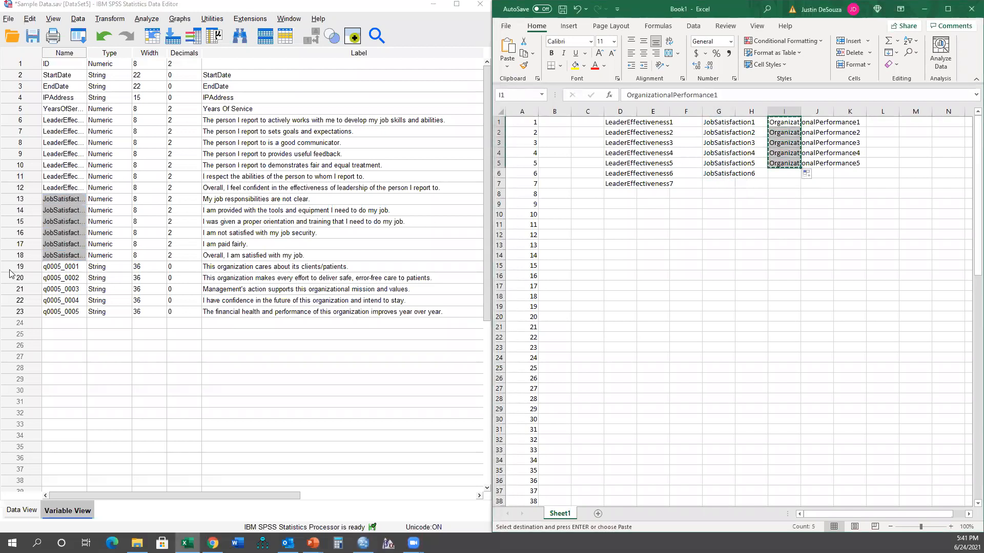
click(56, 267)
drag(56, 266, 59, 313)
key(ctrl+v)
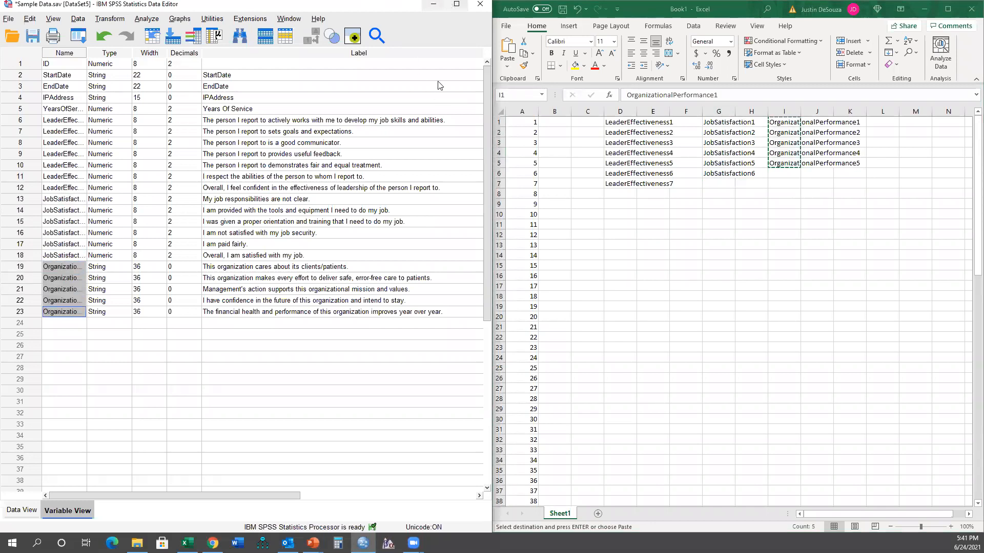
click(33, 66)
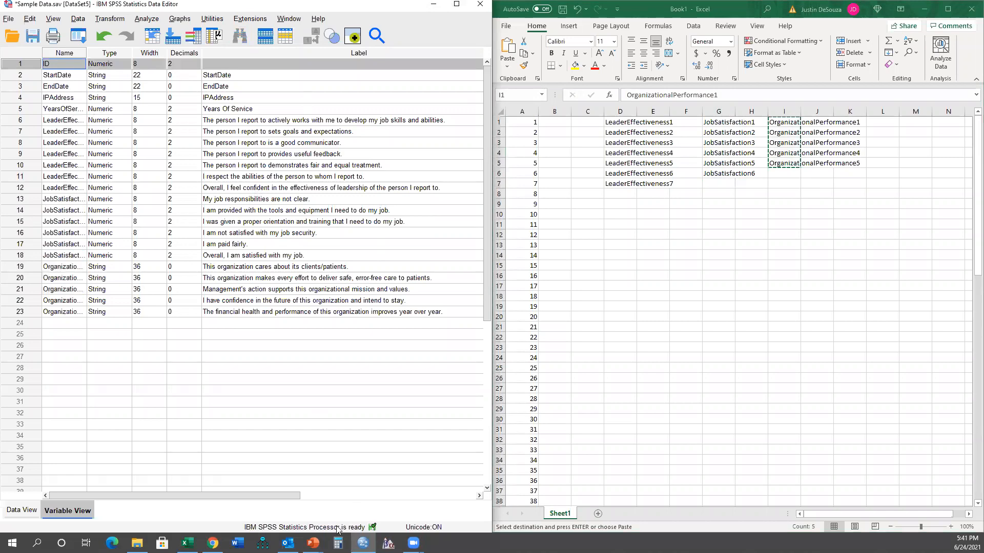
Review the PowerPoint slide on ID numbers and naming variables, and return to SPSS.
mouse_move(313, 543)
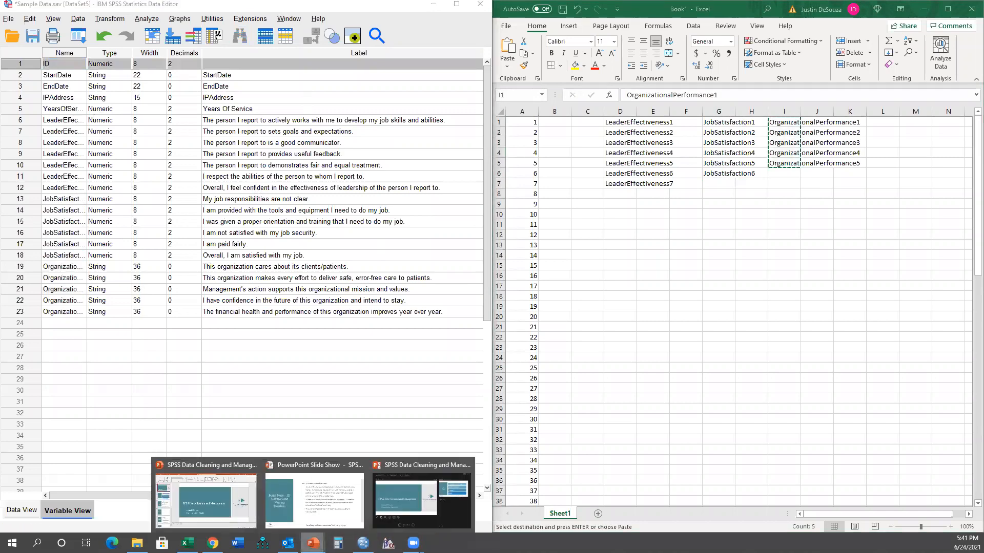
click(407, 500)
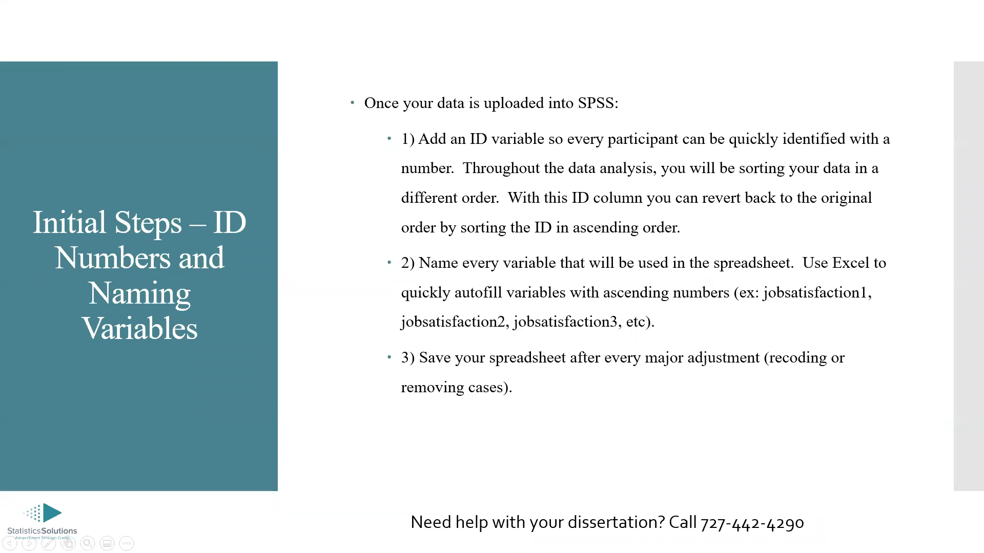
key(alt+Tab)
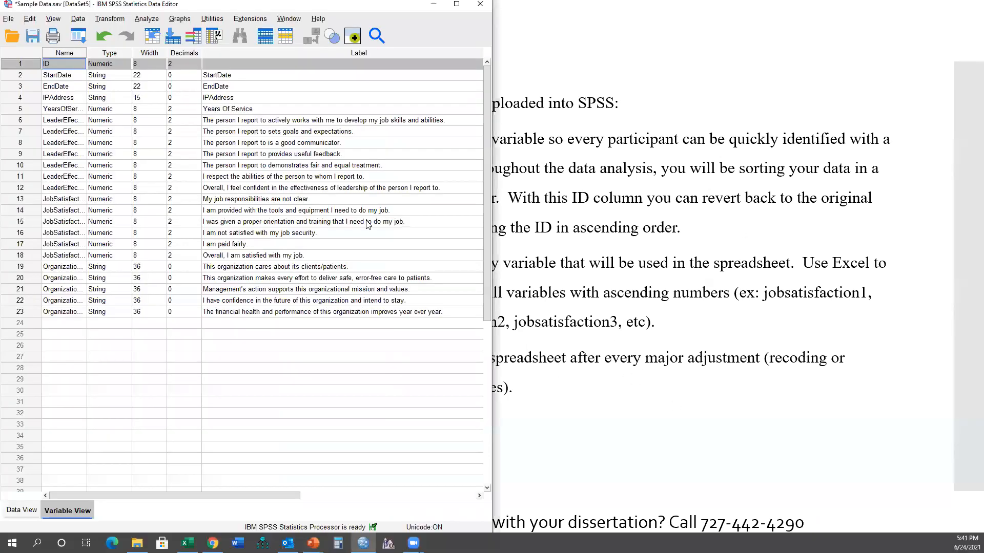
Save the data set in the 6-24-2021 webinar folder as "Sample Data - ID added and variables named (6-24-2021)".
click(11, 19)
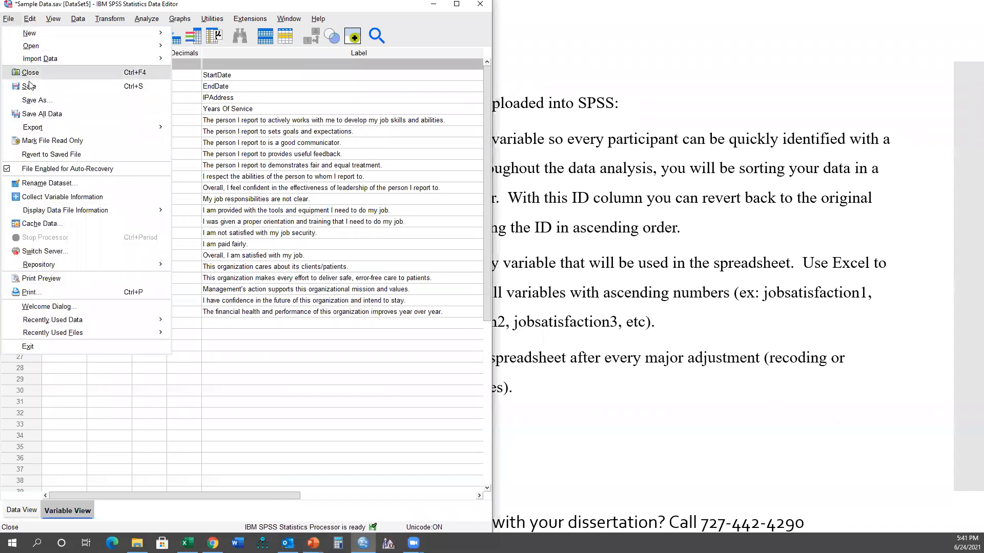
click(37, 100)
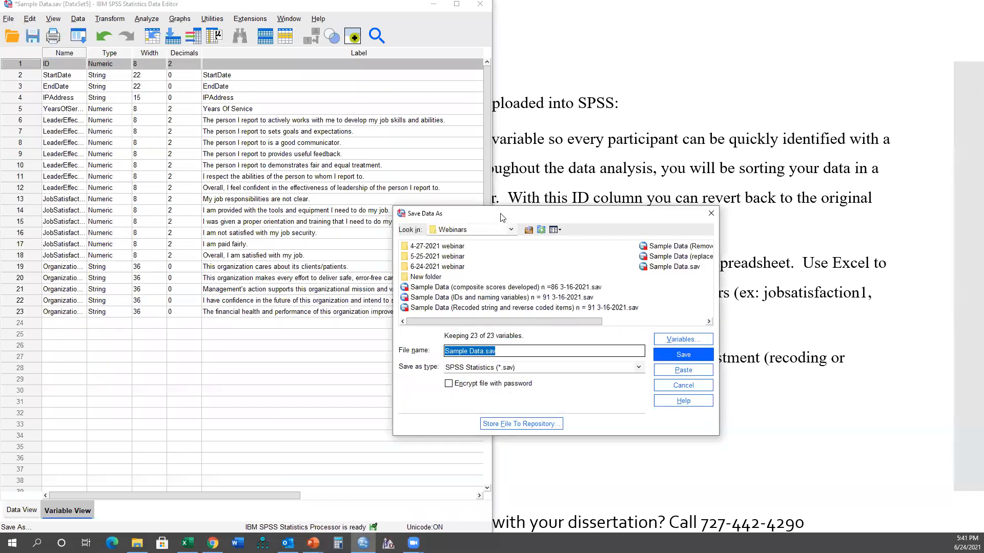
drag(502, 217, 447, 210)
double_click(393, 259)
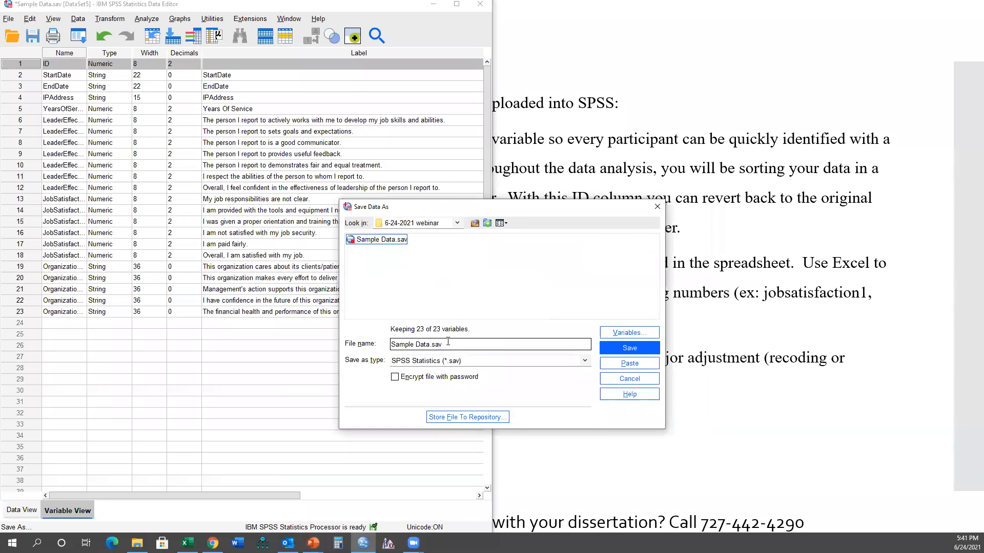
click(429, 345)
text(- ID added and variables named ()
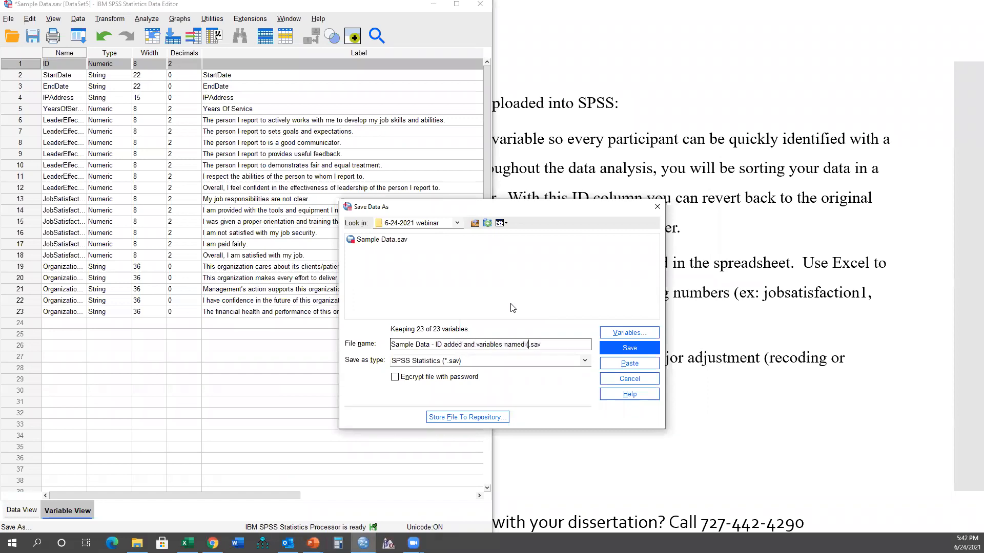
text(6-24-2021))
key(Return)
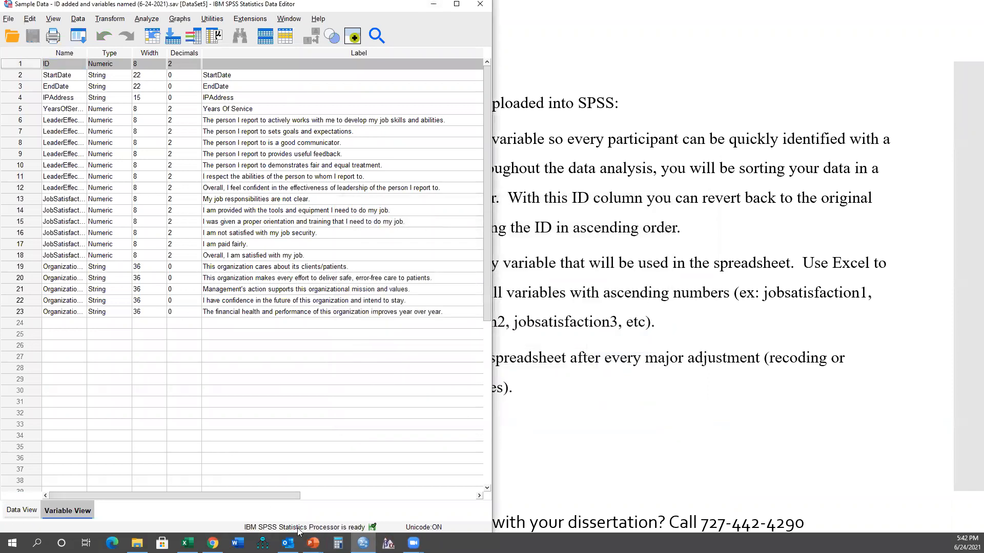
Switch to the PowerPoint slide show and advance to the slide on recoding variables and reverse-coding.
mouse_move(313, 542)
click(430, 495)
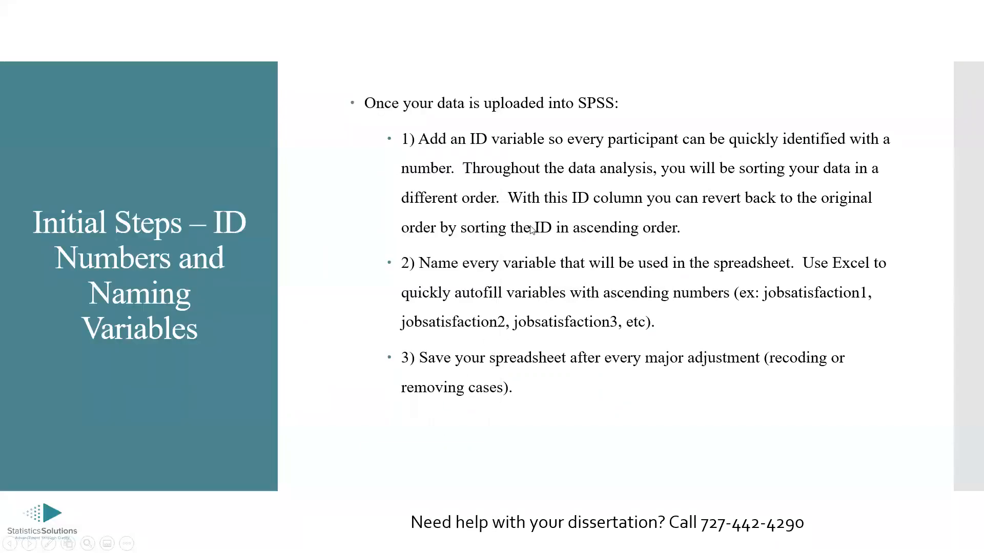
click(519, 201)
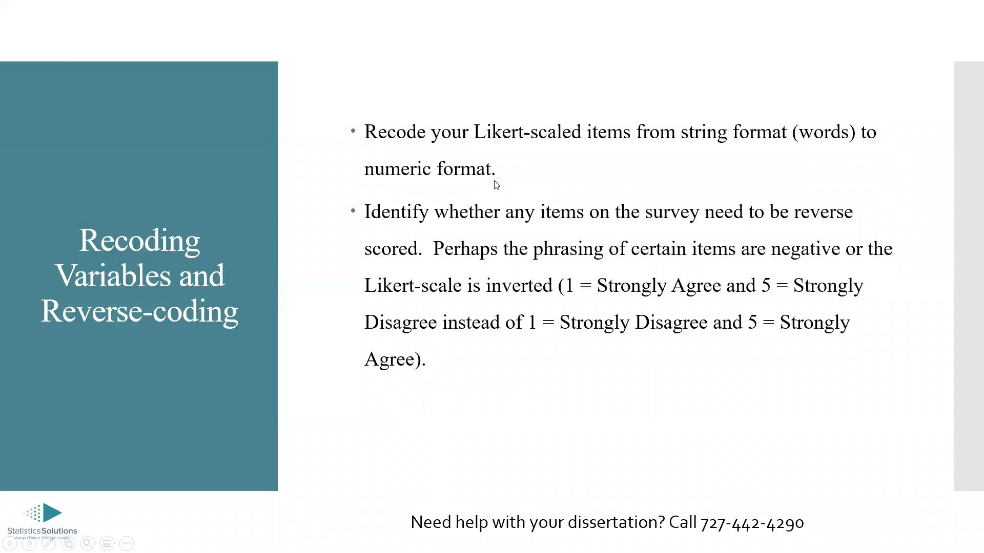
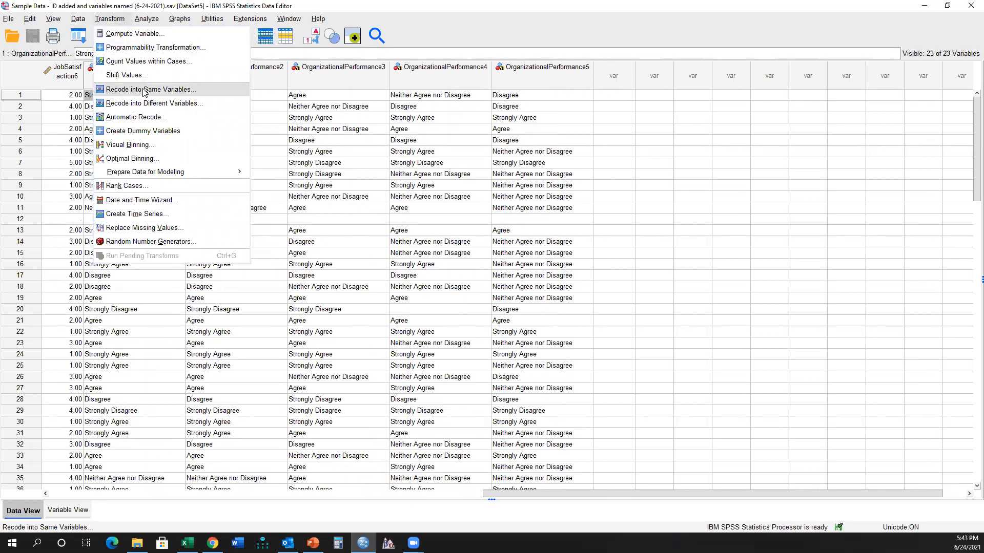
Open Recode into Same Variables and reset the dialog to clear its leftover variables and settings.
click(144, 89)
click(648, 232)
shift+click(649, 243)
click(615, 259)
scroll(575, 285, down, 3)
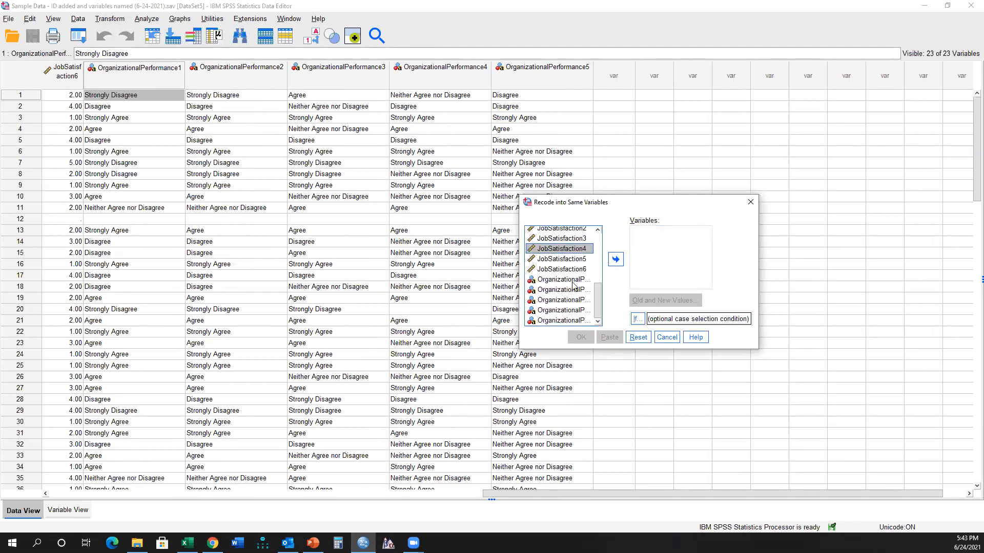
click(573, 281)
shift+click(573, 320)
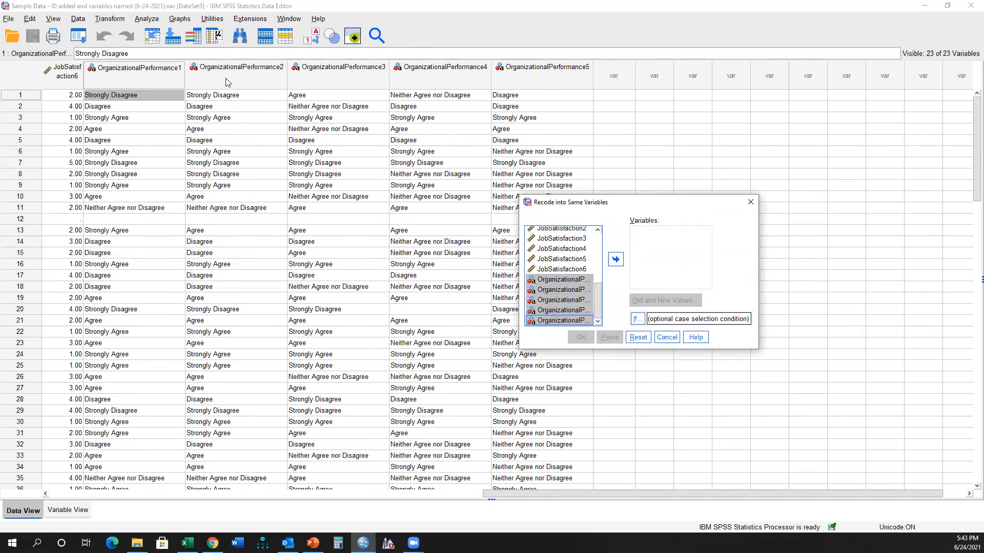
click(615, 260)
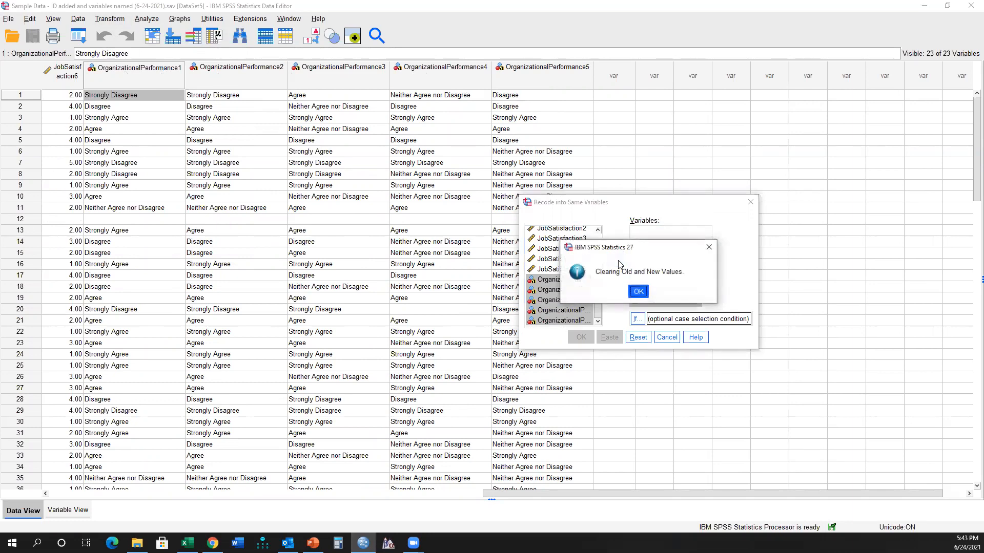
click(638, 291)
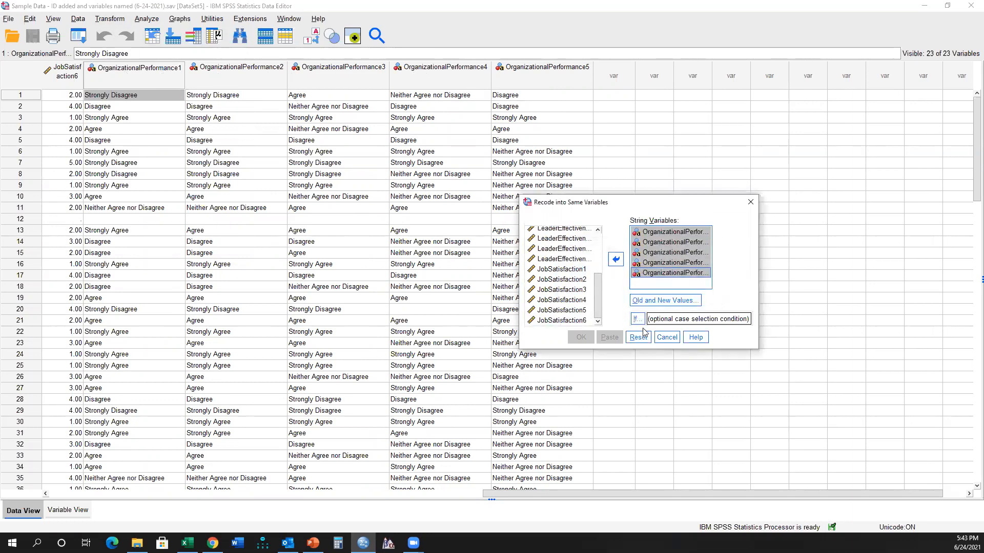
click(638, 337)
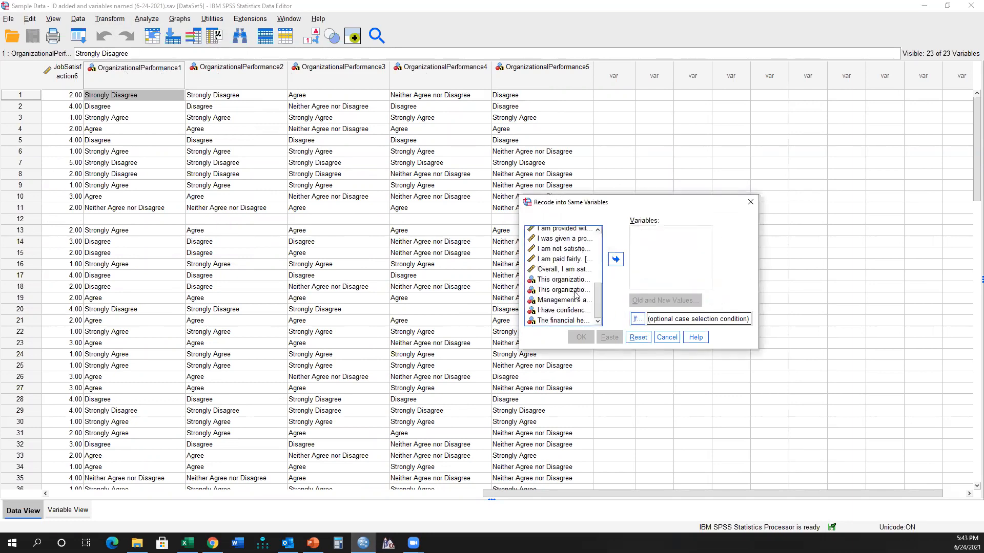
Add the five OrganizationalPerformance items to the string variables of the same-variable recode.
click(573, 279)
shift+click(575, 320)
click(615, 260)
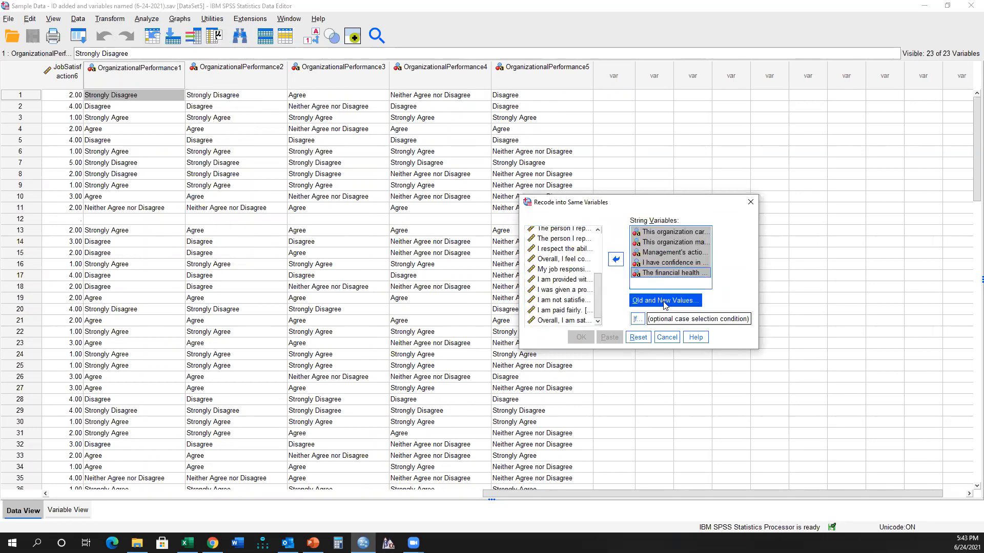
click(665, 304)
drag(689, 163, 670, 160)
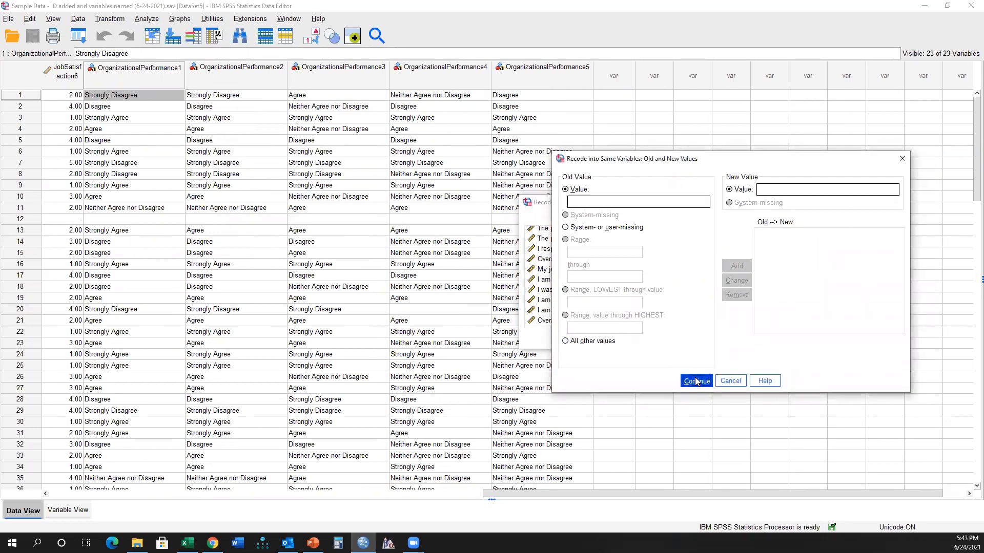
key(Return)
Add a recode rule that turns the old value "Strongly Disagree" into 1.
click(702, 300)
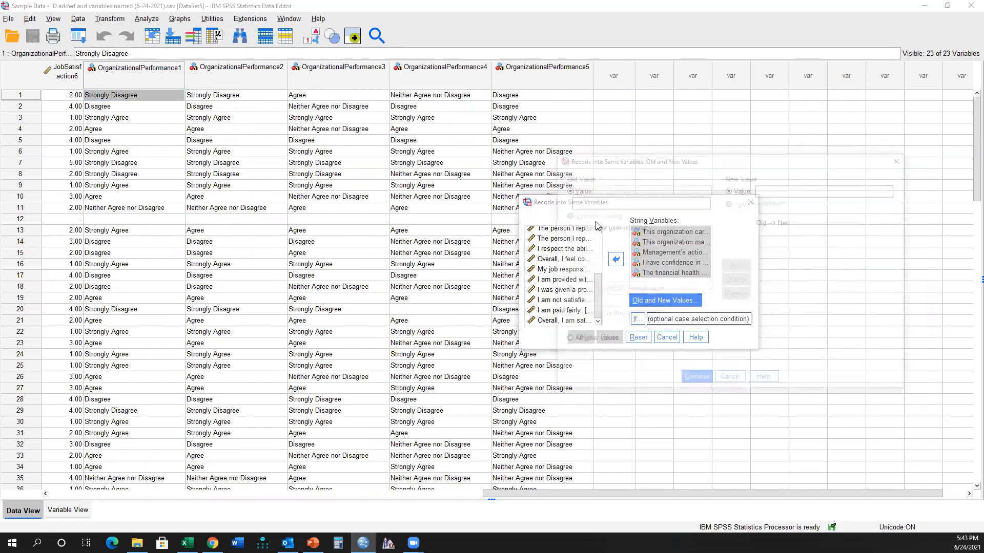
text(Strongly Disagree)
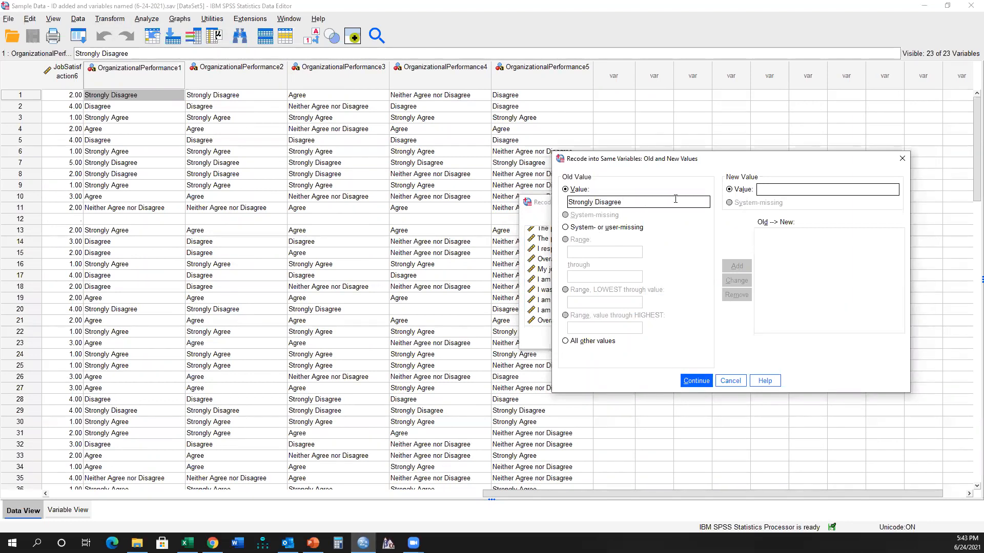
text(1)
click(737, 266)
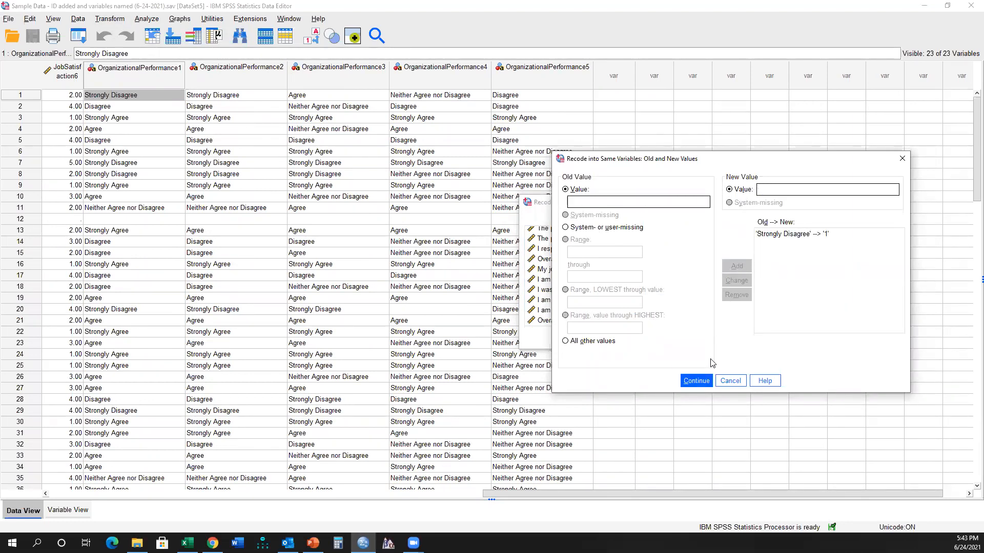
click(696, 381)
Add a recode rule that turns the old value "Disagree" into 2, copying the text from the data.
click(107, 107)
click(677, 300)
click(575, 203)
text(Disagree)
text(2)
click(737, 266)
click(697, 381)
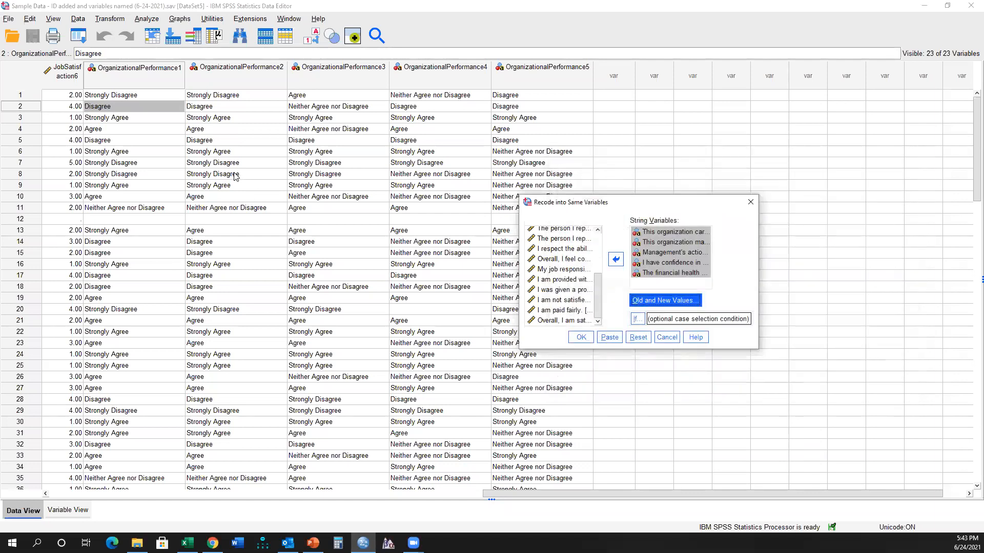
Add a recode rule that turns "Neither Agree nor Disagree" into 3, copying the text from the data.
click(226, 208)
click(665, 301)
click(649, 203)
text(Neither Agree nor Disagree)
click(787, 190)
text(3)
click(745, 271)
click(696, 381)
Add a recode rule that turns the old value "Agree" into 4, copying the text from the data.
click(220, 198)
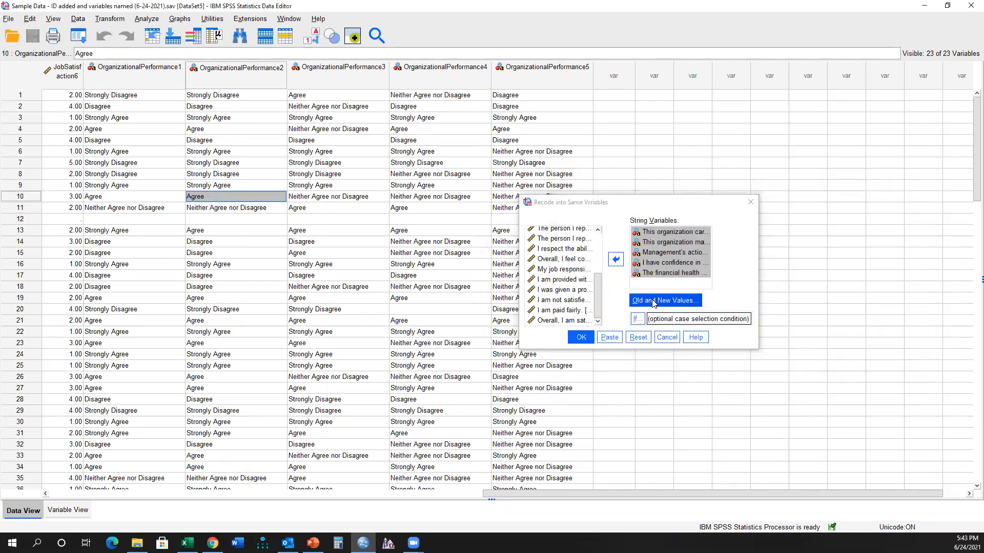
click(654, 302)
click(628, 203)
text(Agree)
click(787, 190)
text(4)
click(741, 269)
click(697, 381)
Add a recode rule that turns the old value "Strongly Agree" into 5, copying the text from the data.
click(324, 186)
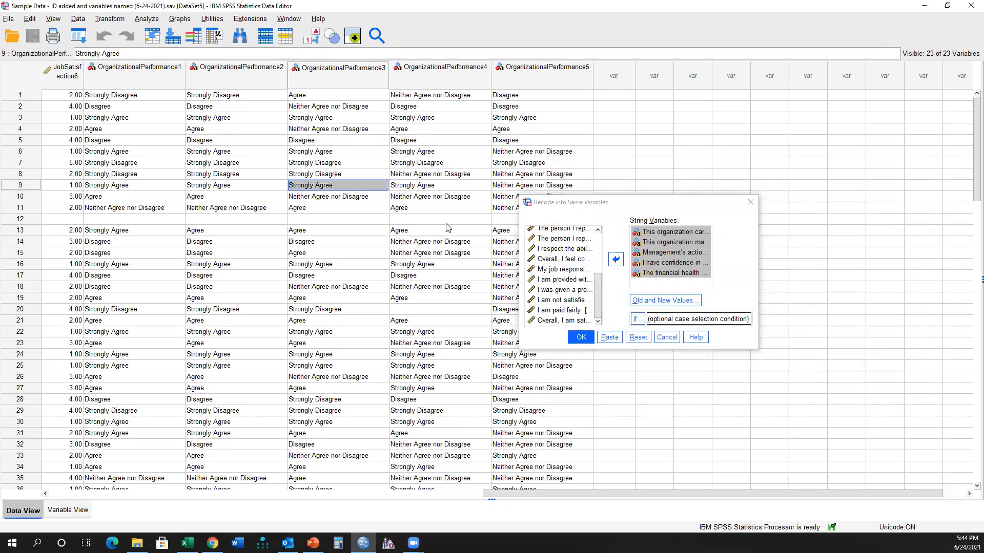
click(664, 301)
click(628, 202)
text(Strongly Agree)
text(5)
click(738, 266)
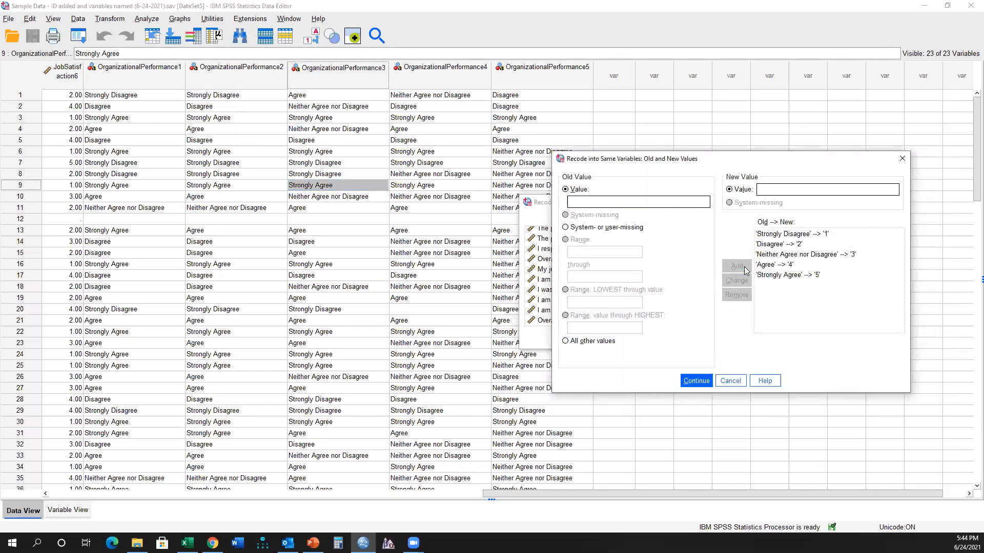
click(697, 376)
click(337, 163)
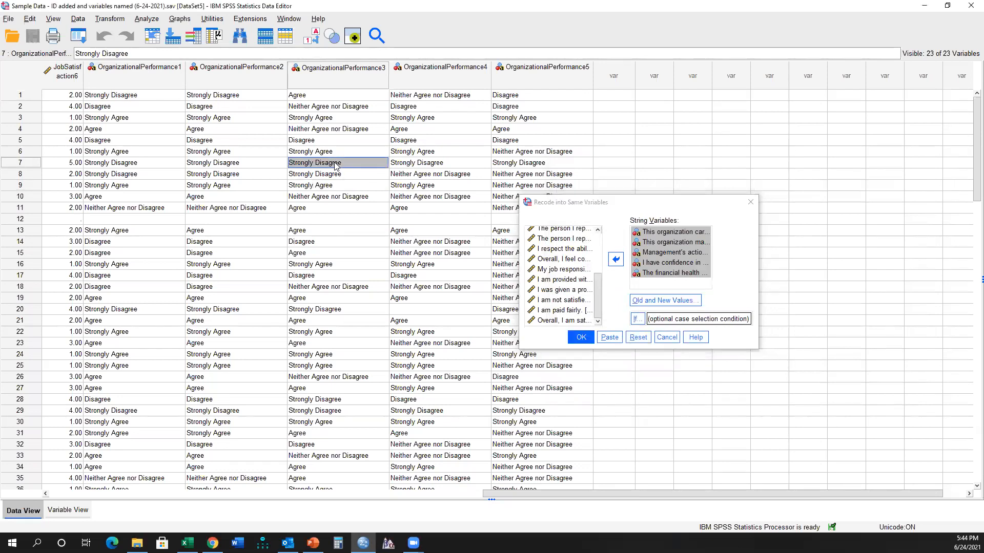
click(652, 301)
click(603, 204)
text(Strongly Disagree)
key(ctrl+shift+Left)
key(ctrl+shift+Left)
key(BackSpace)
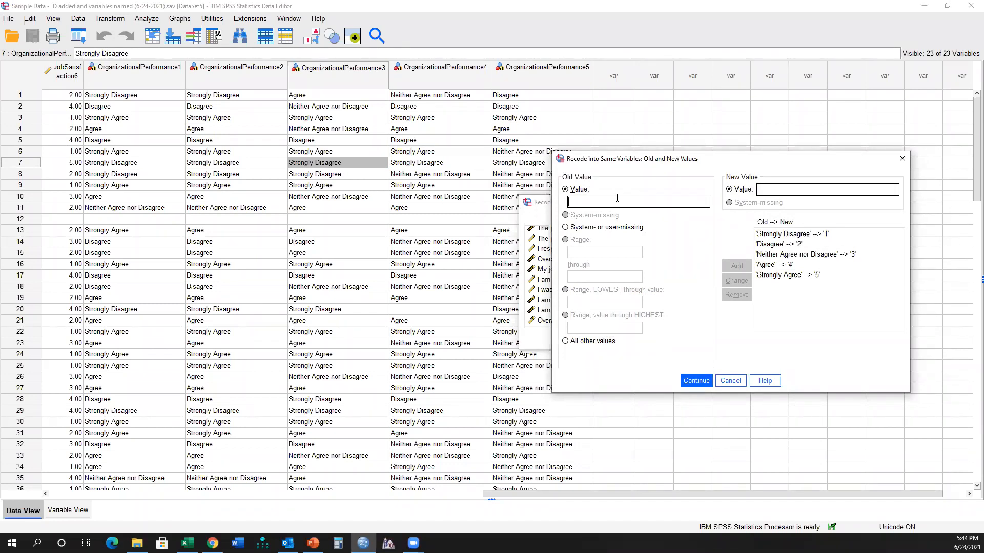
click(696, 380)
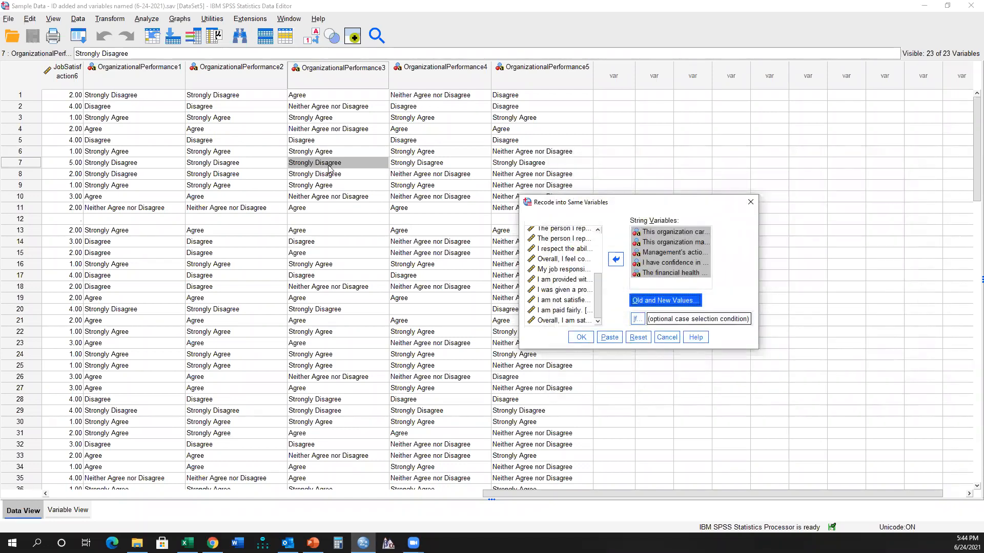
click(638, 301)
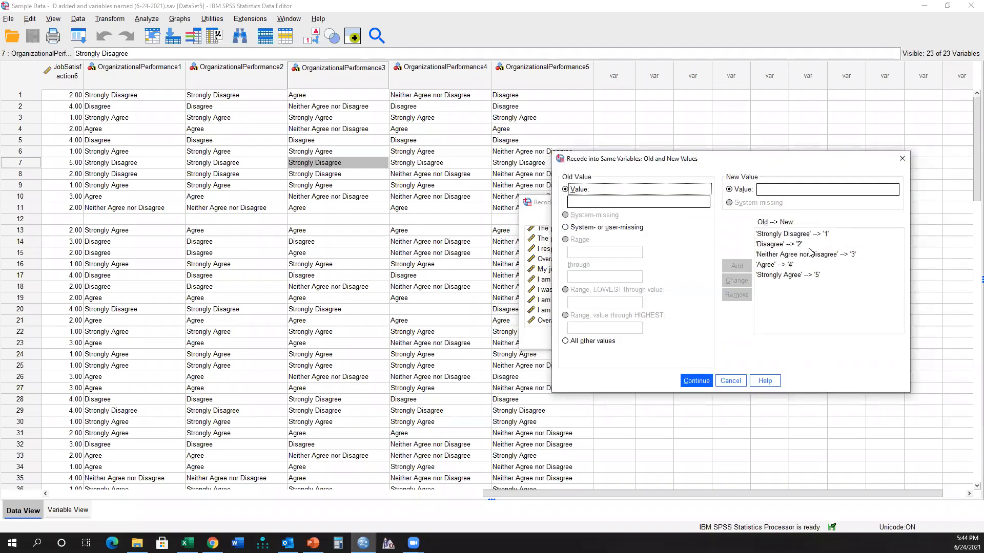
click(692, 380)
click(208, 143)
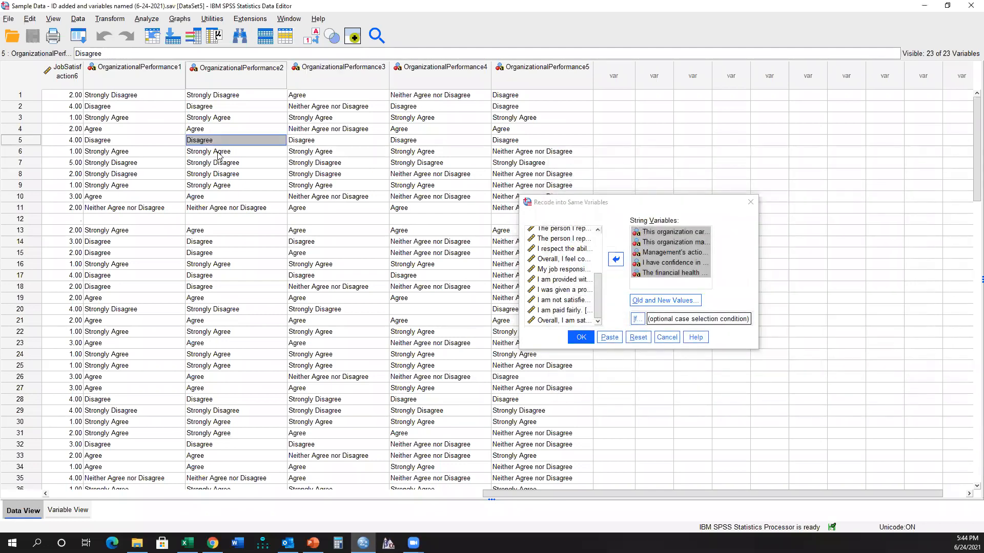
click(218, 152)
click(232, 165)
click(235, 156)
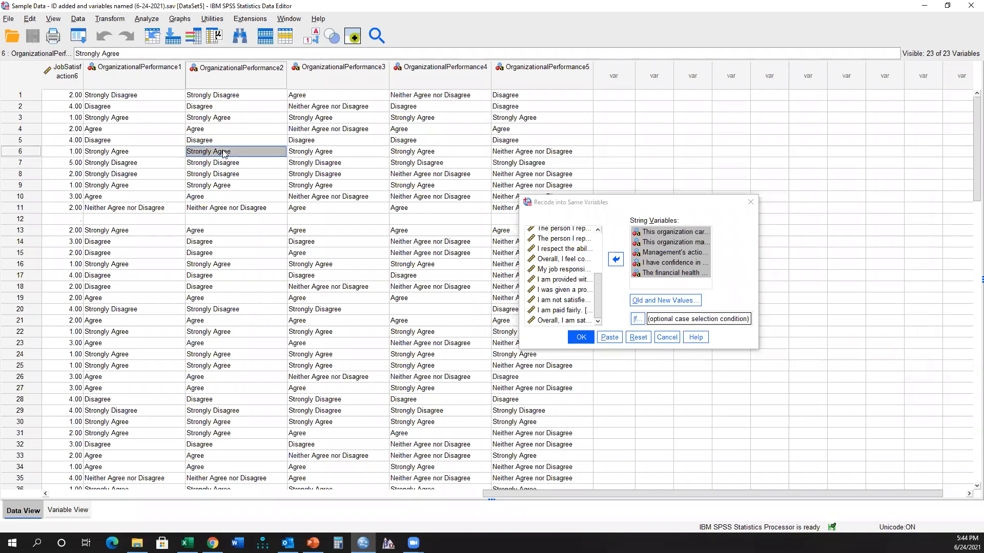
click(664, 300)
text(Strongly Agree)
text(5)
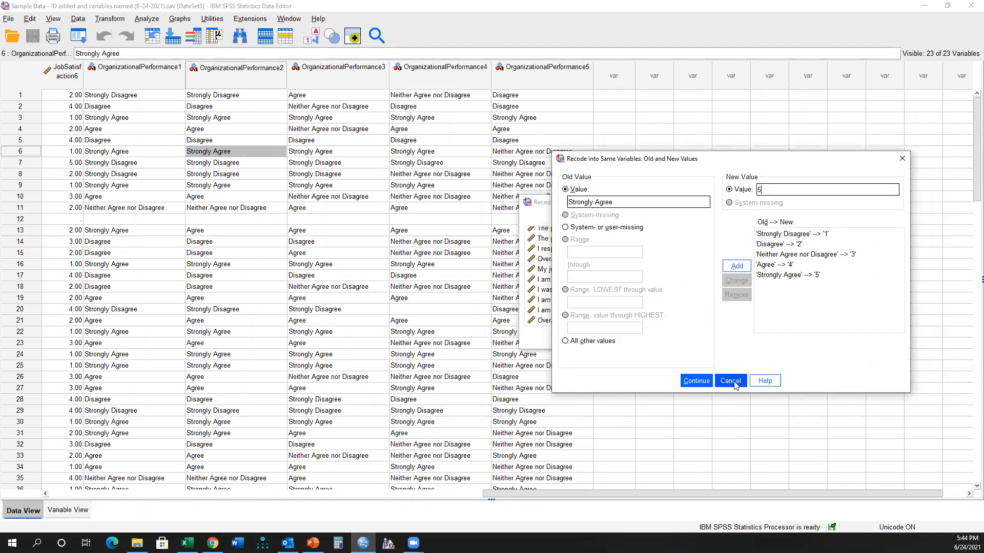
click(697, 381)
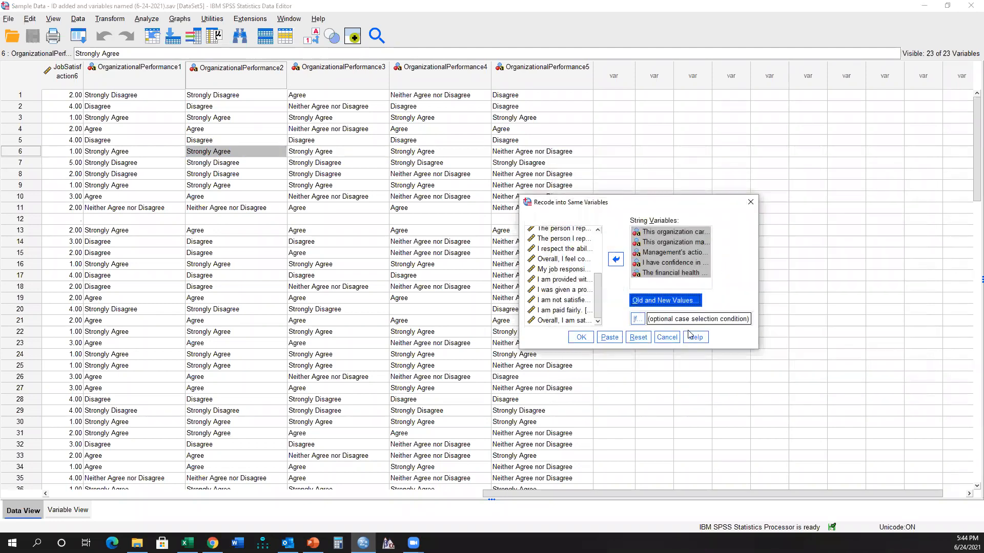
Paste the recode as syntax and delete the DATASET ACTIVATE command and the blank line above RECODE.
click(605, 337)
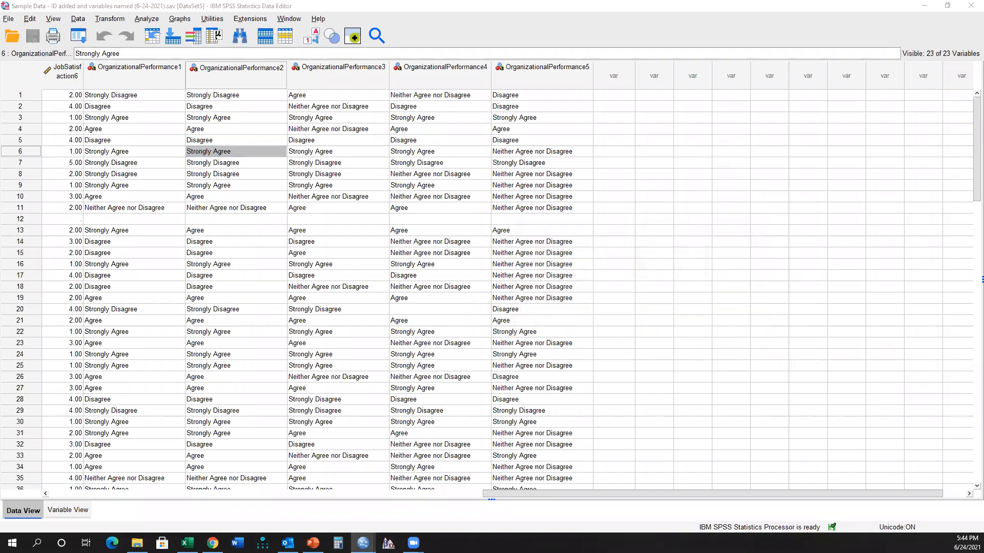
click(620, 121)
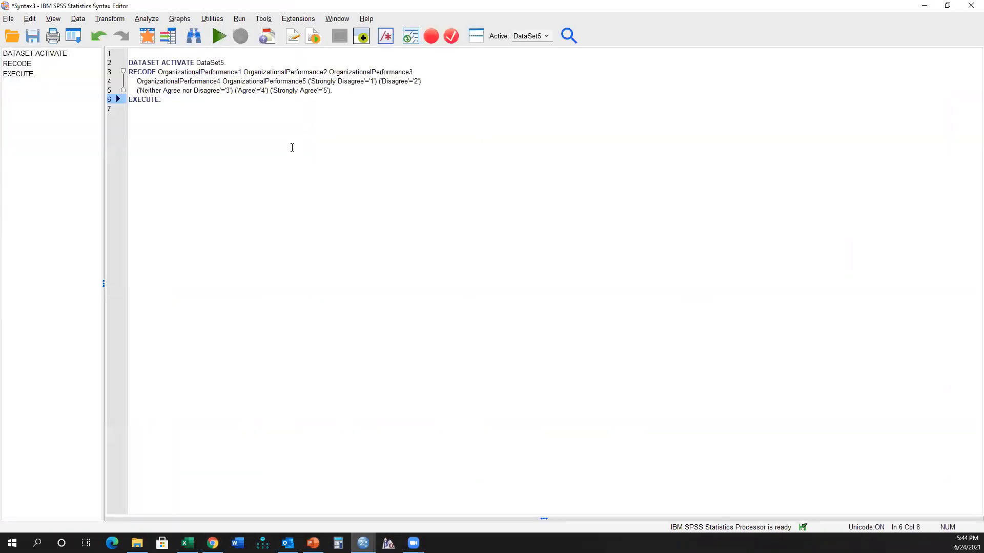
click(83, 53)
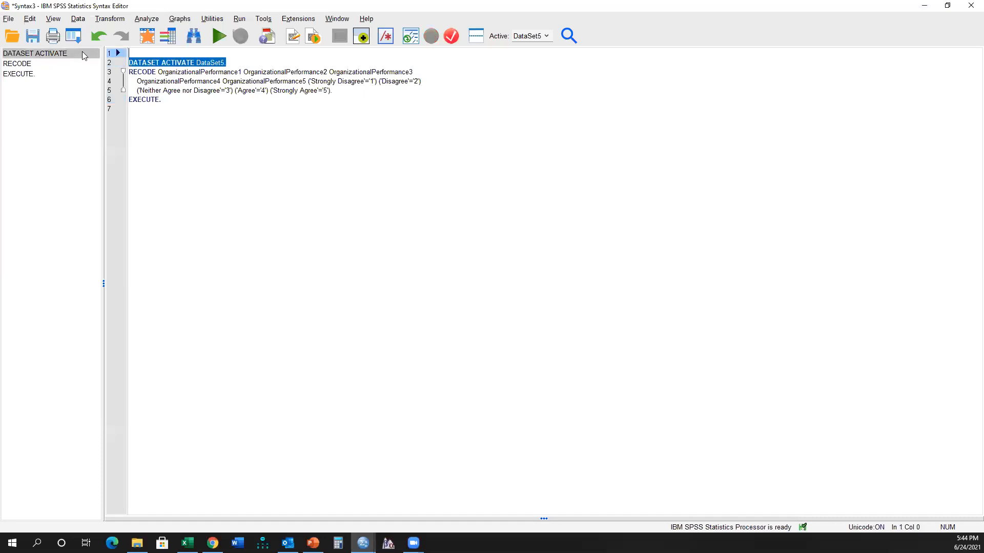
key(Delete)
key(Delete)
key(Delete)
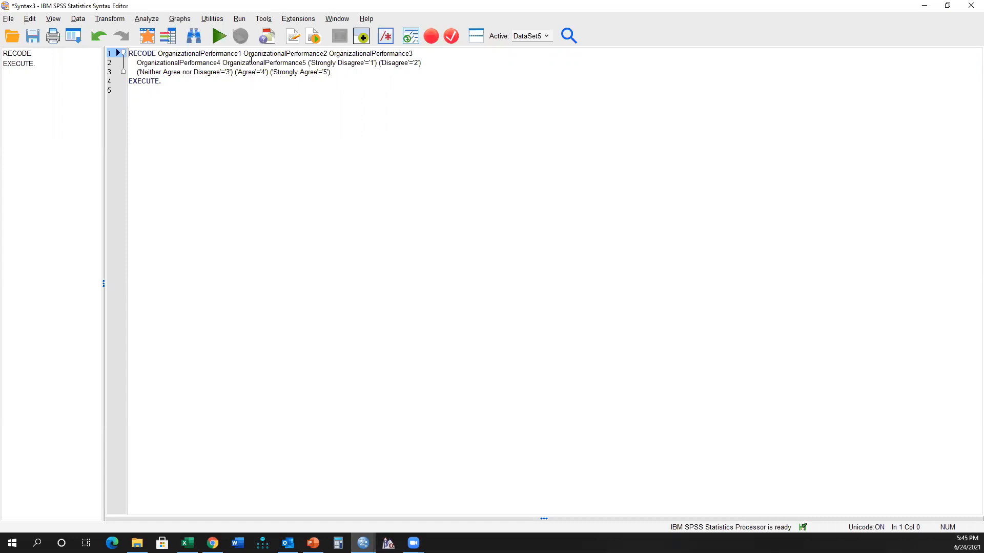
Place the syntax window beside the data and run the RECODE and EXECUTE commands for the five OrganizationalPerformance variables.
key(super+Right)
drag(661, 102, 621, 73)
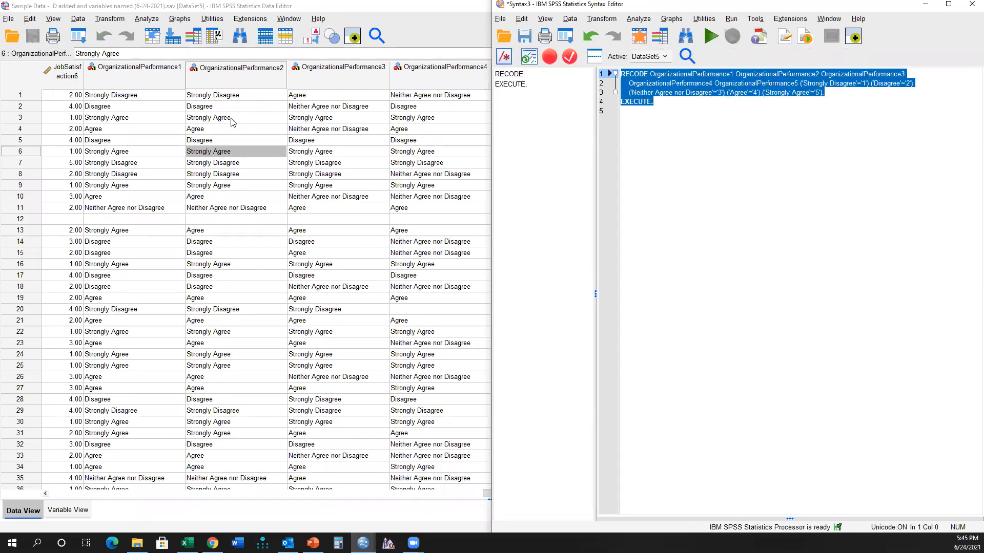
drag(697, 102, 621, 74)
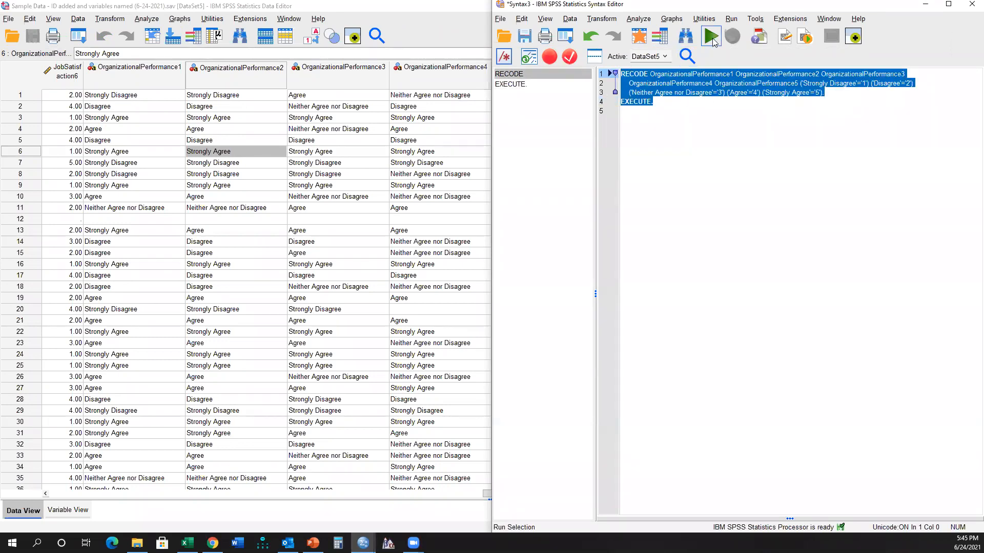
click(710, 37)
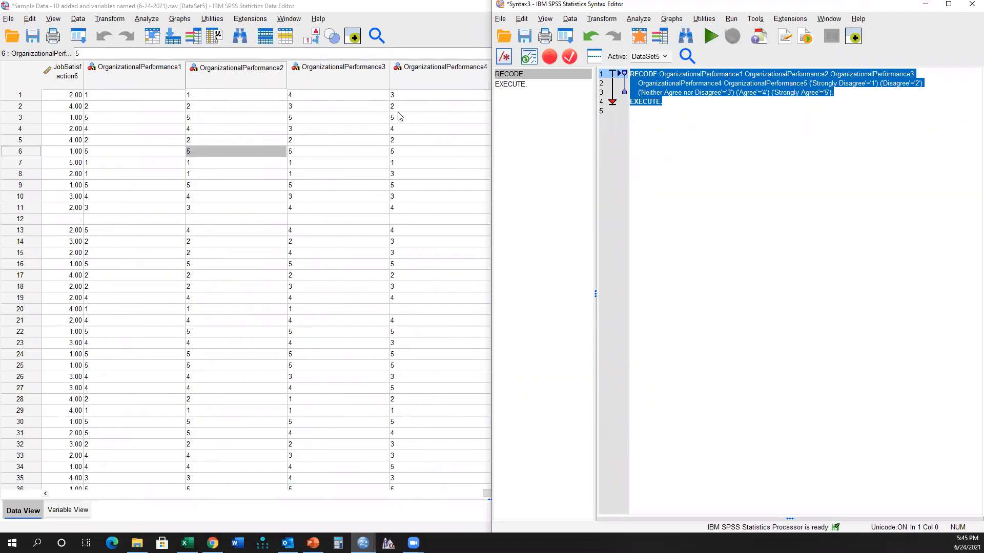
Examine the recoded OrganizationalPerformance1 to OrganizationalPerformance5 values in the data beside the recode syntax.
click(346, 108)
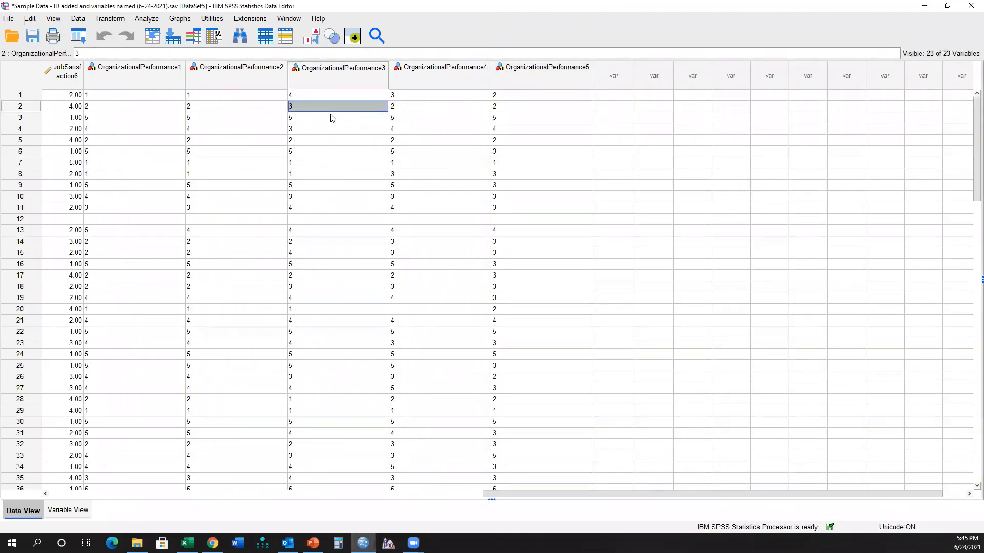
key(super+Left)
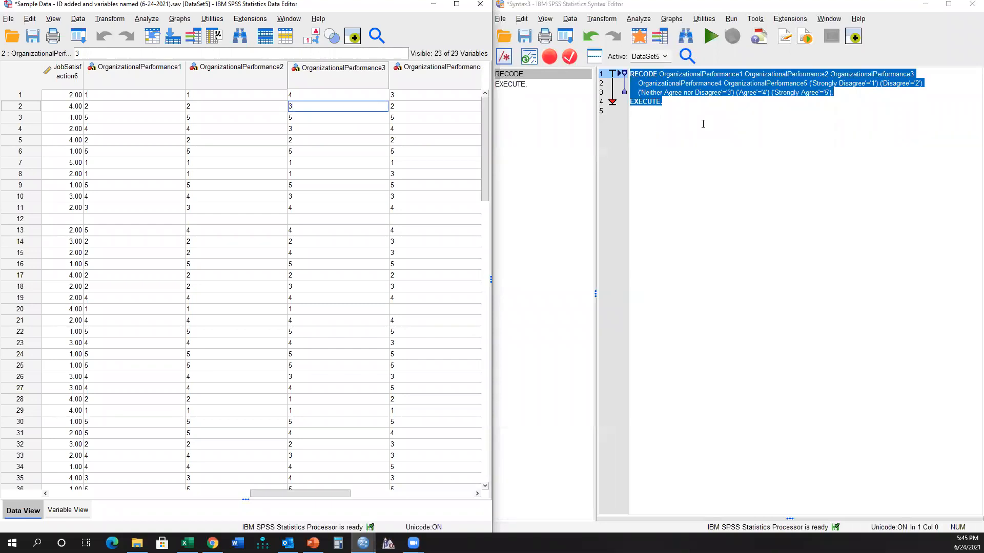
click(686, 104)
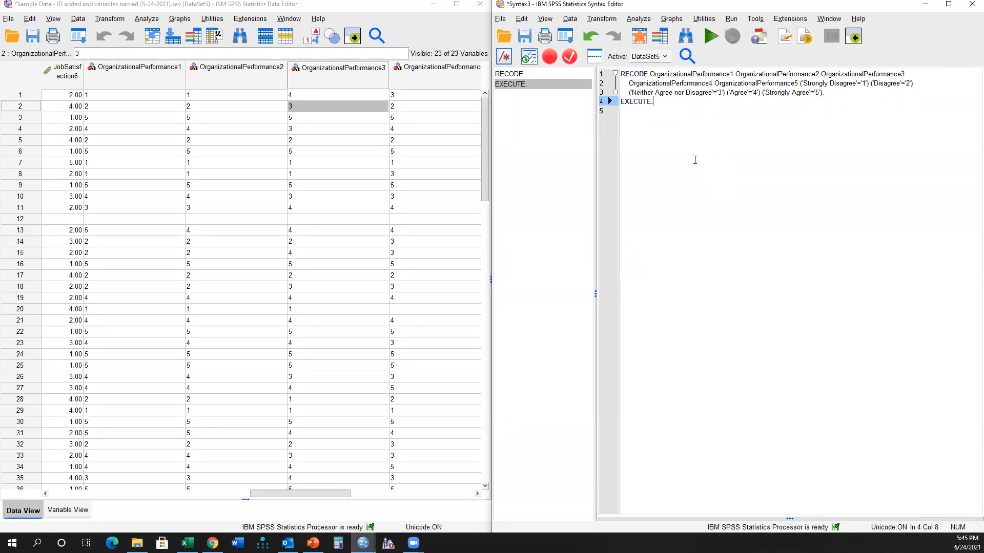
click(338, 174)
click(332, 152)
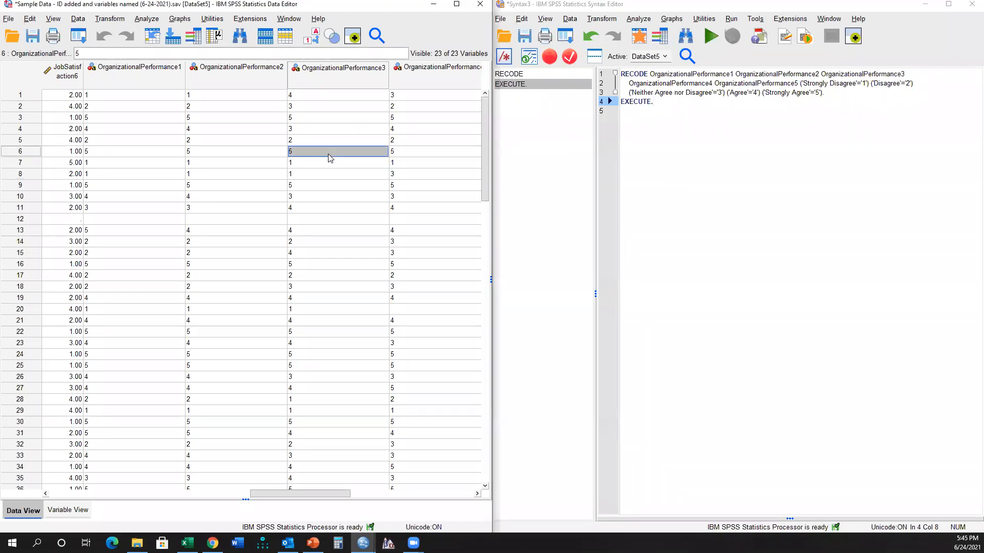
double_click(174, 82)
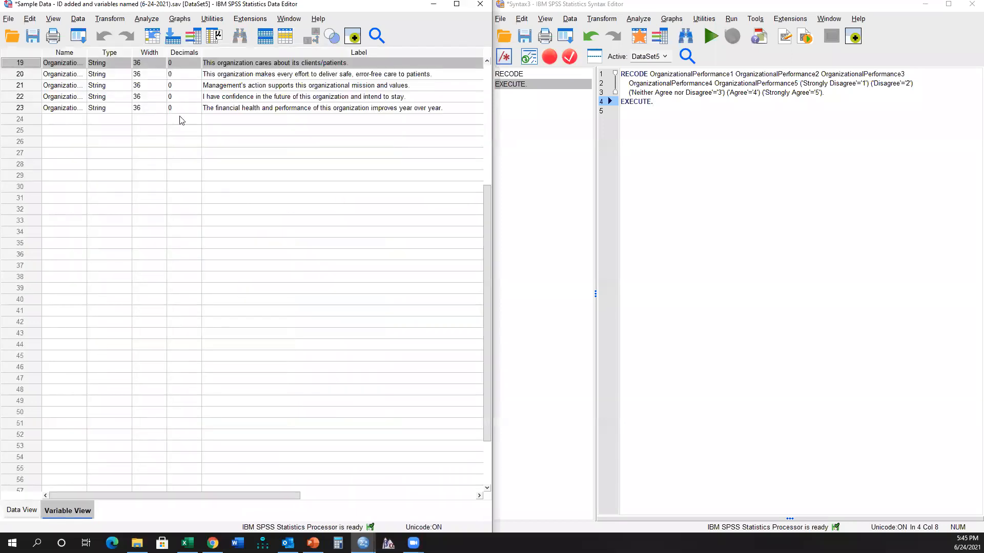
double_click(31, 131)
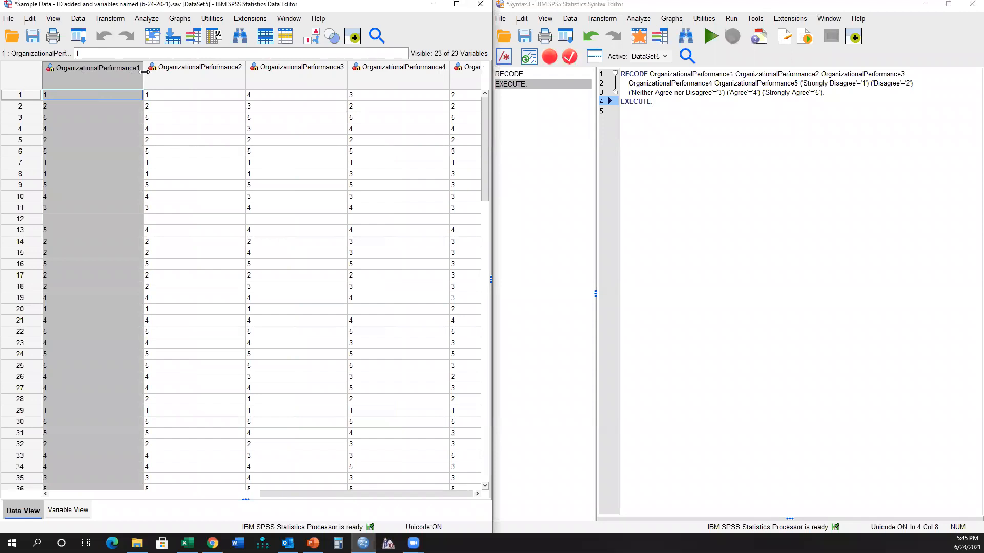
click(454, 4)
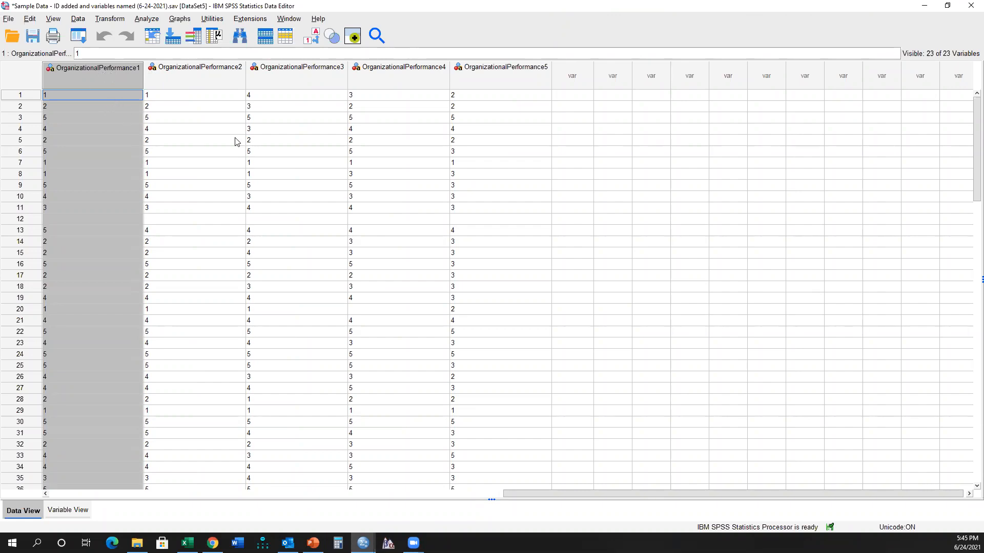
Change the variable type of OrganizationalPerformance1 from String to Numeric.
double_click(109, 74)
scroll(113, 118, up, 2)
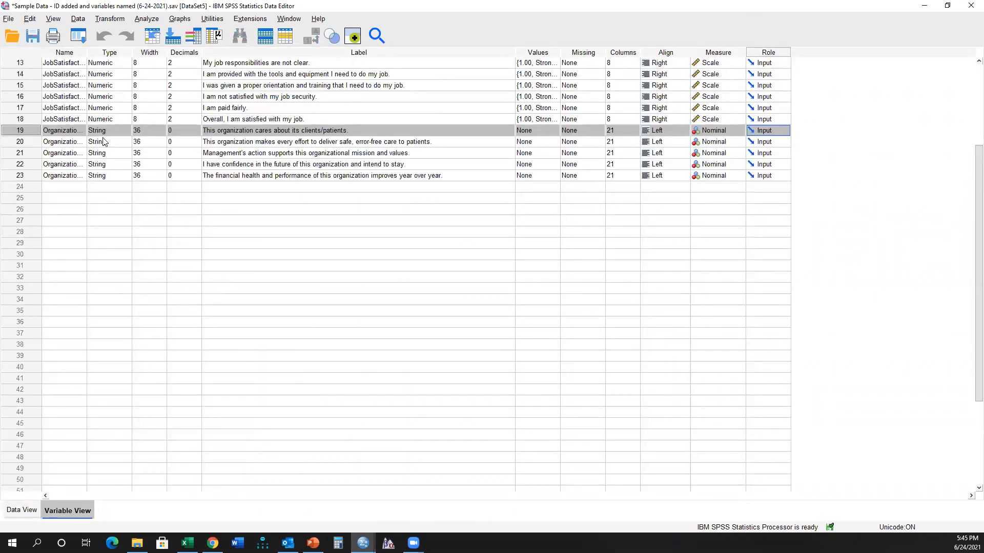
click(107, 120)
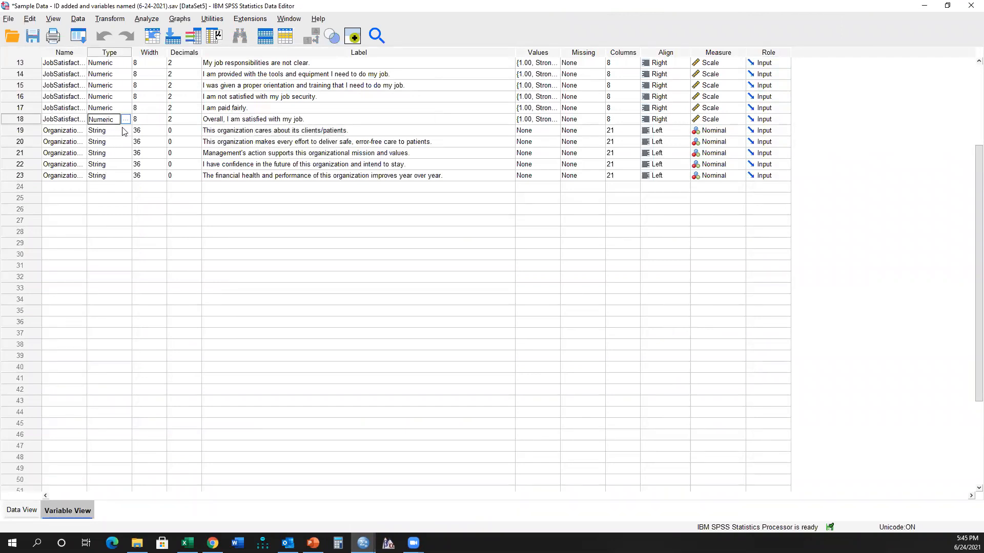
click(124, 130)
click(126, 130)
click(385, 200)
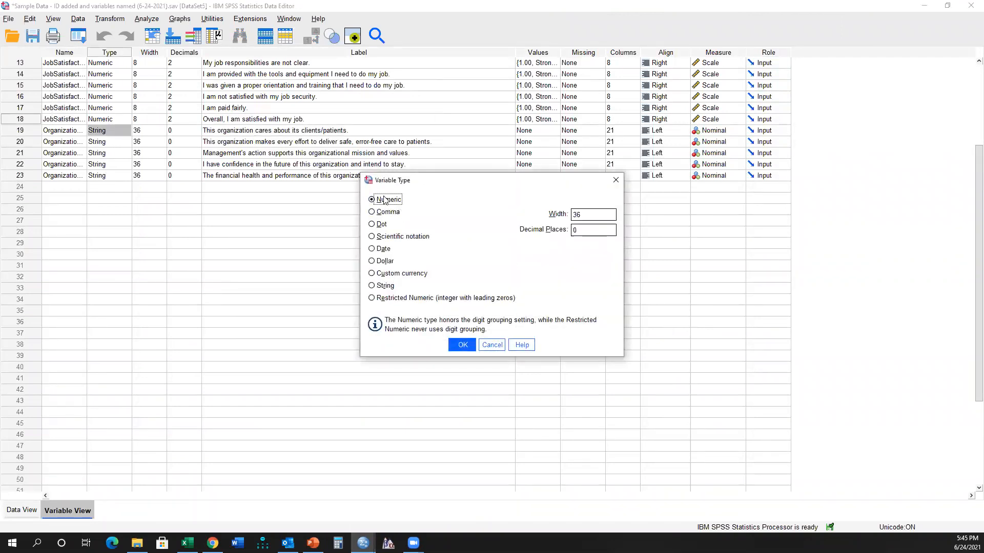
click(463, 345)
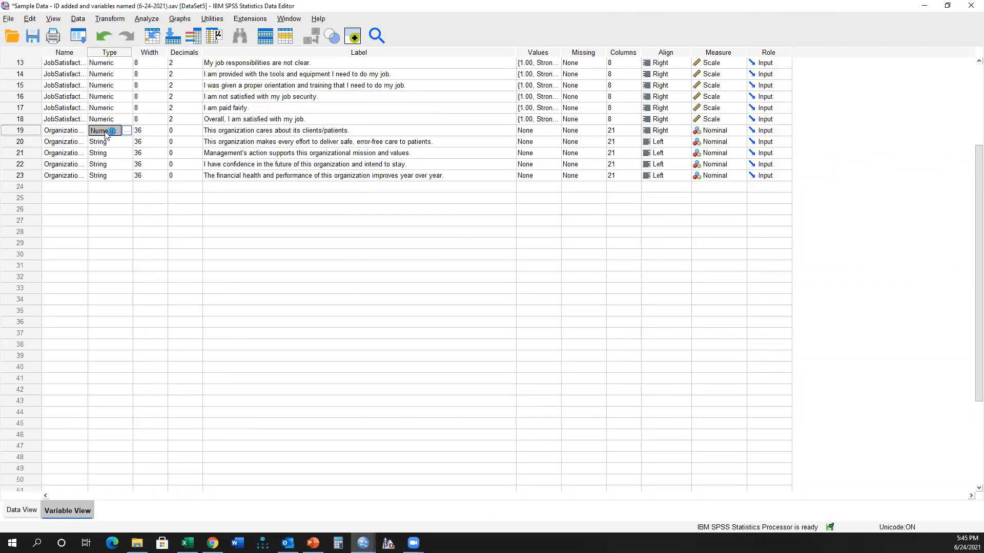
Apply the Numeric type to OrganizationalPerformance2 through OrganizationalPerformance5 and set the measure of OrganizationalPerformance1 to Scale.
drag(109, 141, 109, 175)
key(ctrl+v)
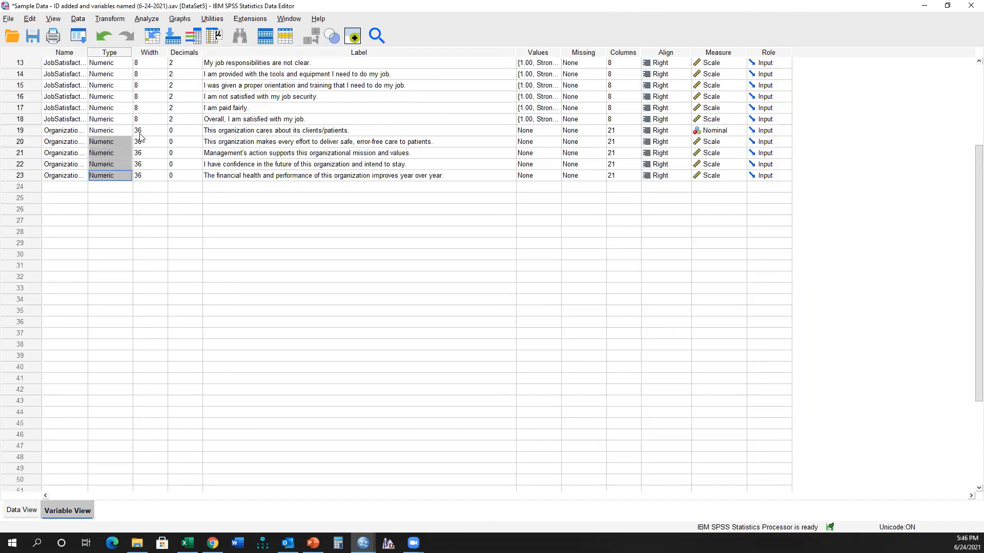
click(740, 131)
click(734, 142)
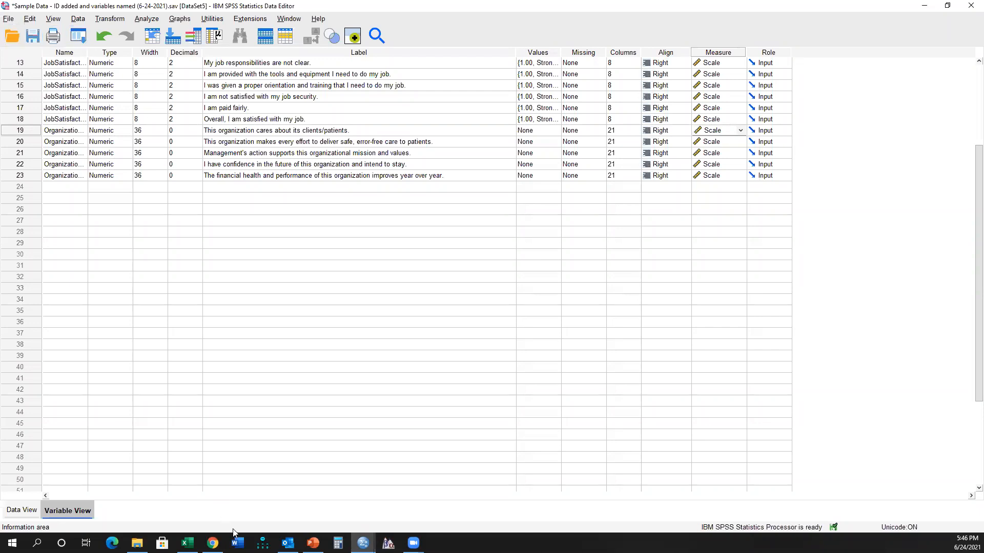
Check the PowerPoint slide on recoding and reverse-coding, and return to SPSS to review the JobSatisfaction item labels.
click(313, 543)
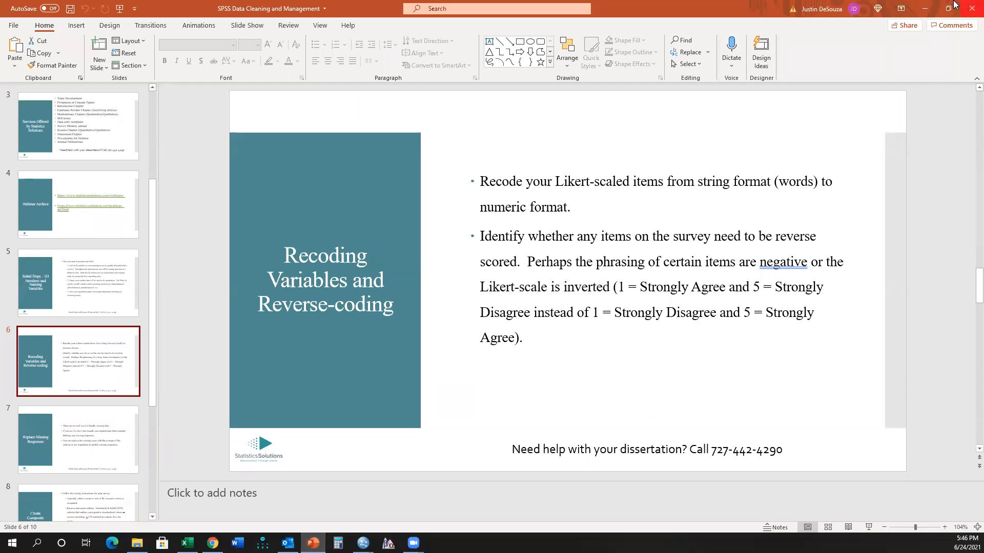
click(927, 8)
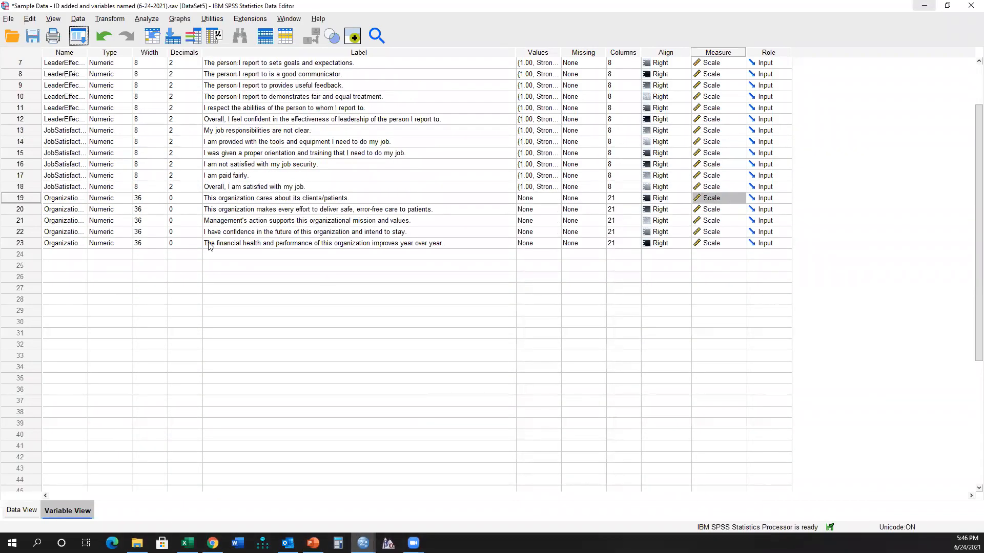
scroll(210, 246, up, 2)
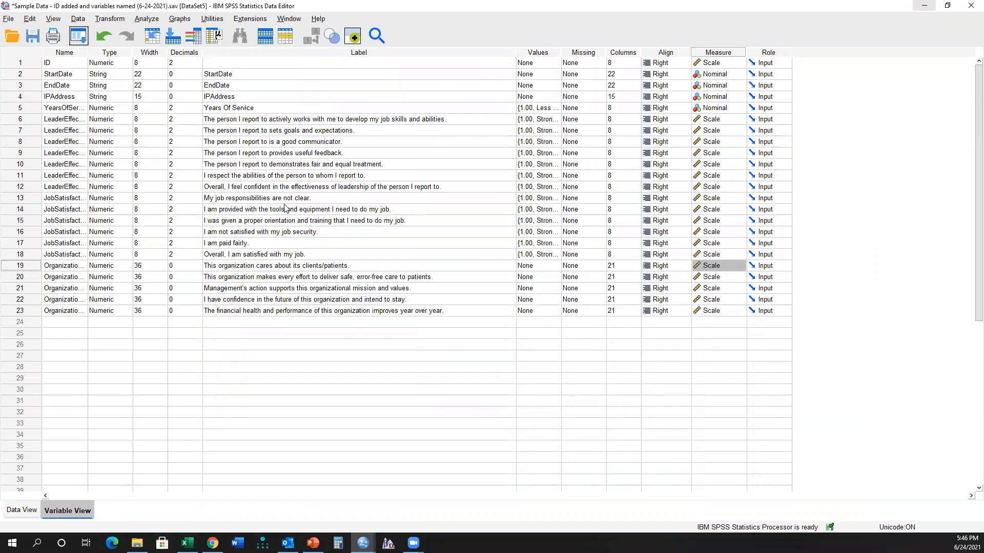
drag(286, 199, 292, 244)
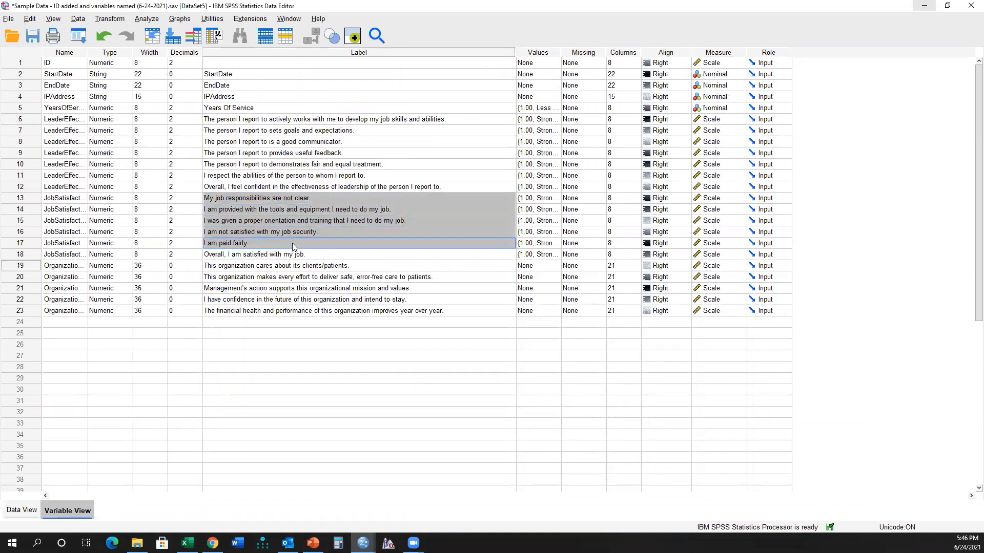
Widen the Name column to show the full variable names, and view the value labels of JobSatisfaction1.
click(85, 53)
drag(87, 53, 124, 52)
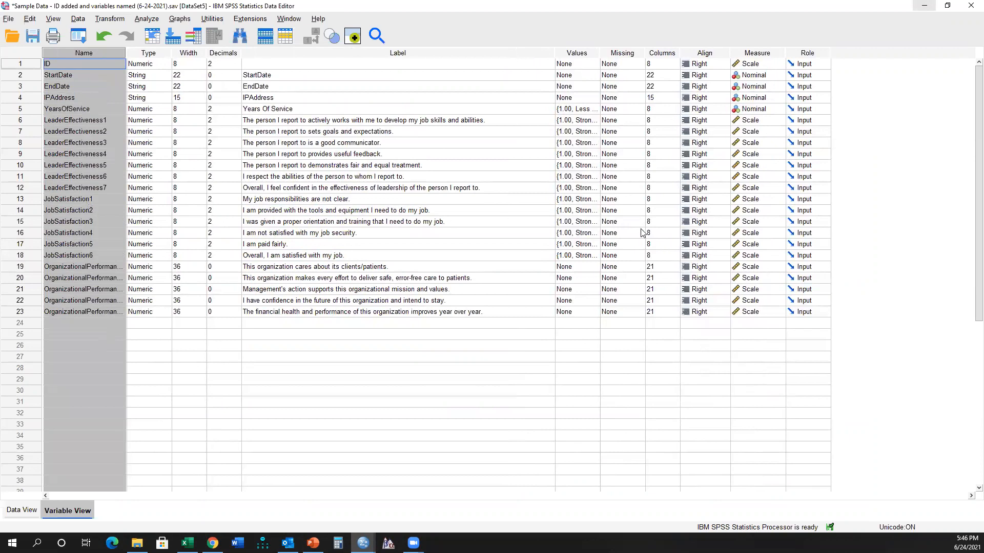
click(596, 199)
click(597, 200)
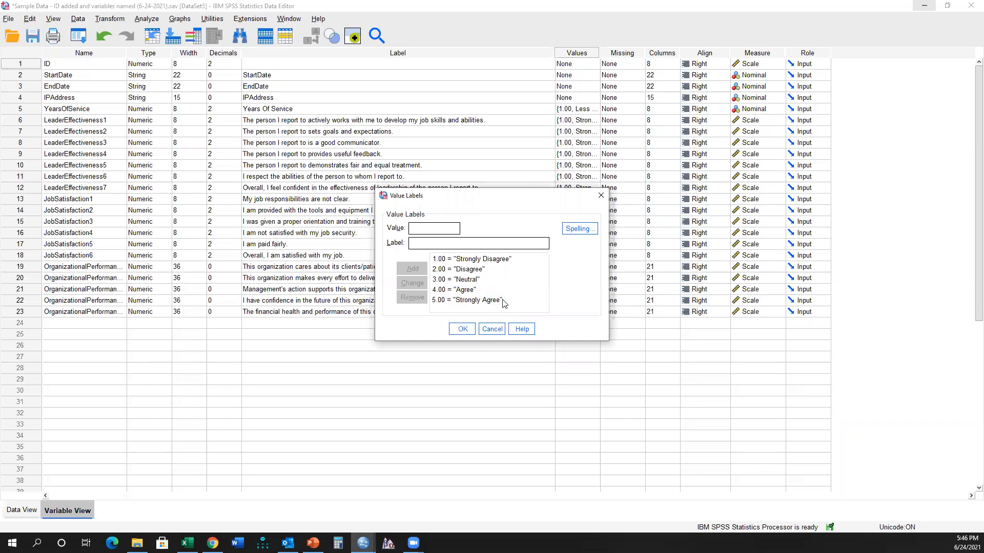
click(492, 329)
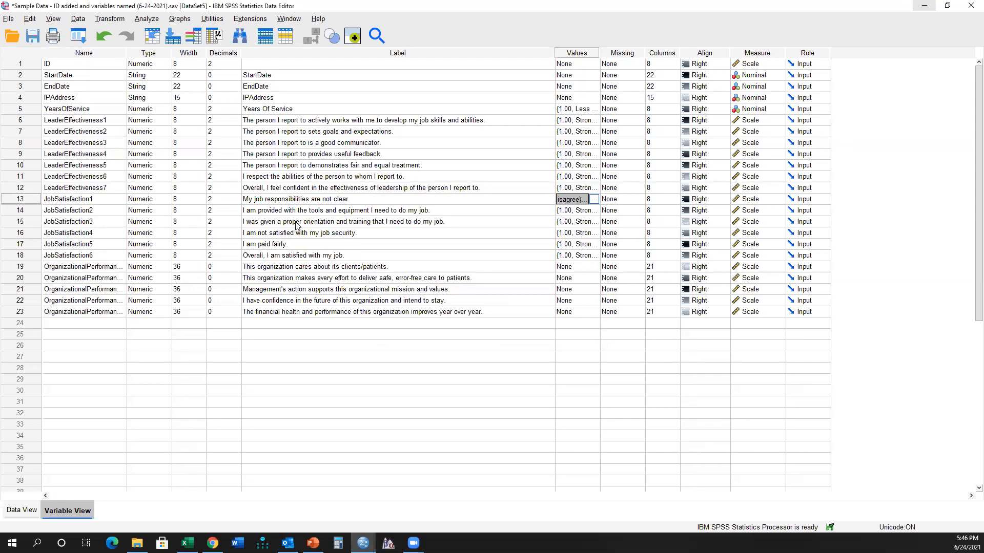
Review the positively worded JobSatisfaction5 and JobSatisfaction6 items and view the value labels of JobSatisfaction6.
click(22, 247)
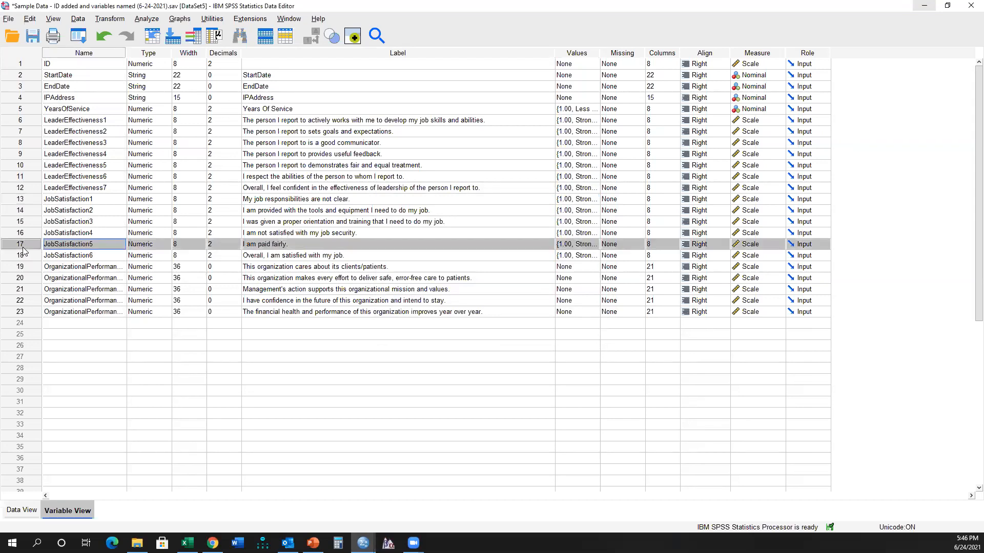
shift+click(23, 255)
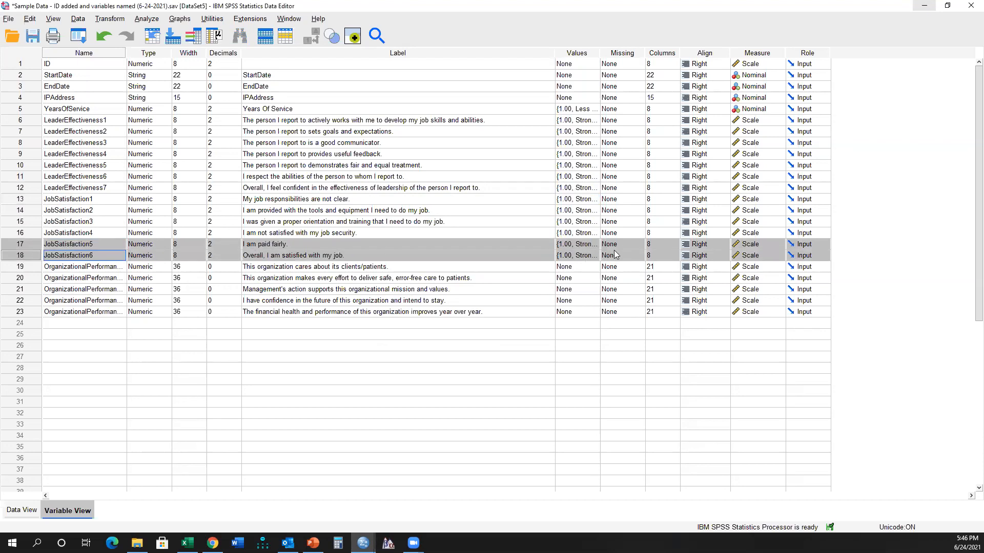
click(596, 255)
click(596, 254)
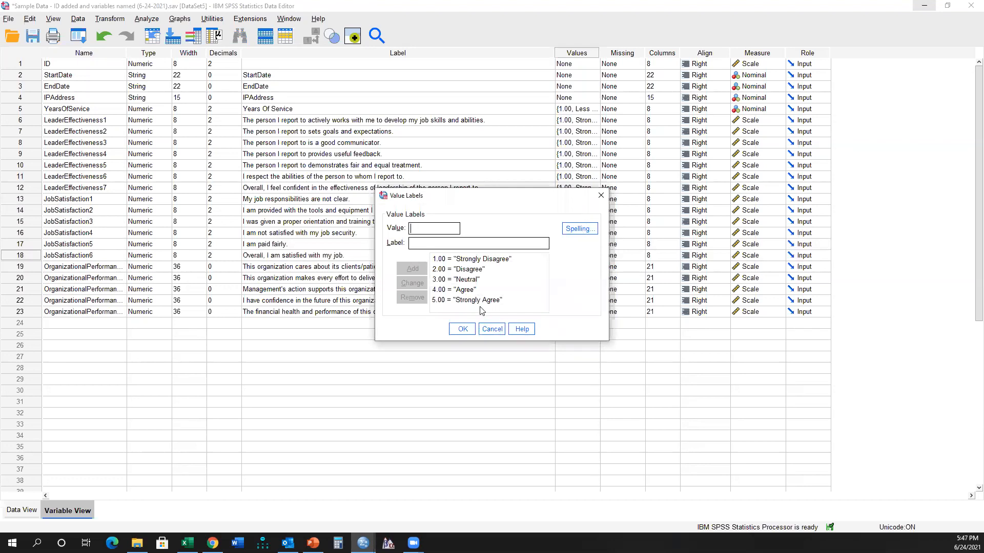
click(493, 329)
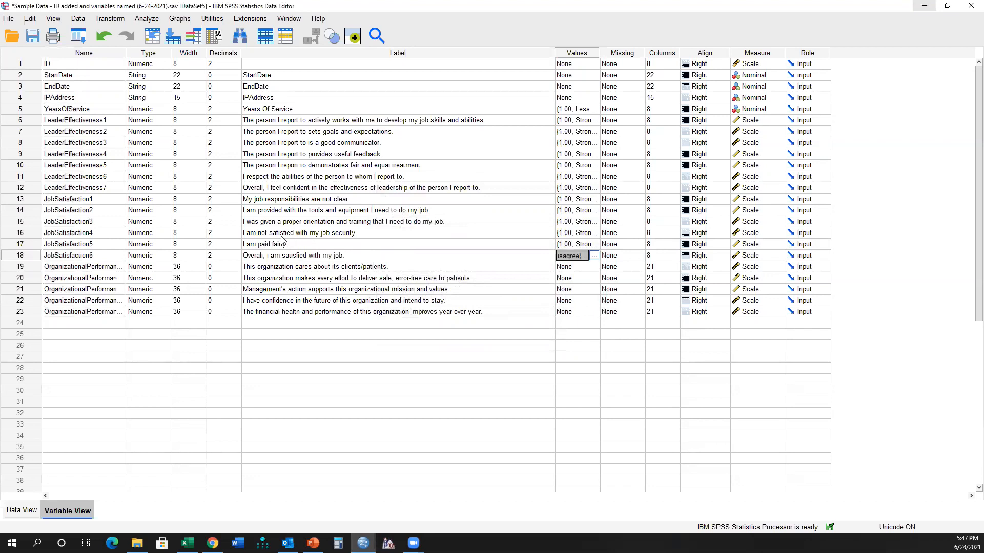
Review the negatively worded JobSatisfaction1 and JobSatisfaction4 items and check the direction of the JobSatisfaction1 value labels.
click(39, 200)
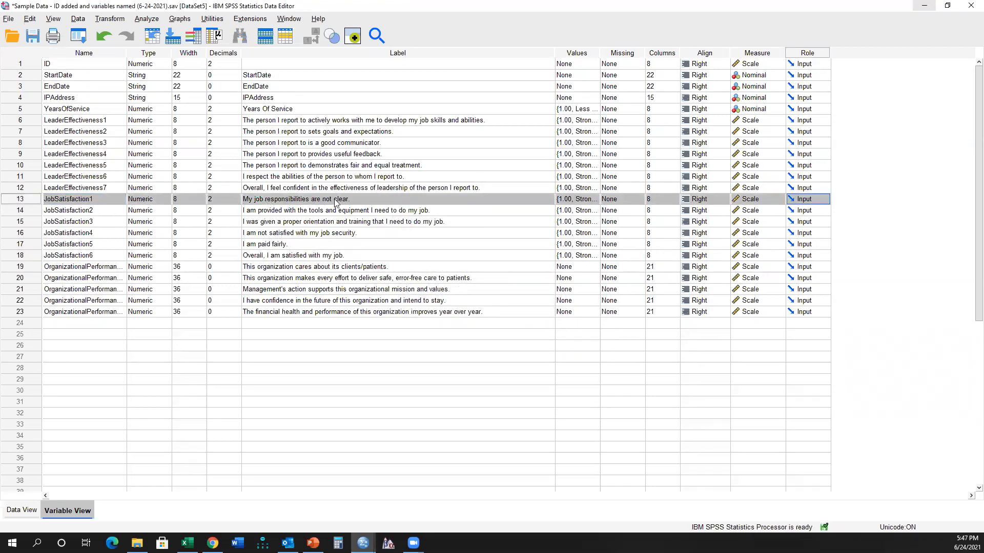
ctrl+click(20, 234)
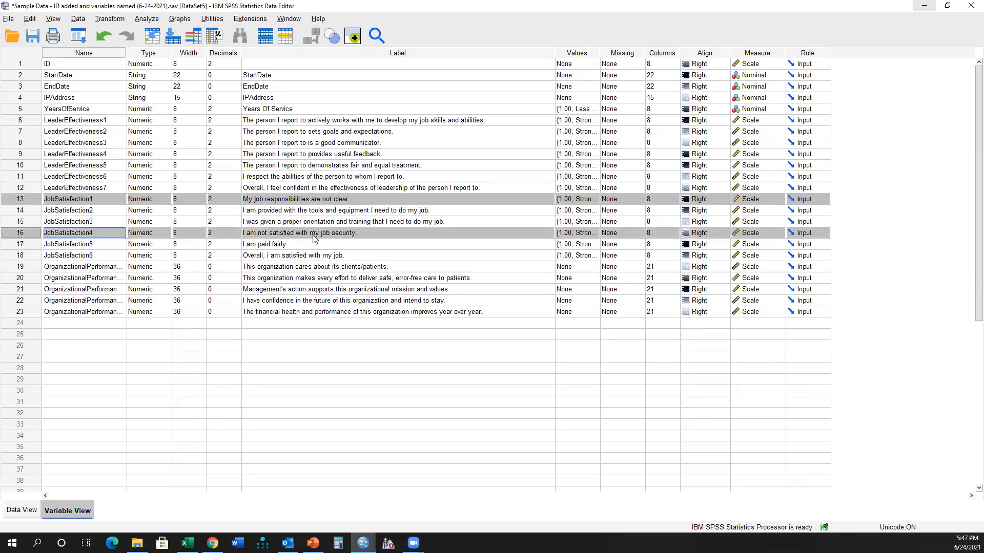
double_click(598, 200)
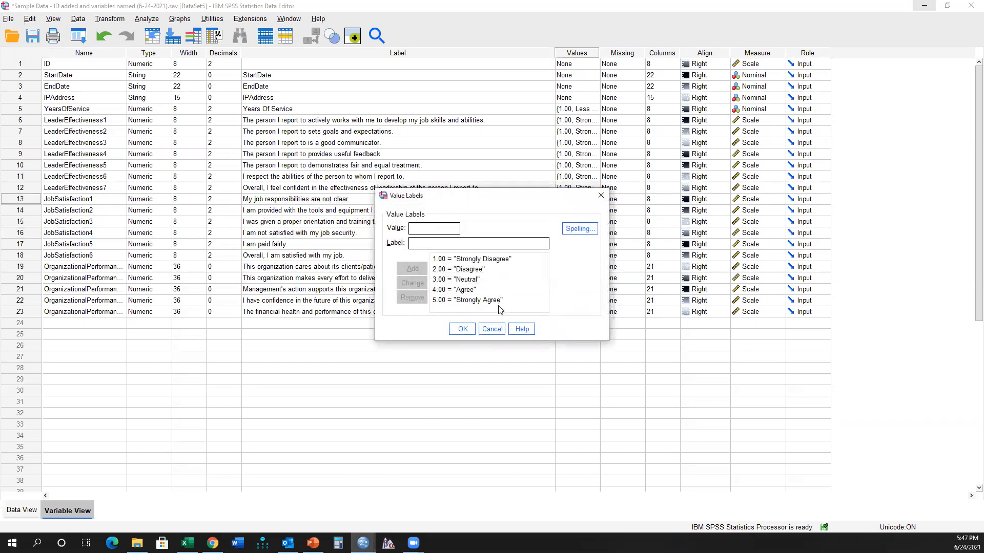
click(496, 331)
click(492, 329)
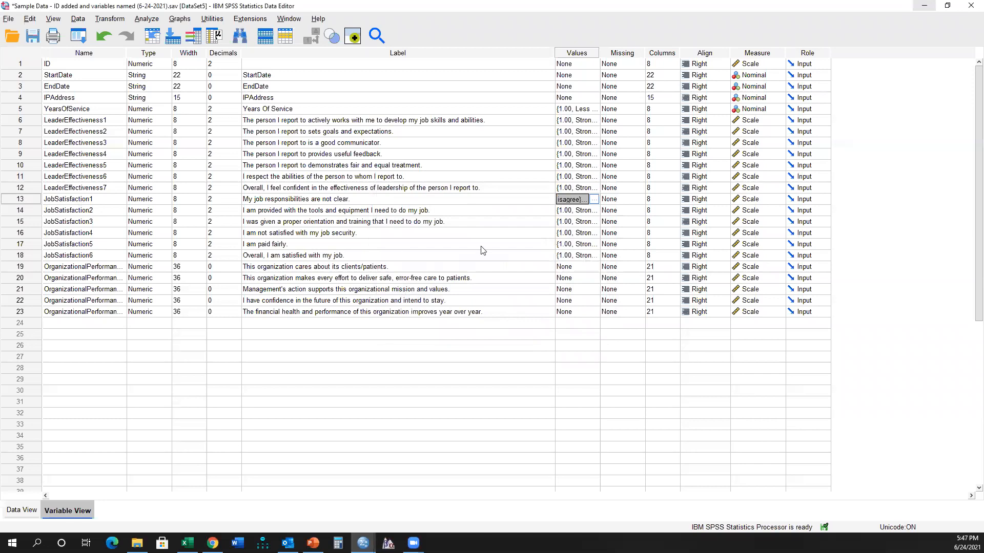
Select the JobSatisfaction1 and JobSatisfaction4 rows, start Recode into Different Variables and reset its previous settings.
click(27, 200)
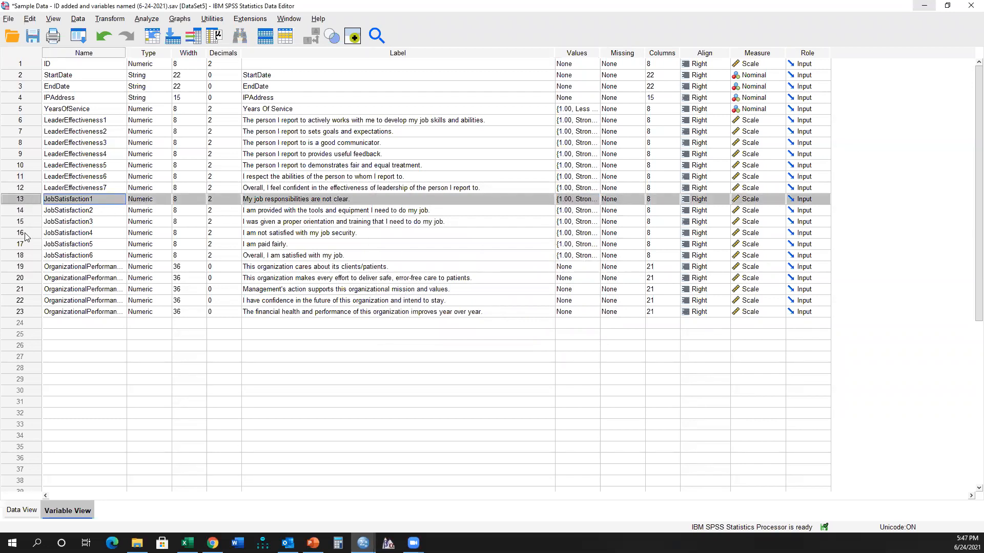
ctrl+click(21, 232)
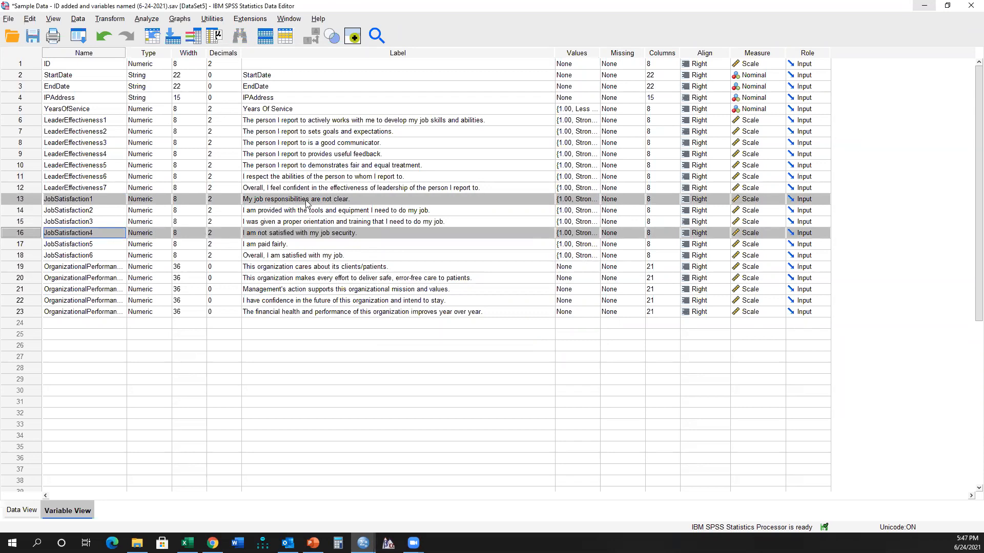
click(111, 20)
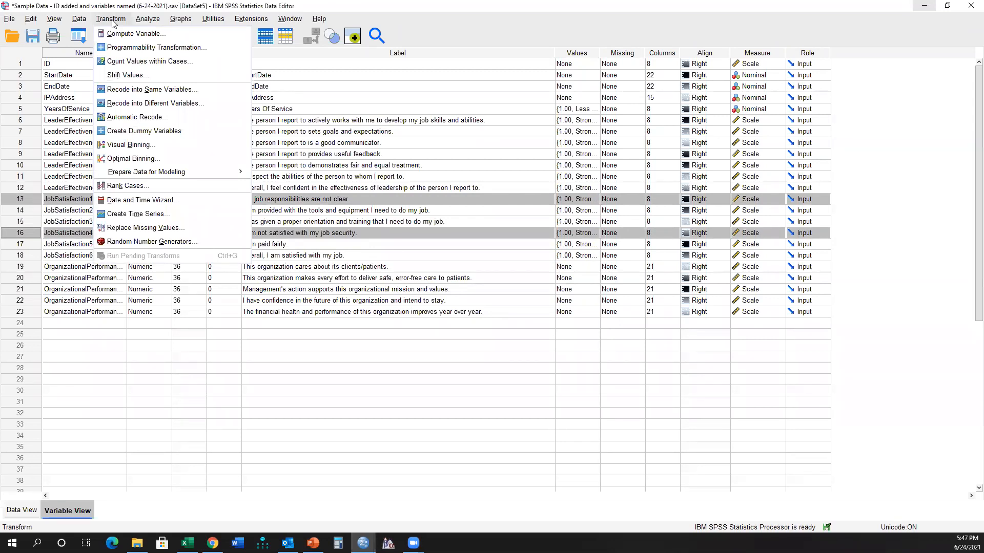
click(156, 104)
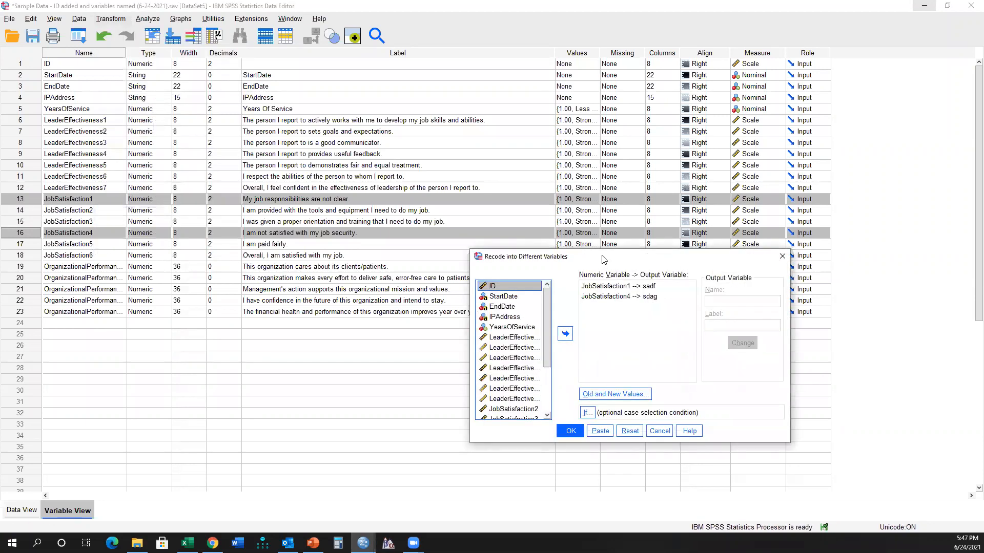
click(503, 345)
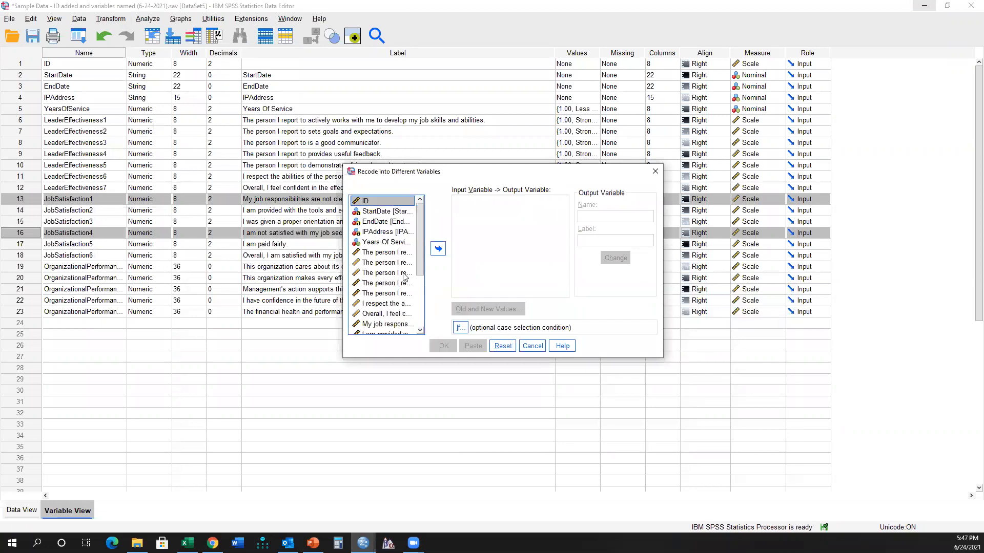
Display the source variables by name and add JobSatisfaction1 and JobSatisfaction4 as the variables to recode.
scroll(384, 256, down, 5)
right_click(381, 279)
click(409, 292)
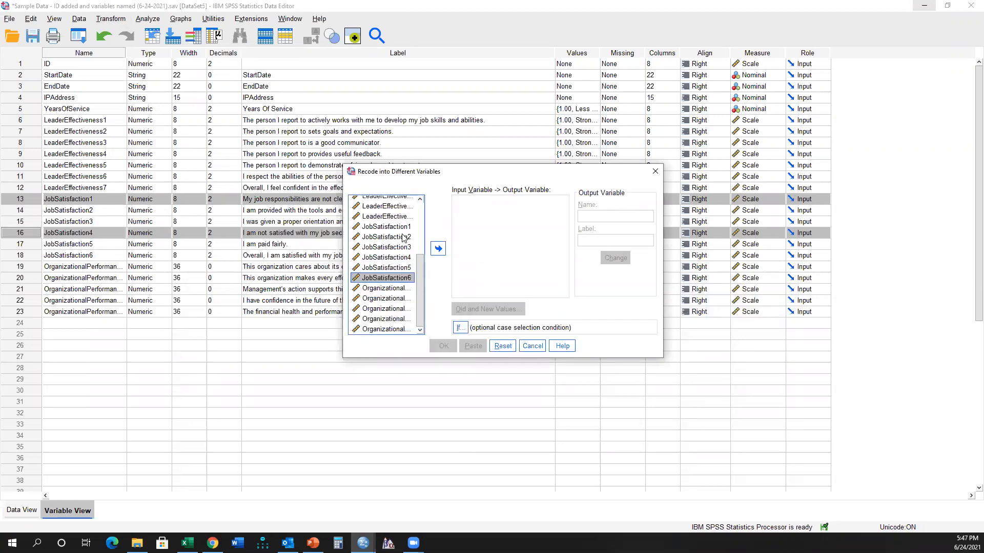
click(401, 229)
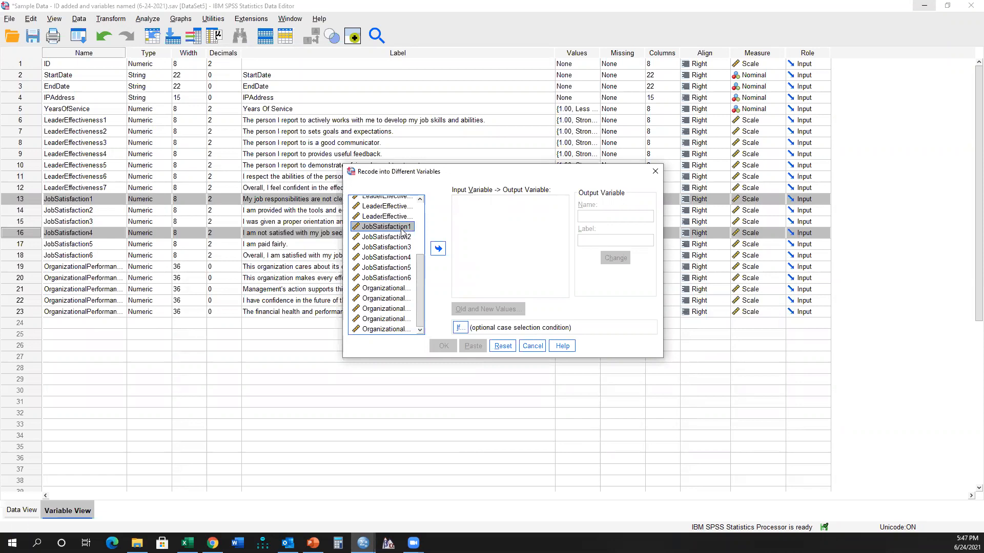
ctrl+click(407, 258)
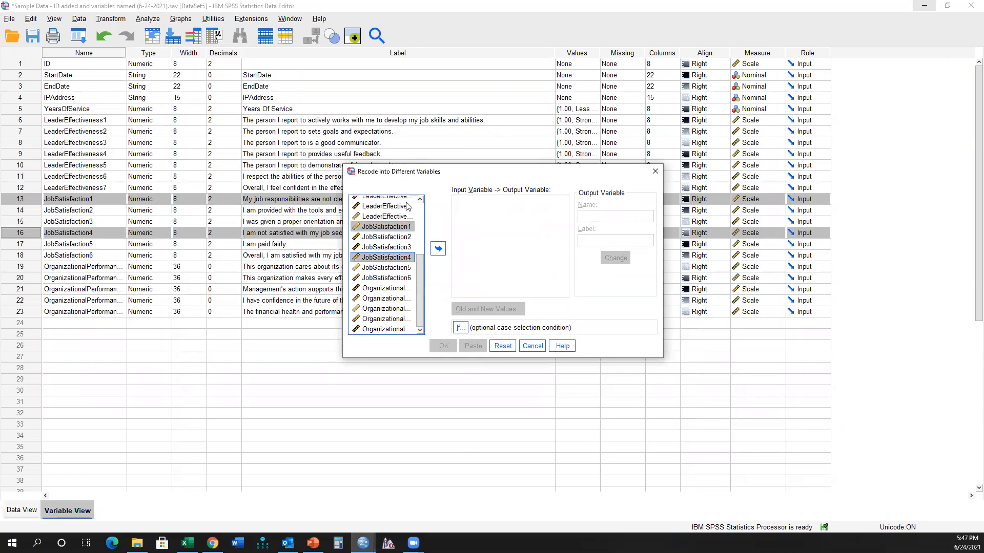
click(437, 251)
Assign JobSatisfaction1 the output variable name JobSatisfaction1_Reverse.
click(510, 202)
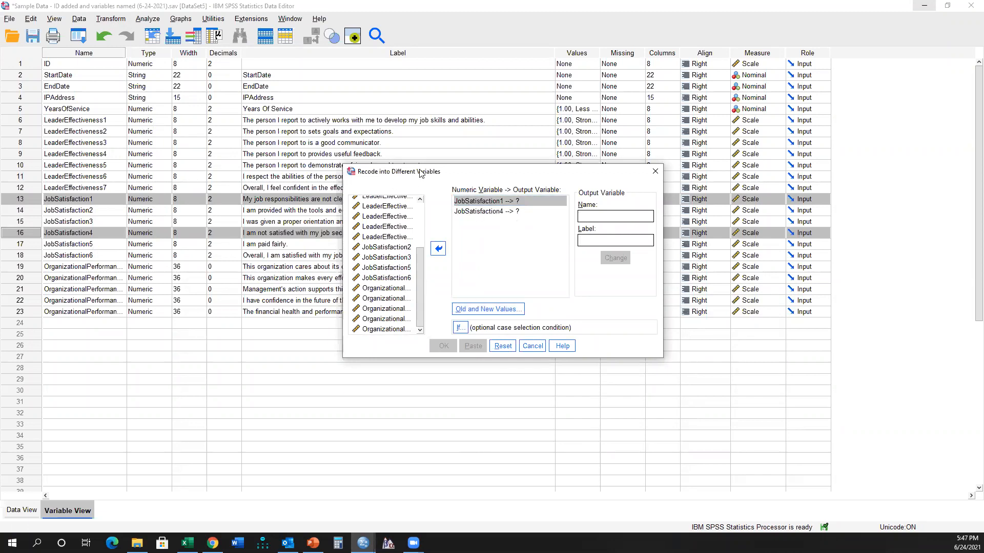
click(593, 214)
text(JobSatisfact)
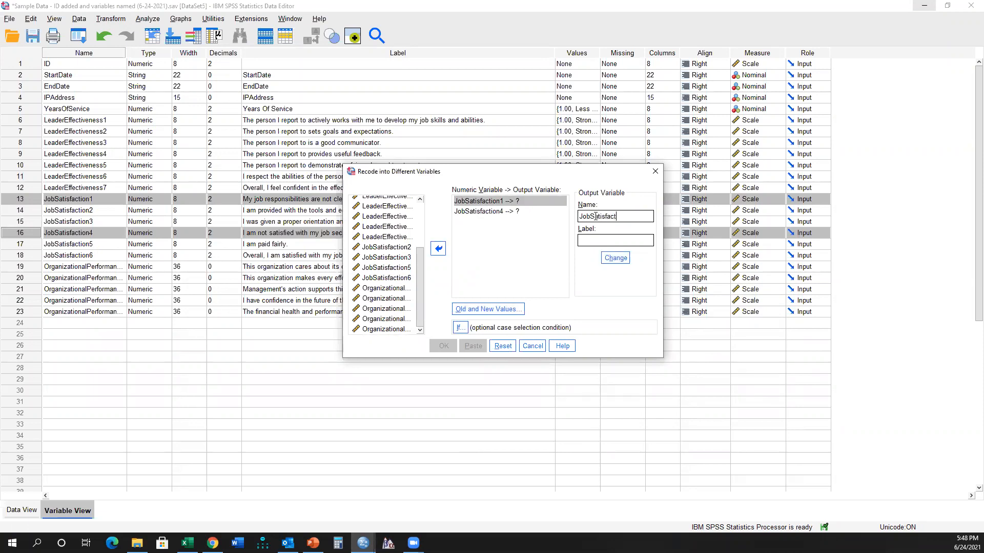
text(ion1_Reverse)
click(615, 257)
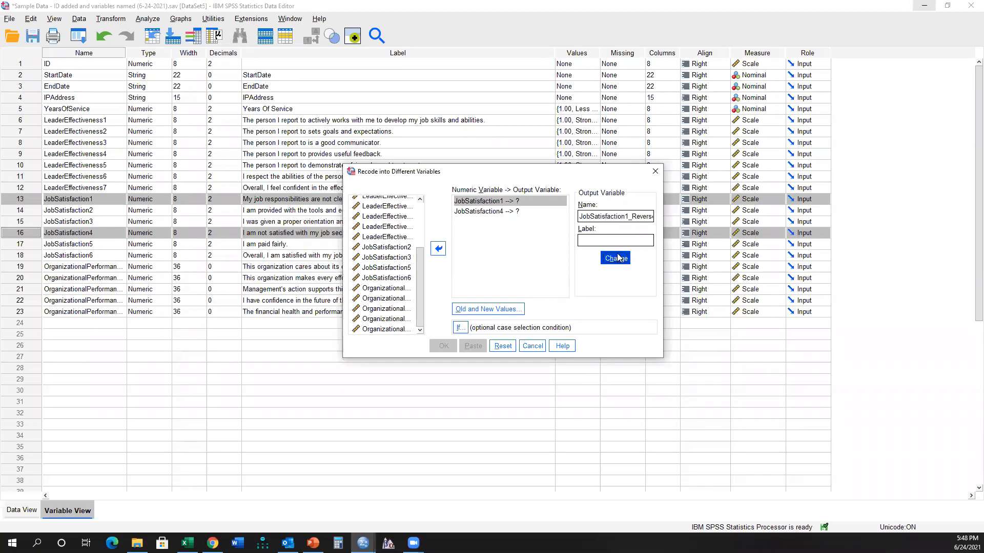
Assign JobSatisfaction4 the output variable name JobSatisfaction4_Reverse.
click(622, 215)
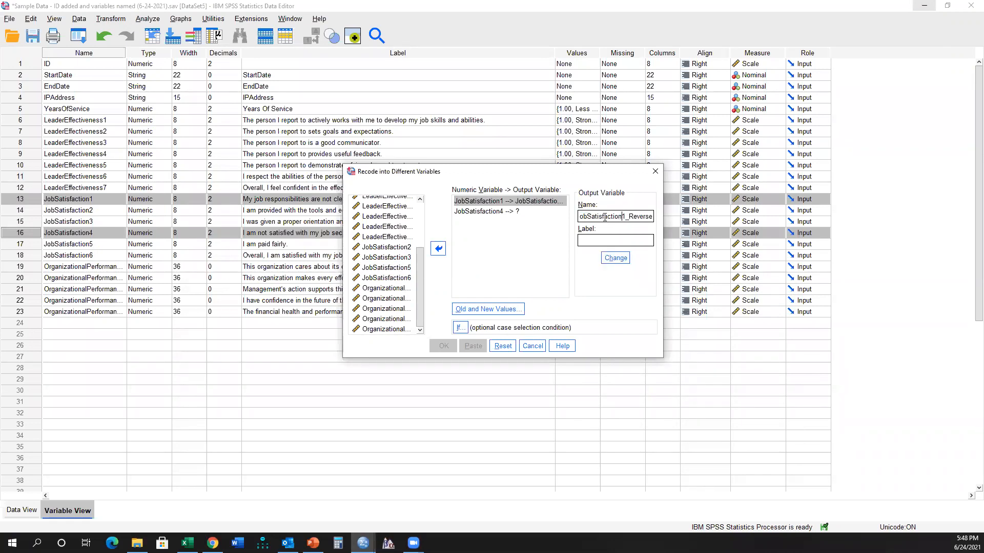
click(523, 213)
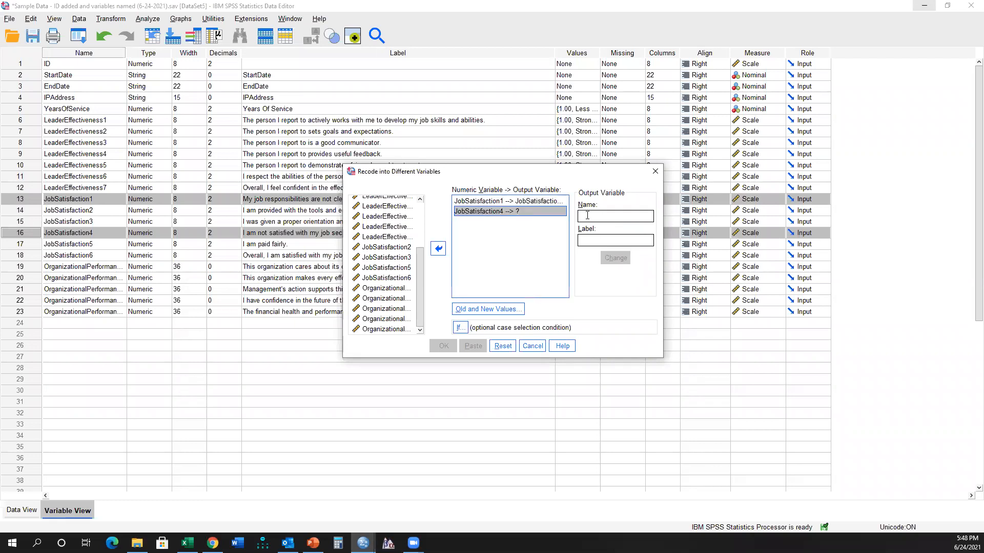
key(Delete)
text(4_Revers)
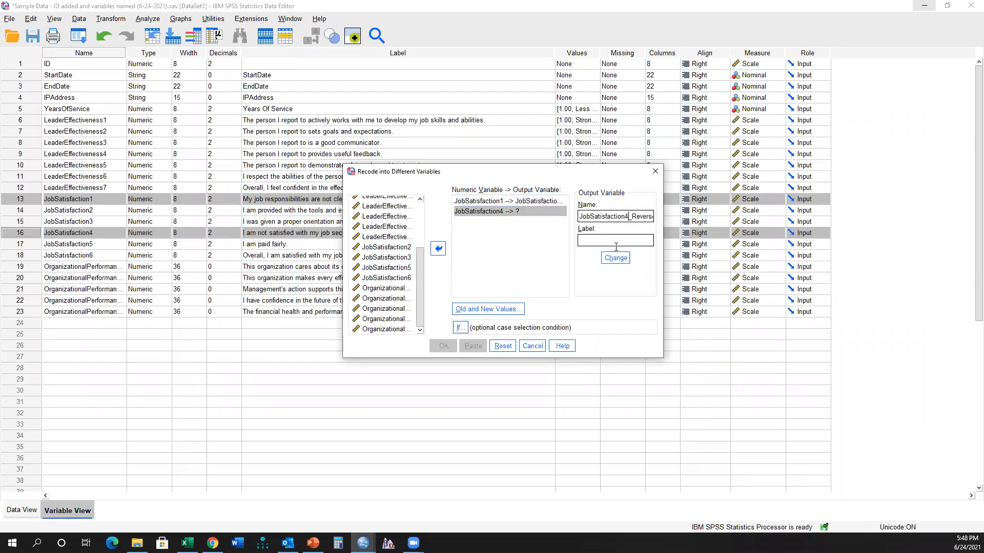
click(616, 257)
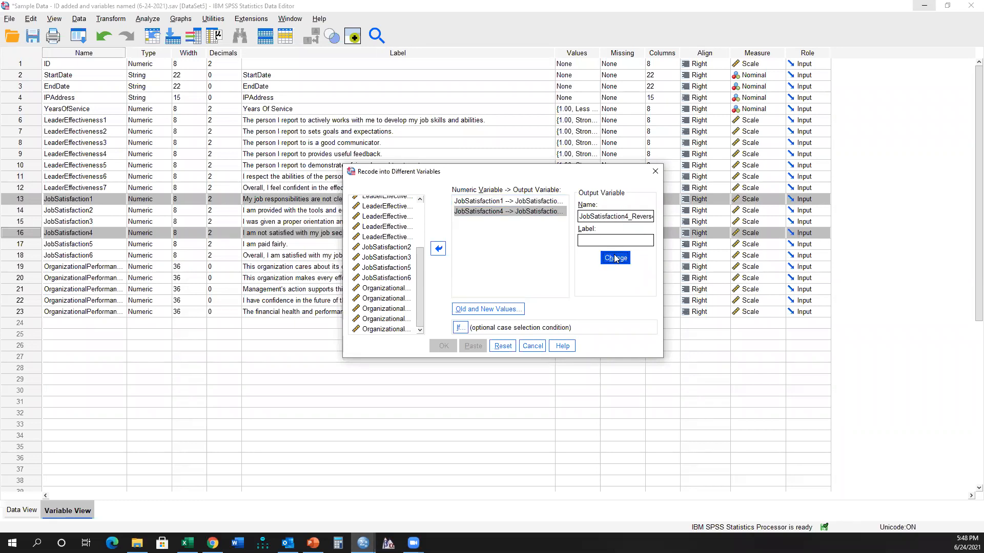
Define the reversed old and new values for the recode: 1 to 5, 2 to 4, 3 to 3, 4 to 2 and 5 to 1.
click(505, 310)
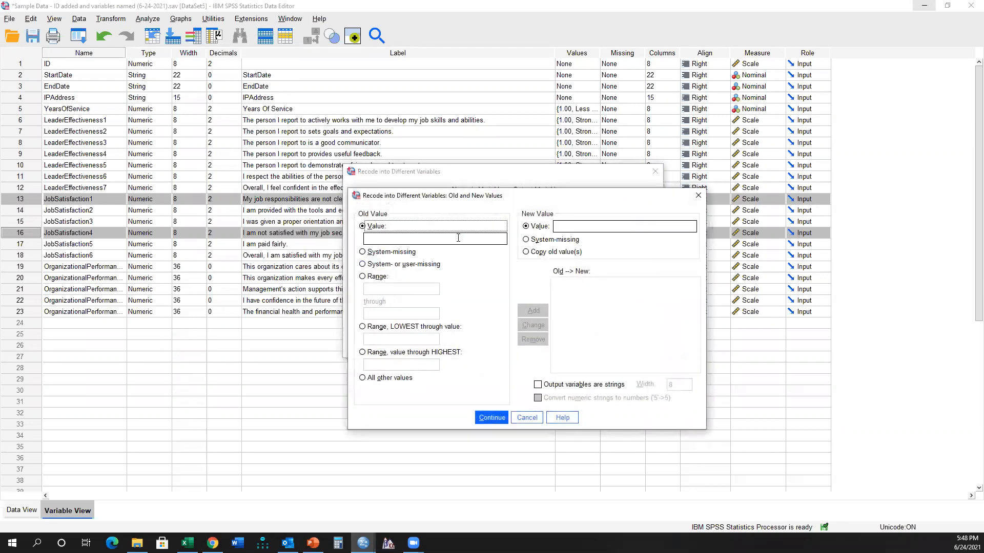
click(459, 238)
text(5)
click(533, 310)
text(2)
text(4)
key(Return)
text(33)
click(543, 310)
text(4)
key(Tab)
text(2)
key(Return)
text(5)
click(556, 227)
text(1)
click(533, 310)
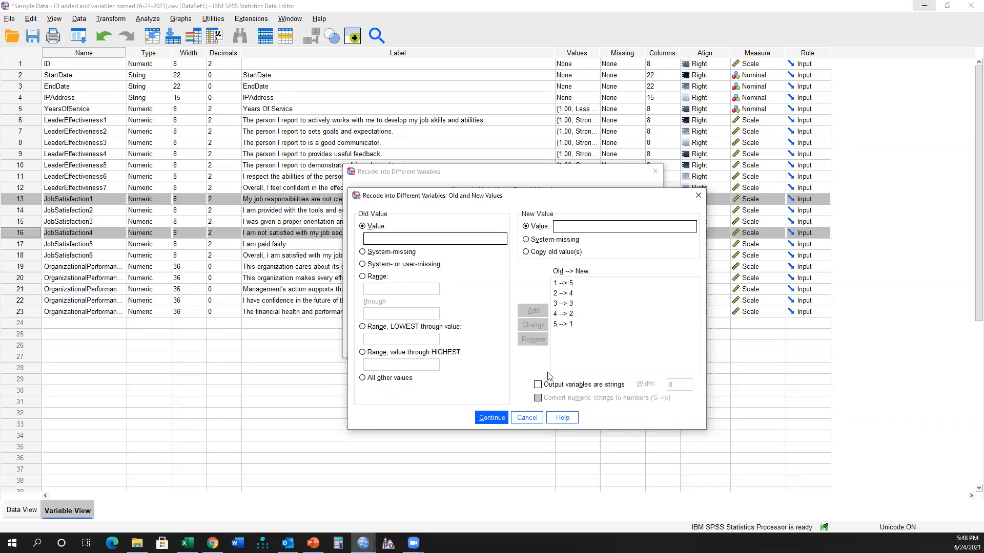
click(488, 417)
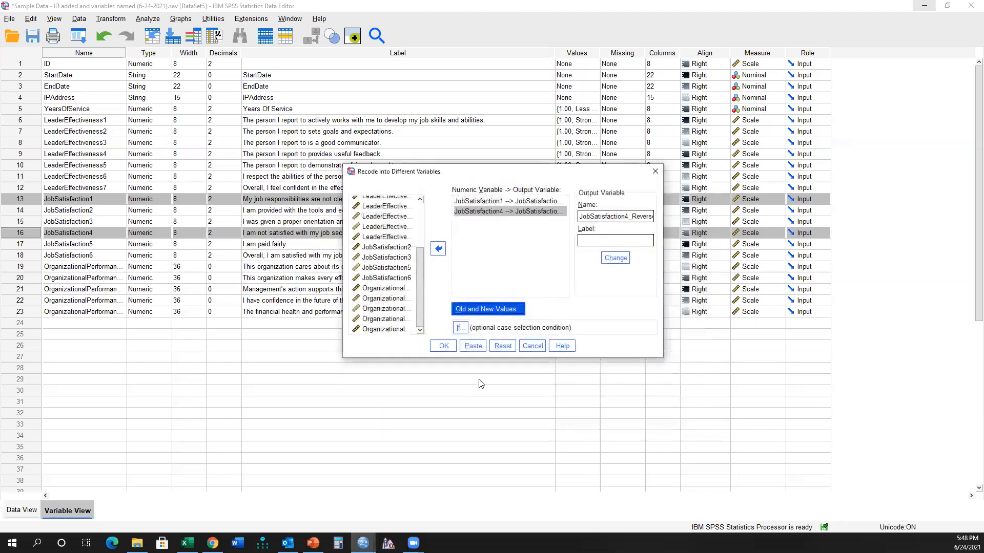
Paste the reverse-coding command into the syntax file and show the Syntax Editor in full size.
click(466, 347)
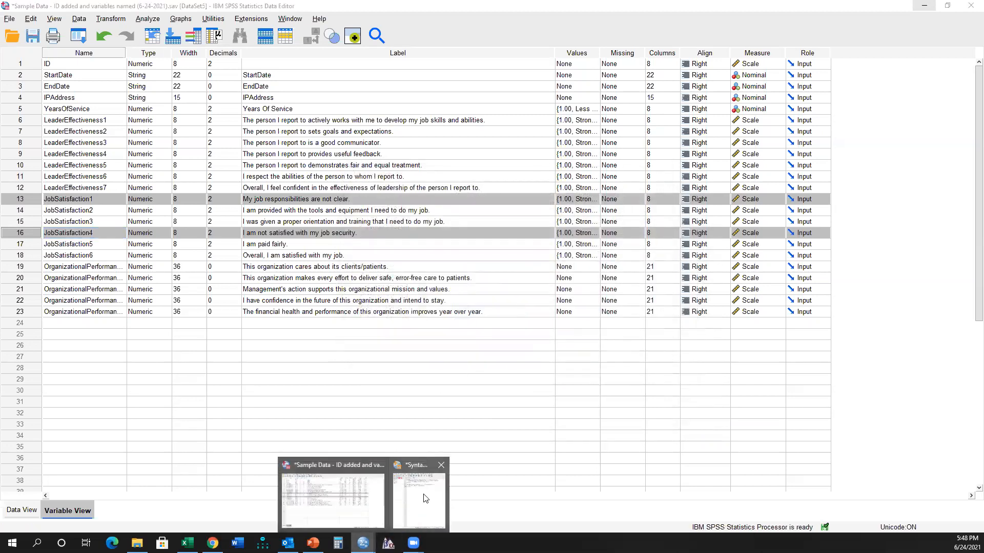
click(426, 498)
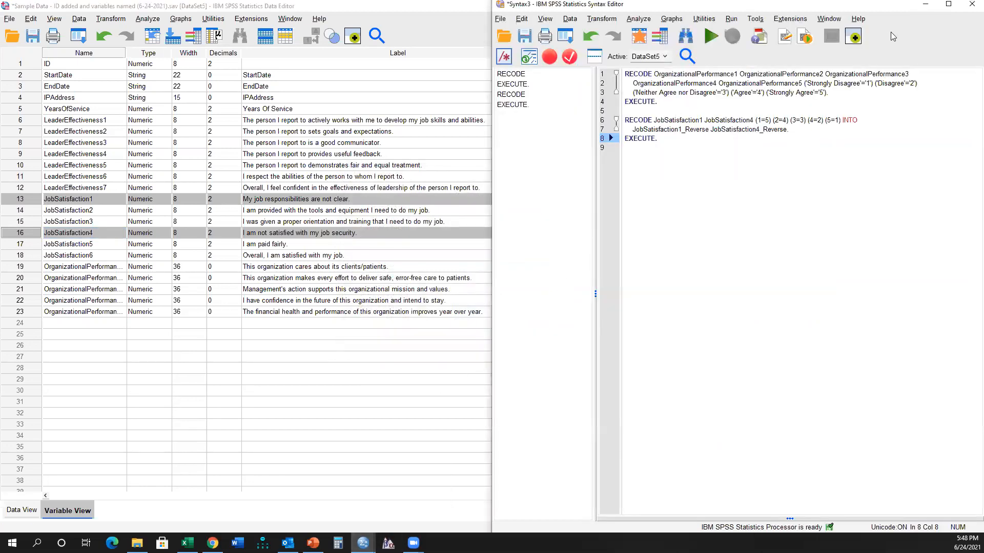
click(948, 4)
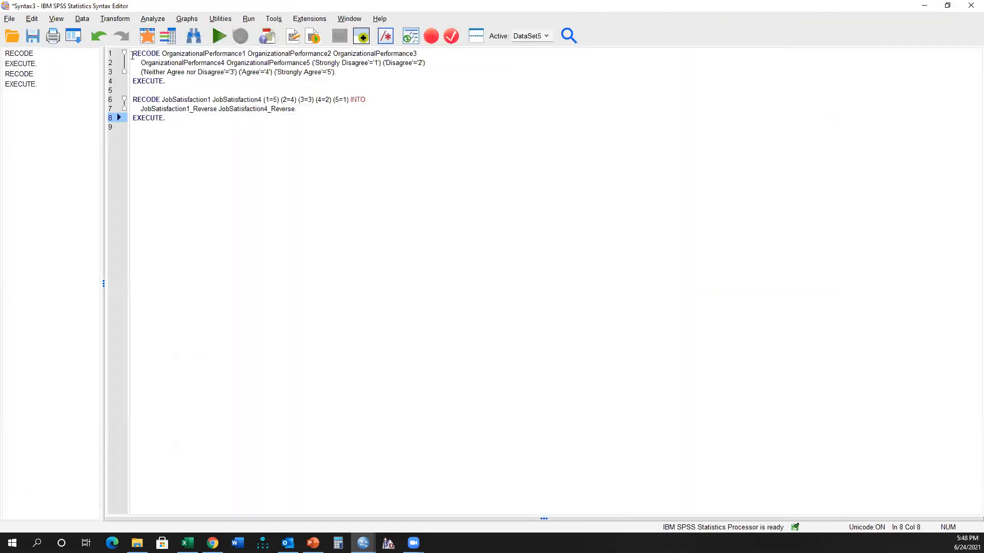
Insert the comment "*Changing from string to numeric." above the OrganizationalPerformance RECODE command.
click(132, 54)
key(Return)
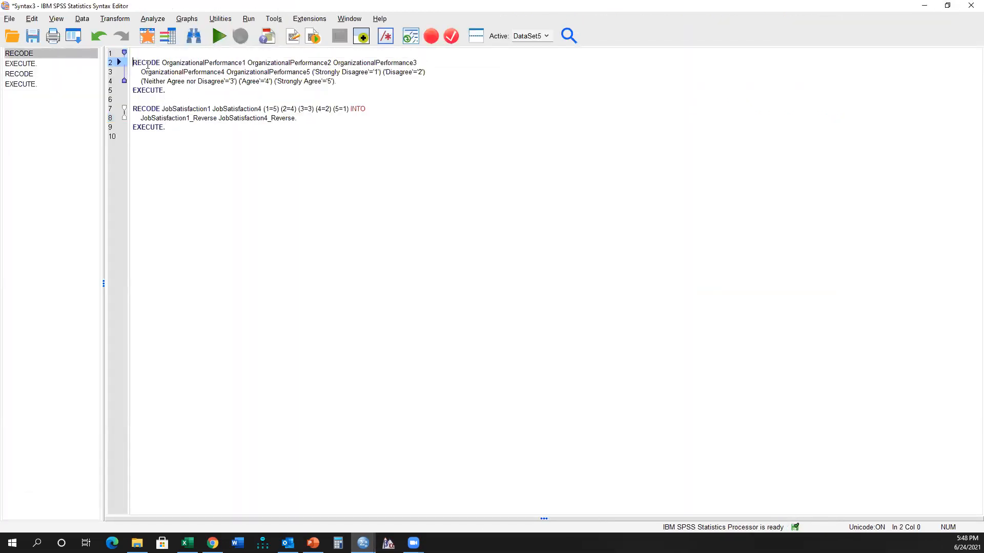
key(Up)
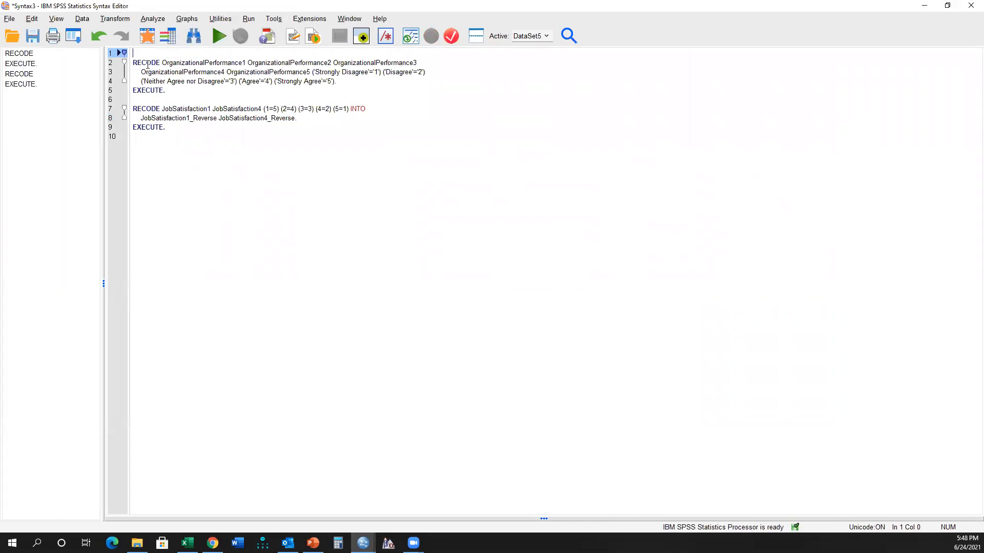
text(*)
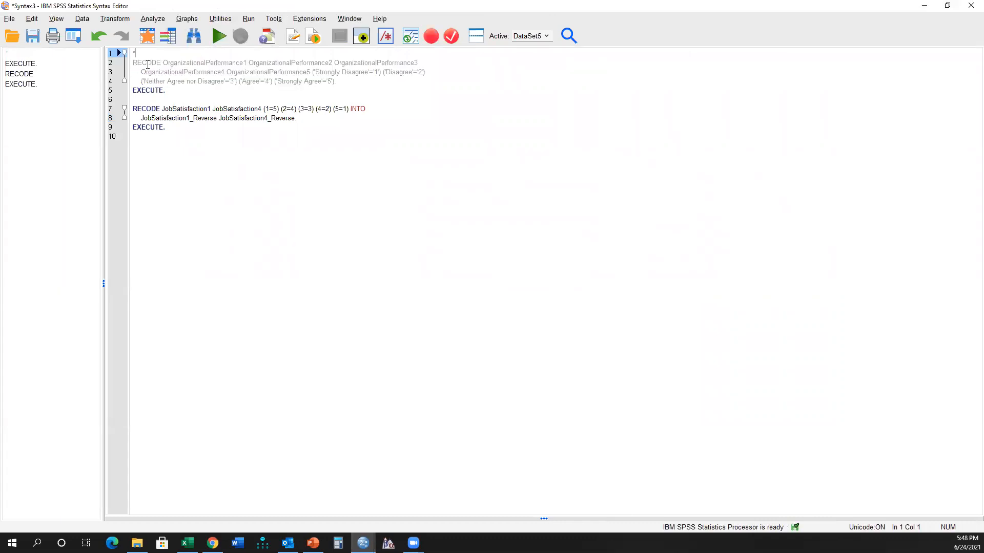
text(Changing from strin)
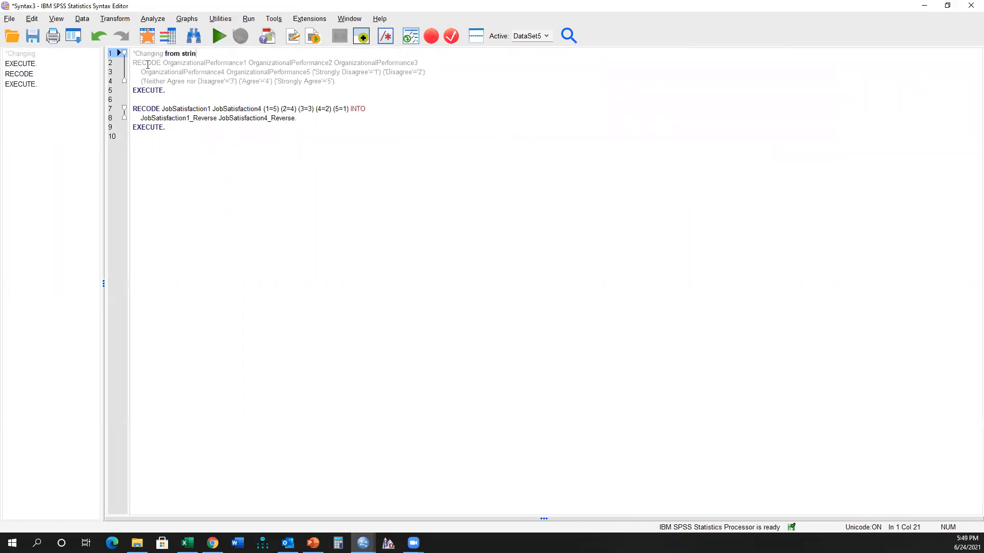
text(g to numeric.)
Insert the comment "*Reverse coding negatively phrased items." above the JobSatisfaction RECODE command.
click(149, 101)
key(Return)
text(*)
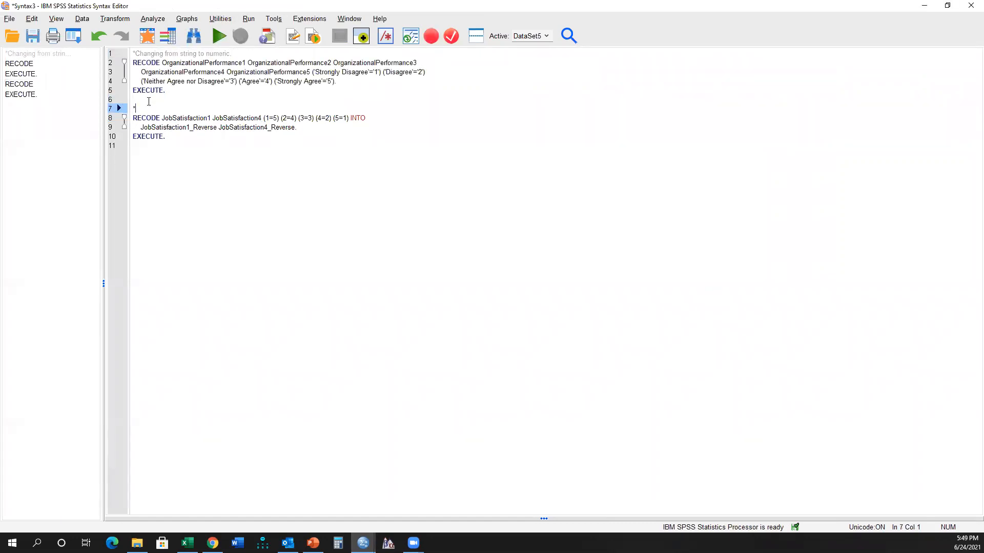
text(Reverse coding)
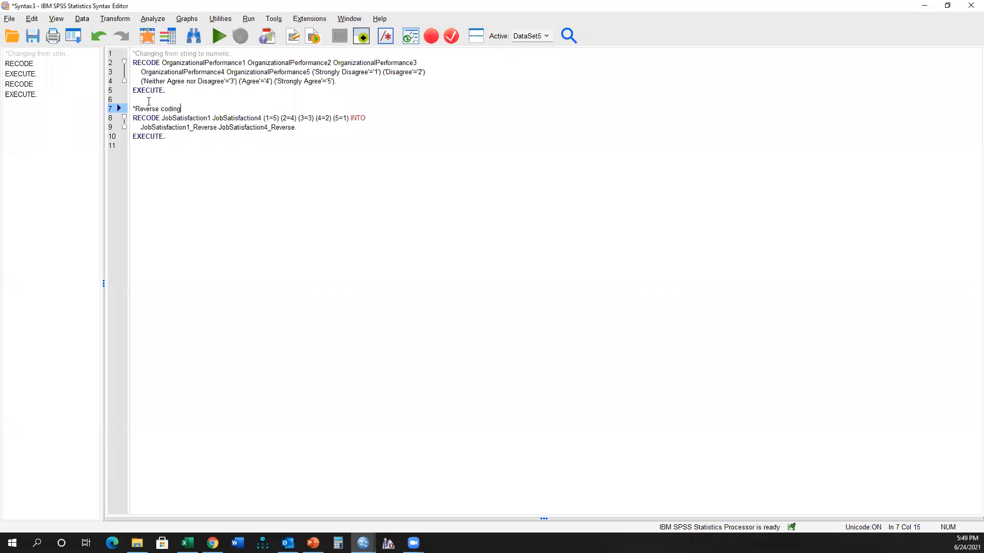
text( negatively phrased items.)
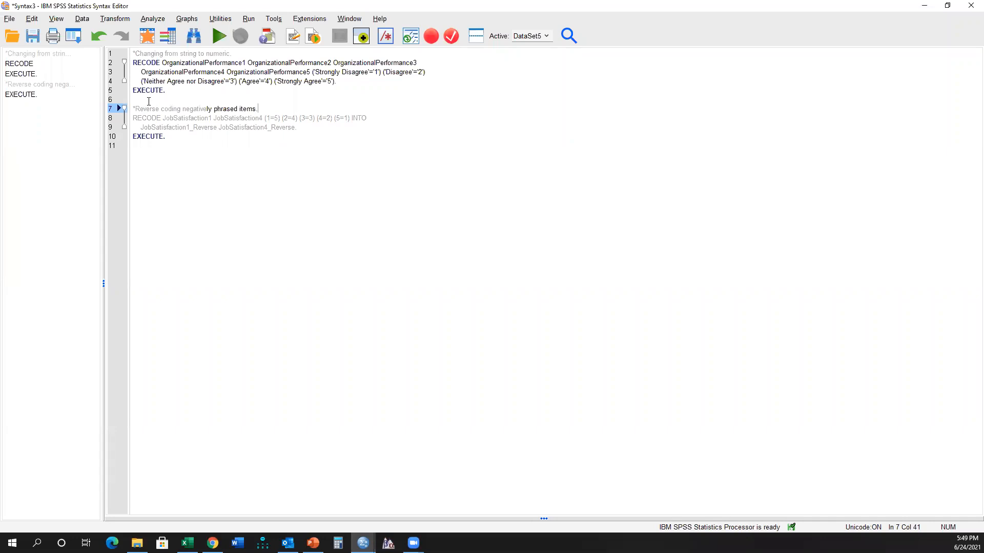
Run only the commented JobSatisfaction reverse-coding block from the syntax and return to the Data Editor.
key(shift+Up)
key(shift+Up)
key(shift+Home)
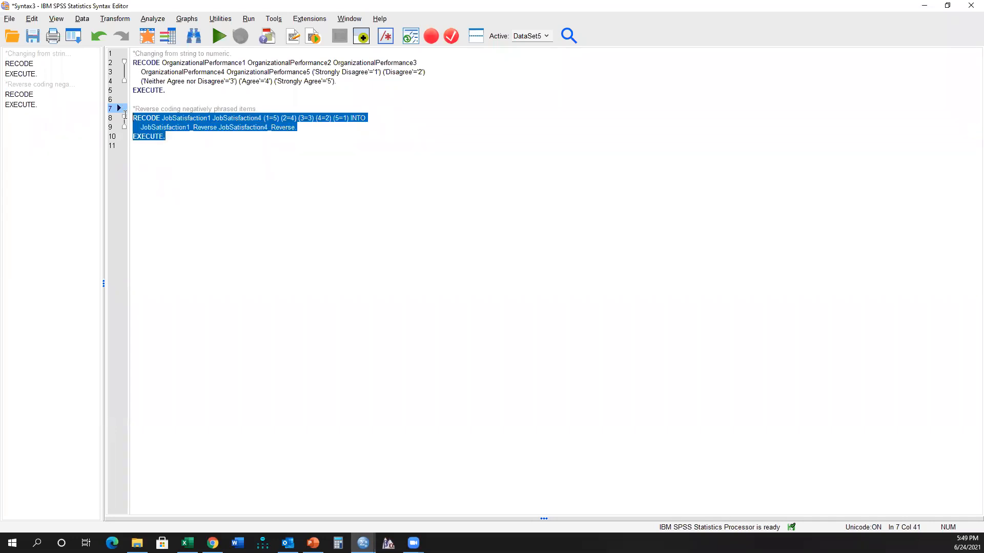
key(shift+Up)
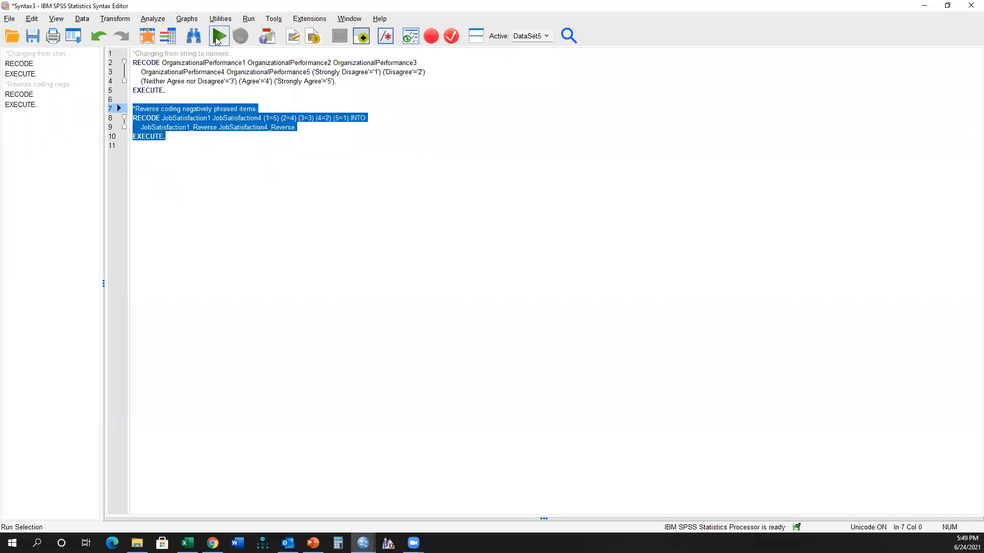
click(218, 39)
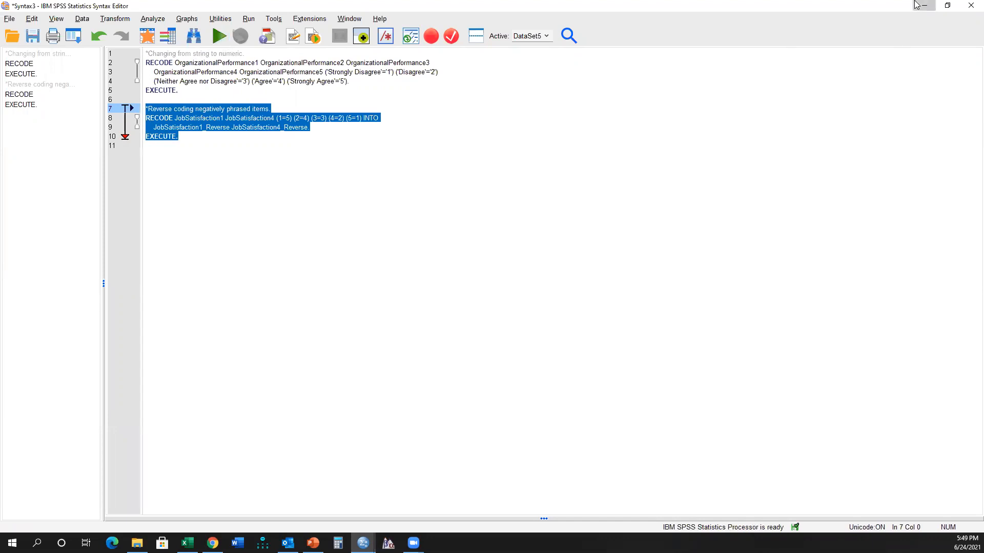
click(924, 5)
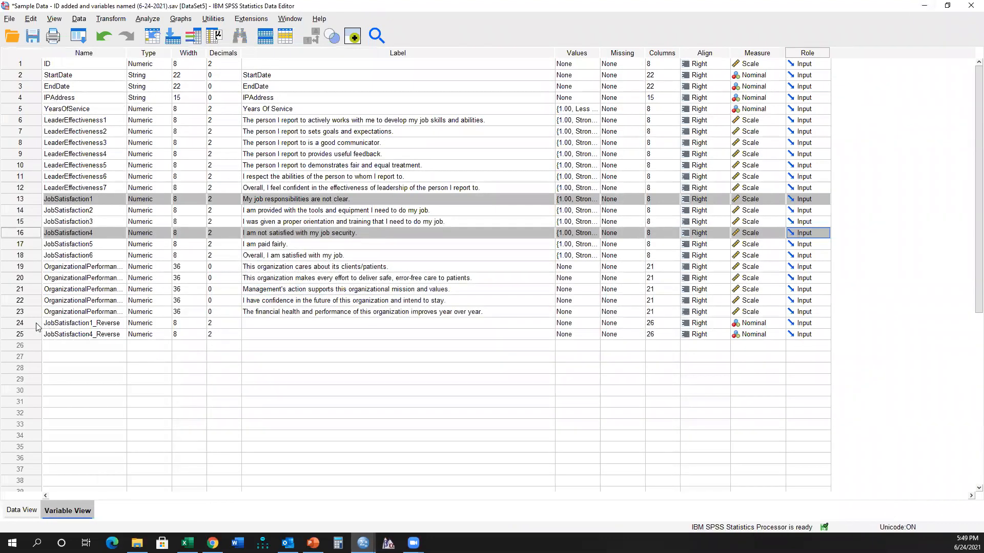
Move JobSatisfaction1_Reverse directly below JobSatisfaction1 and JobSatisfaction4_Reverse between JobSatisfaction3 and JobSatisfaction4 in the variable list.
drag(36, 326, 34, 336)
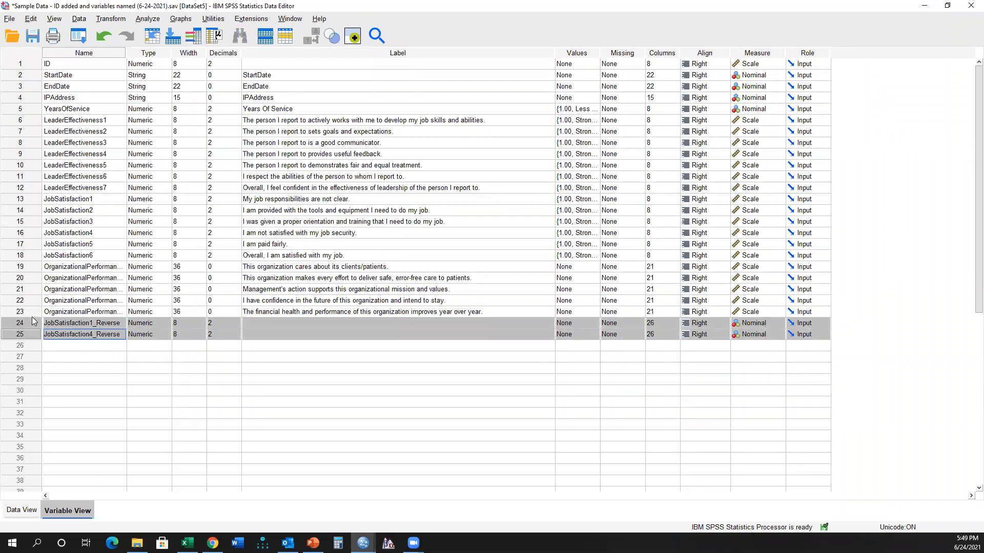
drag(32, 327, 33, 251)
click(52, 225)
click(29, 226)
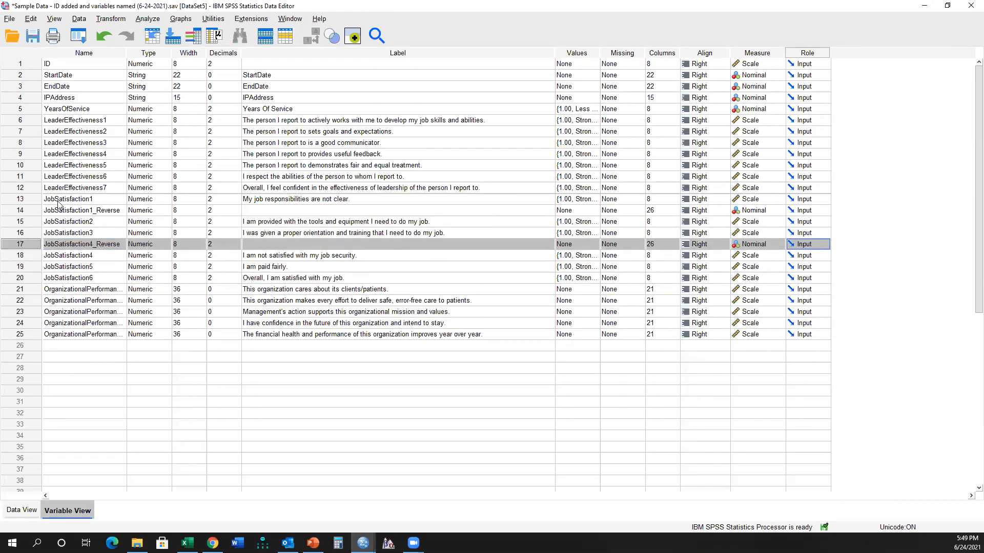
click(35, 201)
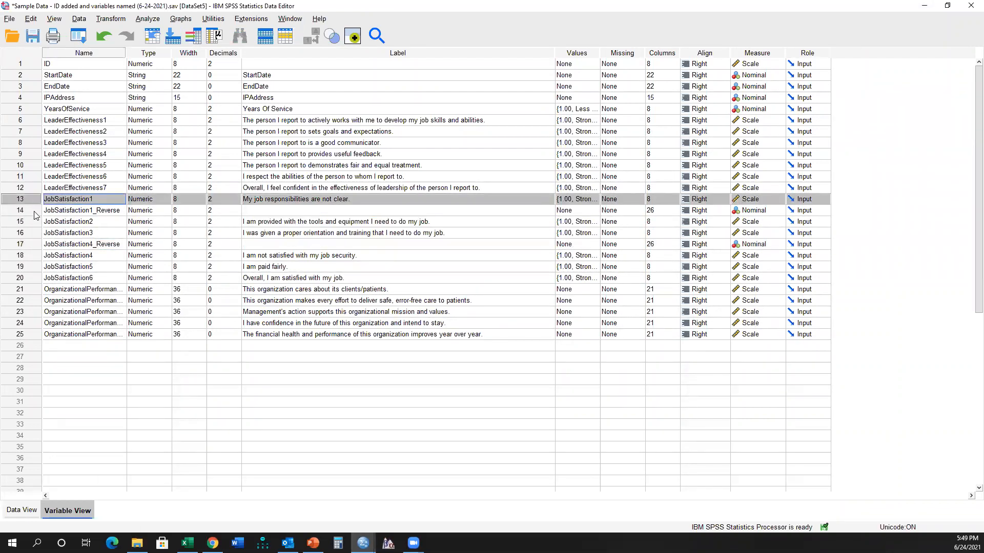
Move the original JobSatisfaction1 and JobSatisfaction4 variables to the end of the variable list, below the OrganizationalPerformance items.
ctrl+click(36, 255)
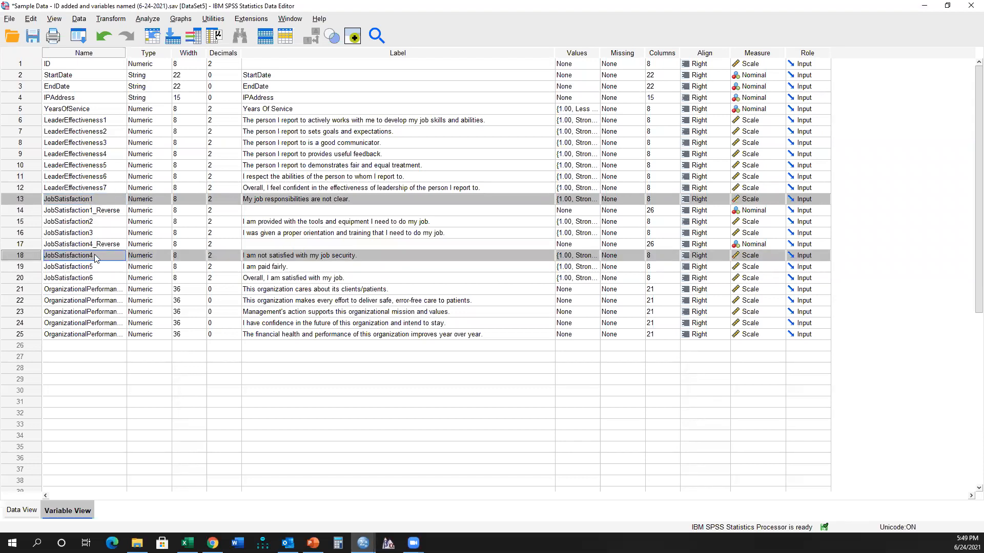
drag(23, 253, 29, 341)
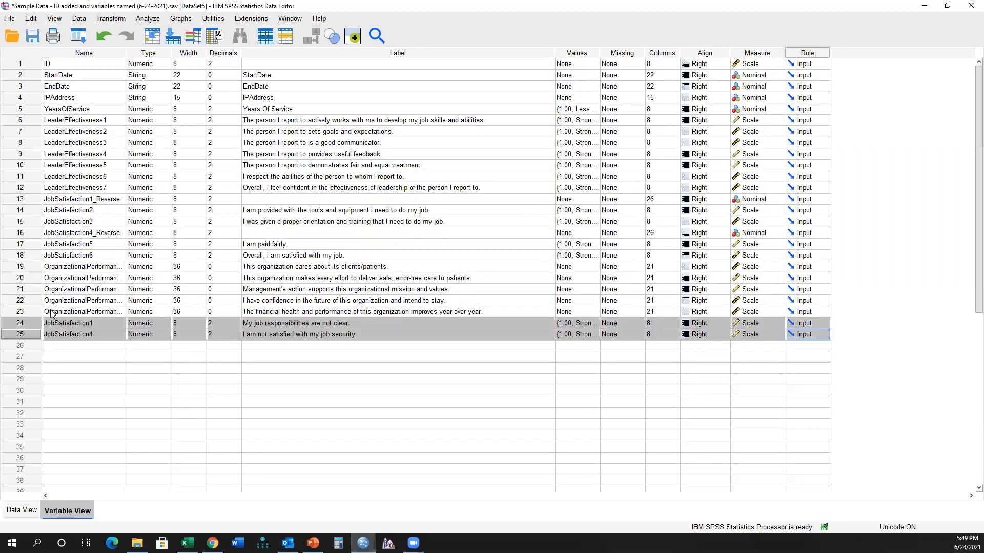
drag(38, 201, 31, 258)
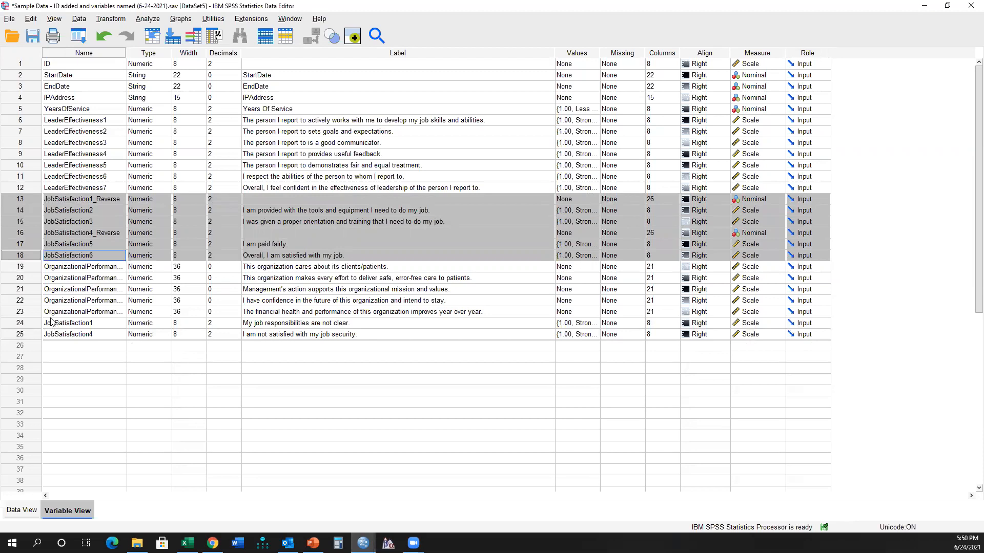
click(73, 110)
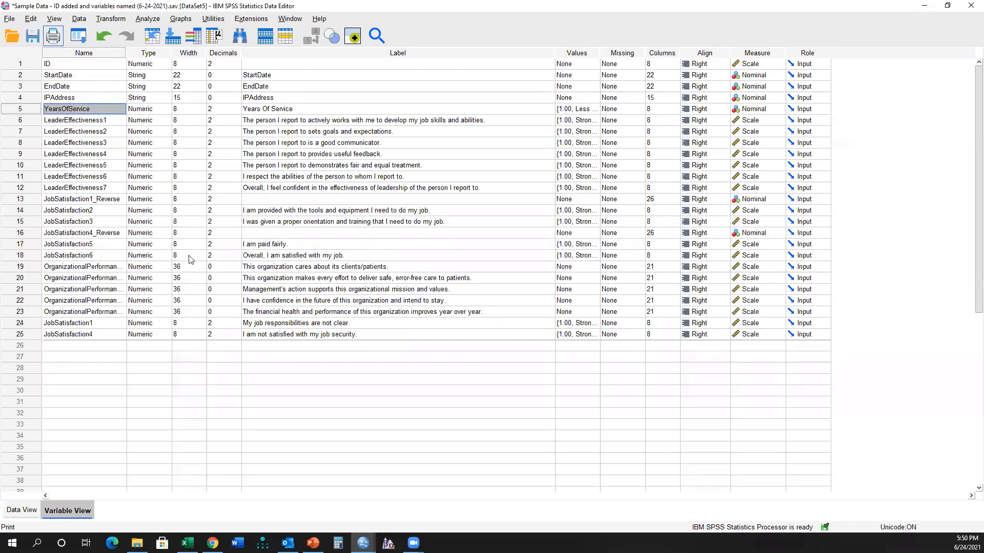
Save a copy of the data set as "Sample Data - recoding to numeric and reverse scoring (6-24-2021).sav".
click(313, 542)
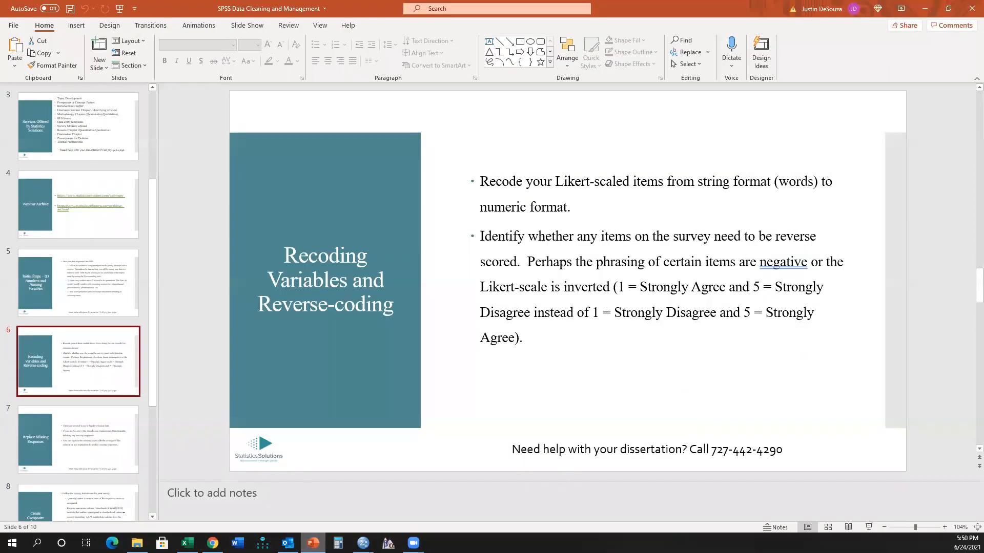
key(alt+Tab)
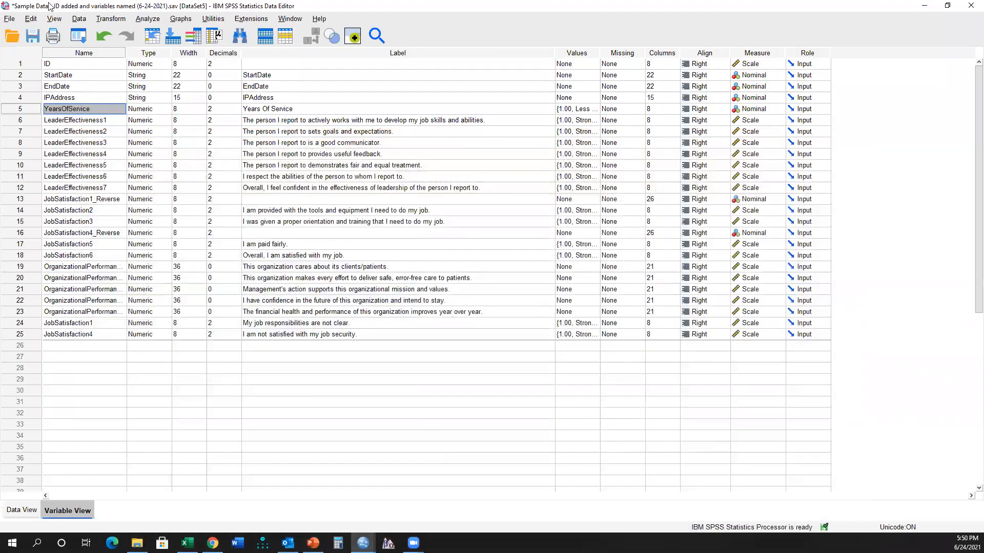
click(11, 19)
click(37, 100)
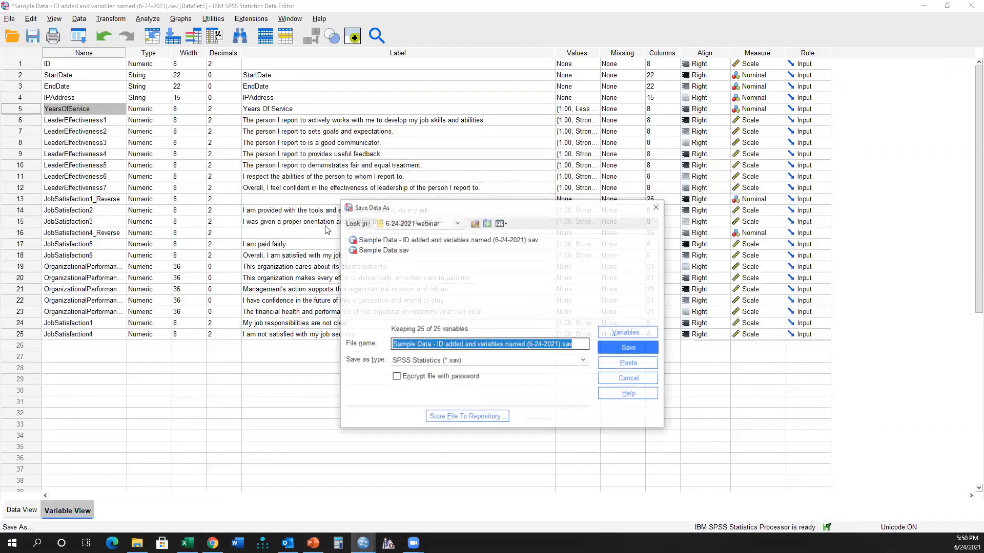
drag(436, 348, 523, 344)
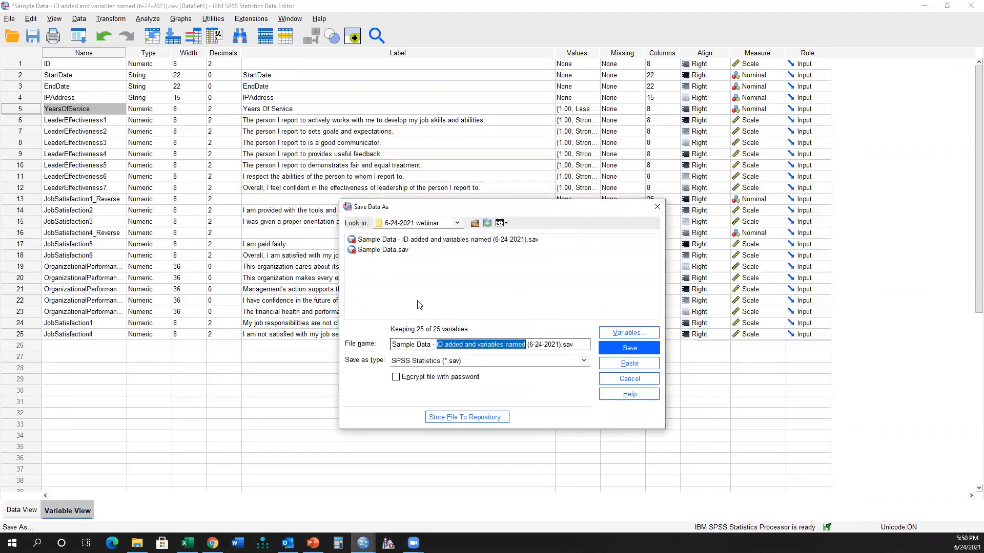
click(313, 543)
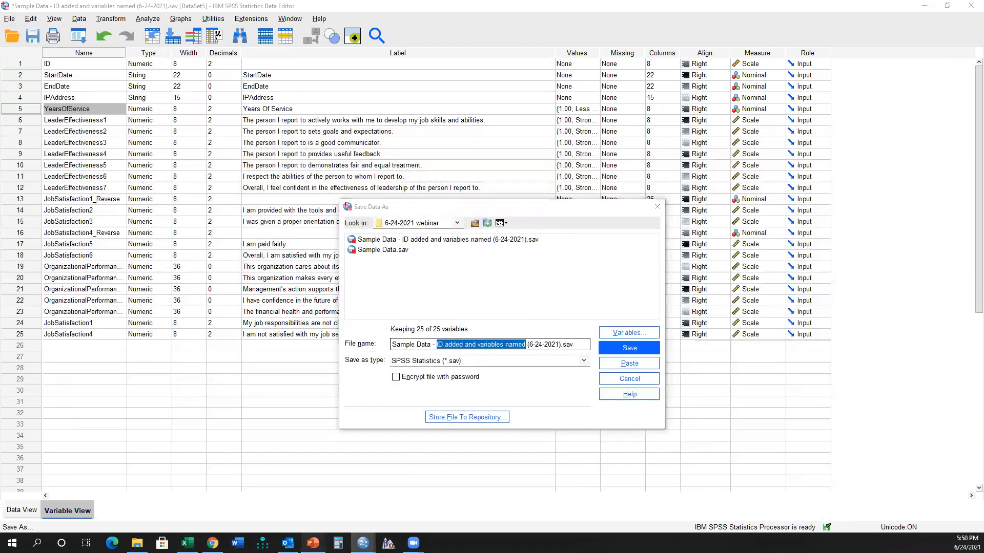
key(alt+Tab)
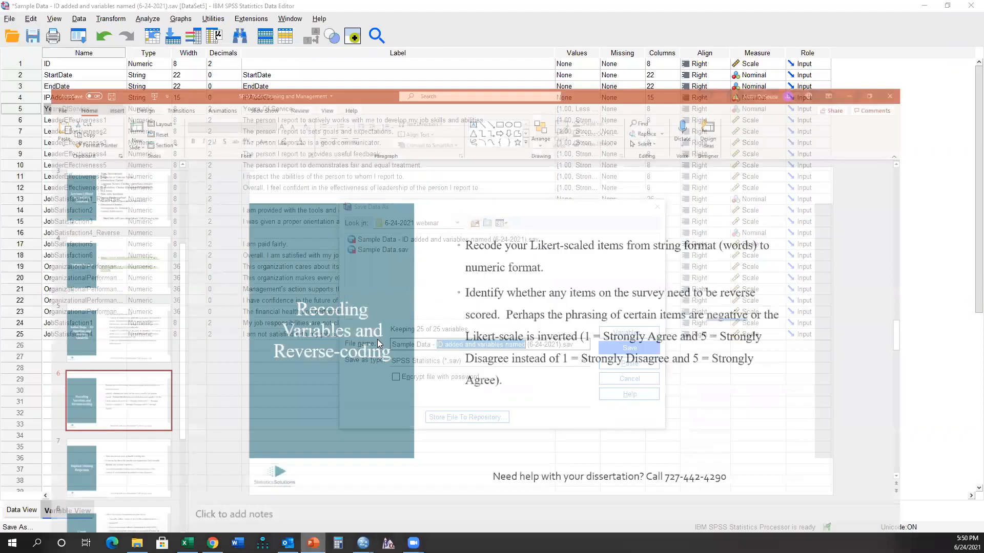
text(recoding )
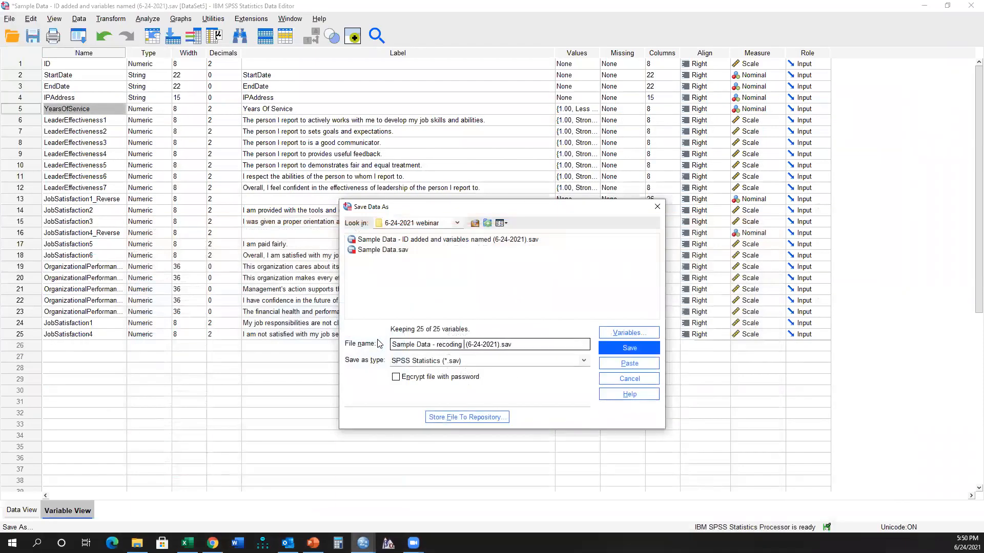
text(to numeric and re)
text(verse scoring)
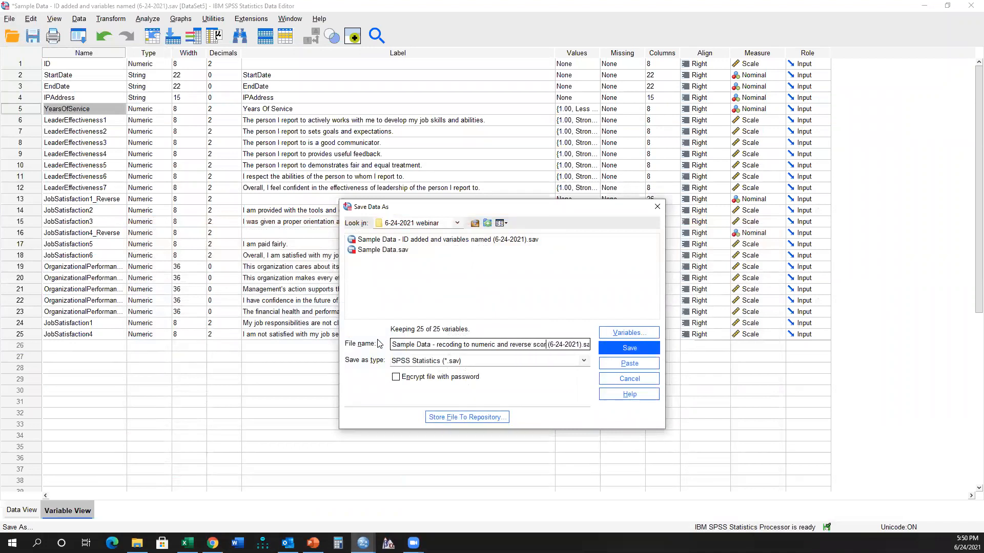
key(Return)
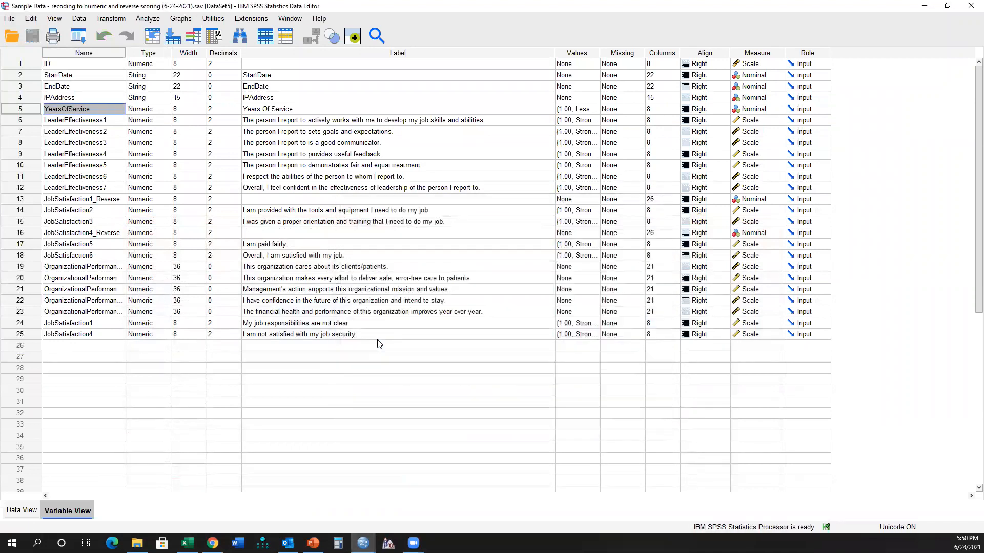
Switch to PowerPoint and show the "Replace Missing Responses" slide.
click(313, 543)
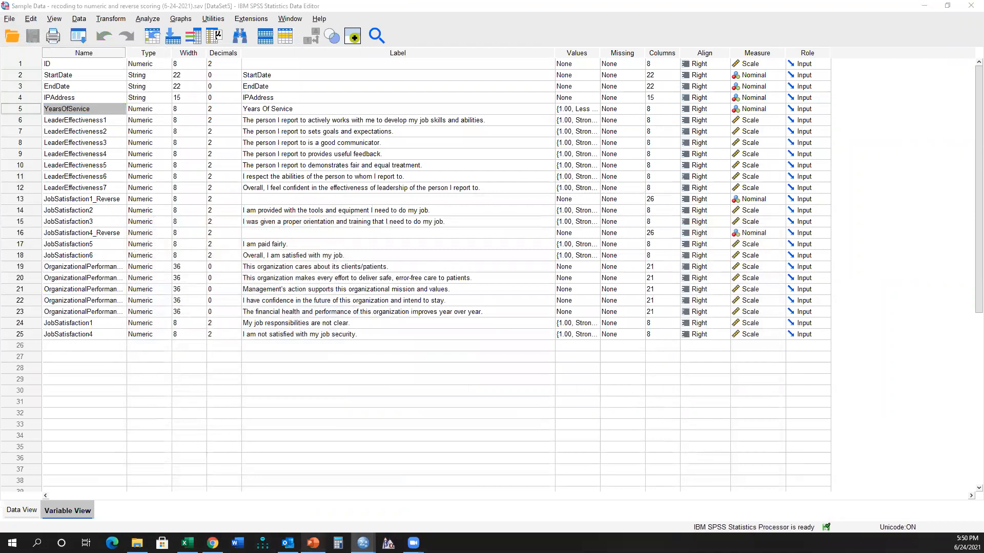
click(80, 430)
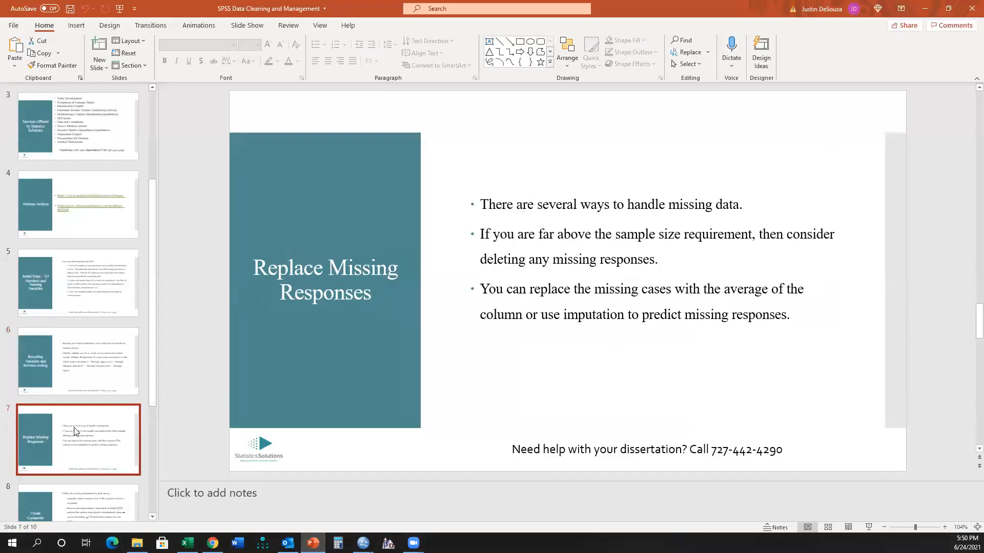
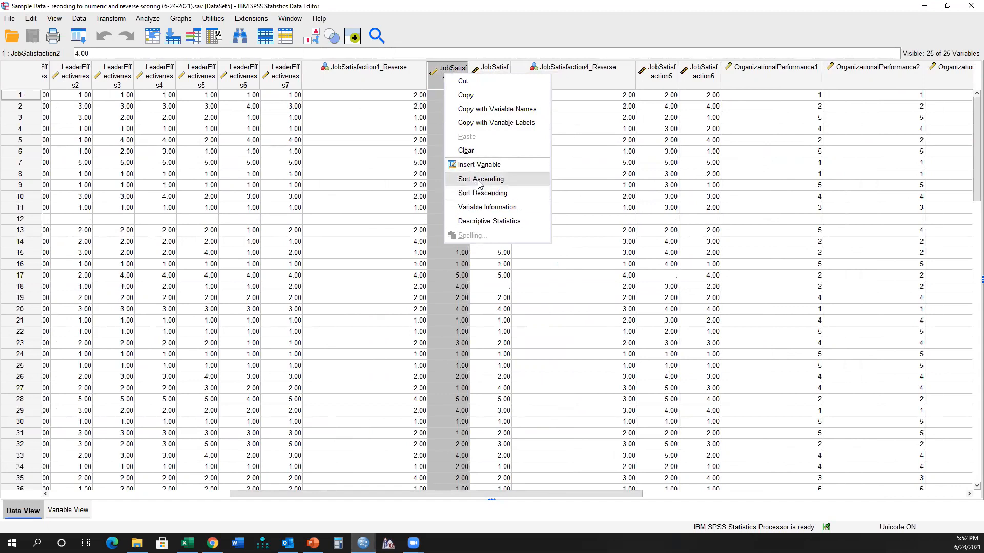
Sort the cases in ascending order by JobSatisfaction2 and check the blank cases across the other survey items.
click(480, 180)
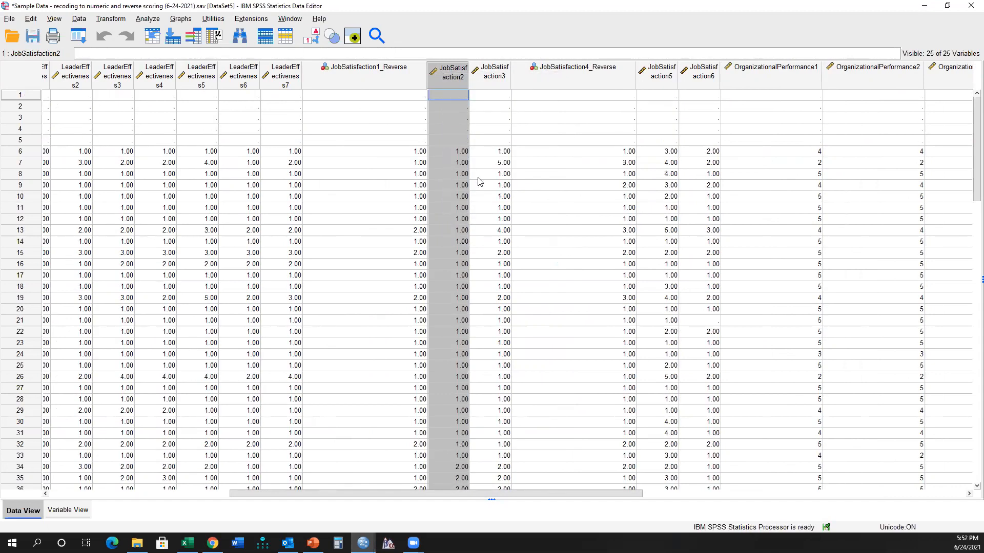
drag(462, 95, 462, 145)
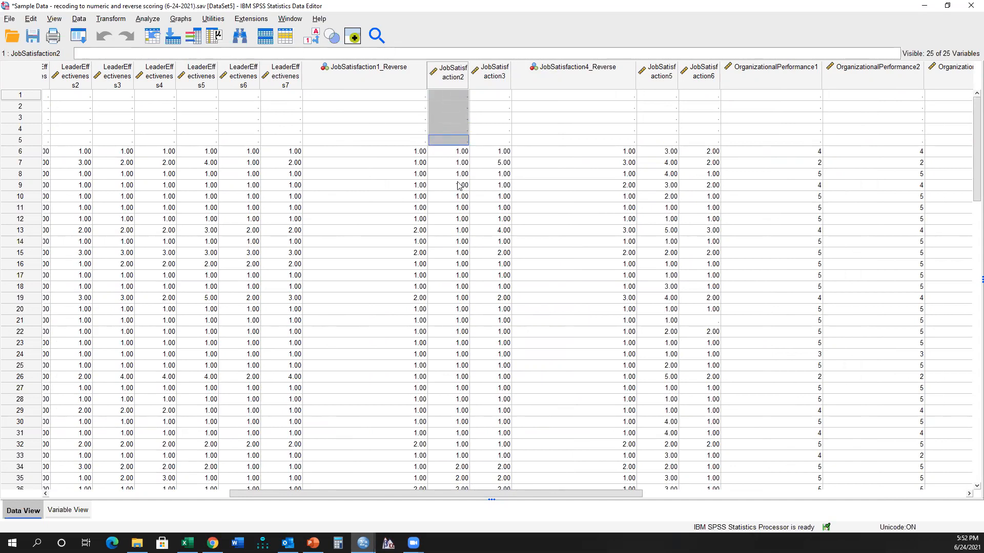
drag(477, 494, 437, 468)
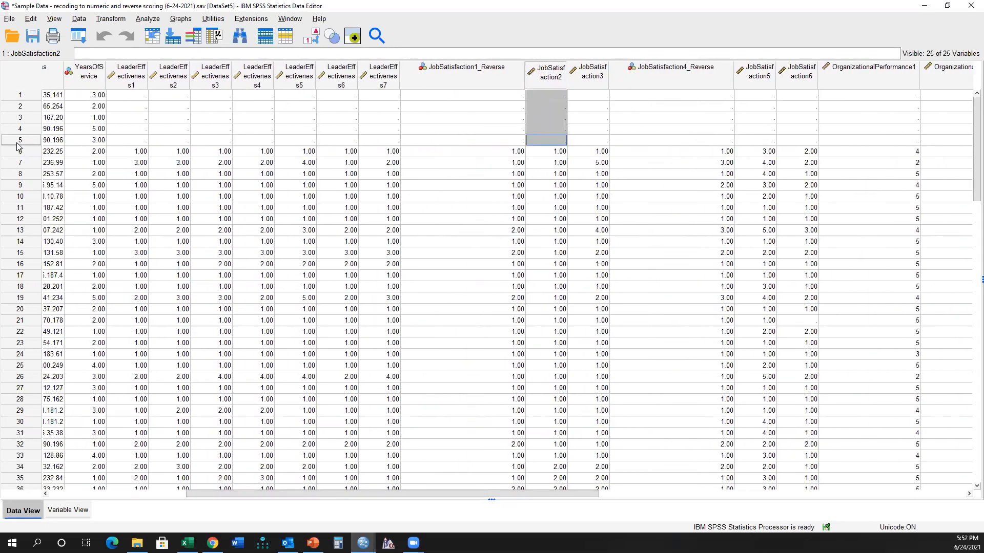
Delete the first five cases, which have no responses to the survey items.
click(17, 145)
shift+click(23, 106)
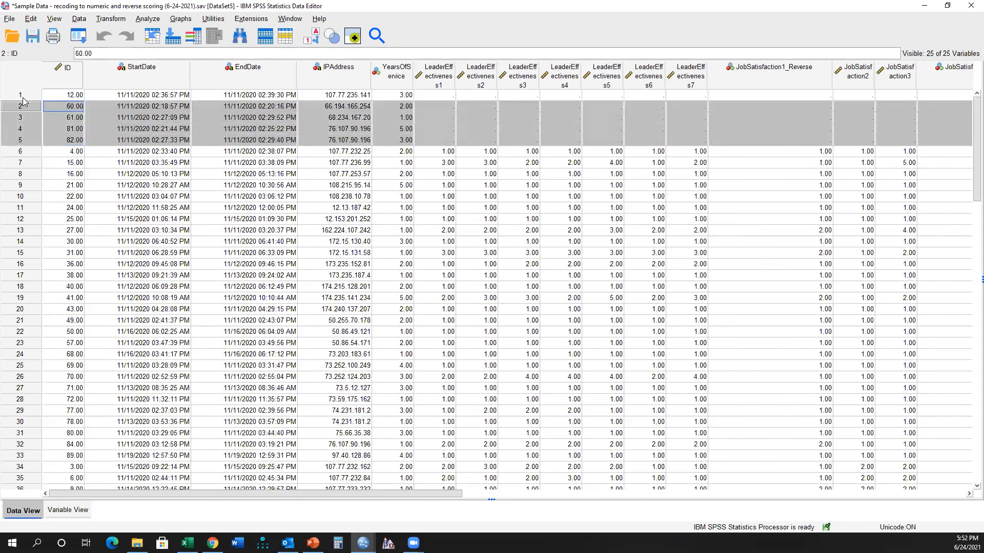
shift+click(23, 97)
right_click(32, 132)
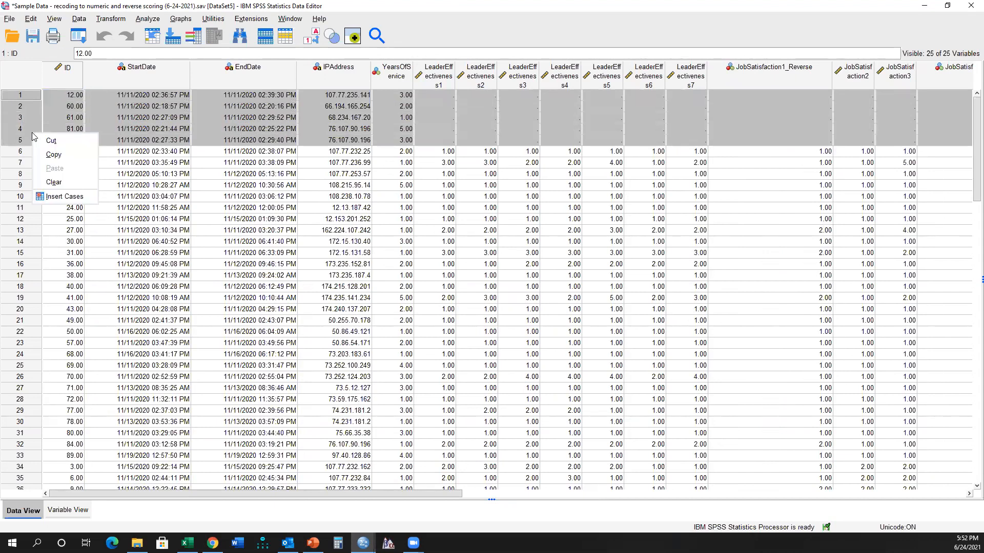
click(57, 181)
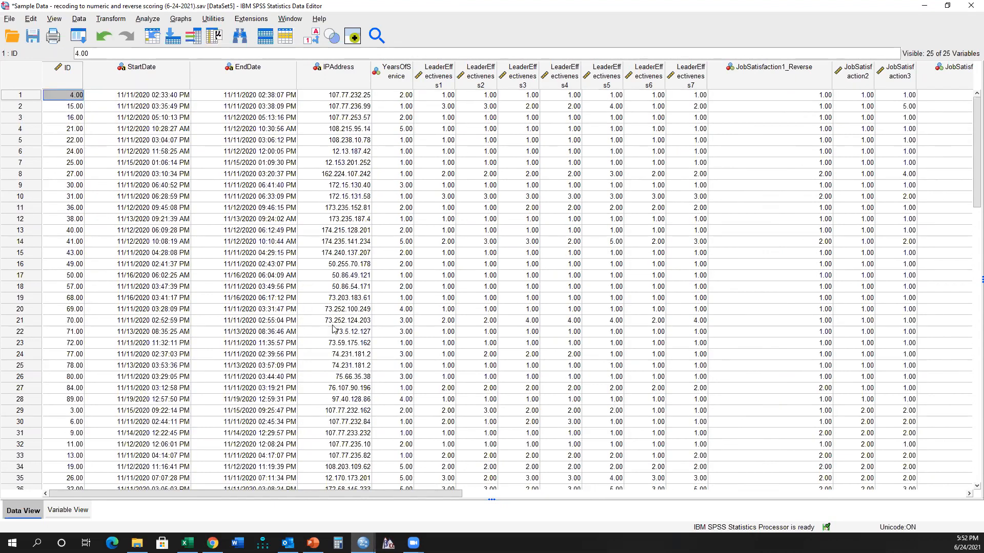
Save a copy of the data set as "Sample Data - removed five full missing responses n = 86 (6-24-2021).sav".
drag(417, 492, 136, 397)
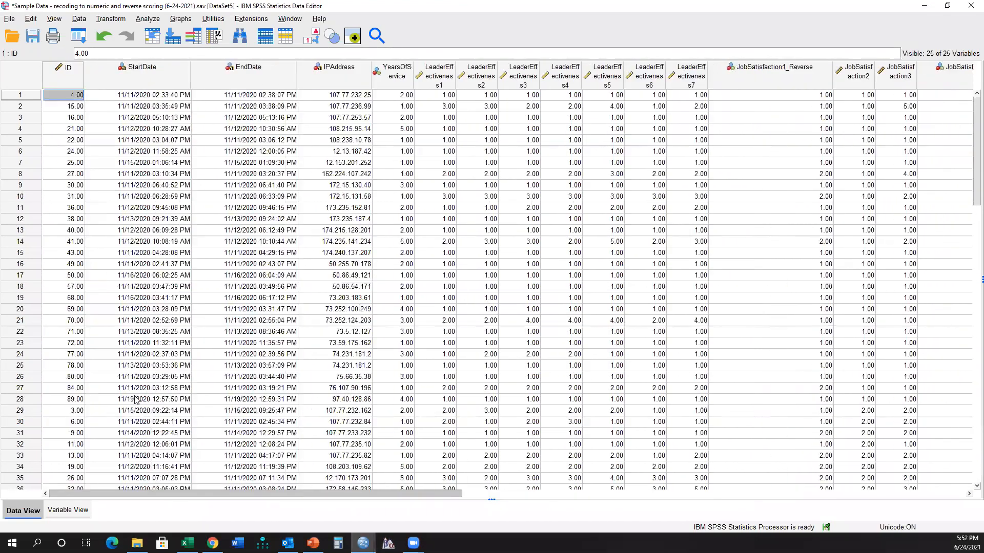
click(13, 19)
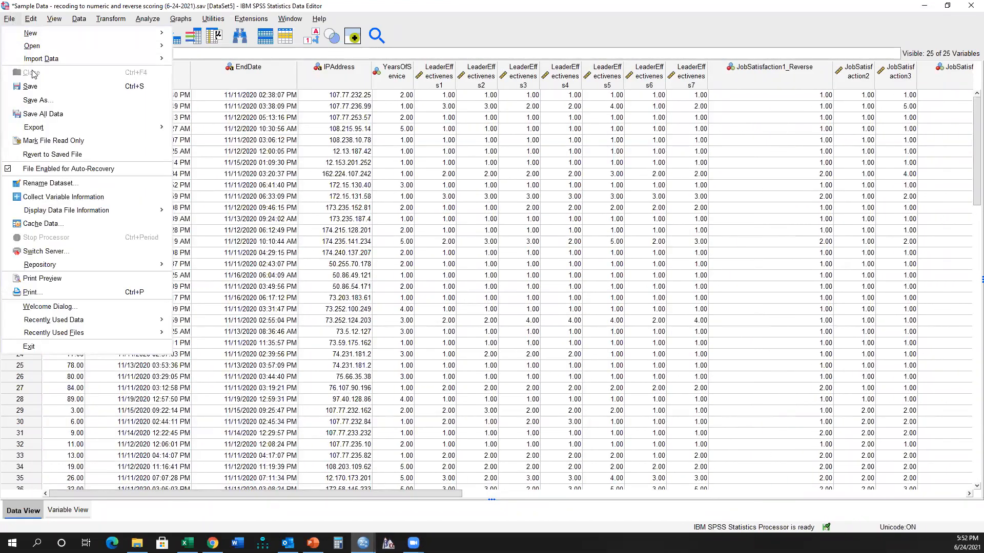
click(276, 197)
scroll(233, 256, down, 14)
scroll(233, 256, down, 6)
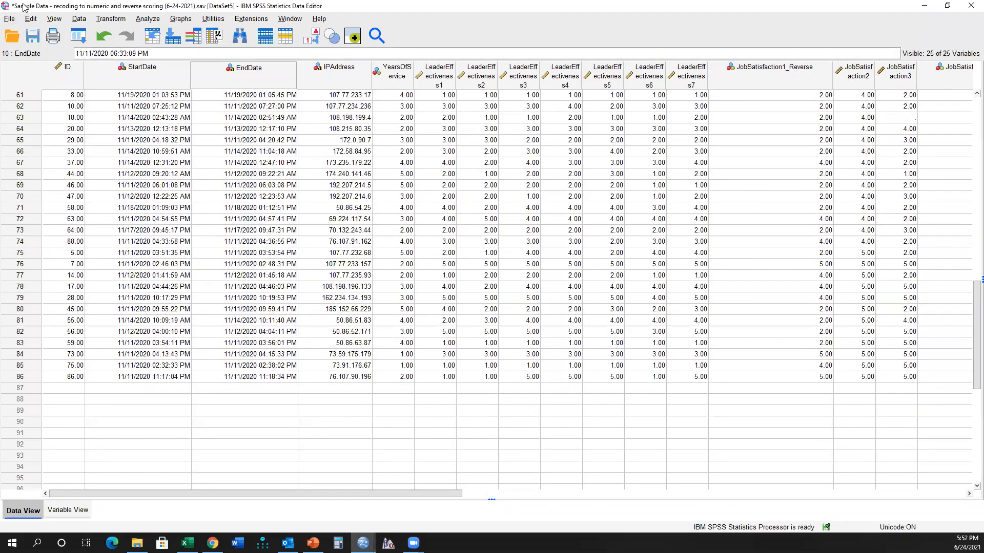
click(9, 18)
key(Return)
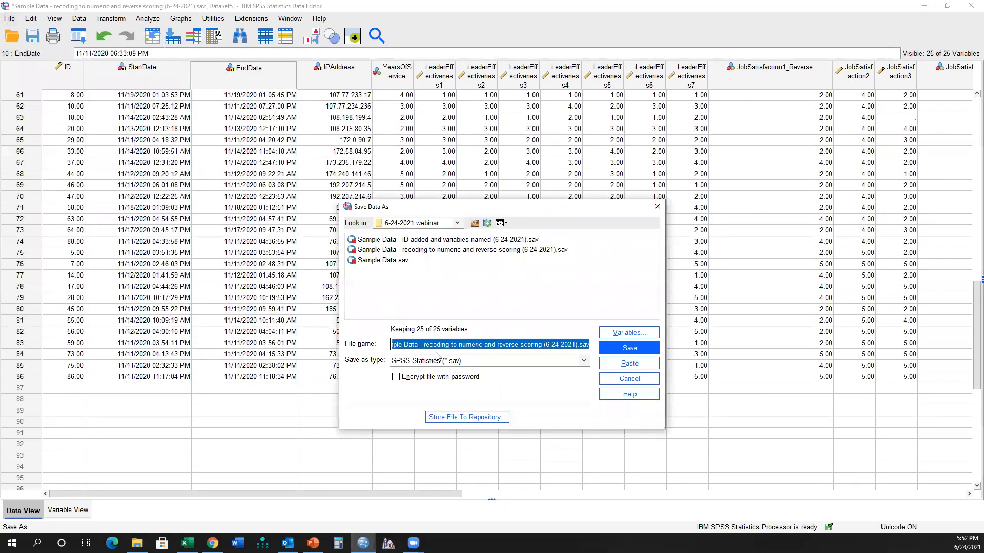
drag(425, 344, 540, 344)
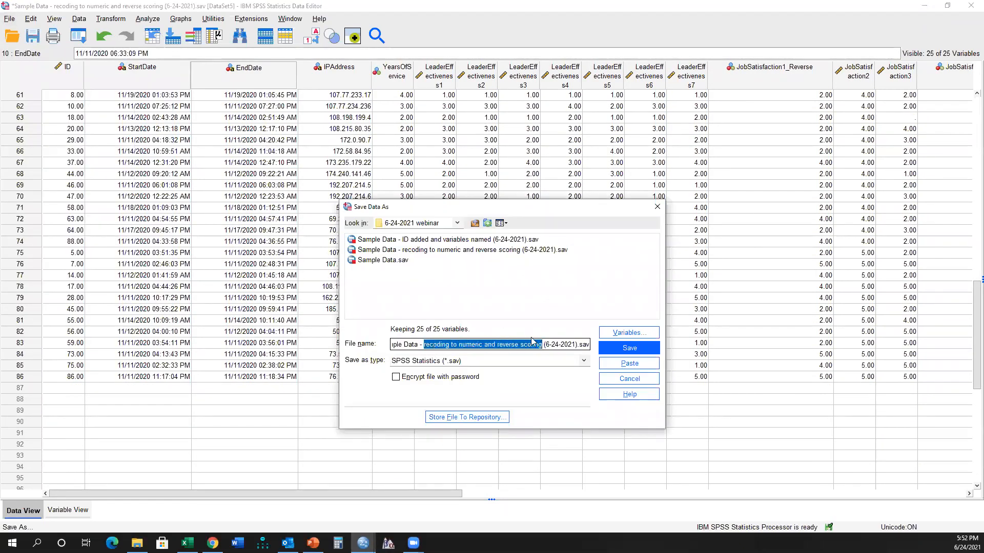
text(removed full missing respones)
key(BackSpace)
key(BackSpace)
text(ses)
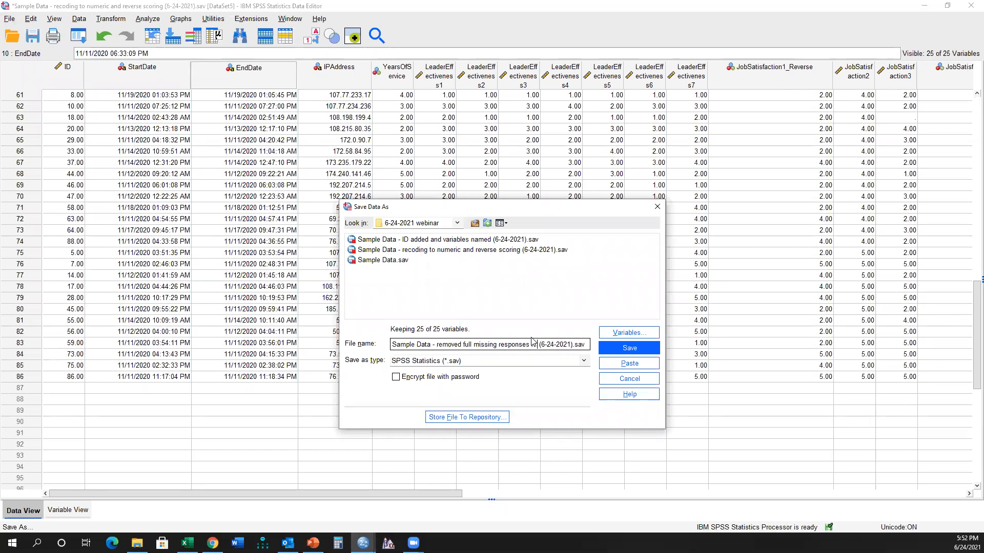
text( N = 86)
text(five)
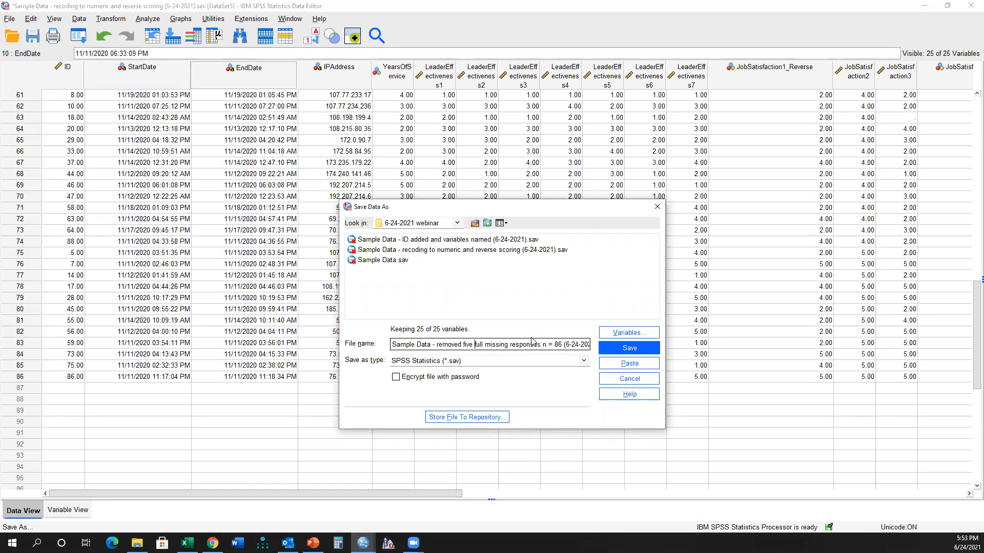
key(Return)
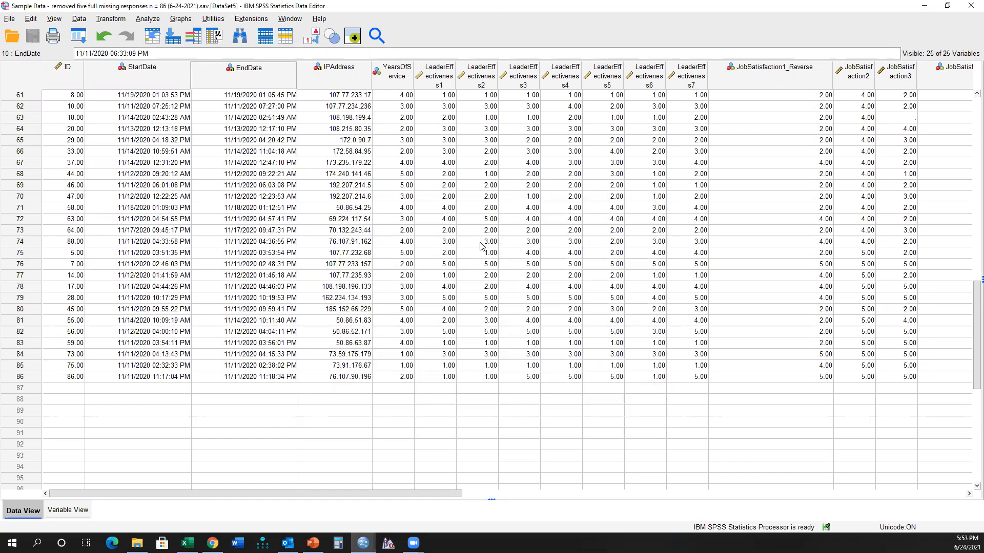
Look through the remaining cases and survey item columns for individual missing responses.
scroll(484, 247, up, 20)
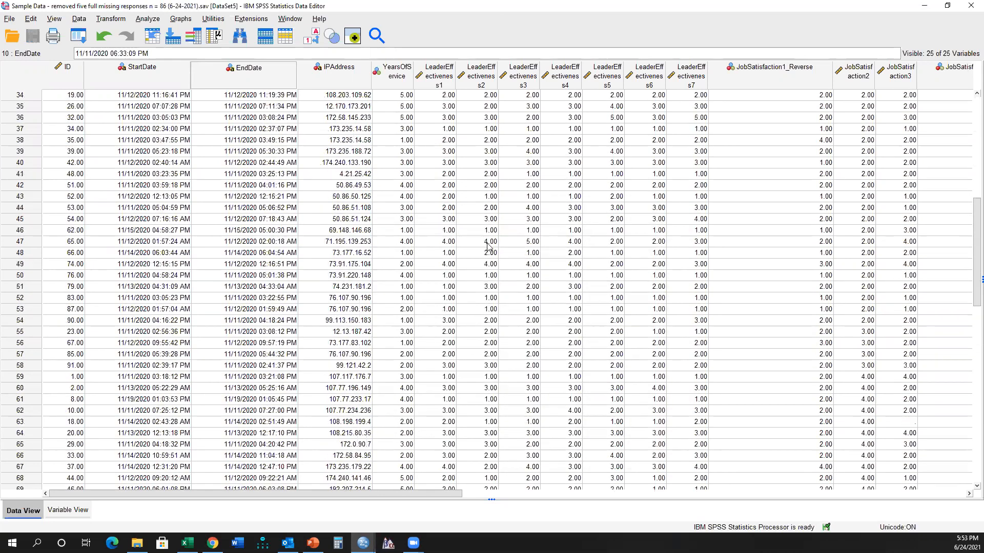
scroll(382, 491, right, 3)
scroll(482, 488, left, 3)
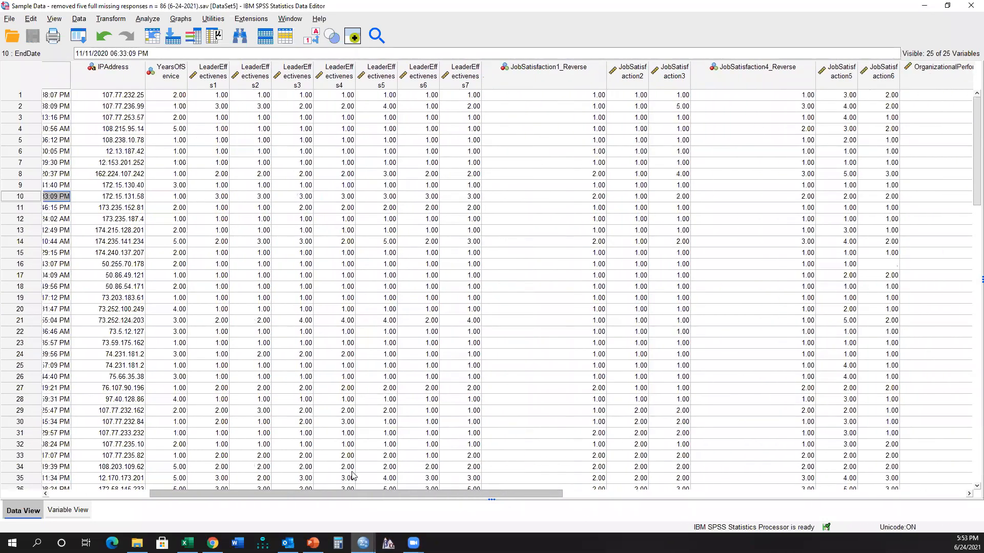
scroll(67, 403, down, 18)
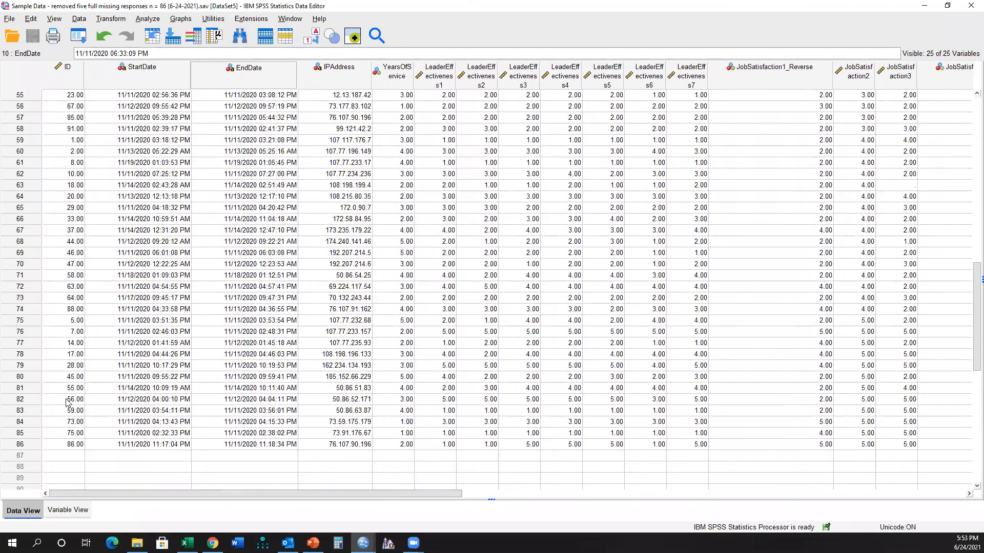
click(34, 445)
drag(364, 496, 588, 472)
scroll(615, 449, up, 5)
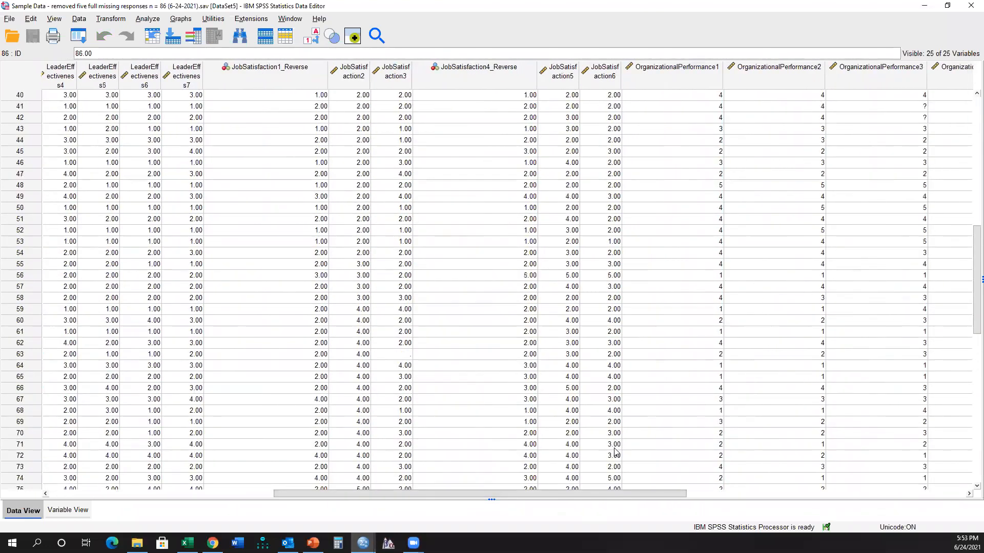
scroll(610, 447, up, 13)
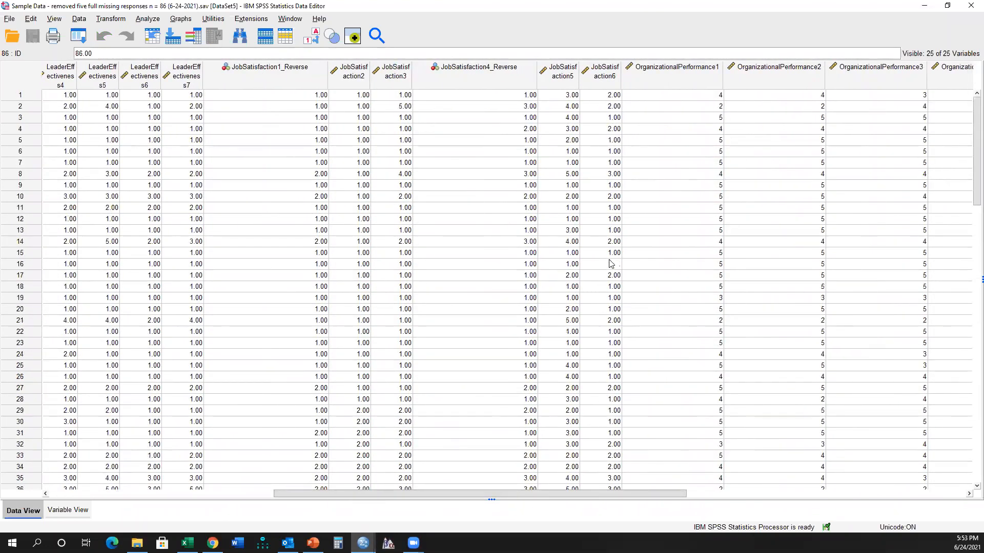
Set up Replace Missing Values with the Series mean method for all survey items, from LeaderEffectiveness1 through JobSatisfaction4.
click(611, 264)
scroll(604, 300, down, 17)
scroll(589, 332, up, 5)
click(121, 20)
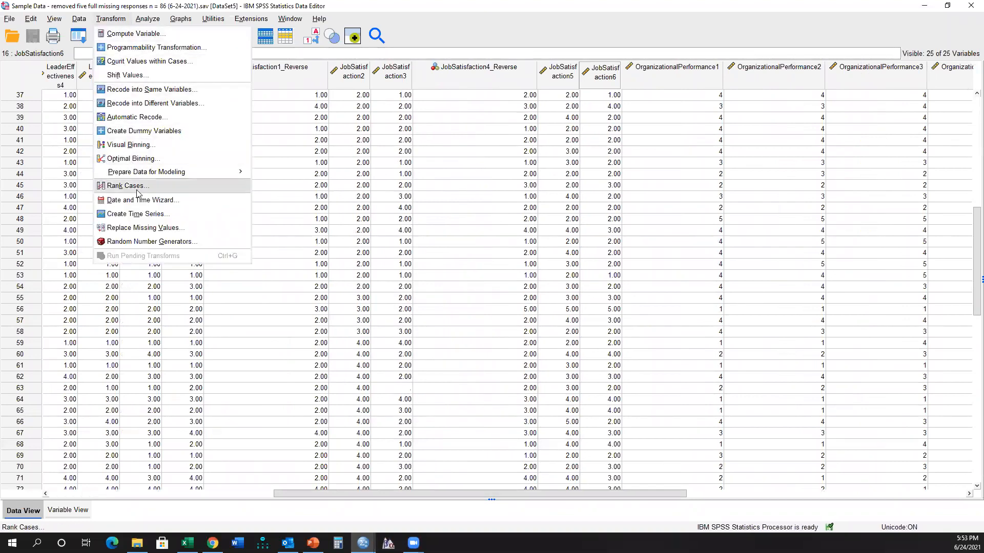
click(145, 228)
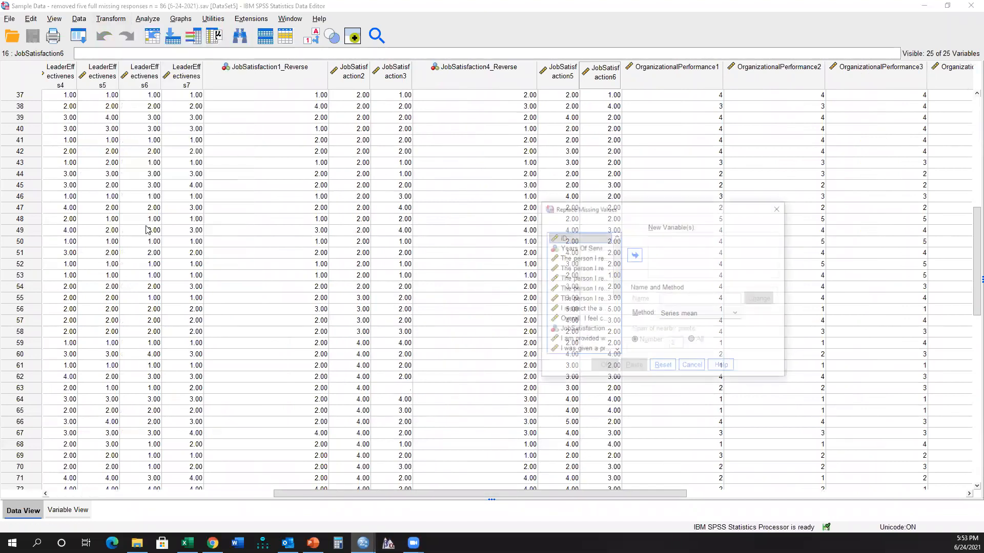
drag(626, 210, 401, 171)
right_click(358, 239)
click(364, 249)
click(368, 221)
scroll(367, 221, down, 4)
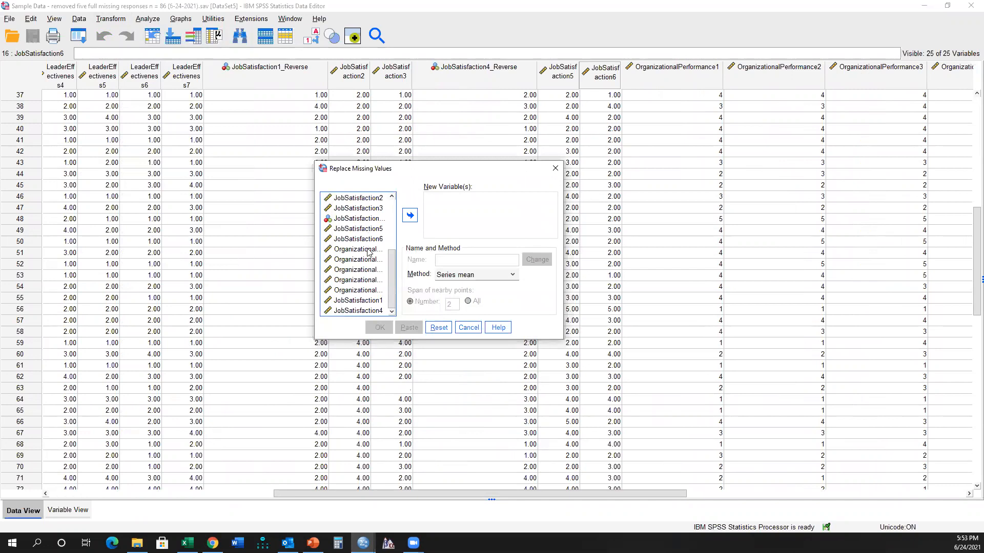
shift+click(369, 311)
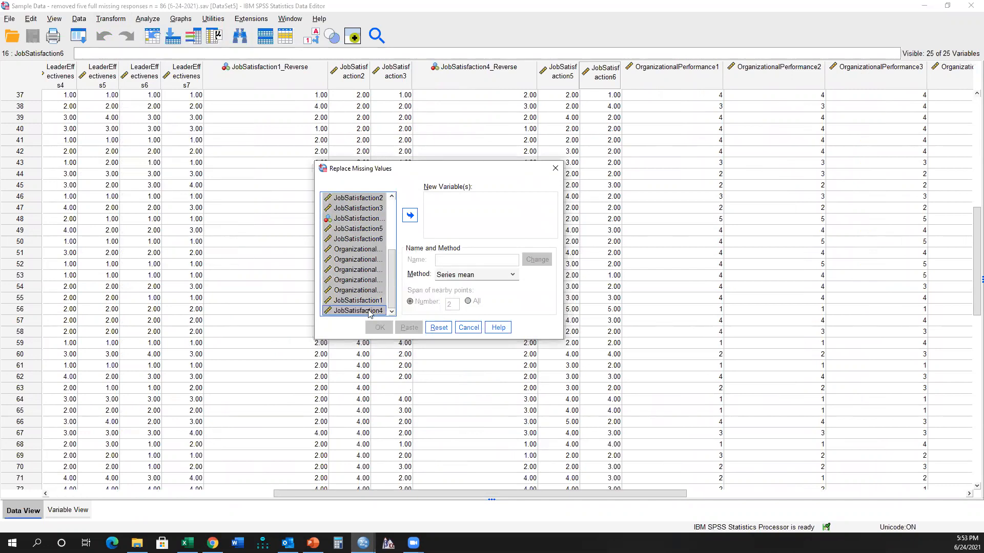
click(410, 218)
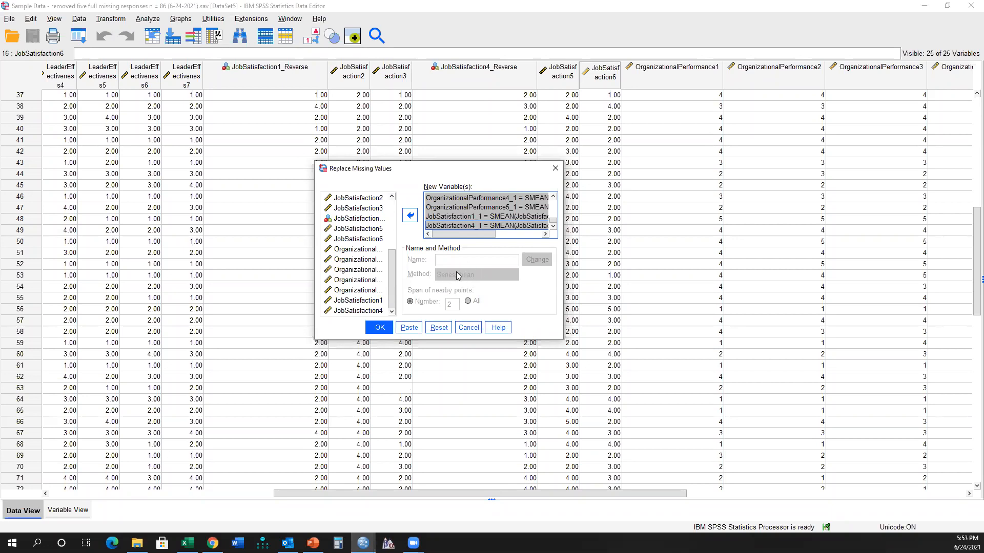
Paste the missing-value replacement as syntax and open the syntax file.
drag(484, 174, 720, 155)
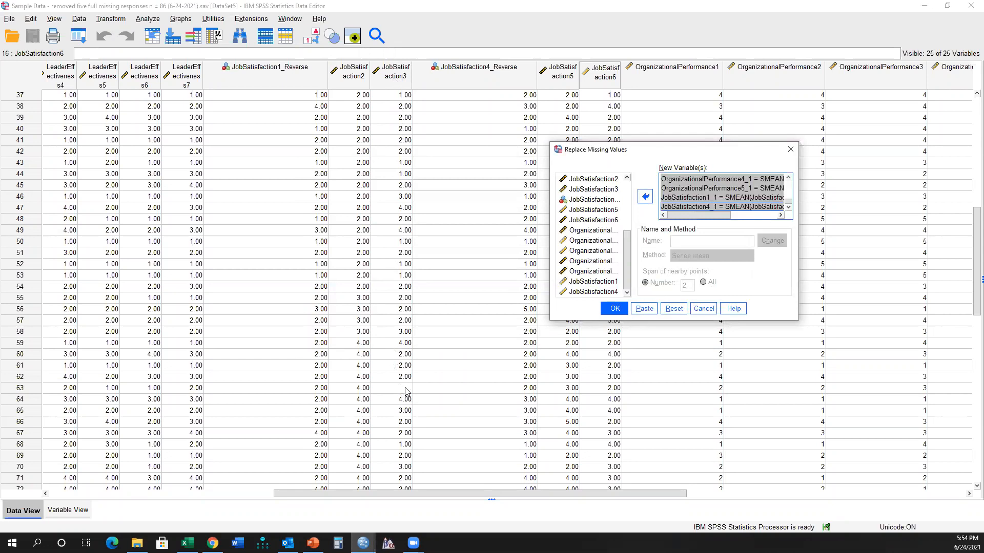
click(645, 312)
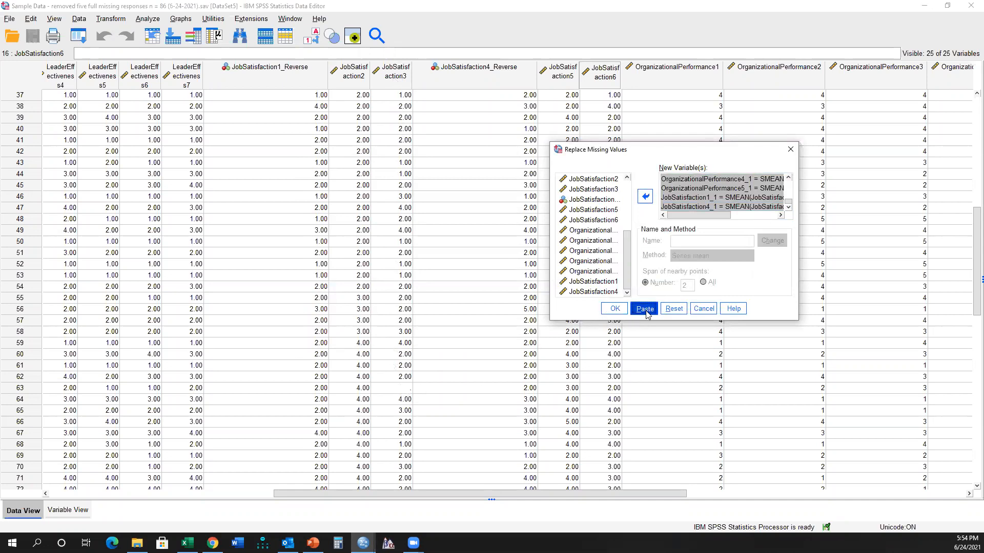
mouse_move(363, 543)
click(428, 511)
Add the comment "*Replace missing values with average." above the RMV command and run that block.
click(209, 139)
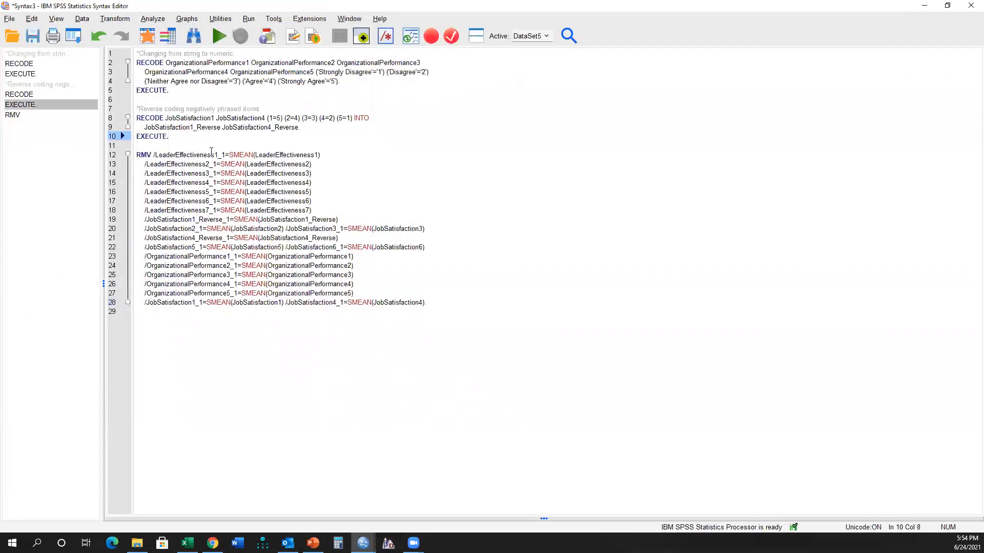
click(210, 149)
key(Return)
text(*)
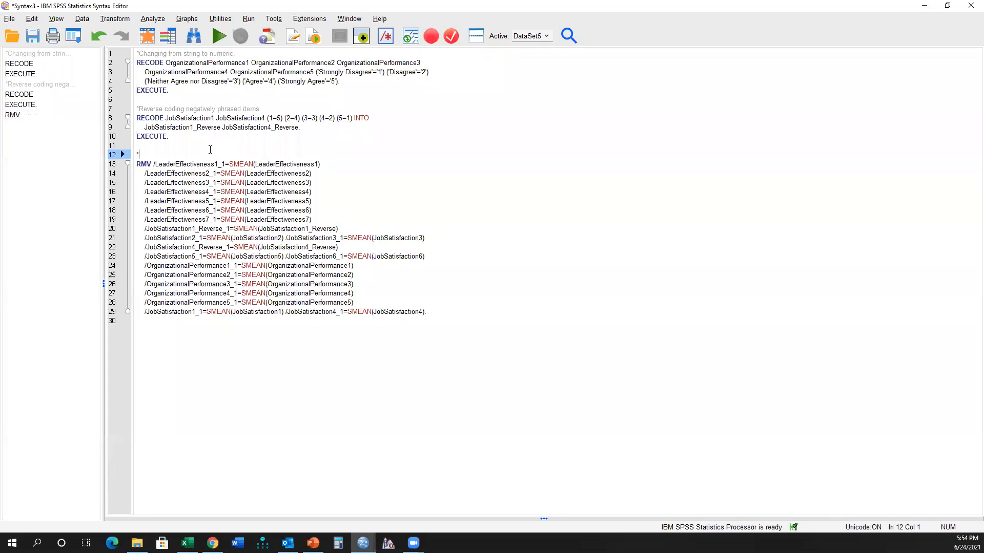
text(Replace missing values with average)
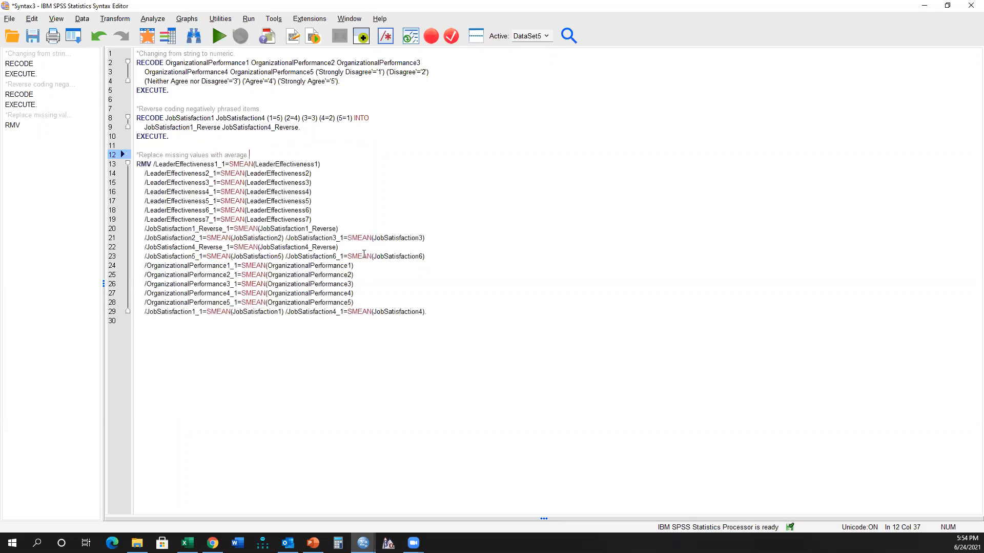
drag(434, 311, 136, 155)
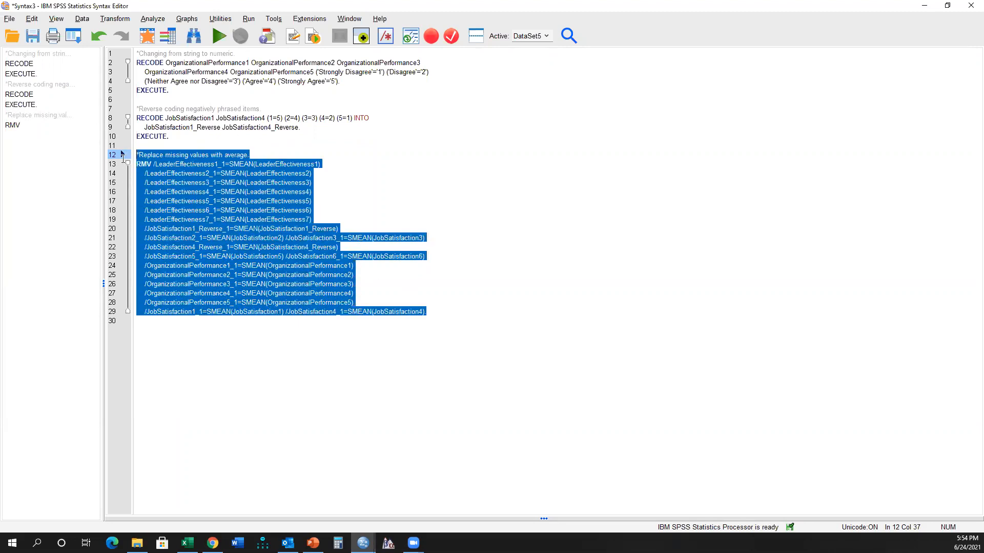
click(219, 35)
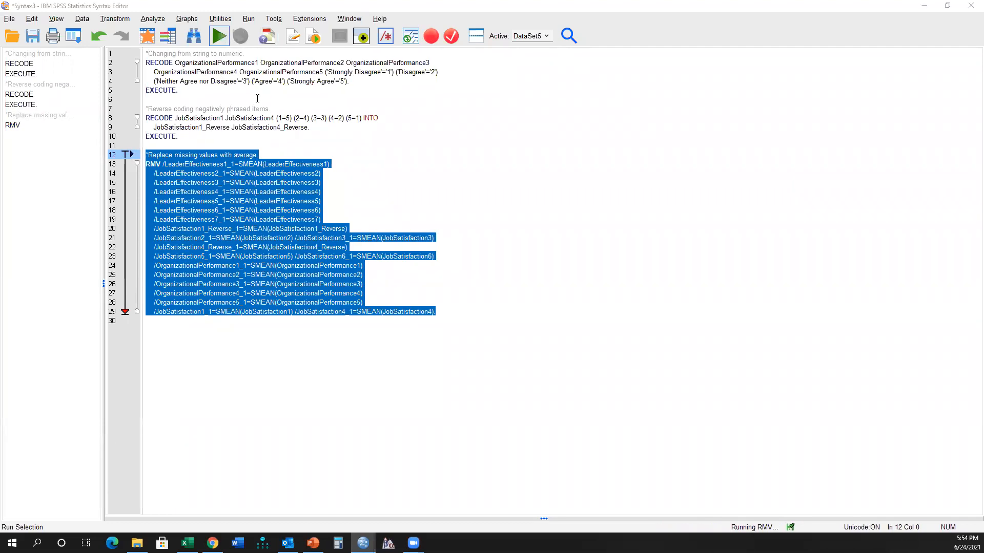
Examine the list of variable definitions in the data set for the new SMEAN variables.
mouse_move(362, 543)
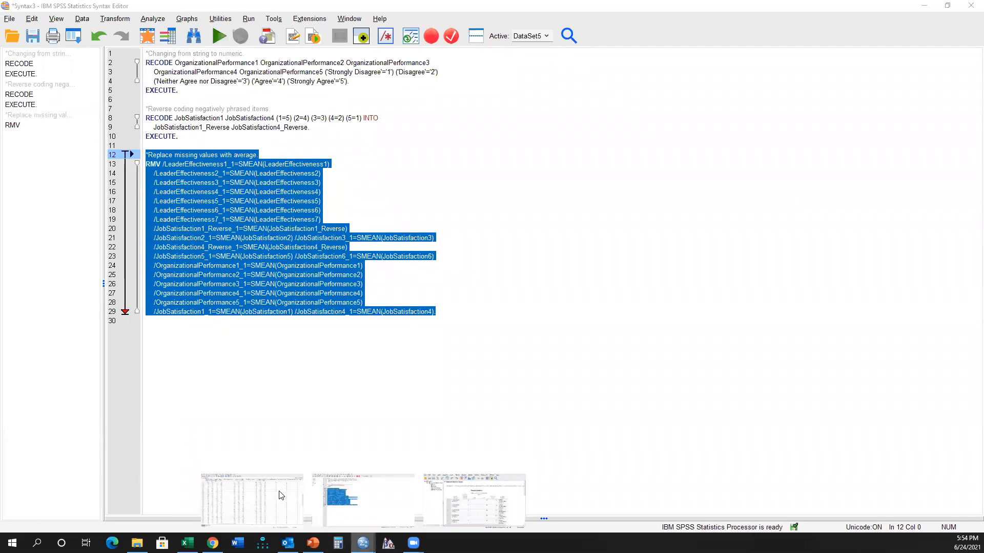
click(282, 474)
click(68, 510)
scroll(108, 270, down, 4)
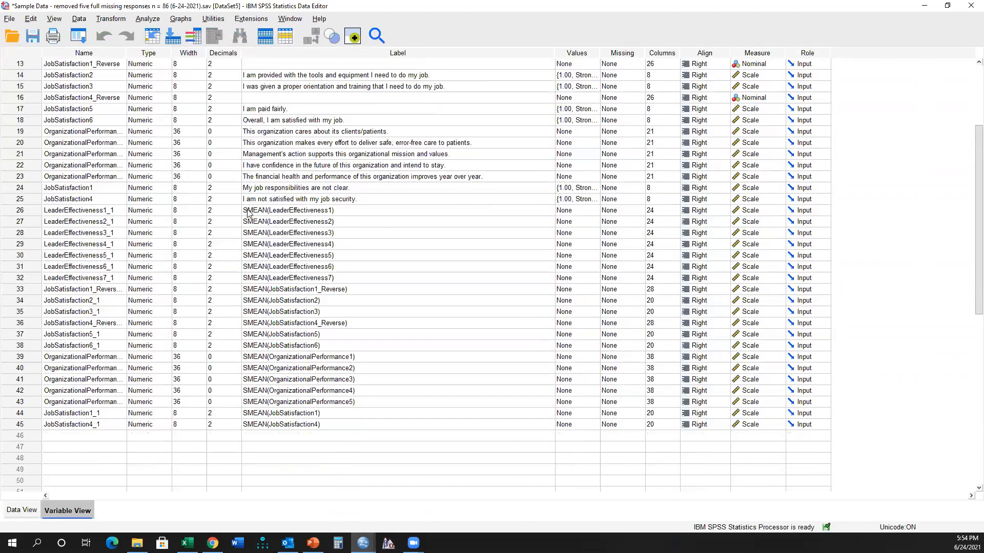
scroll(106, 201, up, 4)
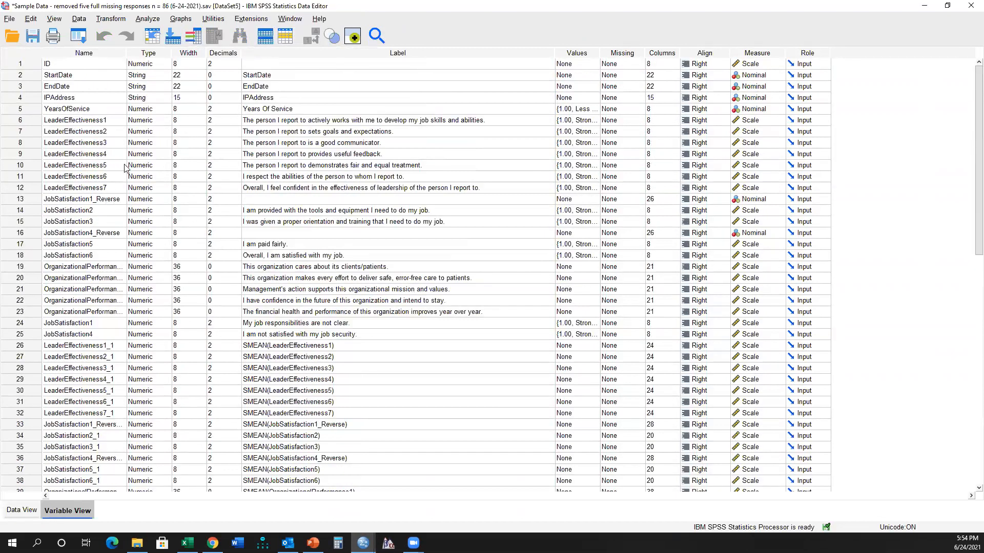
Compare the variable name LeaderEffectiveness1 with its mean-replaced version LeaderEffectiveness1_1, including the _1 suffix.
double_click(111, 120)
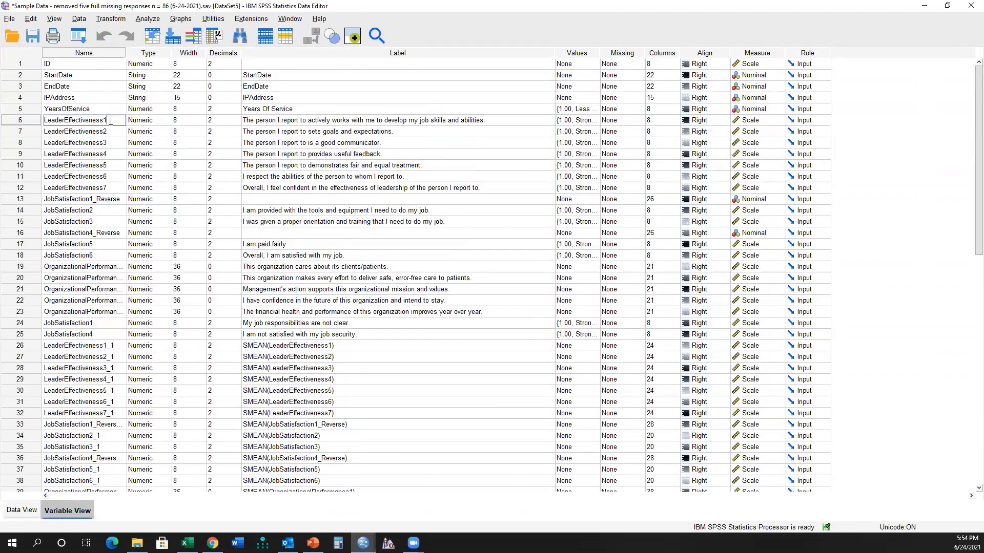
double_click(41, 119)
double_click(117, 345)
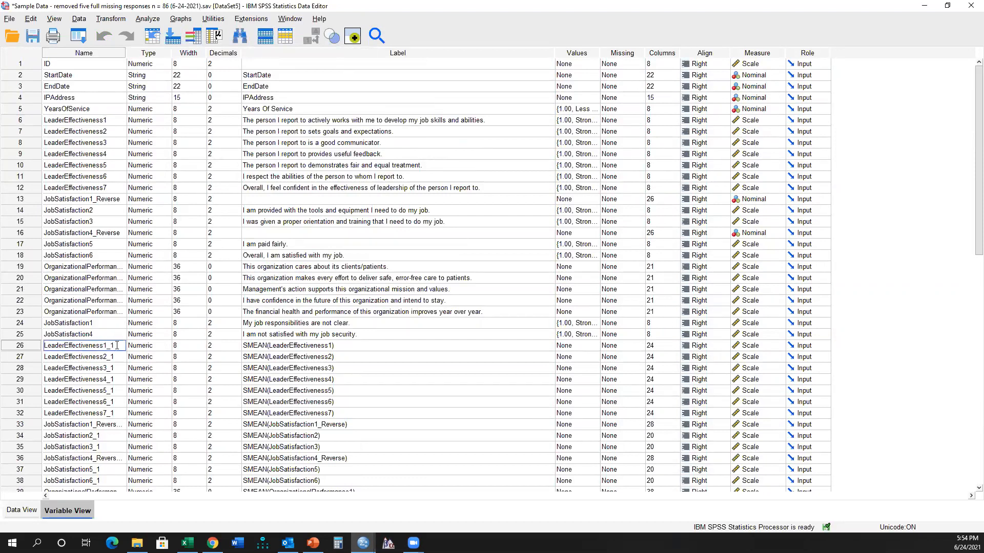
key(shift+Left)
key(shift+Left)
key(shift+Left)
key(shift+Left)
key(shift+Left)
key(shift+Left)
key(shift+Left)
key(shift+Left)
key(shift+Left)
key(shift+Left)
key(shift+Left)
key(shift+Left)
key(shift+Left)
key(shift+Left)
key(shift+Left)
key(shift+Left)
key(shift+Left)
key(shift+Left)
key(shift+Left)
key(shift+Left)
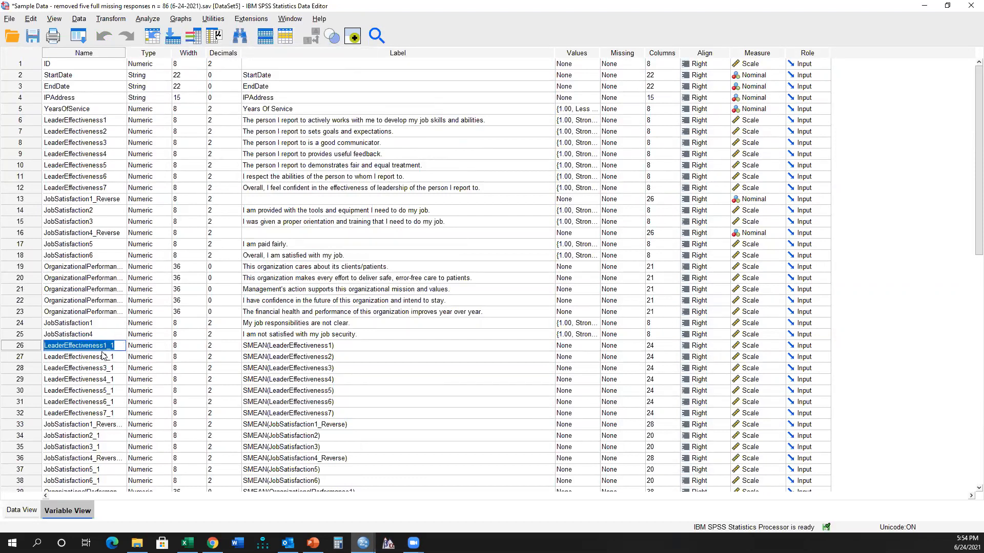
click(106, 346)
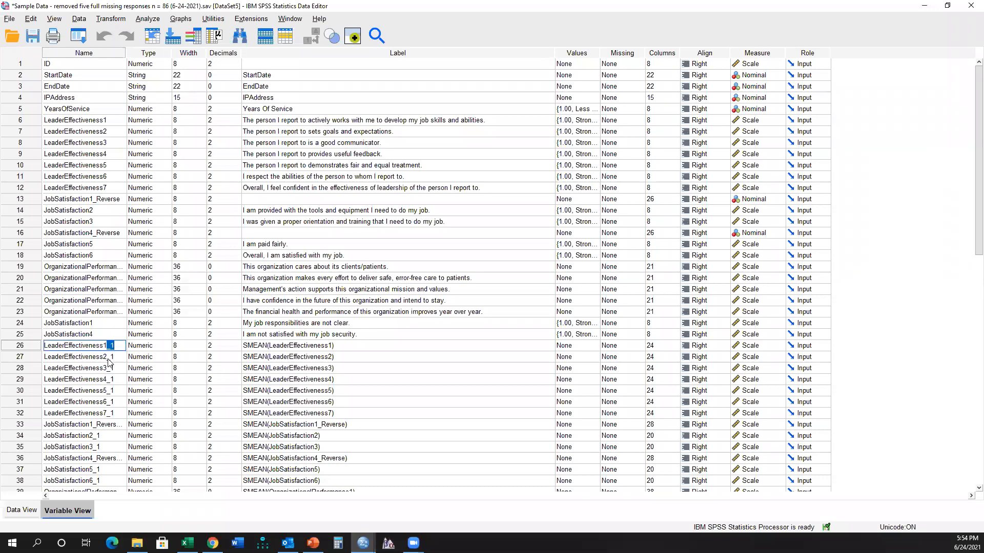
click(34, 347)
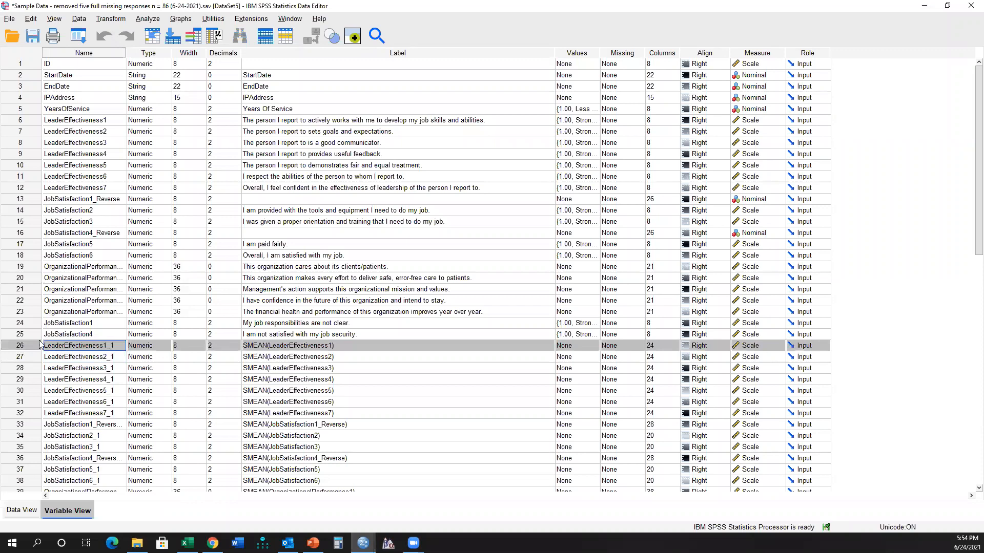
Check the data columns of the new variables, from LeaderEffectiveness1_1 through OrganizationalPerformance5_1, for remaining missing values.
double_click(35, 346)
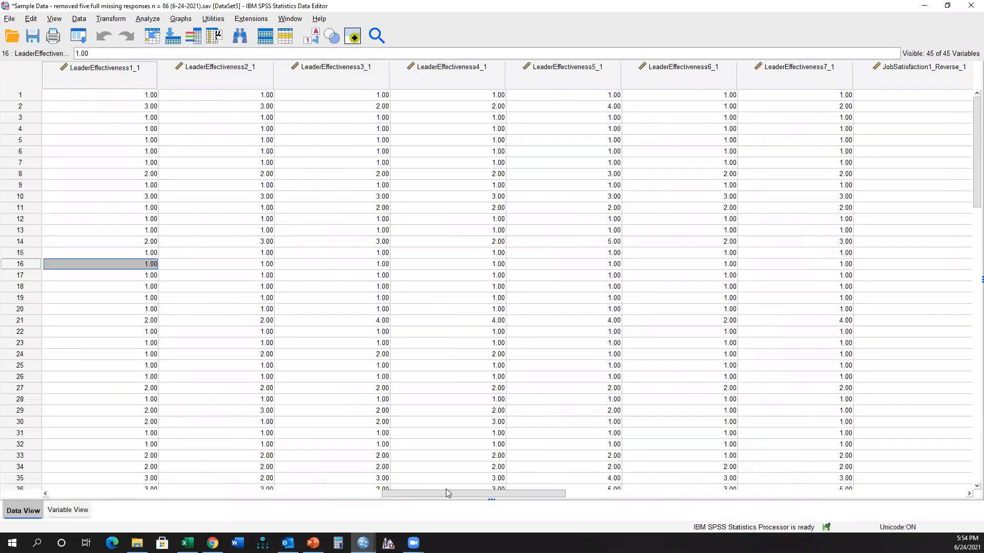
scroll(446, 397, down, 20)
scroll(457, 435, up, 20)
drag(526, 491, 835, 472)
scroll(634, 458, down, 8)
scroll(635, 462, down, 11)
scroll(738, 467, up, 19)
scroll(808, 446, down, 6)
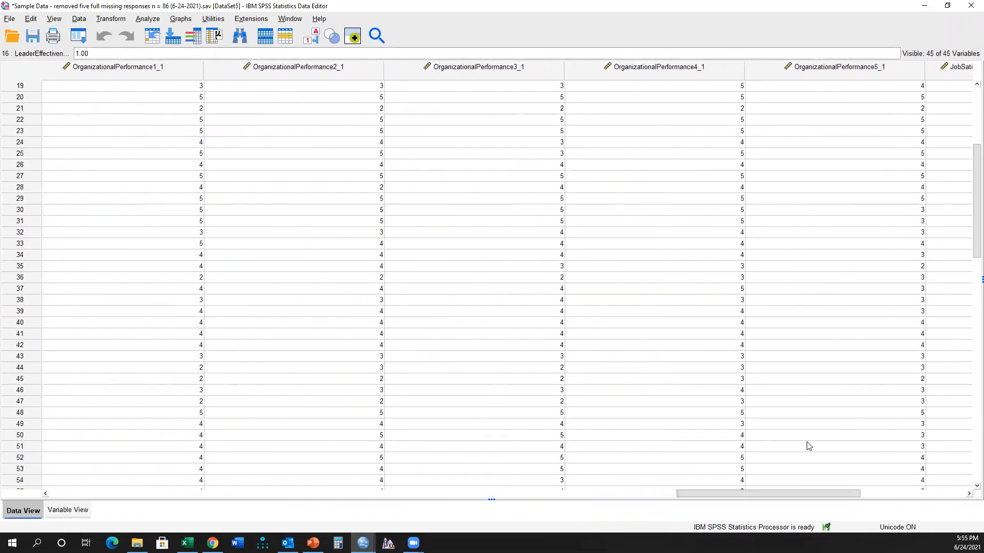
scroll(808, 446, down, 17)
Copy the labels of the original survey items over the SMEAN labels of the new variables, LeaderEffectiveness1_1 through JobSatisfaction4_1.
click(68, 510)
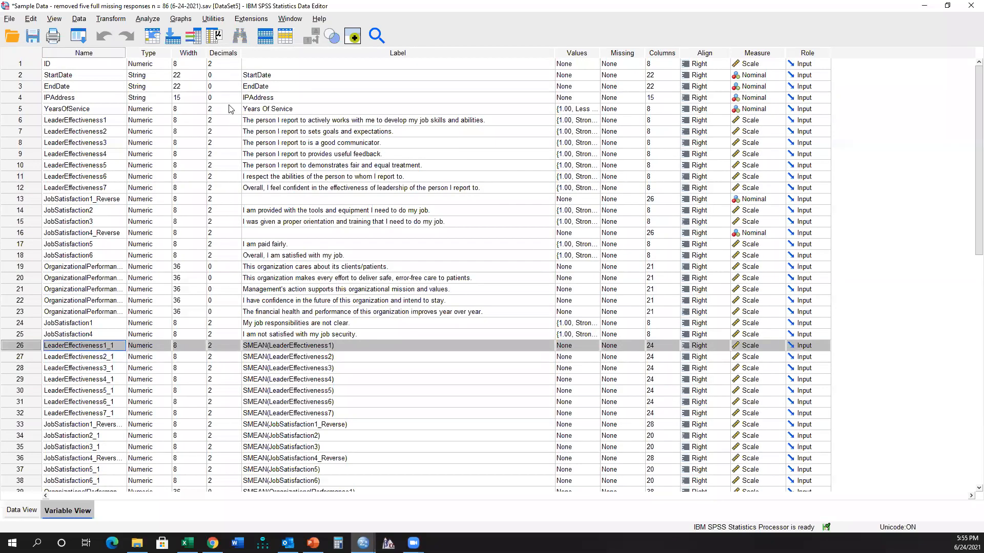
scroll(273, 175, down, 3)
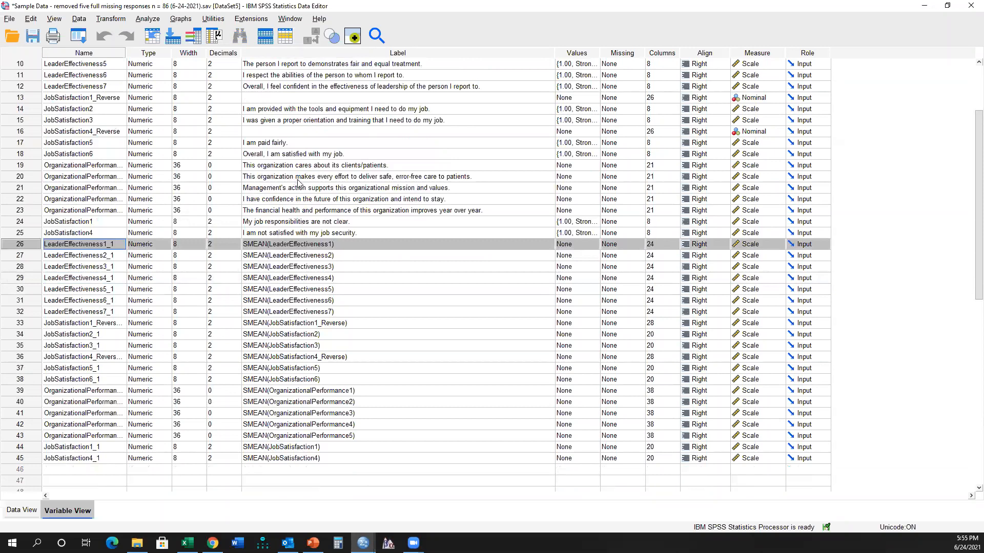
scroll(300, 184, up, 3)
drag(285, 344, 308, 462)
scroll(300, 400, down, 3)
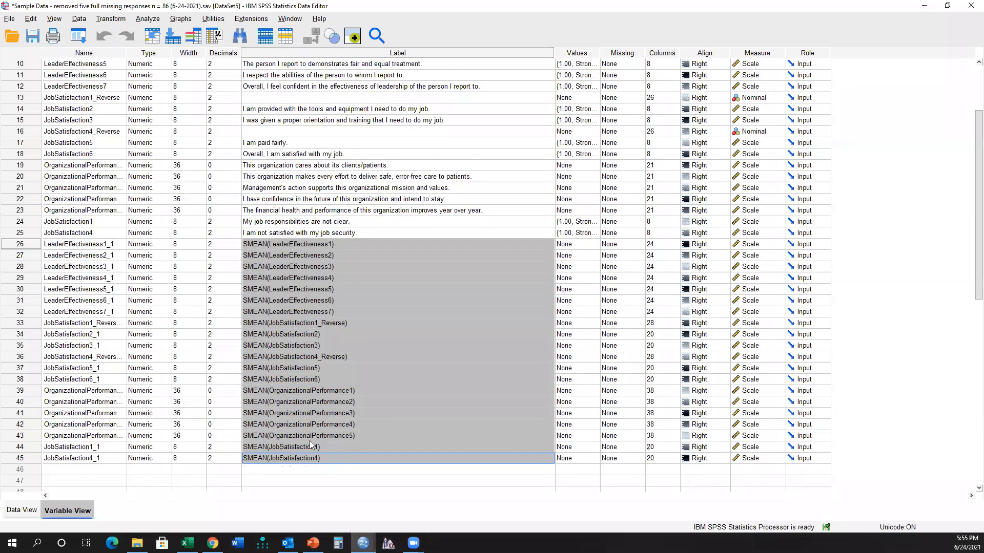
scroll(322, 338, up, 3)
drag(277, 120, 224, 416)
scroll(305, 368, down, 4)
text(The person I report to actively works with me to develop my job skills and abilities. The person I report to sets goals and expectations. The person I report to is a good communicator. The person I report to provides useful feedback. The person I report to demonstrates fair and equal treatment. I respect the abilities of the person to whom I report to. Overall, I feel confident in the effectiveness of leadership of the person I report to.  I am provided with the tools and equipment I need to do my job. I was given a proper orientation and training that I need to do my job.  I am paid fairly. Overall, I am satisfied with my job. This organization cares about its clients/patients. This organization makes every effort to deliver safe, error-free care to patients. Management's action supports this organizational mission and values. I have confidence in the future of this organization and intend to stay. The financial health and performance of this organization improves year over year. My job responsibilities are not clear. I am not satisfied with my job security.)
Copy the labels of JobSatisfaction1_1 and JobSatisfaction4_1 into the blank labels of their mean-replaced reverse-coded counterparts.
click(332, 416)
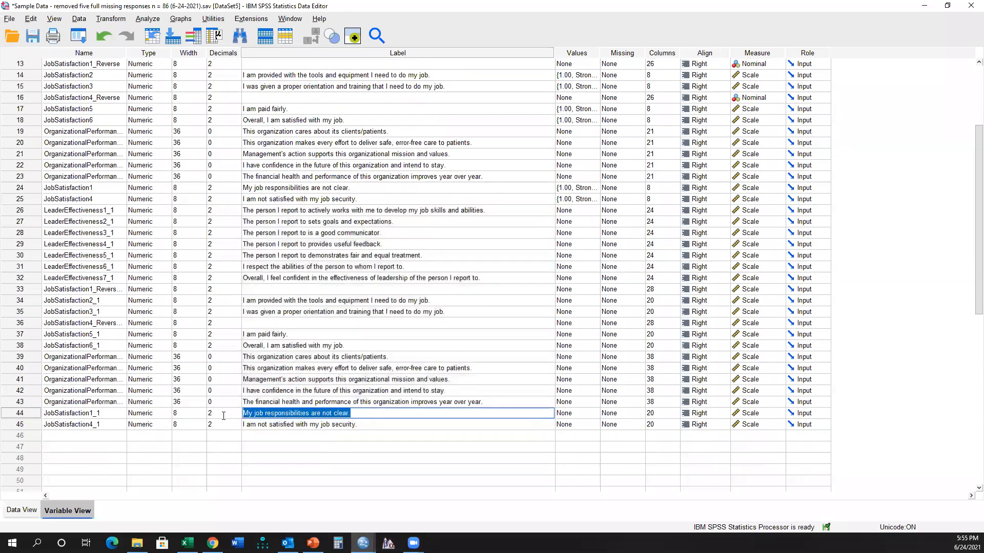
key(ctrl+c)
click(271, 290)
key(ctrl+v)
click(336, 425)
drag(358, 425, 294, 423)
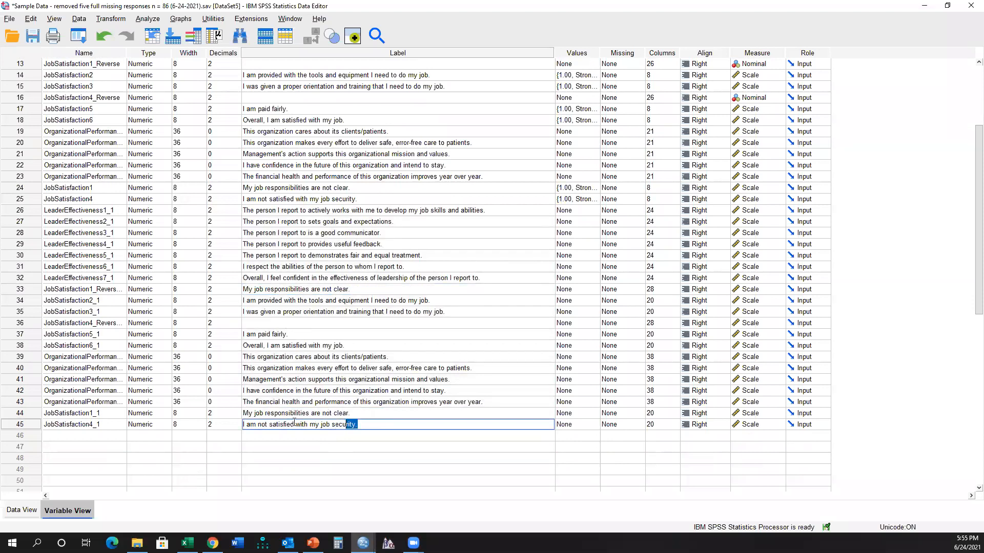
Copy the label "I am not satisfied with my job security." from JobSatisfaction4_1 into the empty label of the reverse-scored JobSatisfaction4 variable.
click(359, 446)
click(347, 428)
drag(358, 424, 92, 411)
key(ctrl+c)
click(250, 323)
key(ctrl+v)
Delete the original item variables in rows 6 to 25, from LeaderEffectiveness1 through JobSatisfaction4.
scroll(256, 313, up, 4)
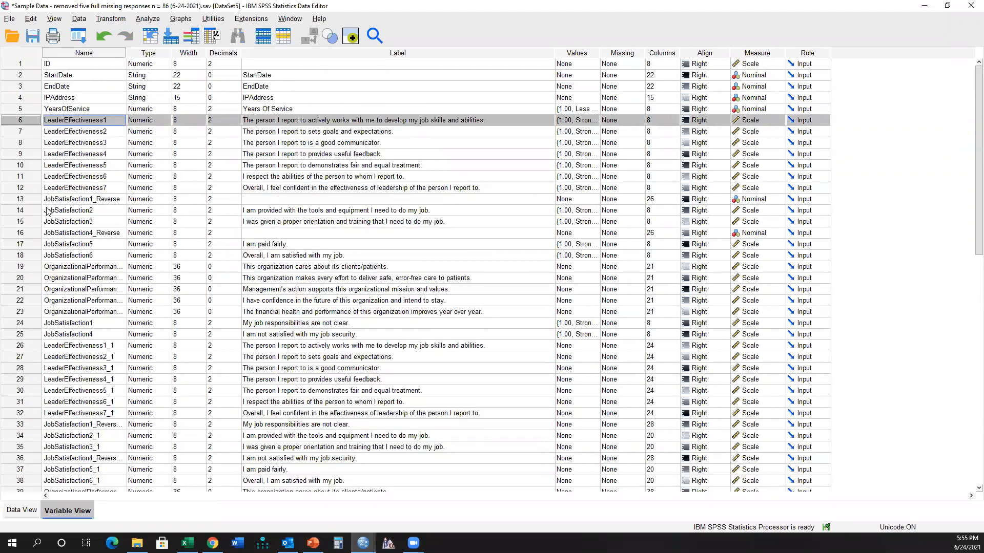
shift+click(21, 334)
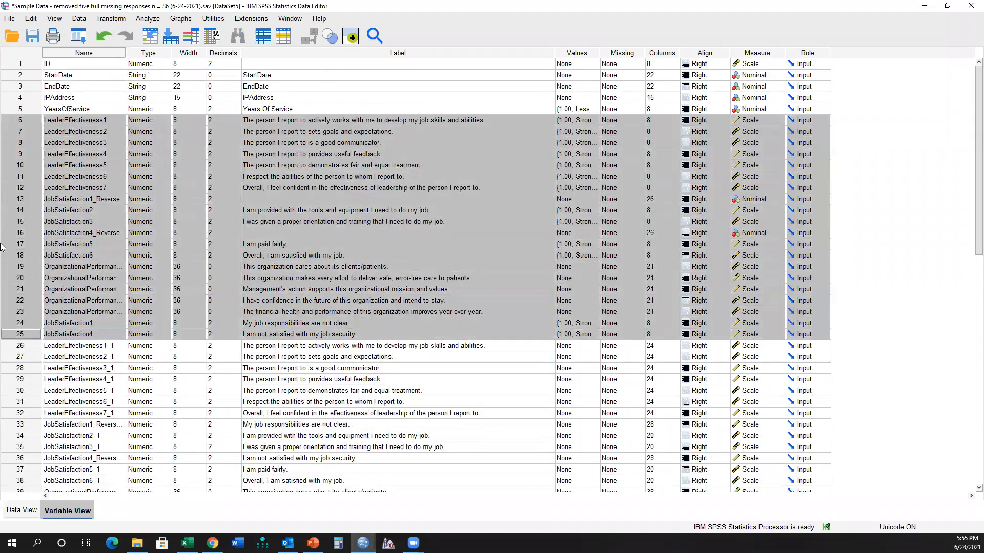
right_click(19, 224)
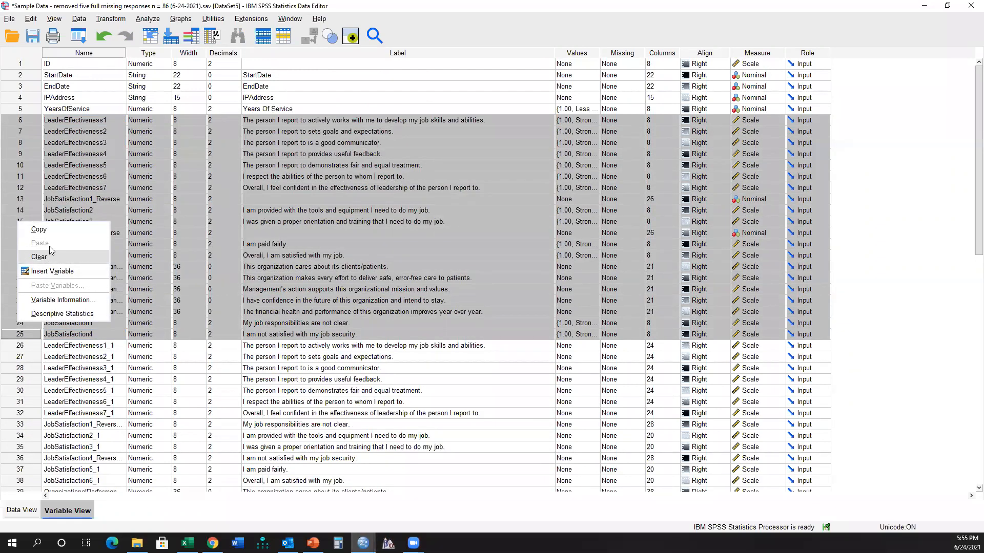
click(40, 258)
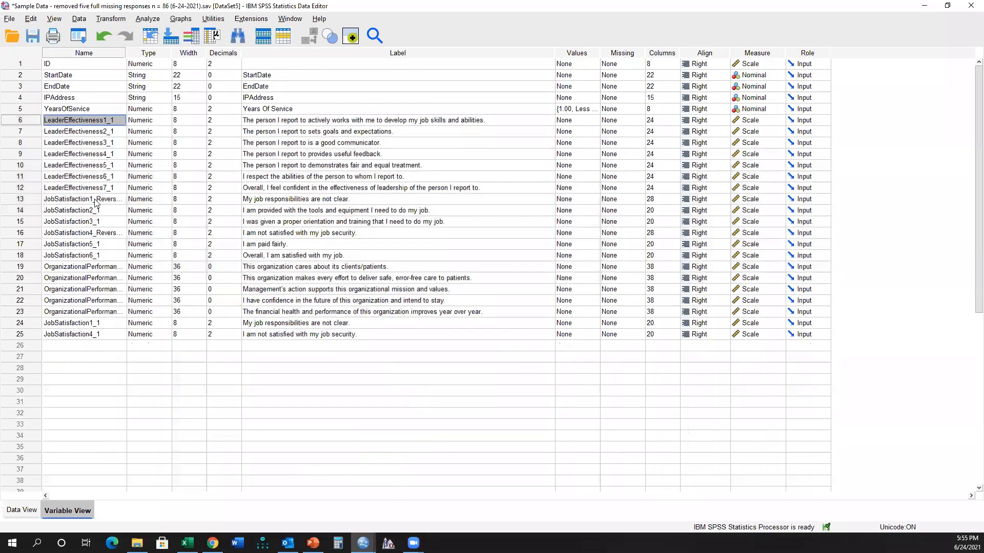
Save the dataset as a new file named "Sample Data - replace missing values with average n = 86 (6-24-2021).sav".
click(9, 18)
click(64, 100)
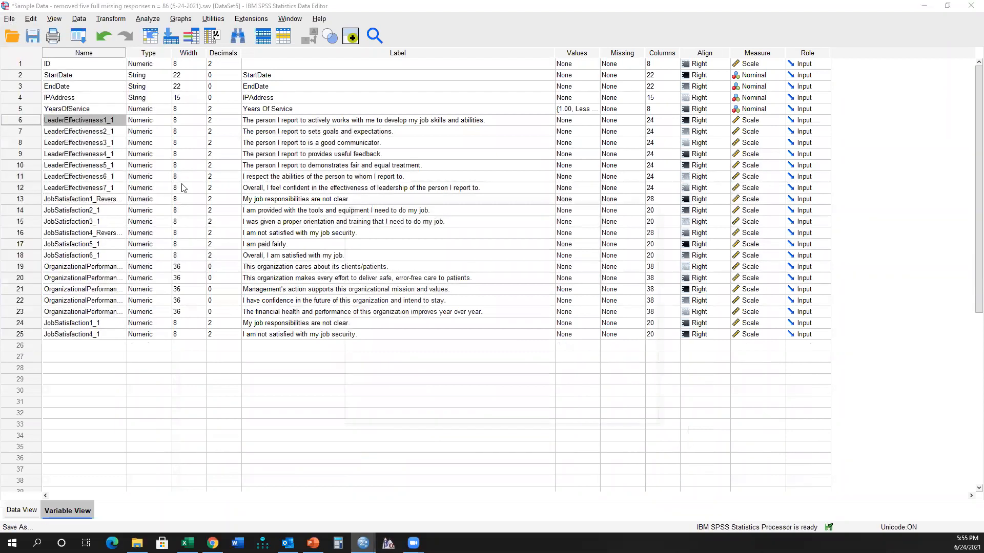
drag(418, 347, 524, 344)
text(replace miss)
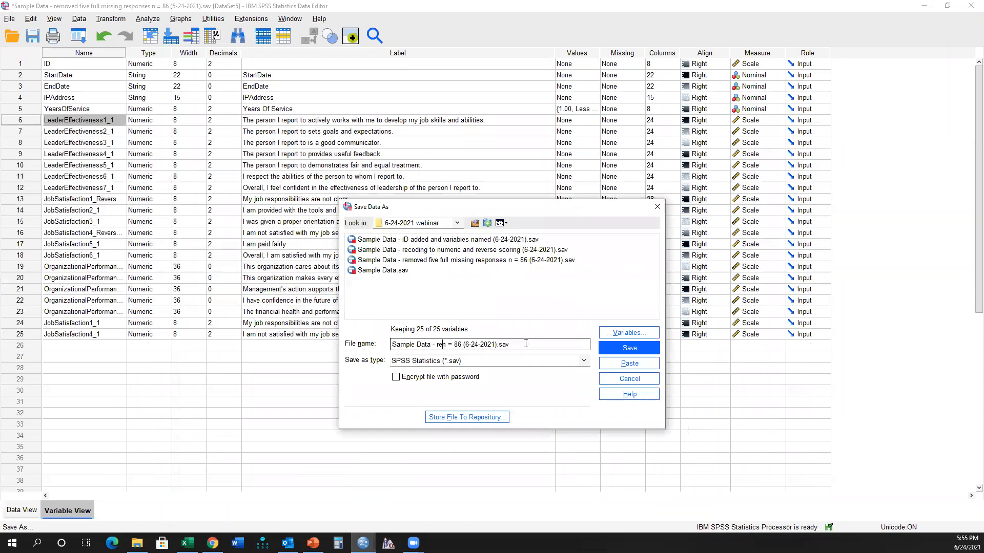
text(ing values with avera)
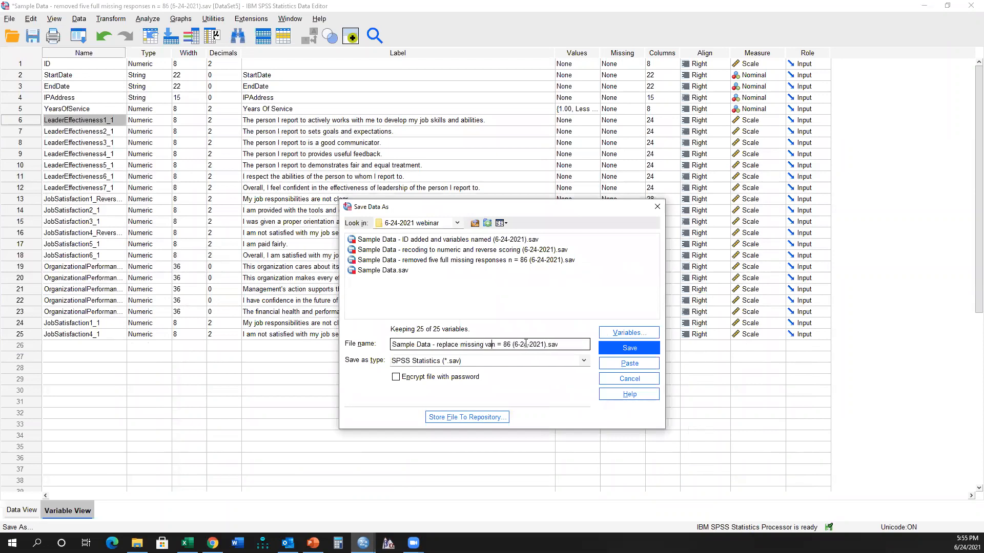
text(ge)
key(Return)
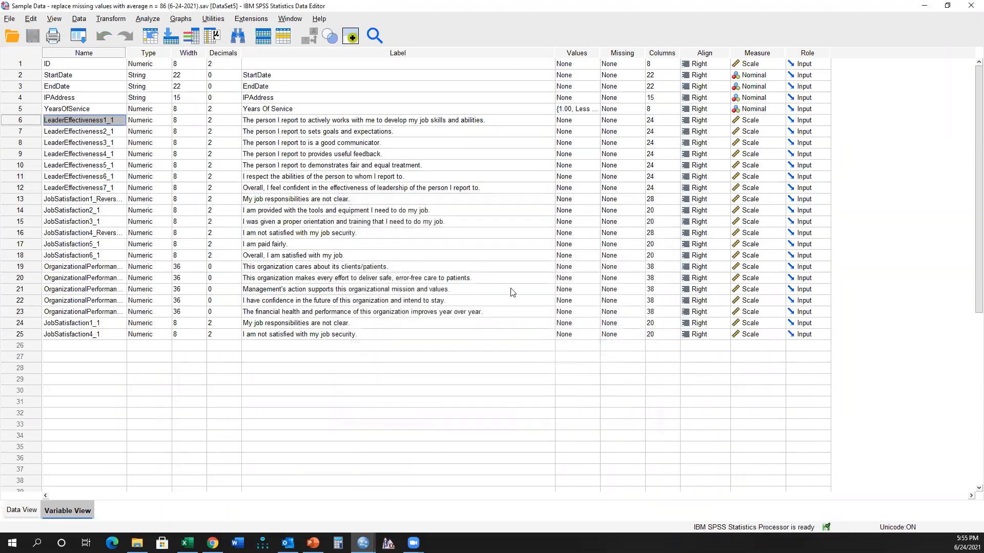
Switch to the PowerPoint presentation and show the Create Composite Scores slide as a full-screen slide show.
click(312, 543)
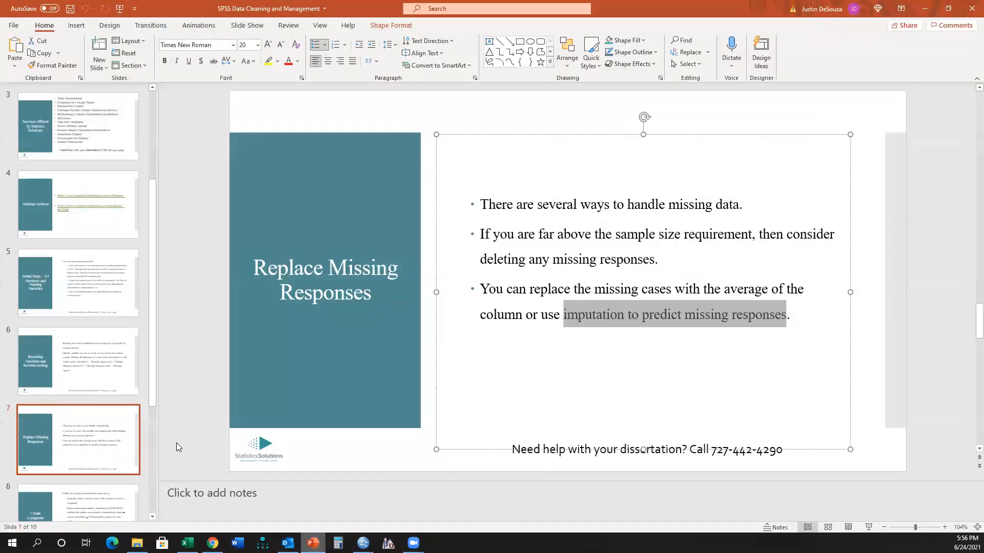
click(868, 527)
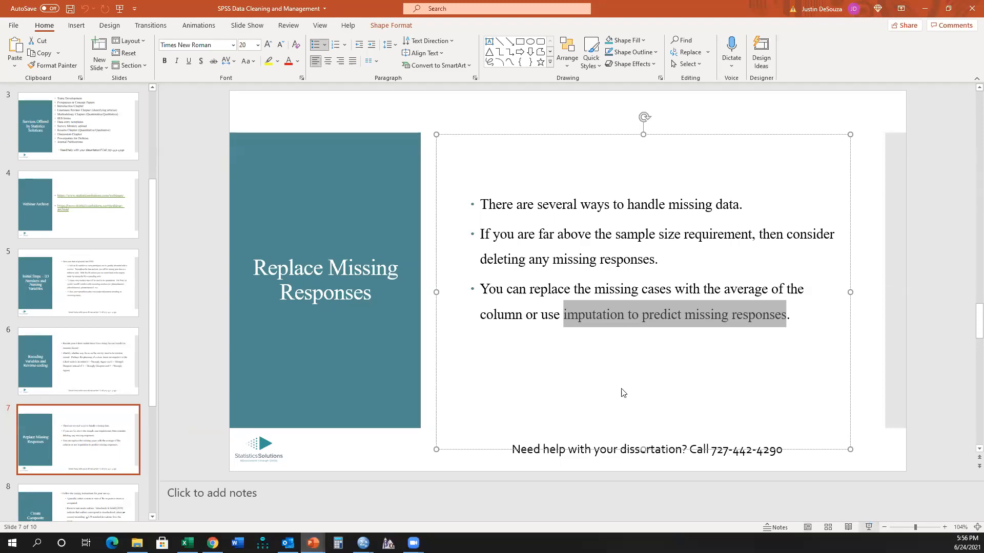
click(568, 290)
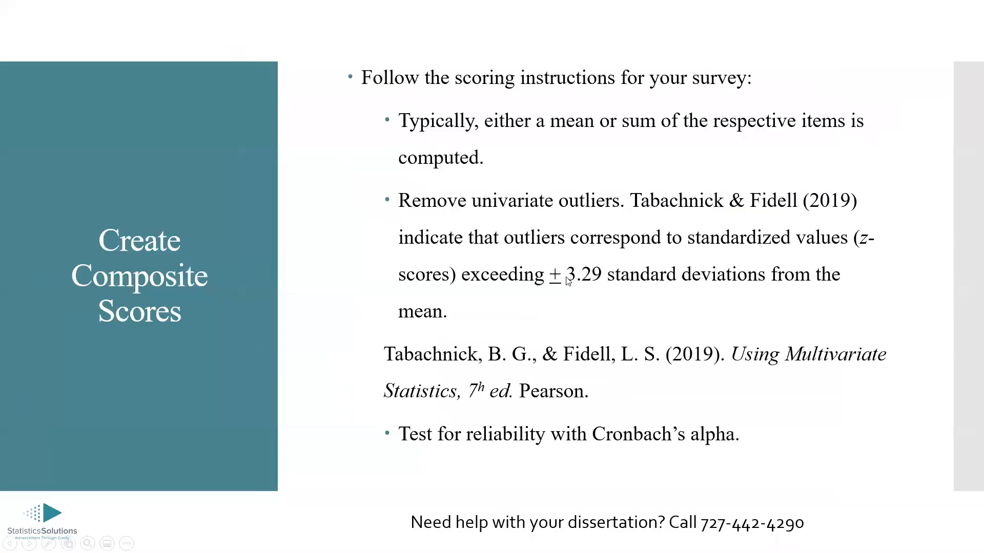
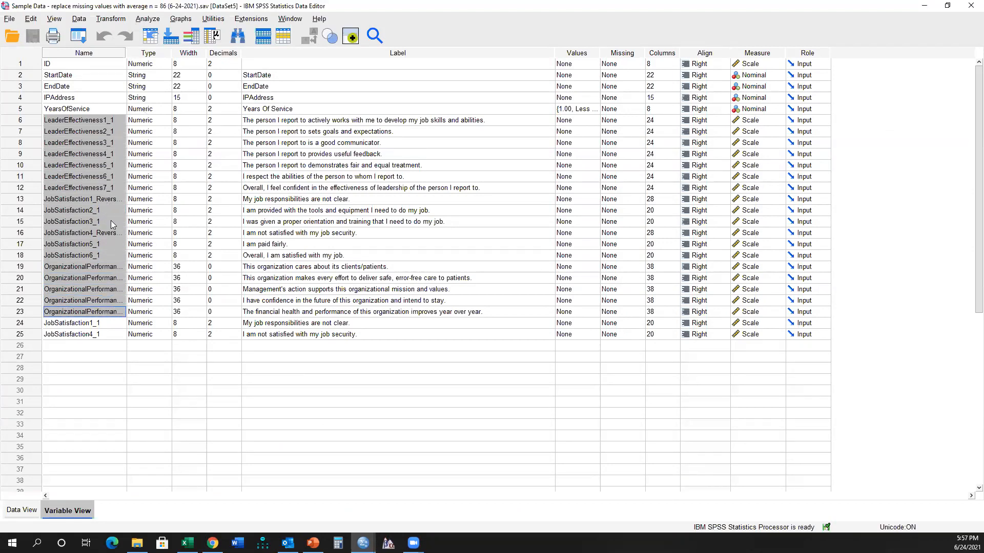
Start a Compute Variable transformation with LeaderEffectiveness_Overall as the target variable.
click(123, 22)
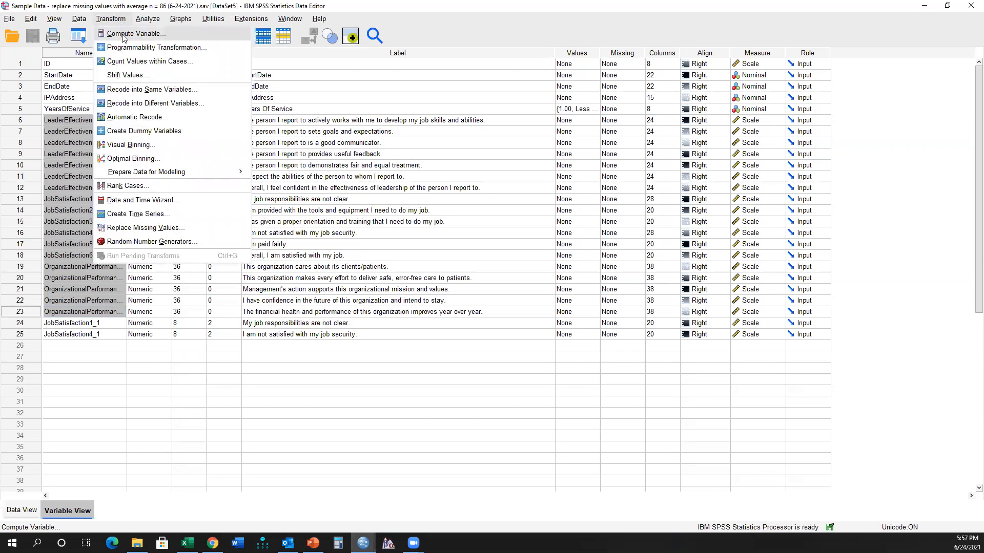
click(123, 37)
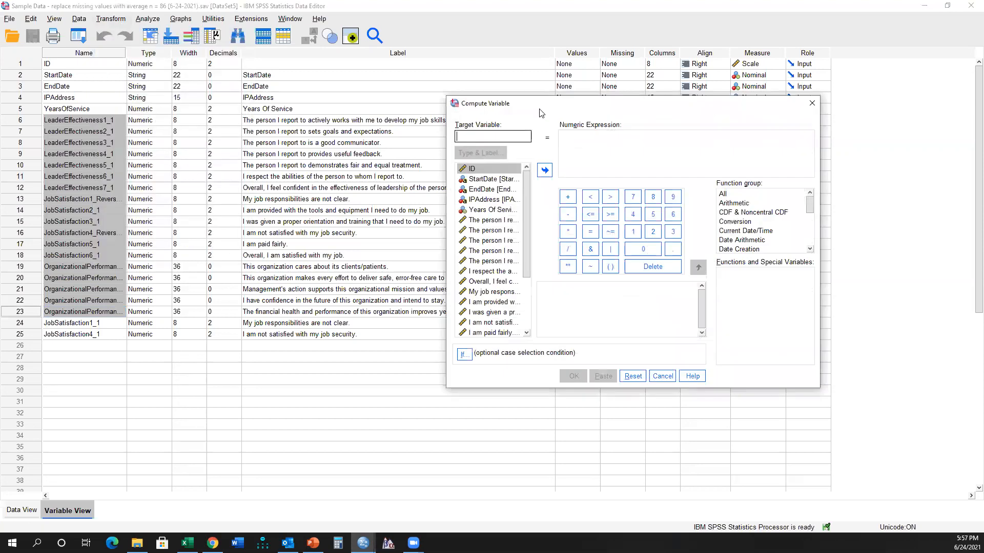
drag(527, 105, 512, 104)
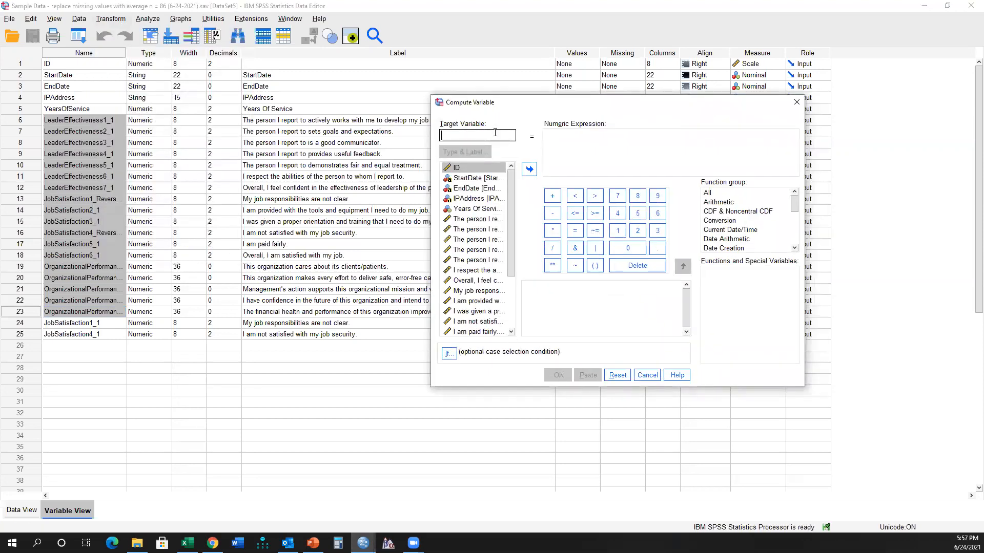
click(489, 132)
text(LeaderE)
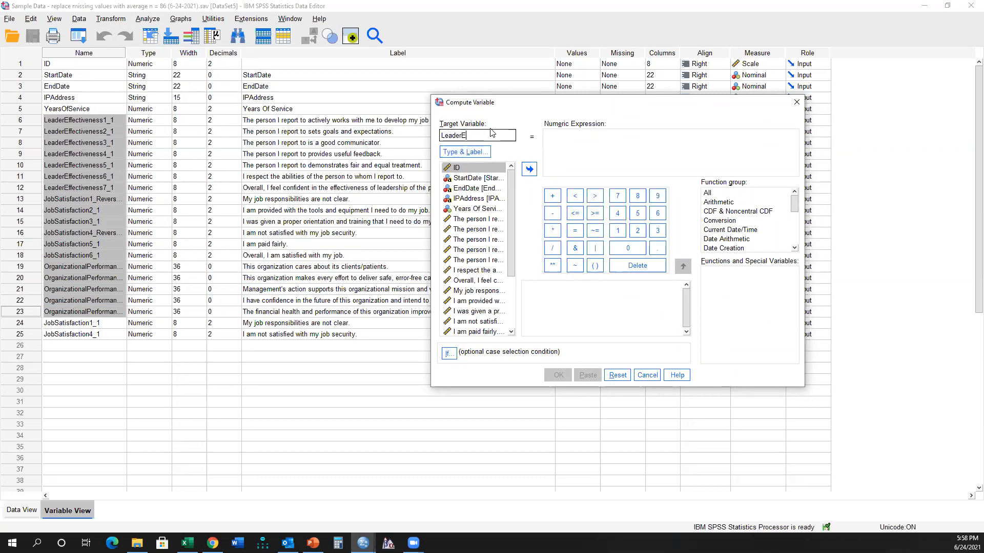
text(ffectiveness_Overall)
Begin the numeric expression with mean(LeaderEffectiveness1_1, listing the source variables by name instead of by label.
click(621, 143)
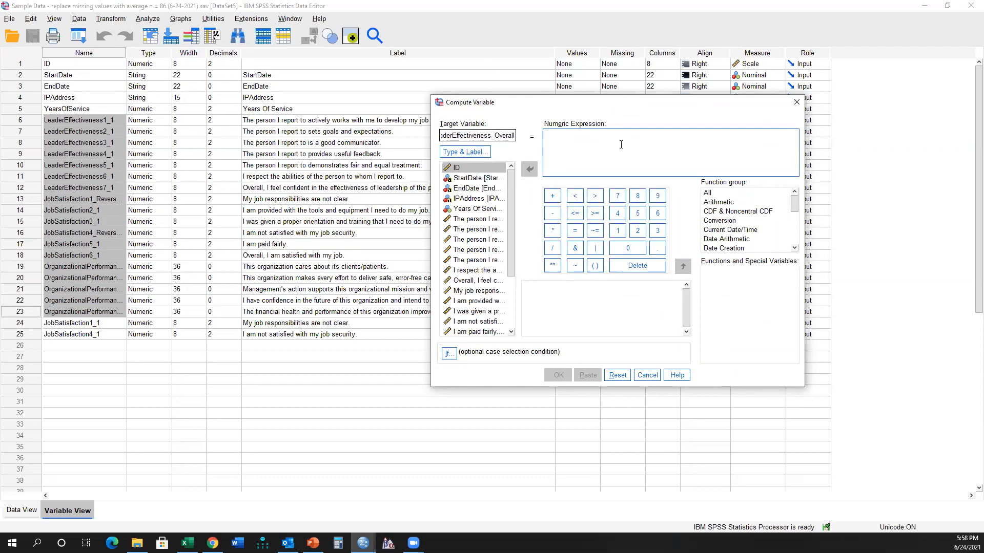
text(mea)
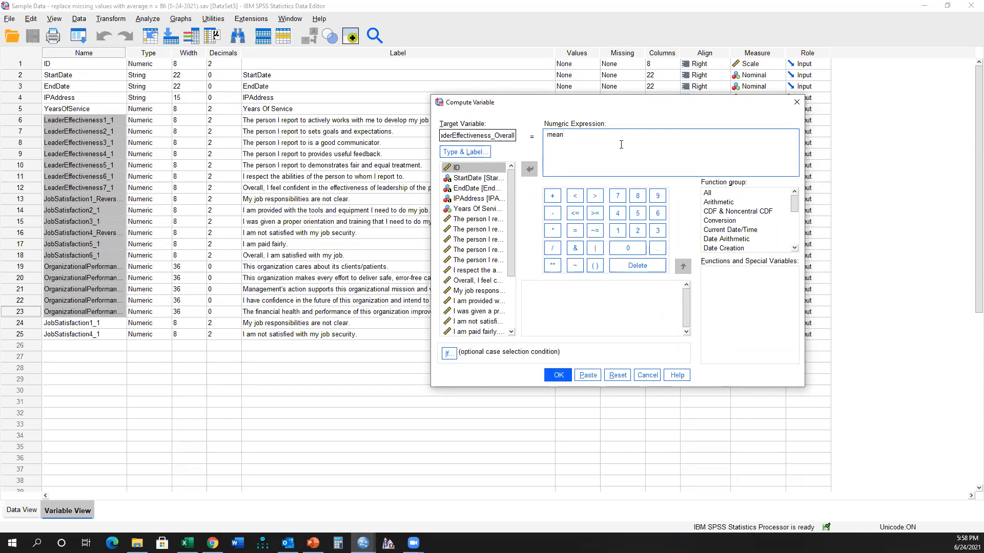
text(n()
right_click(482, 251)
click(484, 260)
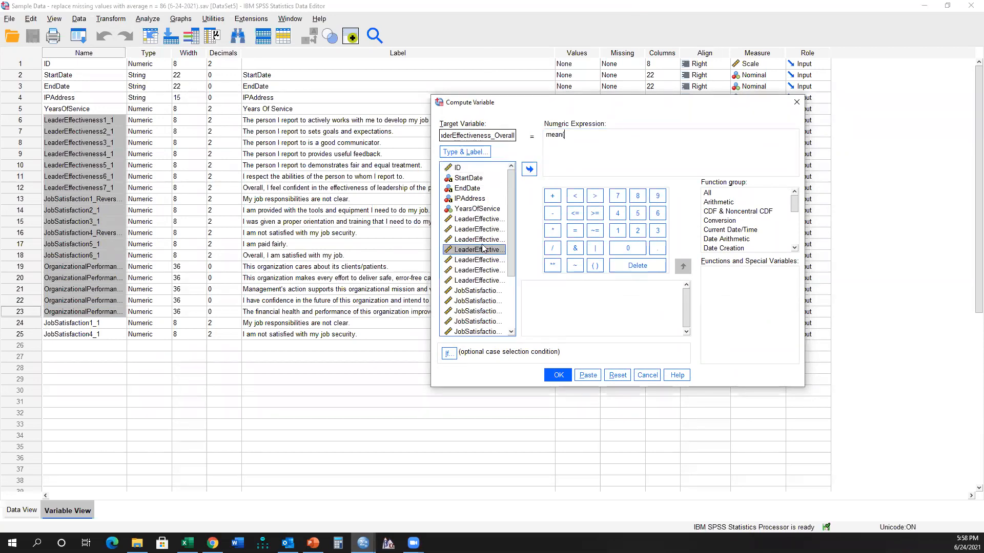
double_click(477, 220)
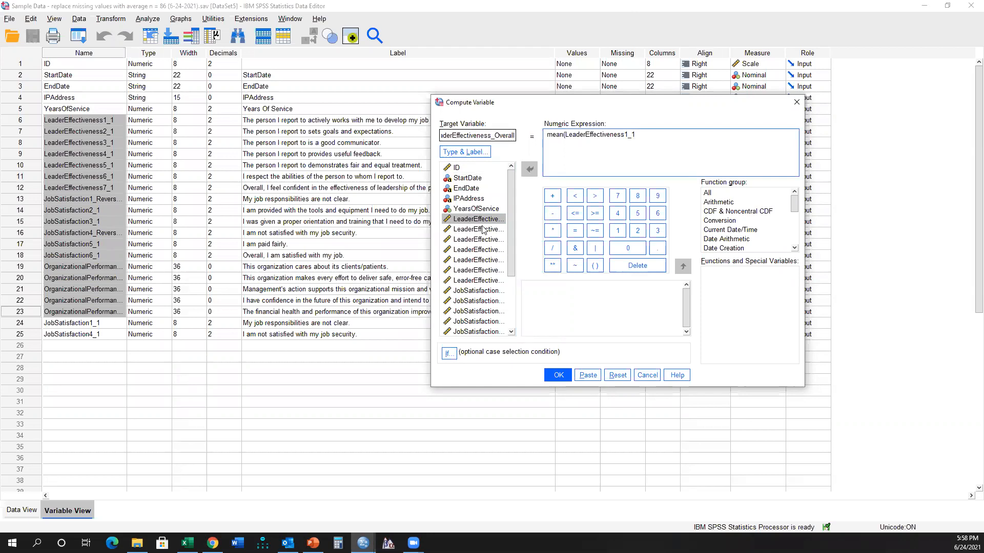
double_click(484, 231)
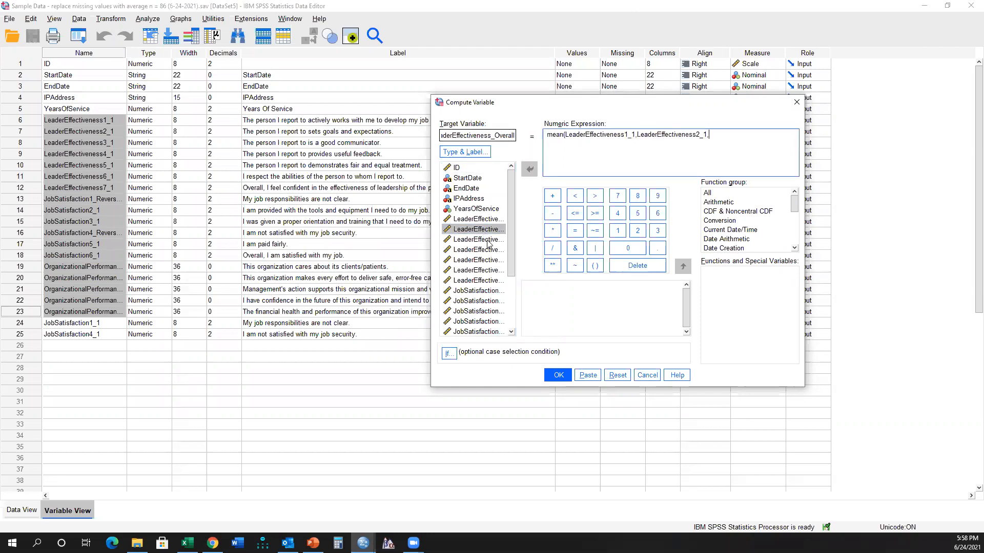
double_click(488, 240)
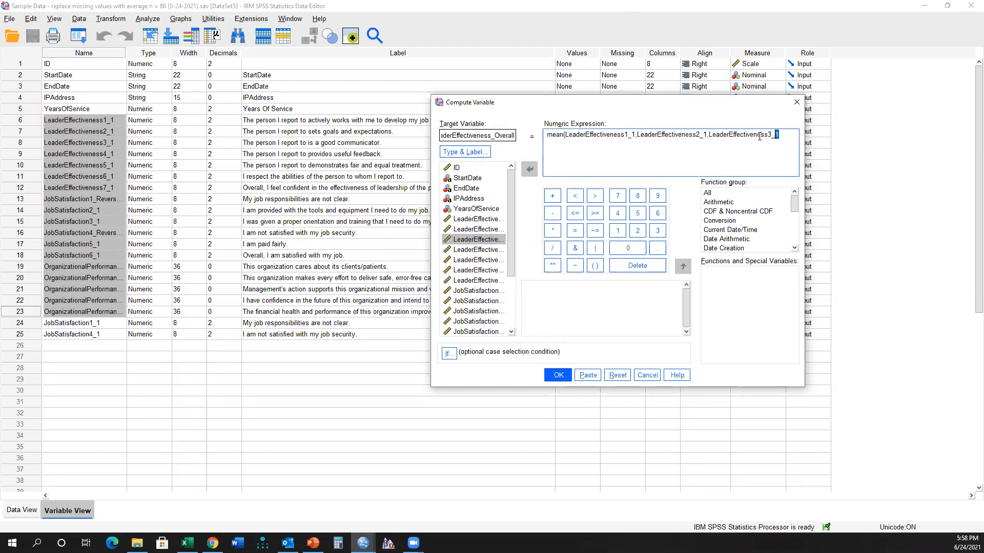
shift+click(637, 138)
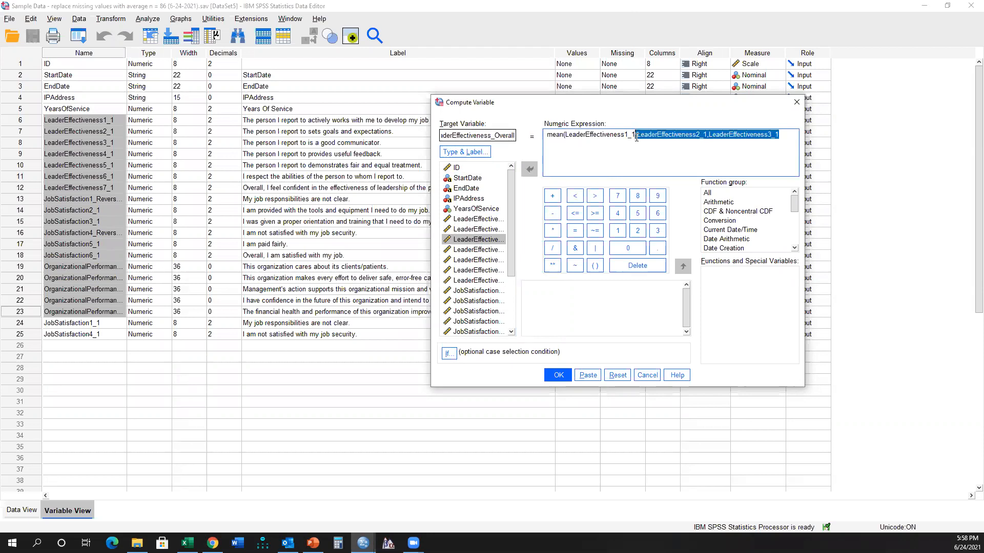
key(BackSpace)
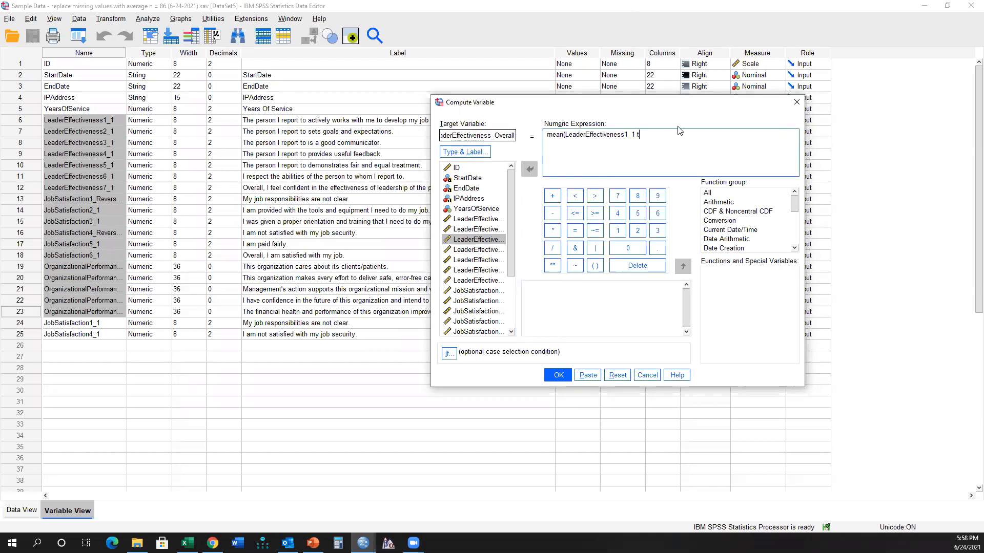
Complete the expression as mean(LeaderEffectiveness1_1 to LeaderEffectiveness7_1) and compute the variable.
double_click(496, 282)
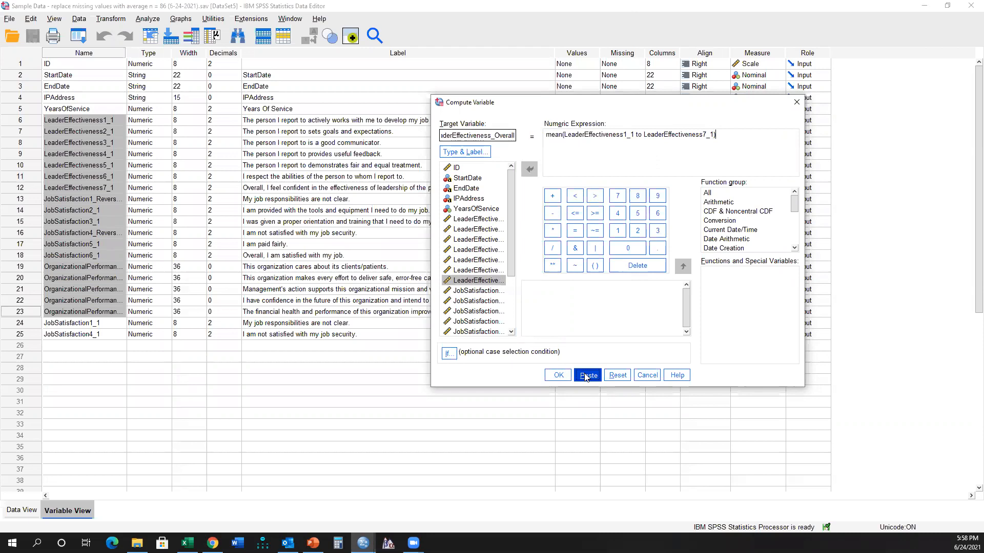
click(559, 375)
Recall the Compute Variable dialog and set the target variable to JobSatisfaction_Overall.
click(78, 35)
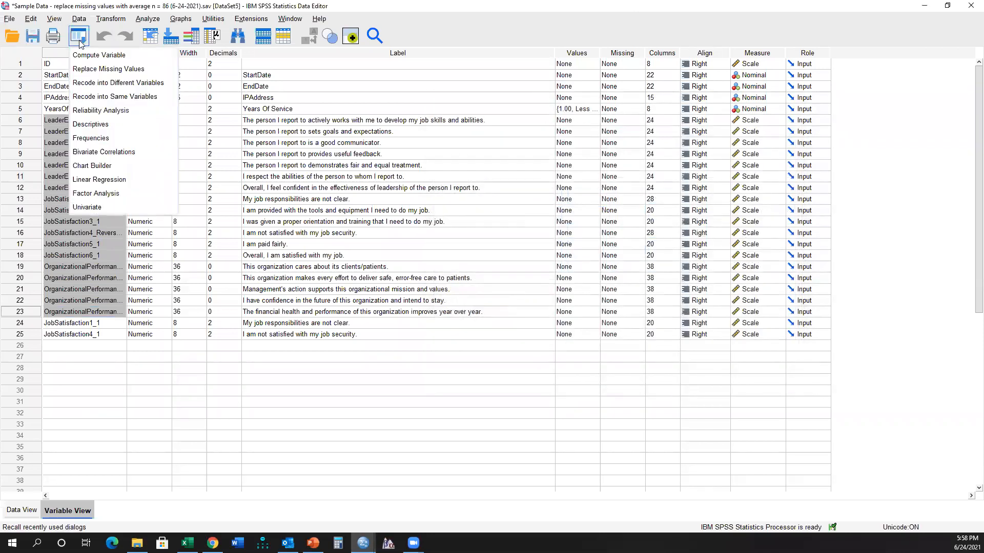
click(82, 56)
drag(497, 135, 350, 121)
text(JobSatisfact)
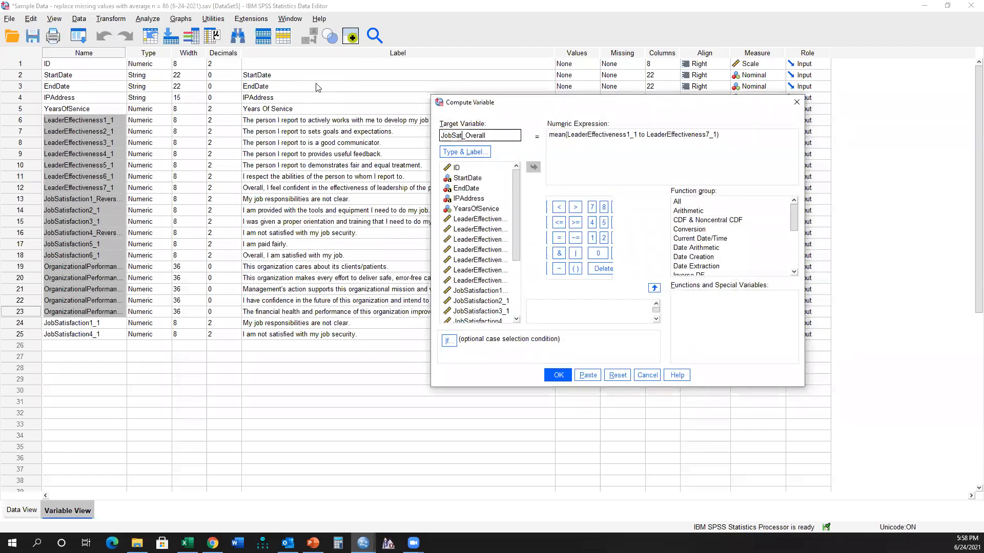
text(ion)
Set the numeric expression to mean(JobSatisfaction1_Reverse_1 to JobSatisfaction6_1) and compute the variable.
drag(721, 135, 567, 138)
key(BackSpace)
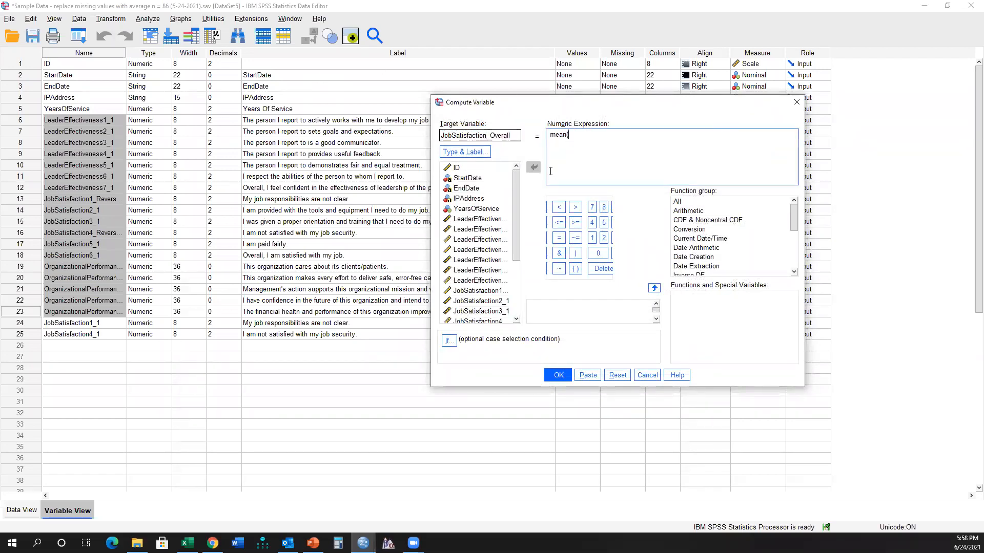
double_click(490, 292)
text(to)
scroll(489, 290, down, 1)
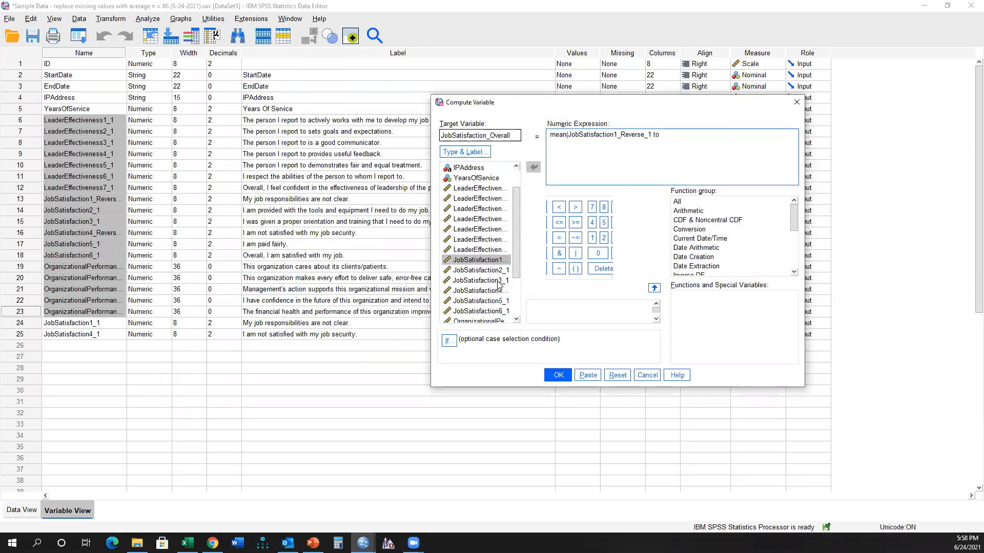
scroll(500, 286, down, 1)
double_click(498, 281)
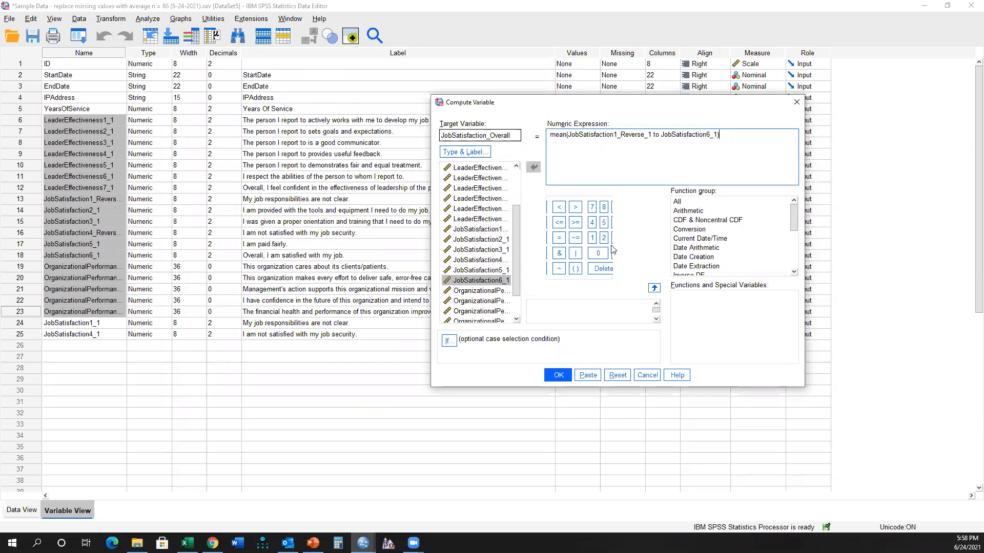
click(559, 375)
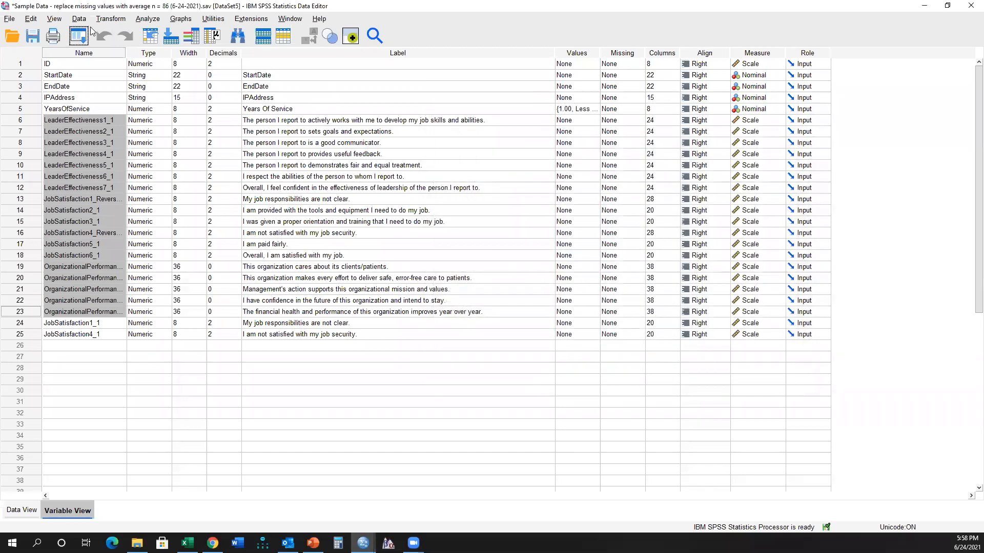
Recall the Compute Variable dialog and change the scale name in the target variable to OrganizationalPerformance.
click(79, 36)
click(89, 56)
drag(486, 138, 423, 137)
text(OrganizationalPerformance)
Set the numeric expression to mean(OrganizationalPerformance1_1 to OrganizationalPerformance5_1) and paste the compute command into the syntax.
drag(716, 135, 564, 135)
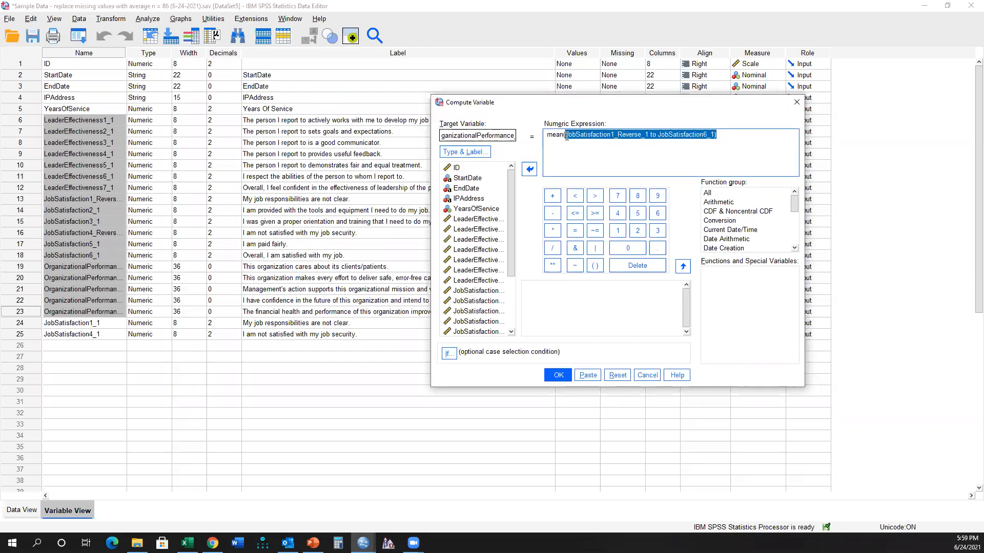
key(BackSpace)
scroll(477, 256, down, 3)
double_click(485, 270)
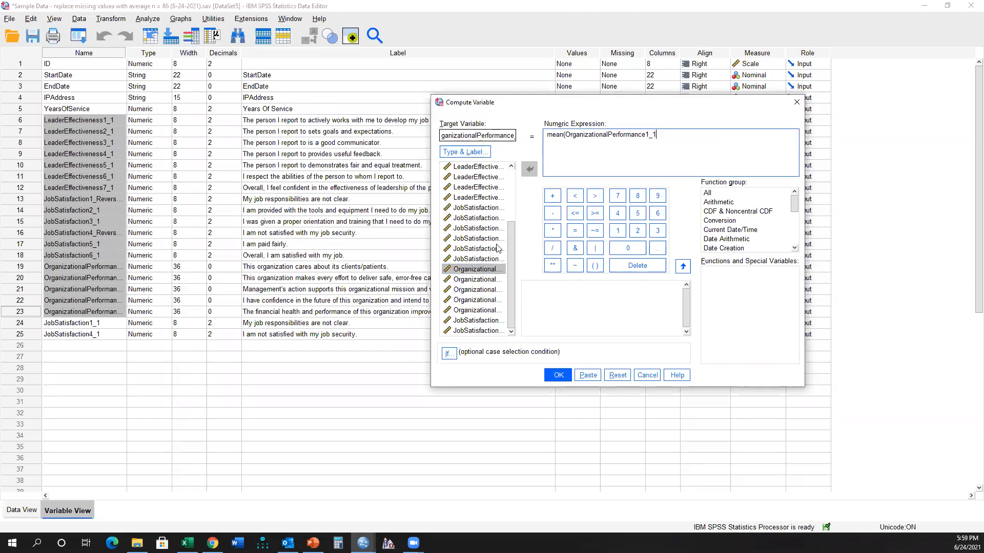
text(to)
right_click(494, 301)
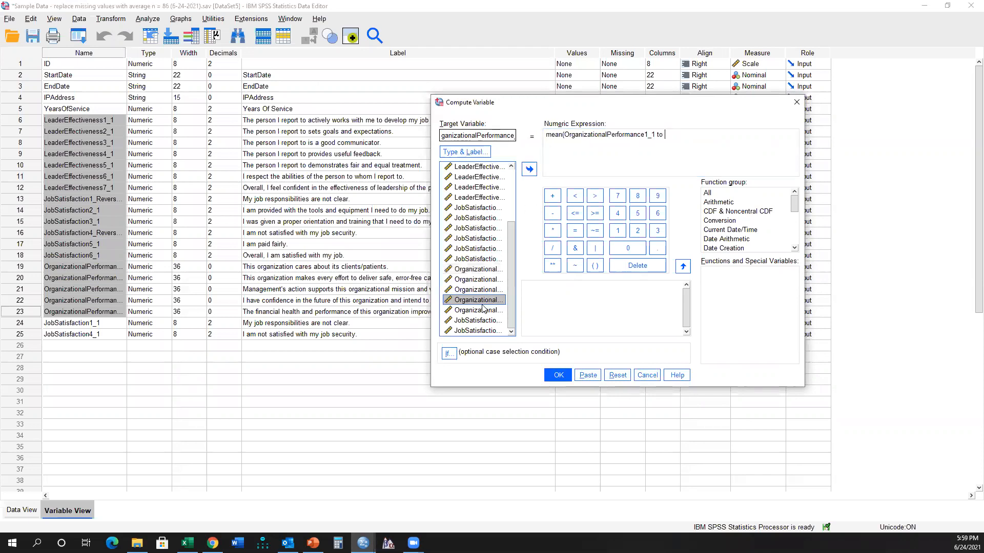
click(473, 287)
double_click(475, 310)
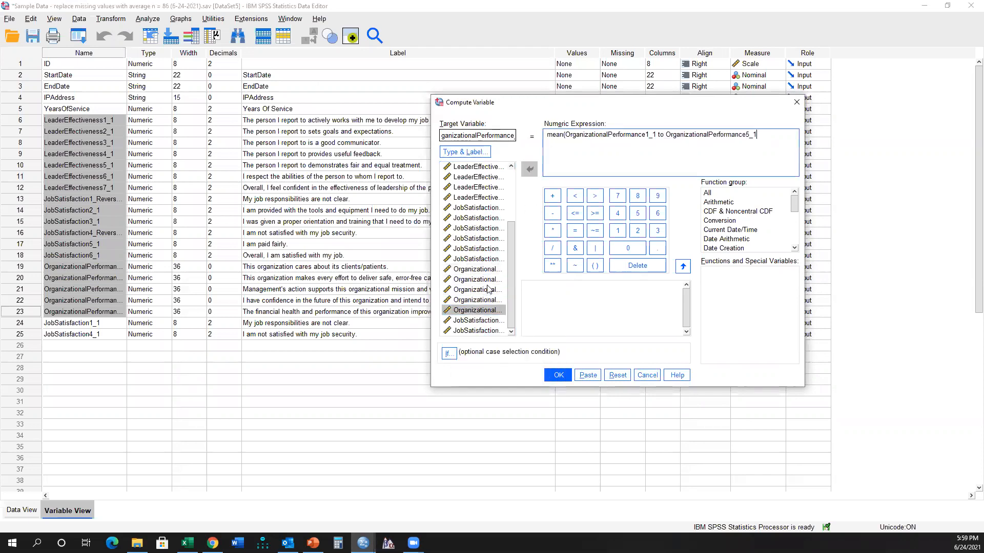
click(558, 375)
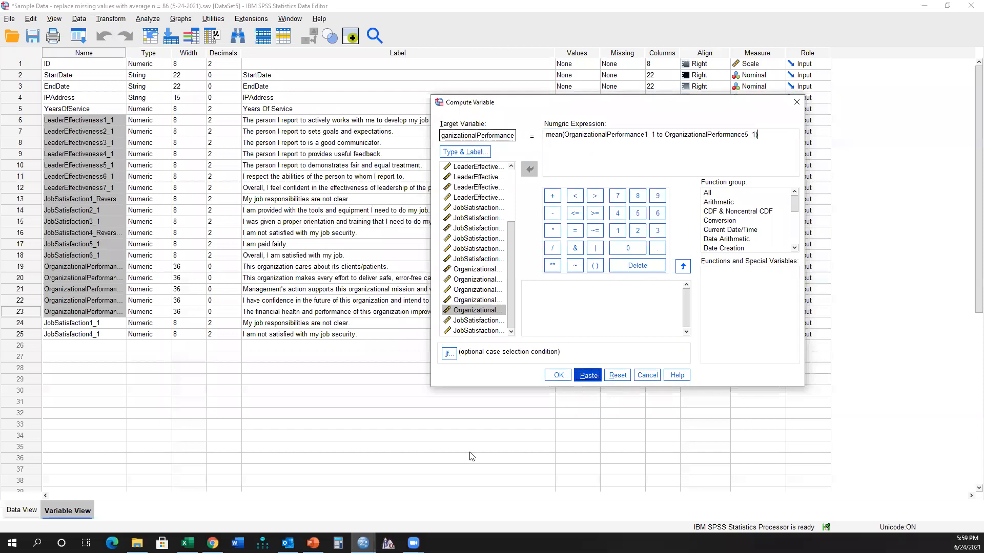
In the syntax file, add the comment "*Creating composite scores." directly above the LeaderEffectiveness_Overall compute command.
mouse_move(363, 543)
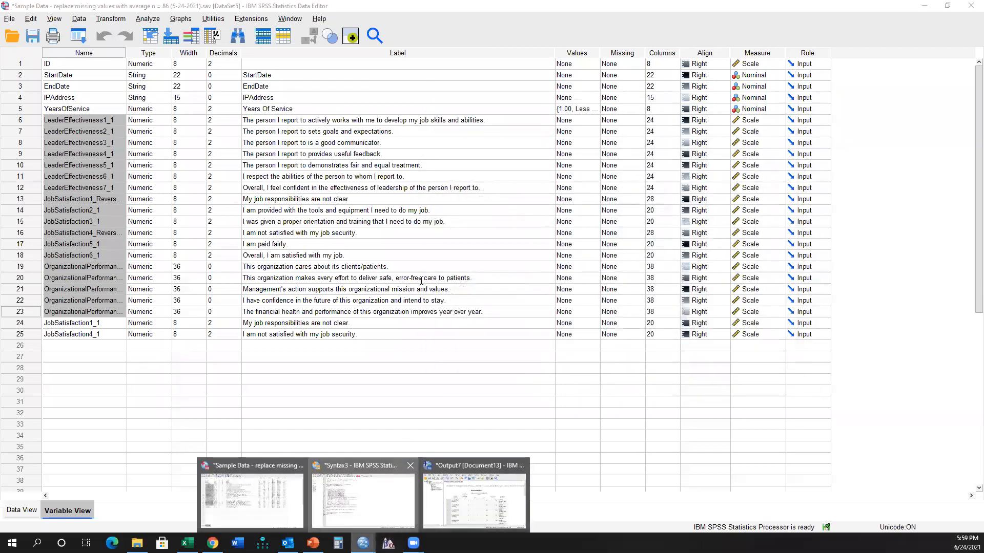
click(390, 499)
click(429, 312)
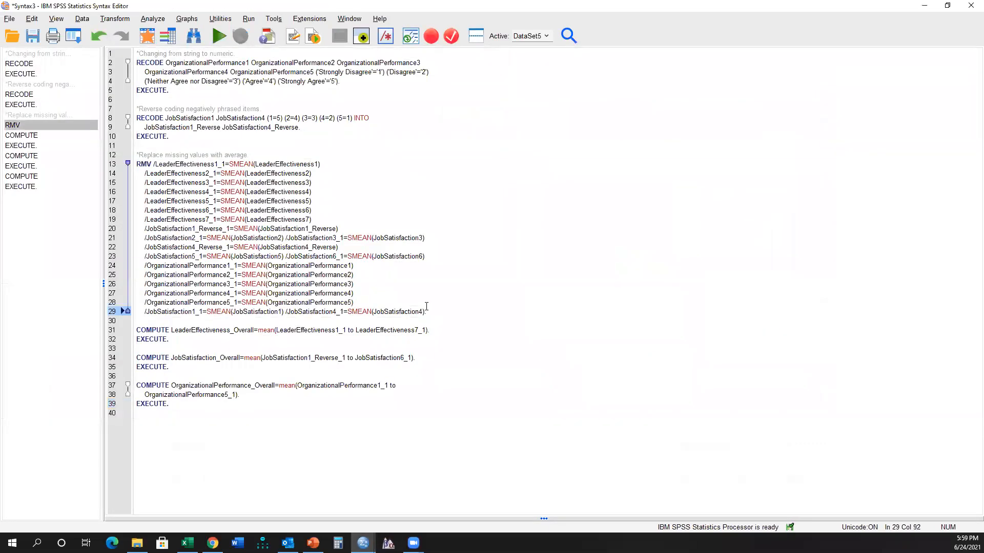
key(Return)
key(Return)
text(*)
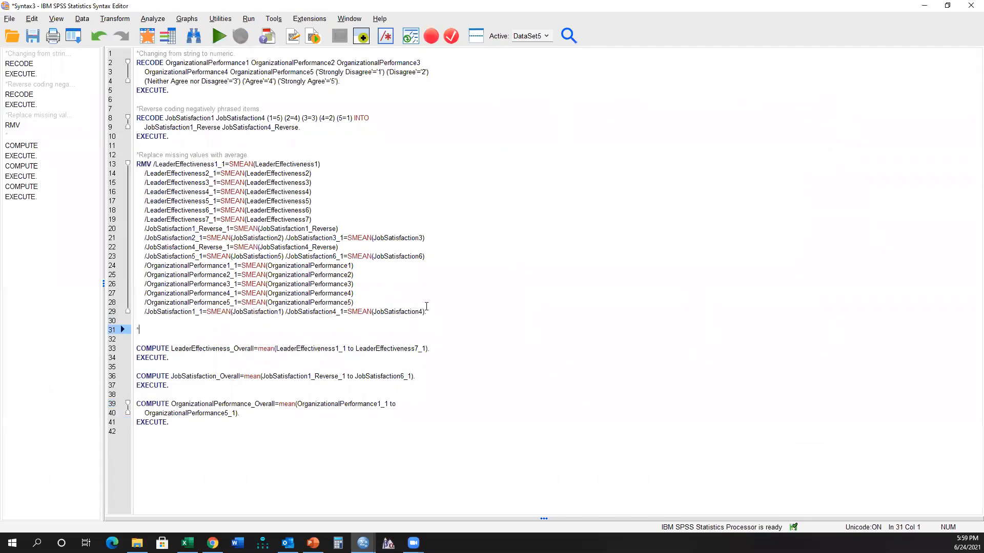
text(Creating )
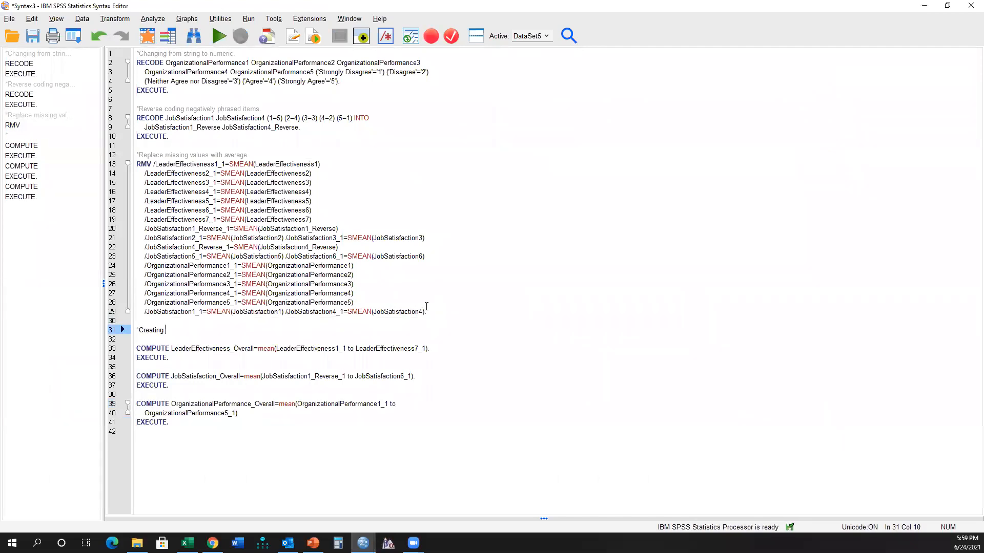
text(composite scores.)
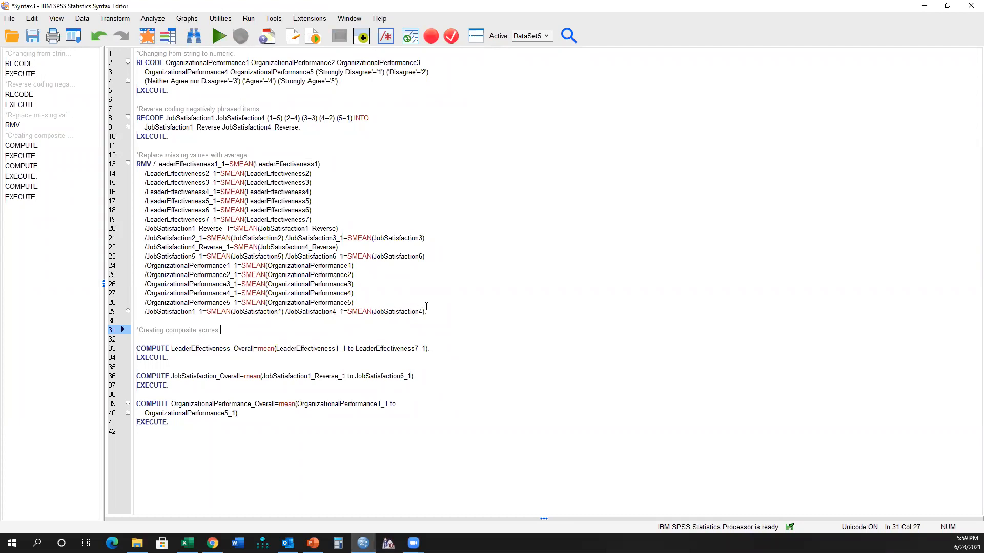
key(Delete)
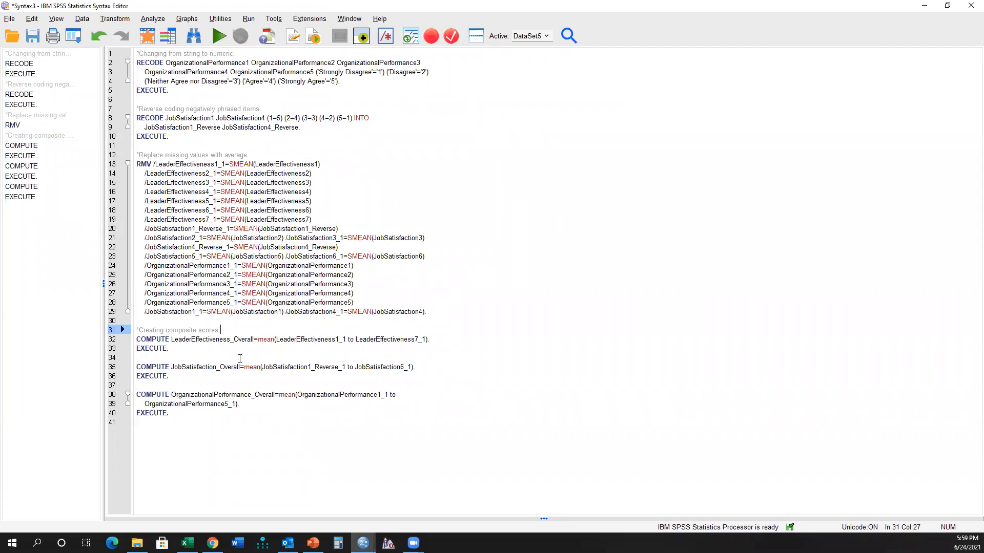
Run the whole composite scores syntax block with its three compute commands and return to the dataset window.
drag(205, 422, 131, 320)
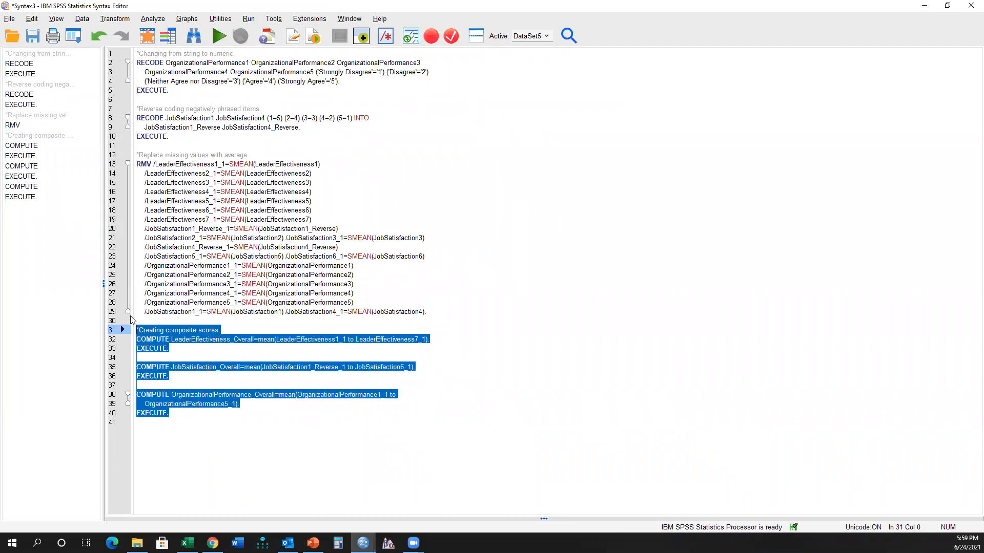
click(219, 36)
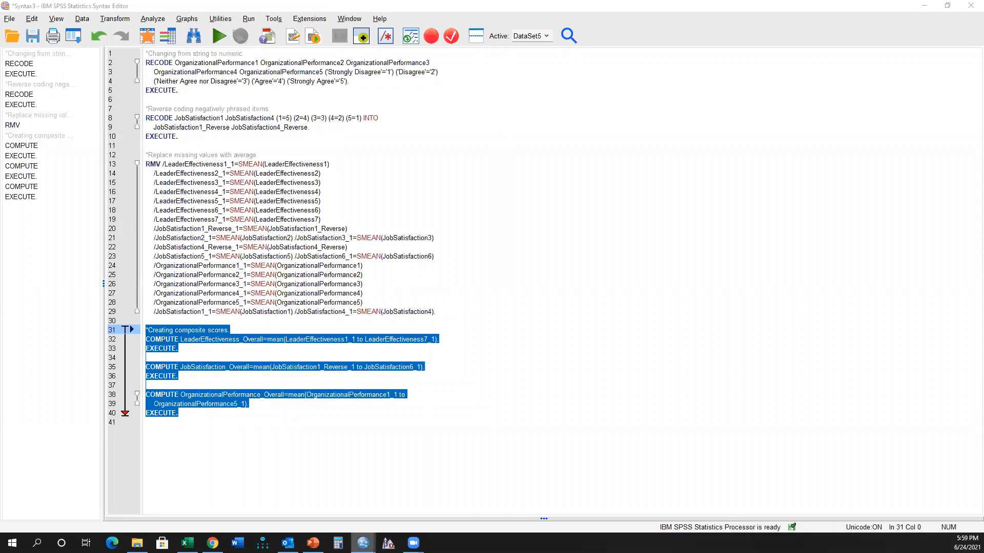
mouse_move(363, 543)
click(277, 492)
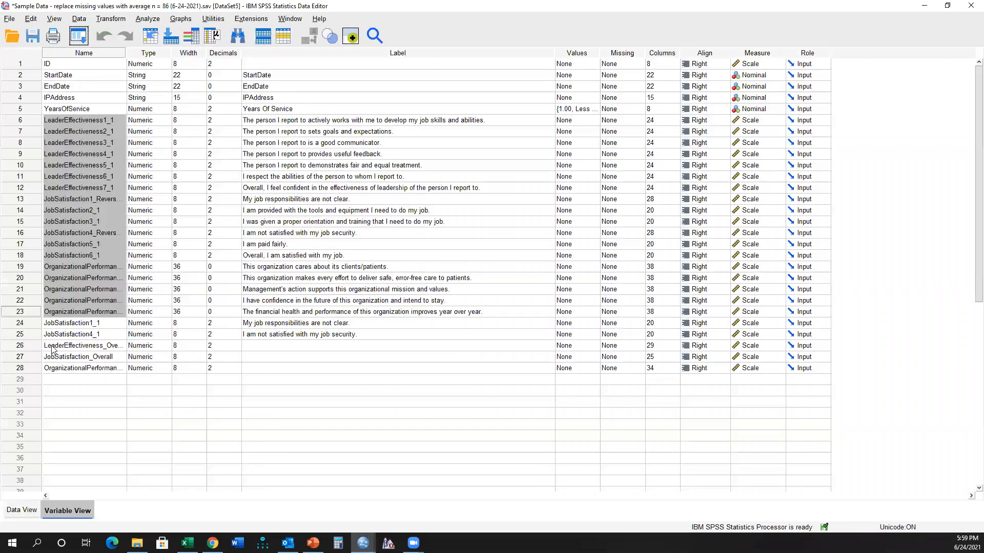
Widen the Name column to fit the full variable names and go to the LeaderEffectiveness_Overall column in the data.
click(110, 54)
drag(126, 53, 240, 53)
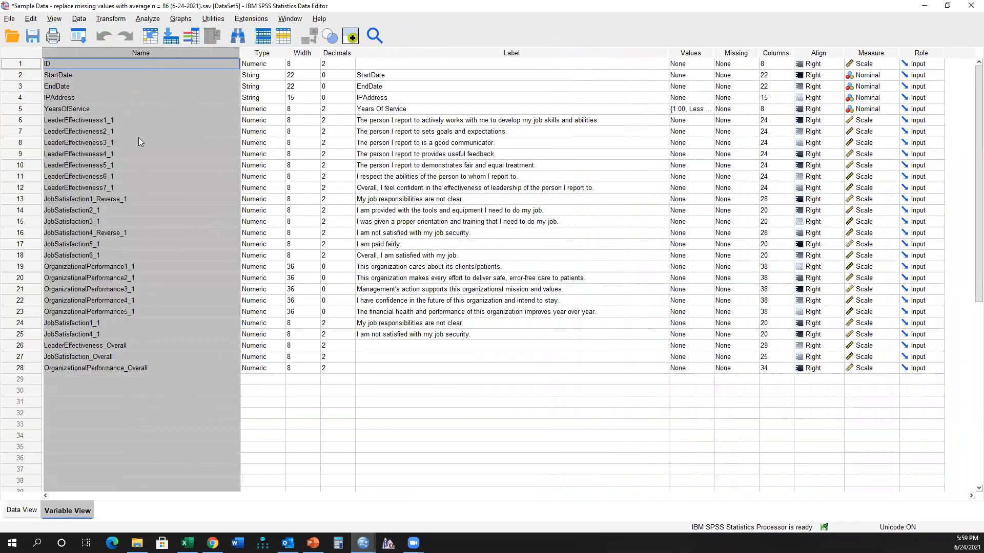
click(39, 349)
click(36, 357)
click(36, 368)
click(33, 345)
double_click(32, 345)
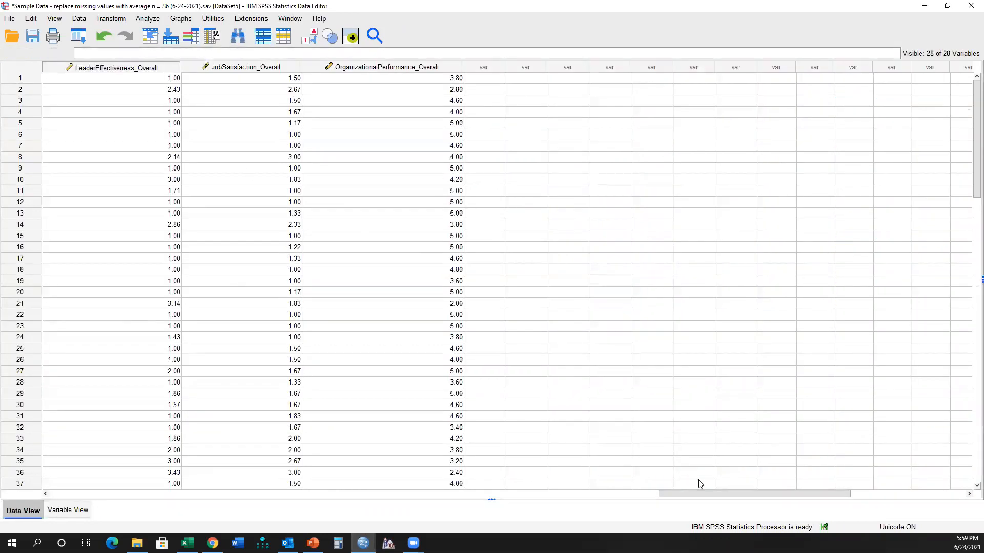
Examine the case values of the three overall composite scores for leader effectiveness, job satisfaction and organizational performance.
drag(698, 493, 675, 494)
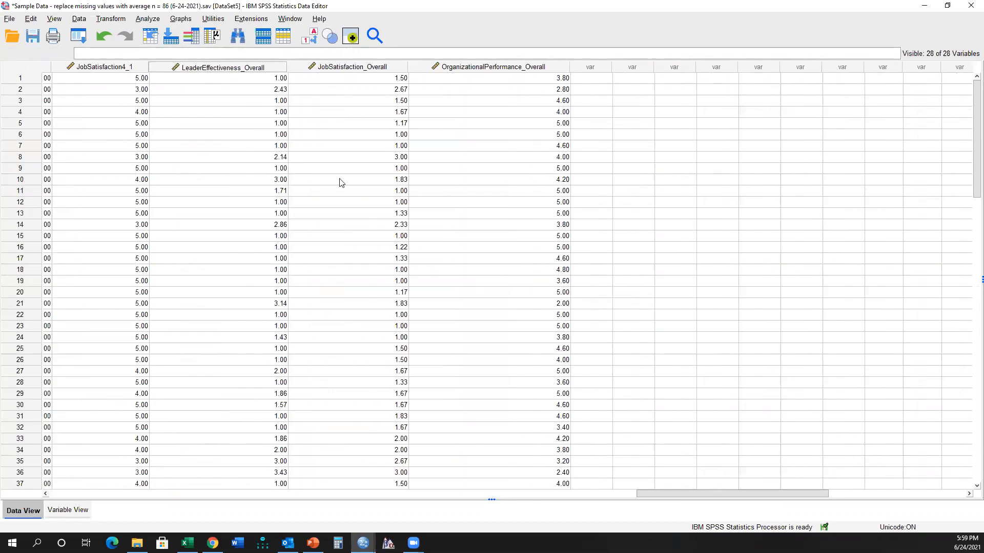
click(231, 78)
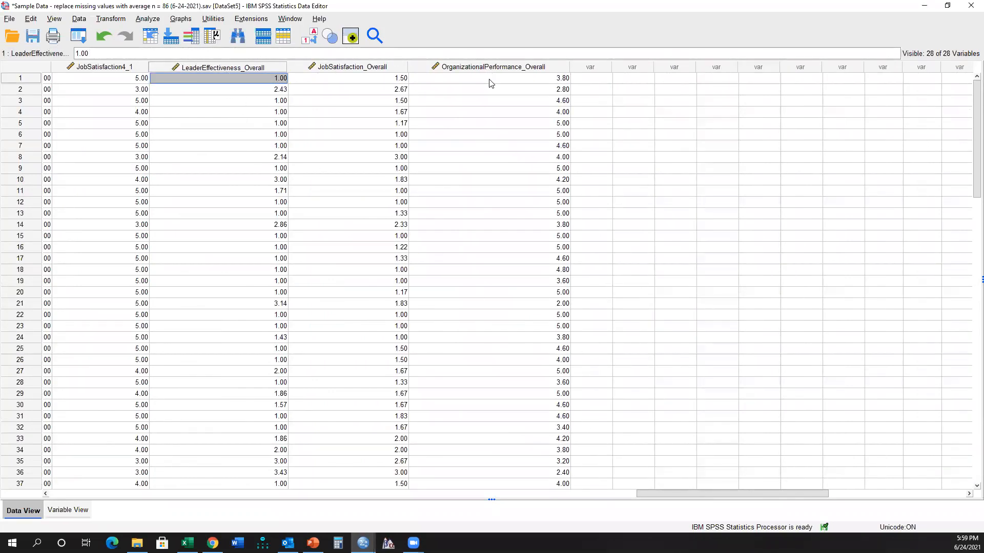
click(502, 78)
scroll(495, 123, down, 15)
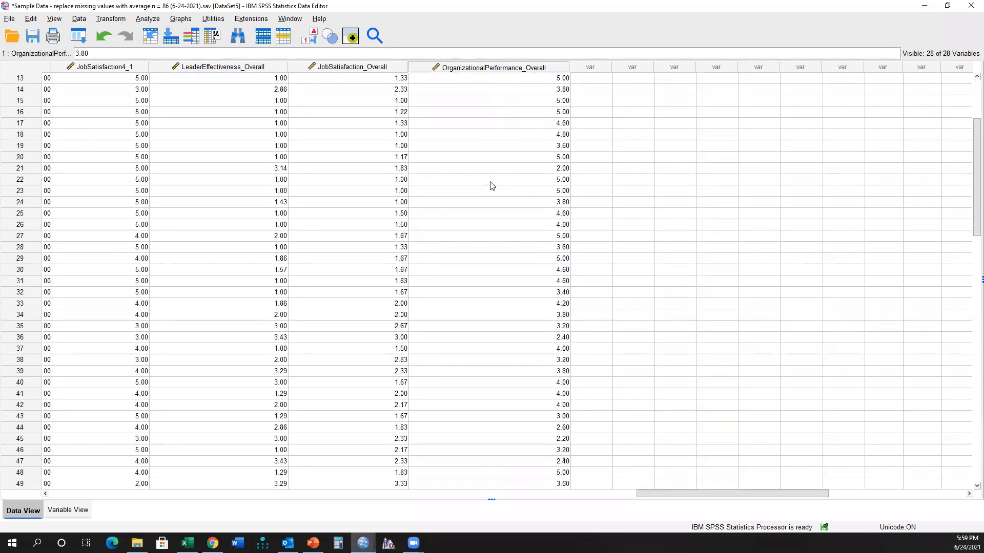
scroll(430, 238, down, 7)
scroll(433, 236, up, 20)
scroll(395, 392, down, 1)
scroll(358, 466, up, 1)
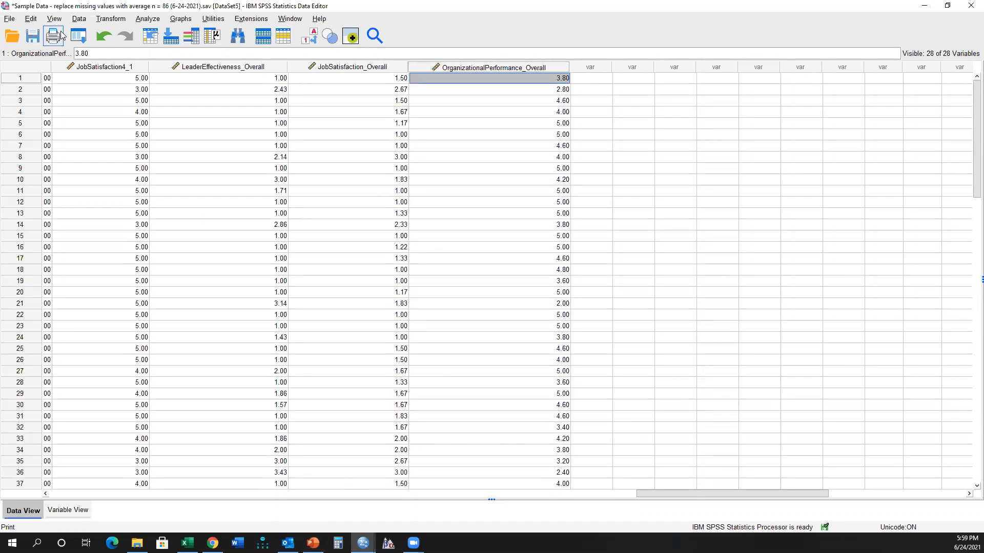
Run Descriptives on the three overall composite variables with standardized values saved as variables.
click(138, 20)
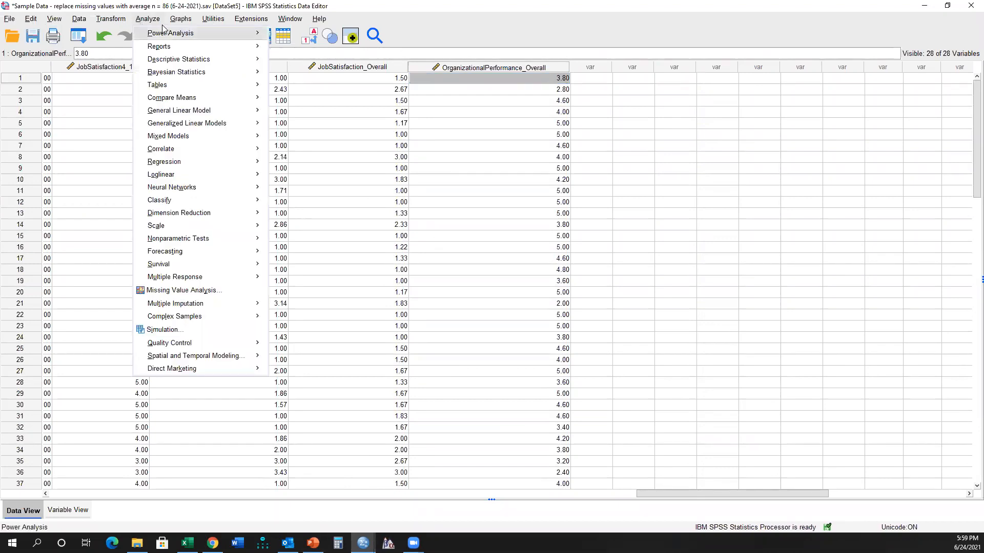
click(159, 20)
click(159, 21)
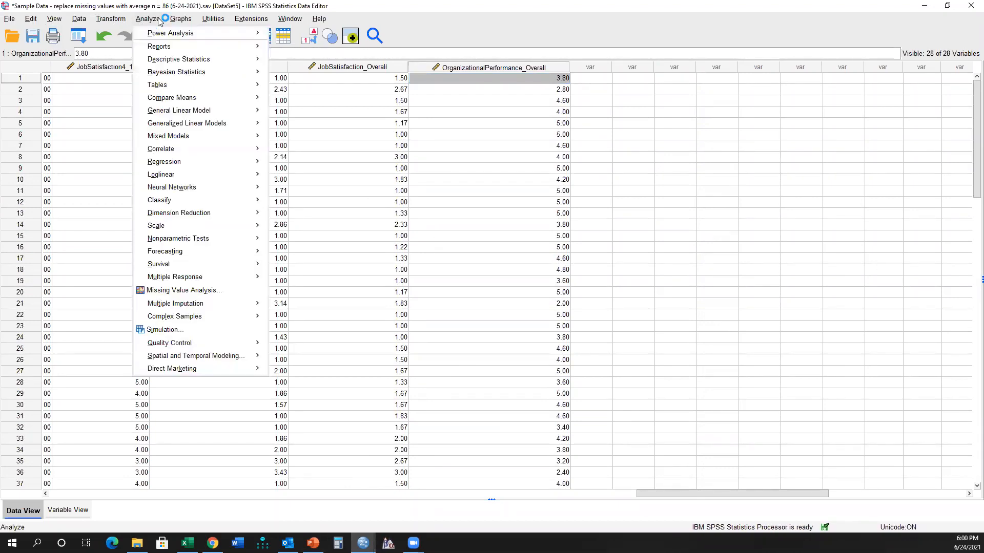
mouse_move(204, 61)
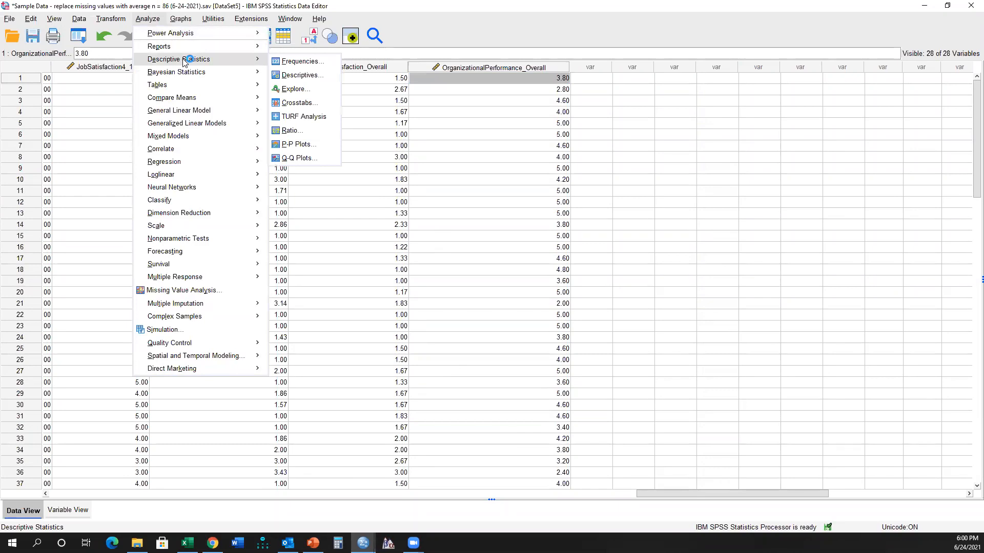
click(294, 77)
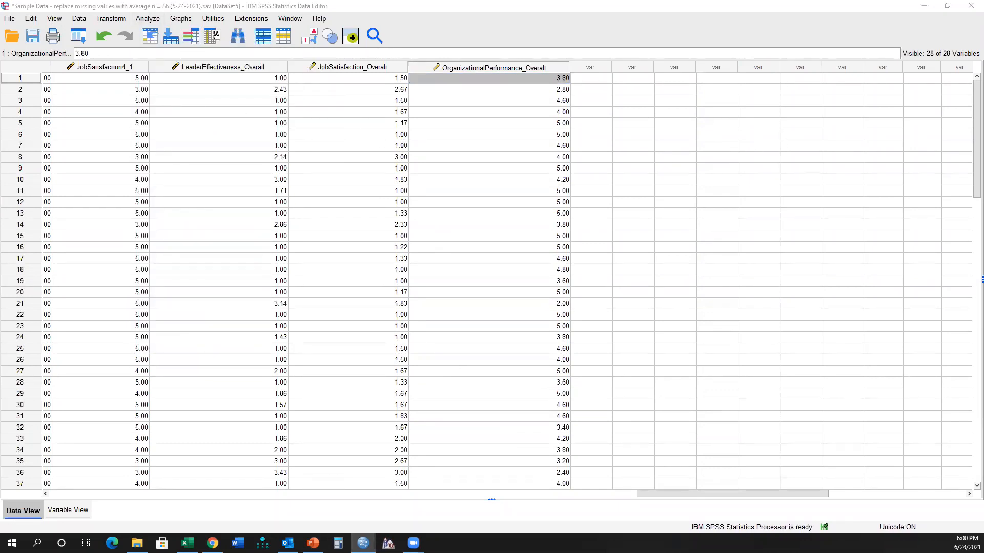
scroll(636, 245, down, 7)
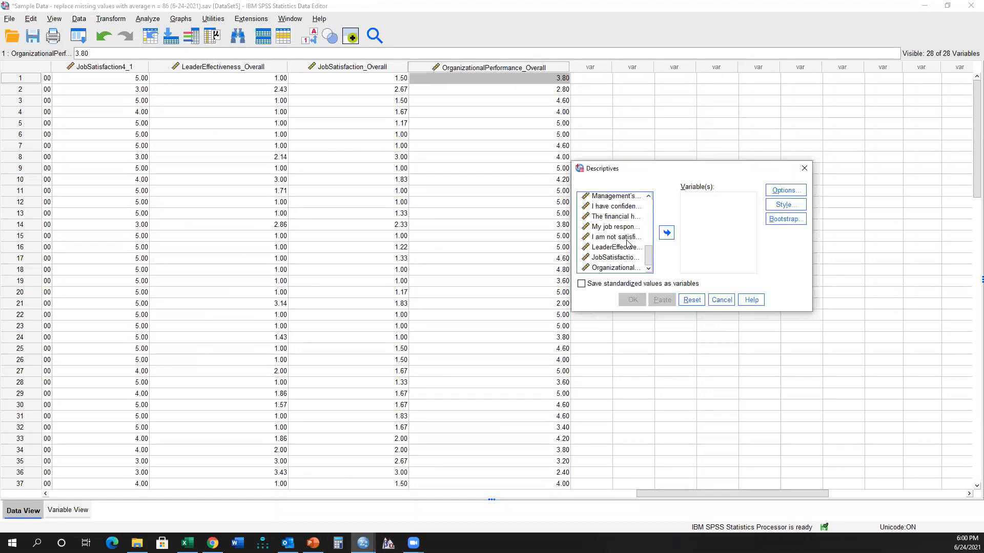
click(622, 249)
shift+click(622, 267)
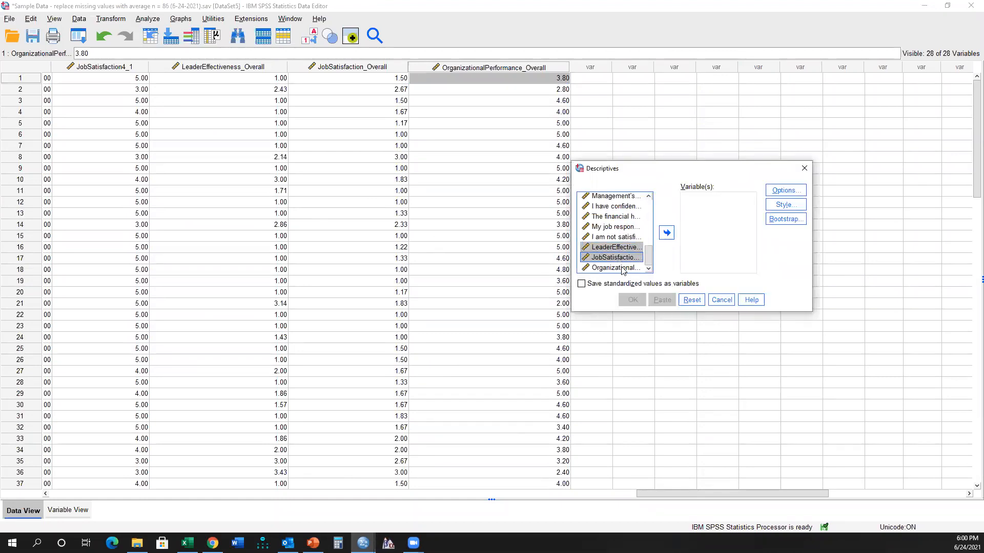
click(667, 234)
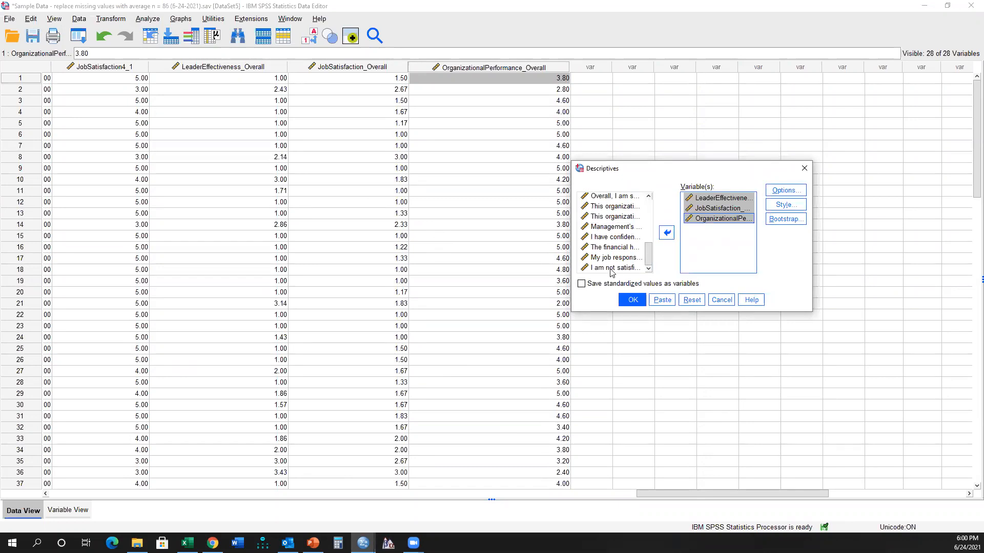
click(583, 284)
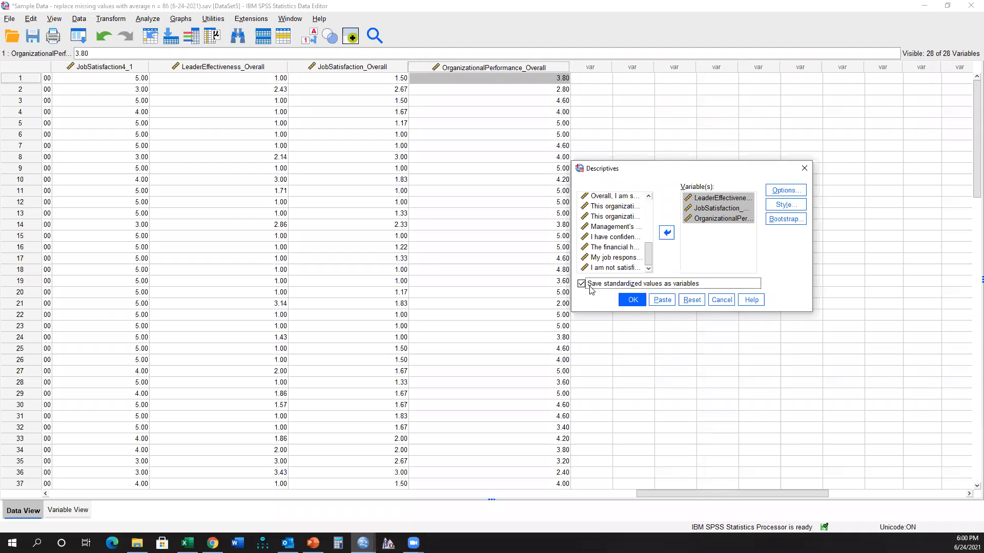
click(630, 301)
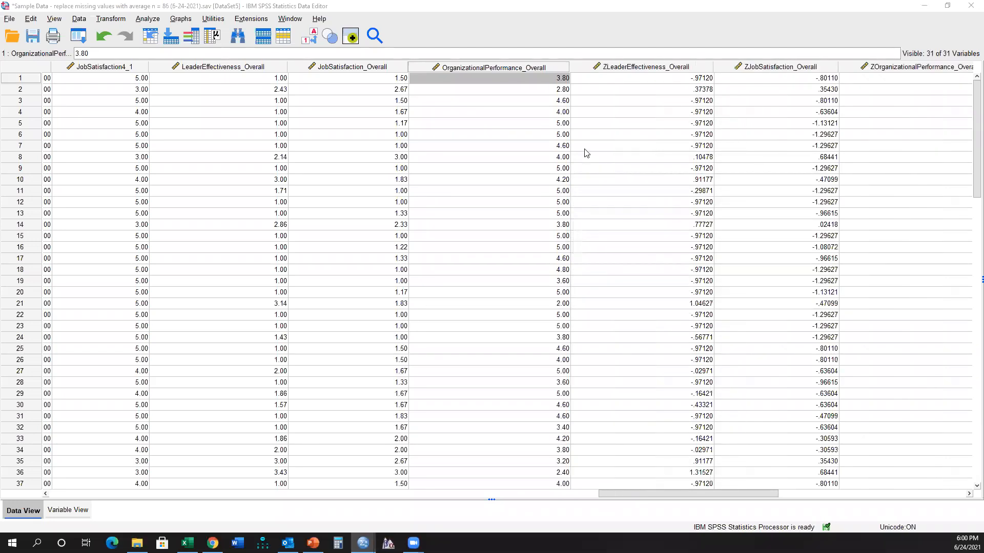
Switch to the PowerPoint slide on composite scores and highlight the ± 3.29 standard deviation criterion for univariate outliers.
drag(756, 494, 776, 494)
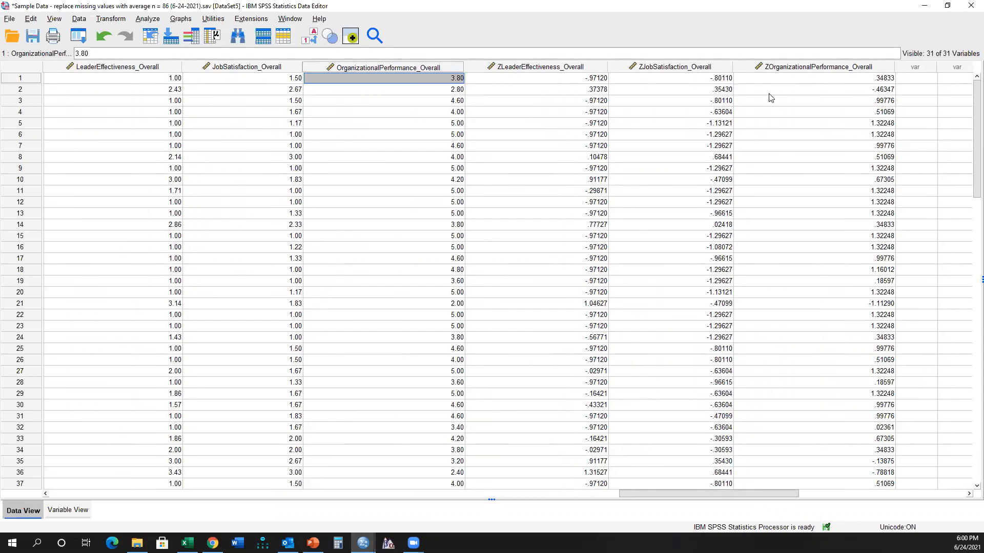
click(312, 543)
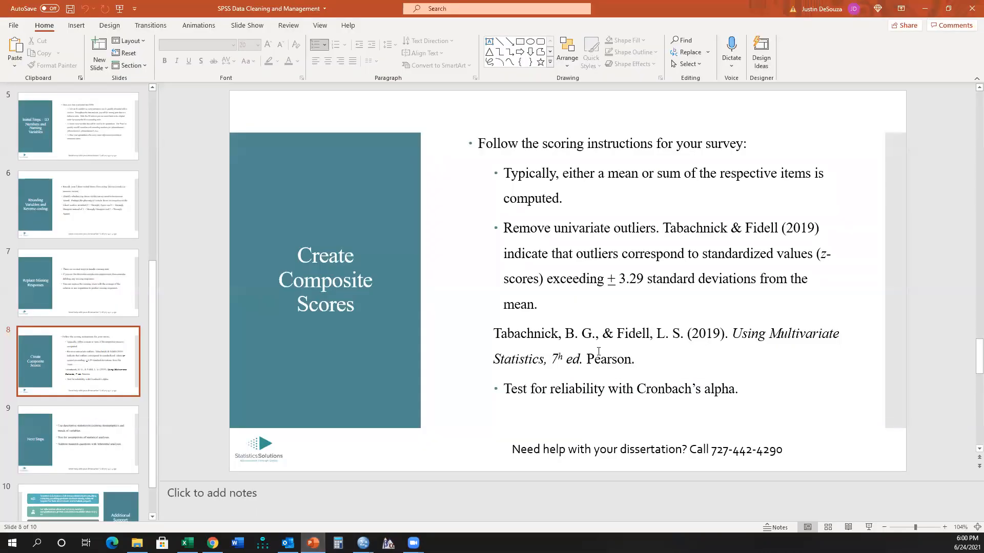
drag(593, 298, 663, 230)
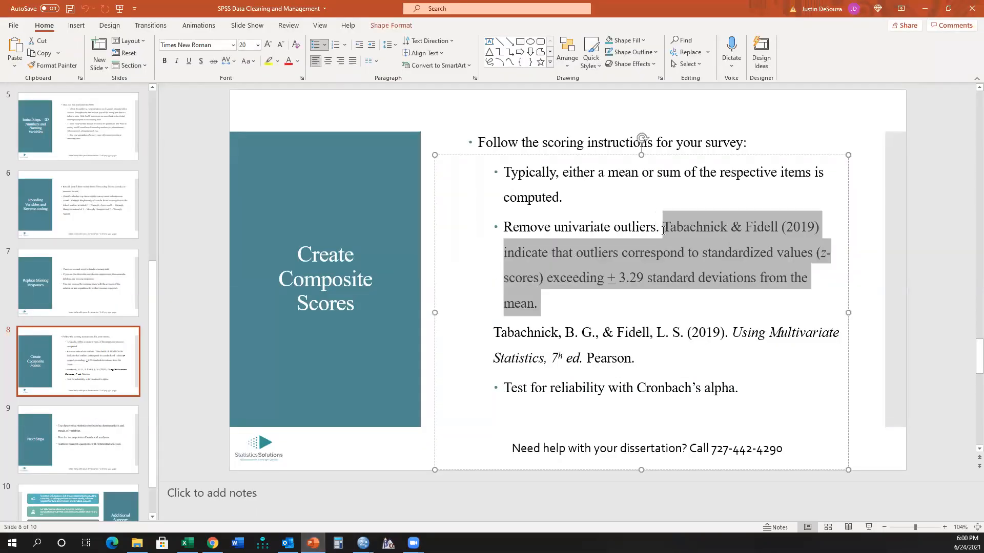
click(608, 277)
drag(608, 277, 639, 279)
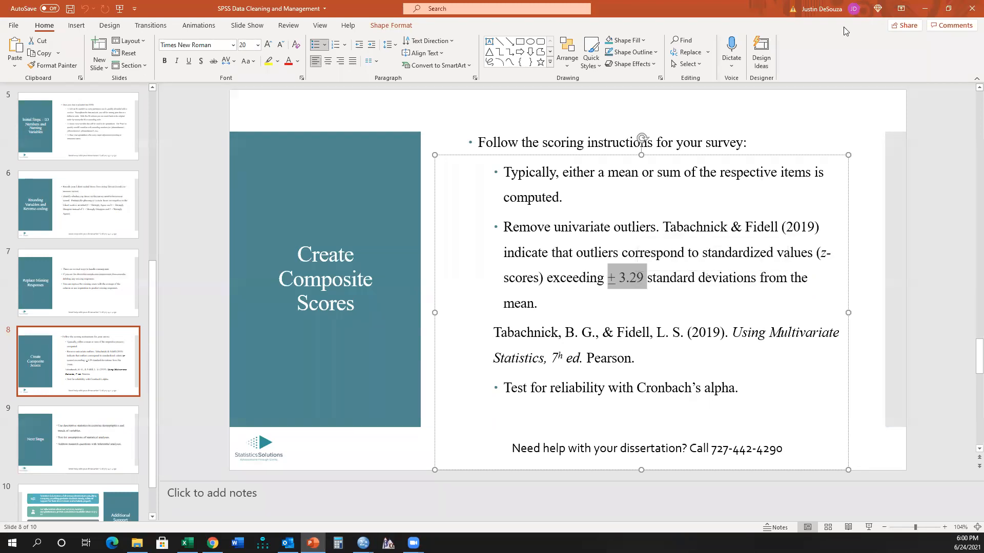
Switch back to the SPSS data and sort the cases by ZLeaderEffectiveness_Overall in descending order to check its highest value.
click(924, 8)
click(429, 122)
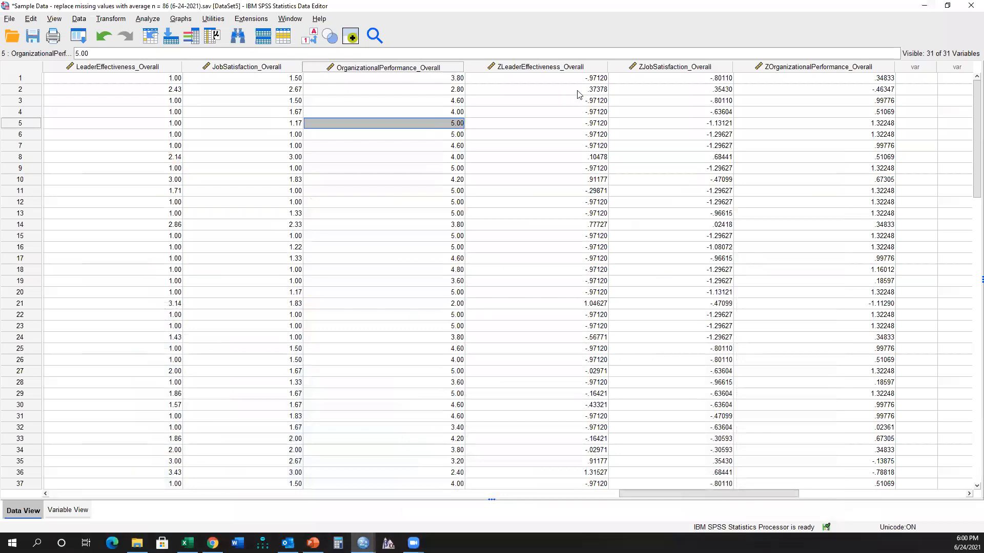
click(570, 69)
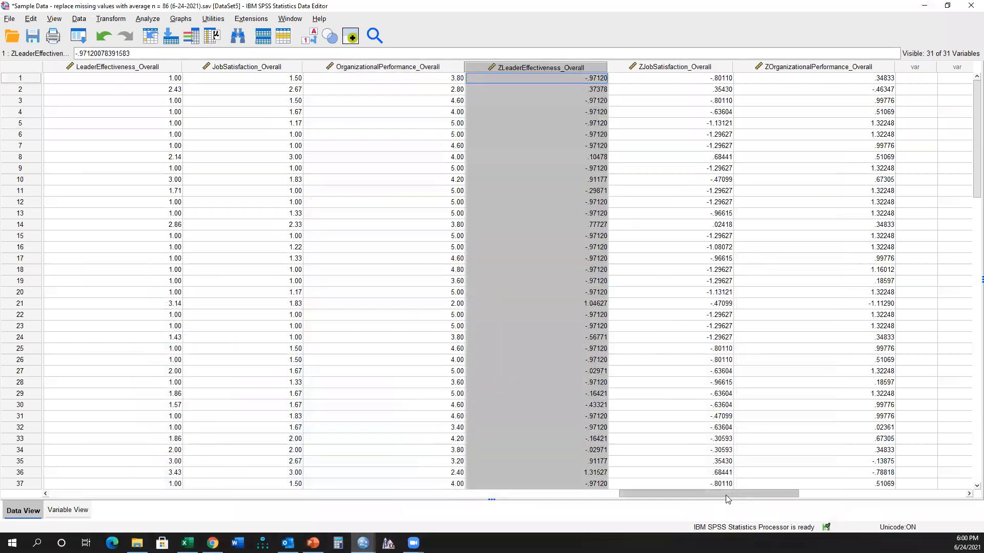
drag(726, 495, 735, 492)
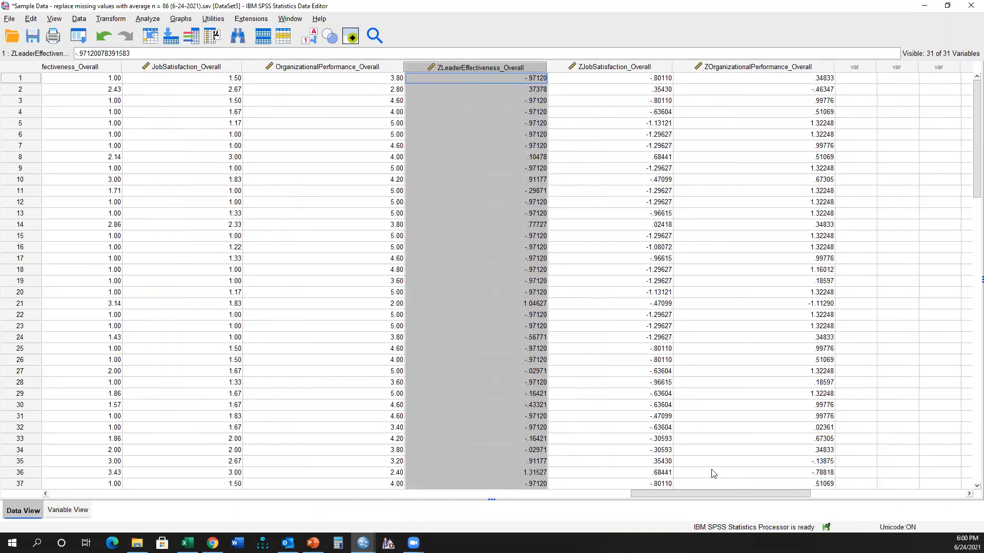
right_click(519, 74)
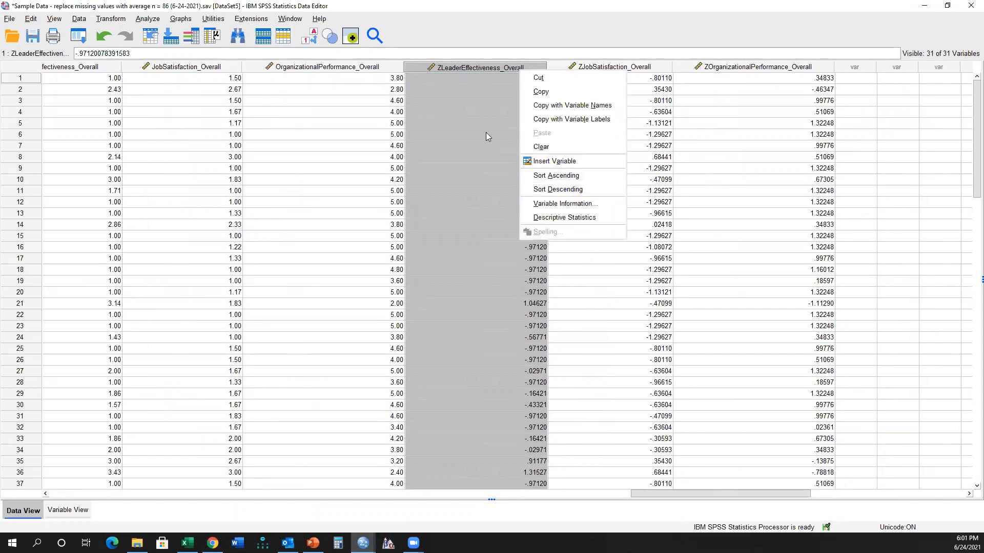
click(472, 119)
click(485, 69)
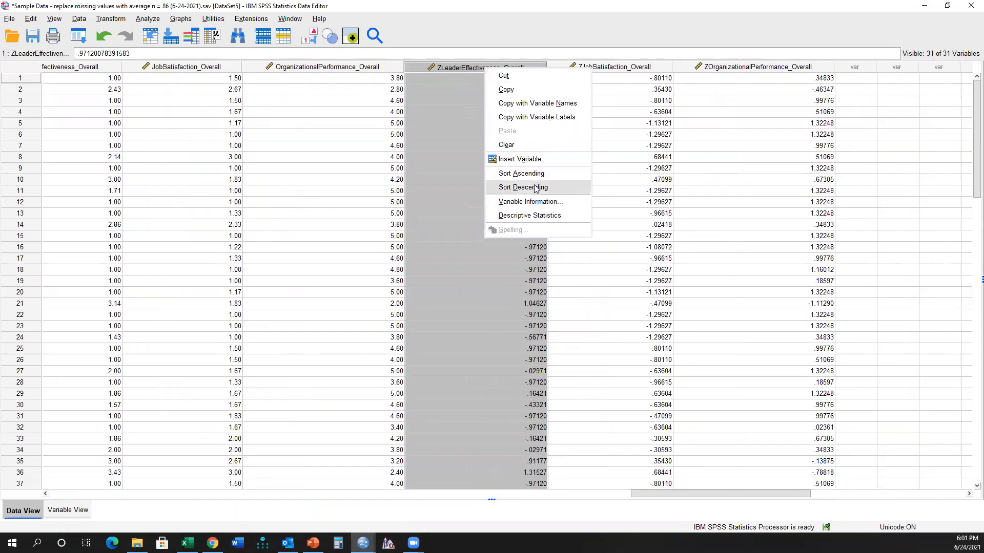
click(536, 189)
click(529, 82)
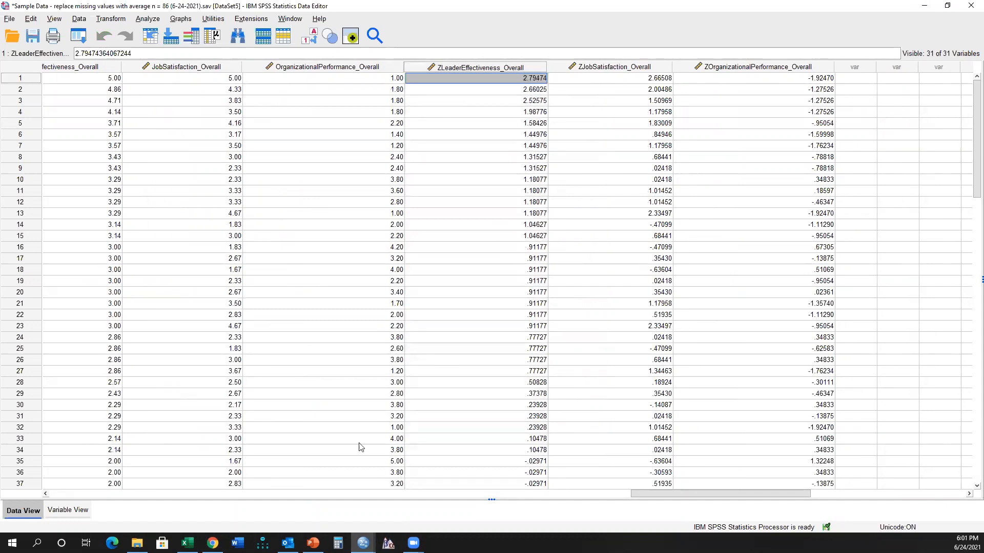
Review the ± 3.29 criterion on the PowerPoint slide, return to SPSS, and sort the cases by ZLeaderEffectiveness_Overall in ascending order.
click(312, 542)
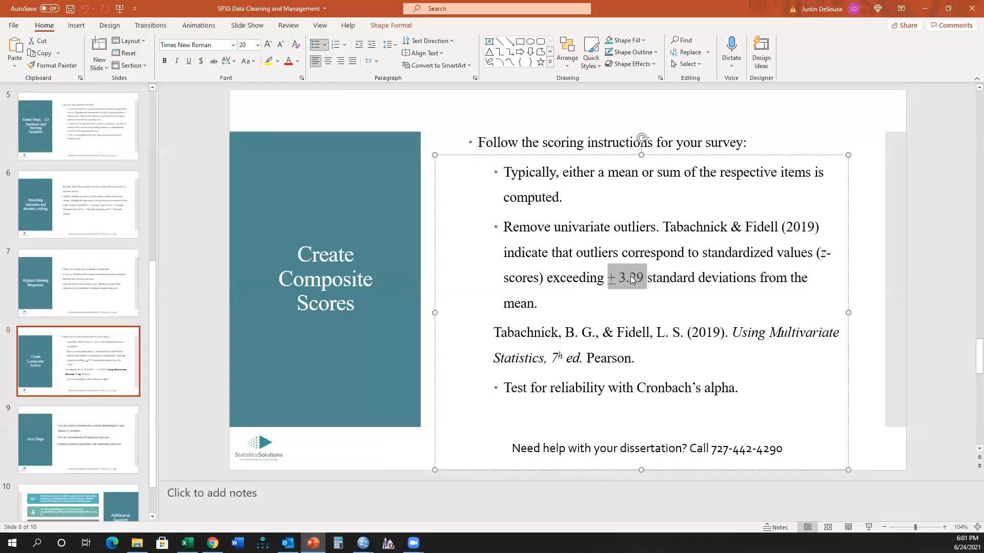
click(924, 9)
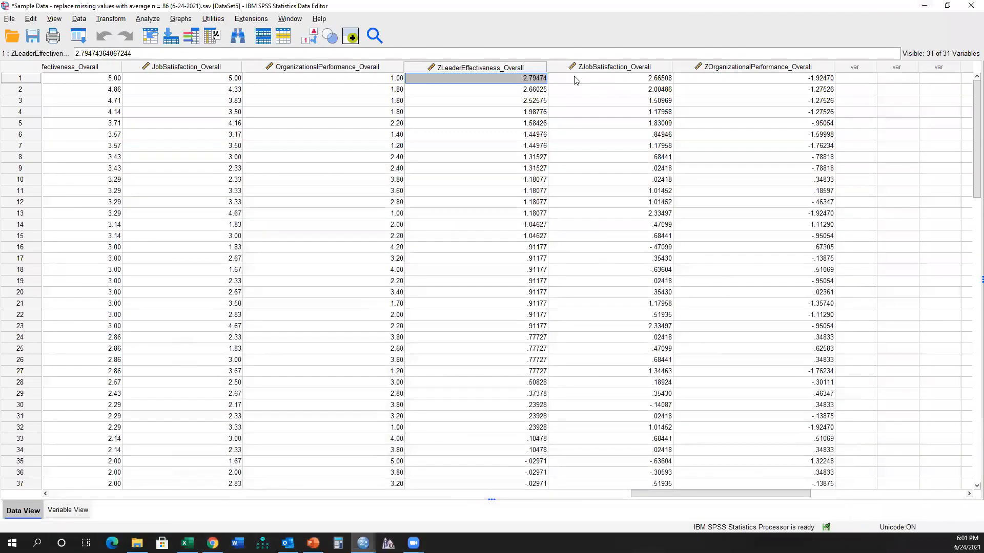
right_click(529, 70)
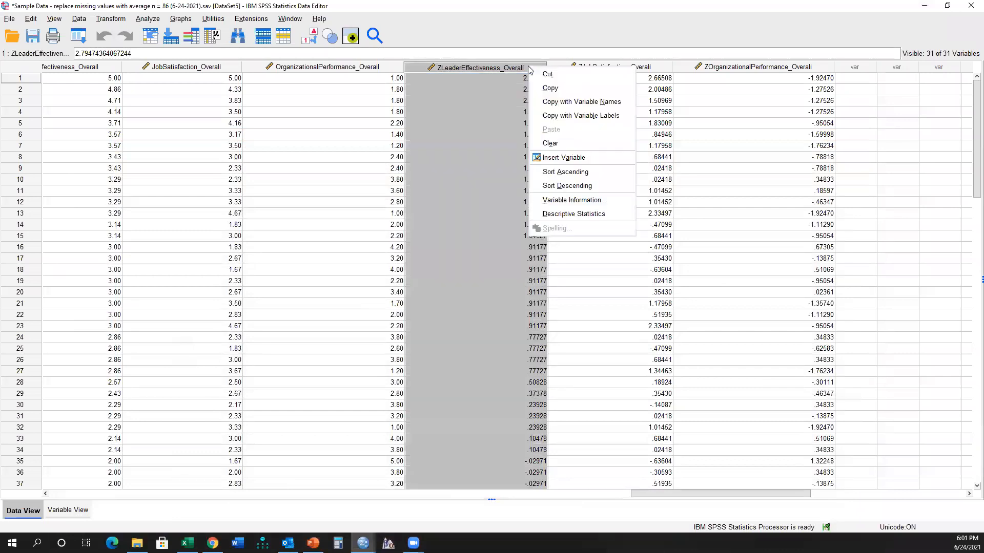
click(573, 171)
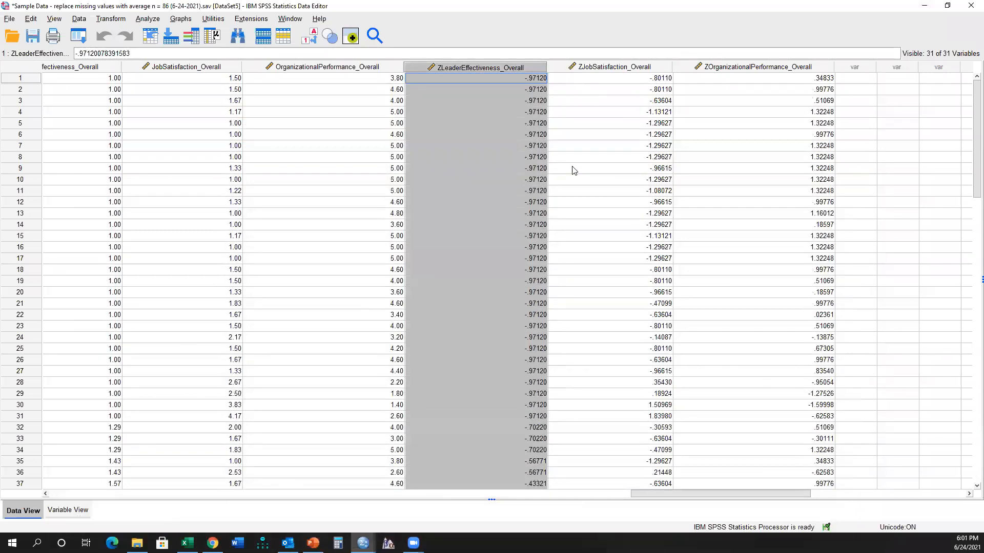
click(521, 89)
click(529, 78)
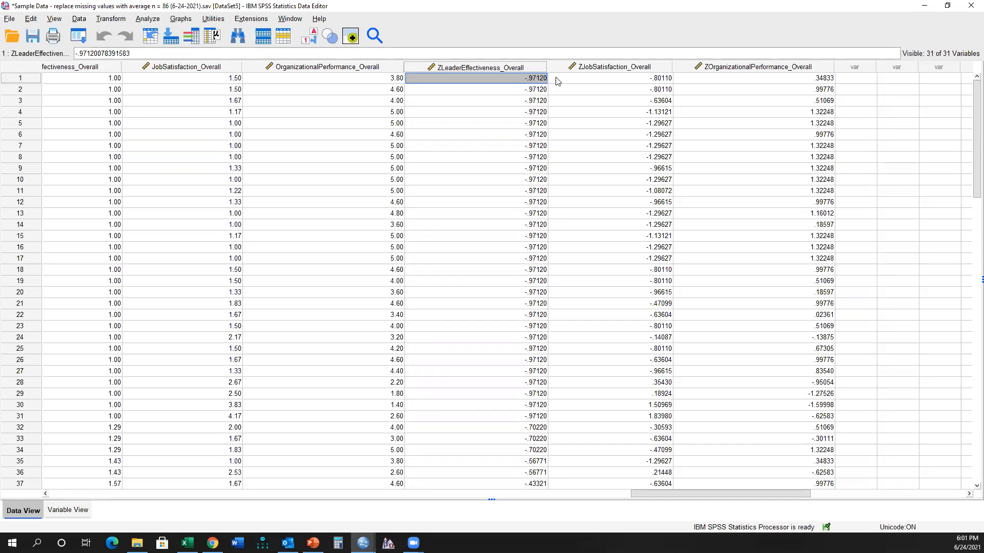
click(491, 70)
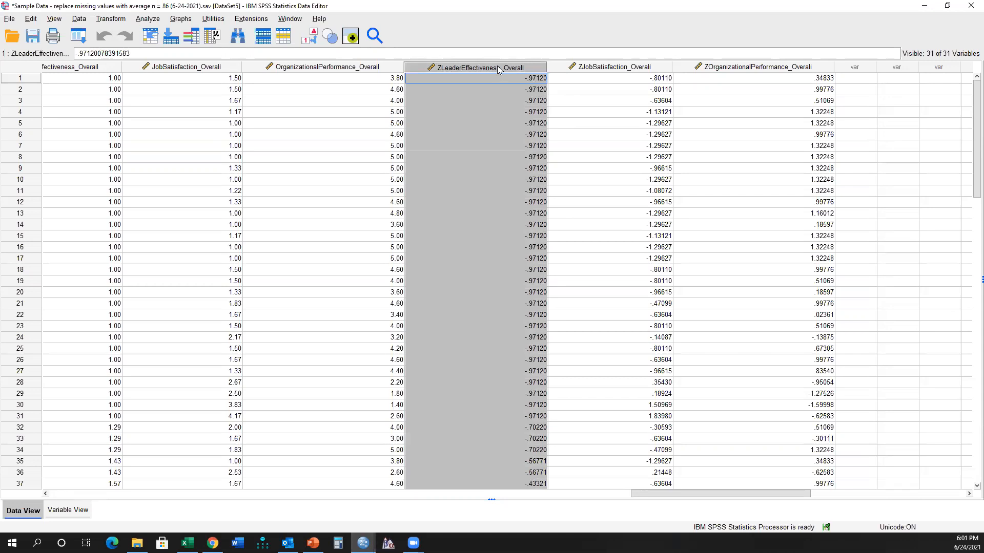
Sort the cases by ZJobSatisfaction_Overall in ascending and again in descending order to check both extremes.
right_click(580, 70)
click(639, 171)
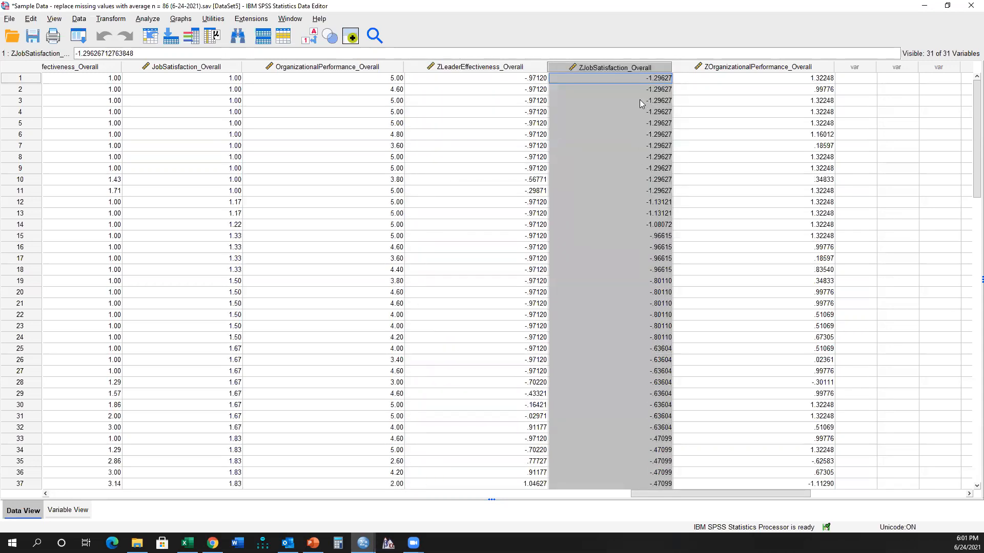
right_click(643, 68)
click(633, 68)
right_click(644, 71)
click(663, 186)
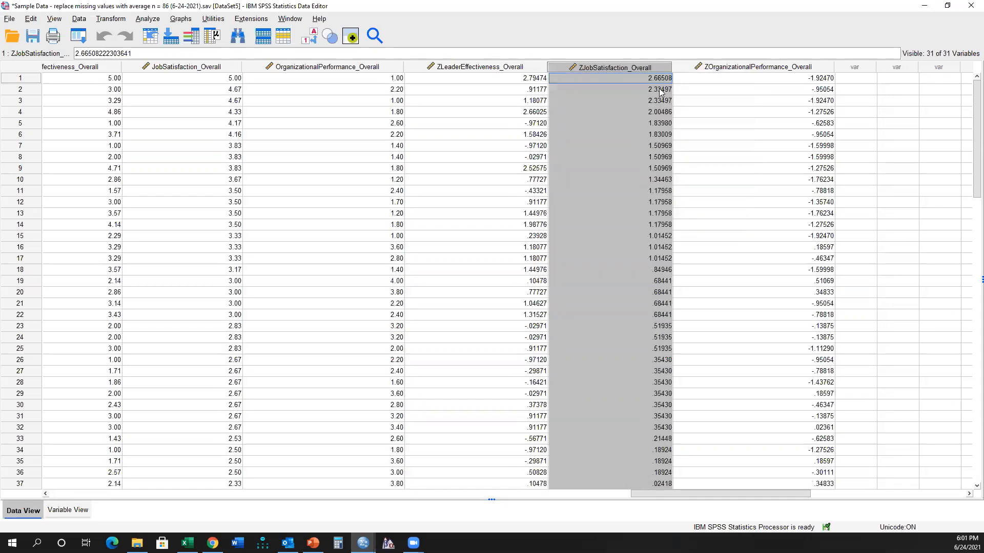
Sort the cases by ZOrganizationalPerformance_Overall in ascending and again in descending order, and check the values down to the last case.
click(718, 69)
right_click(719, 70)
click(753, 171)
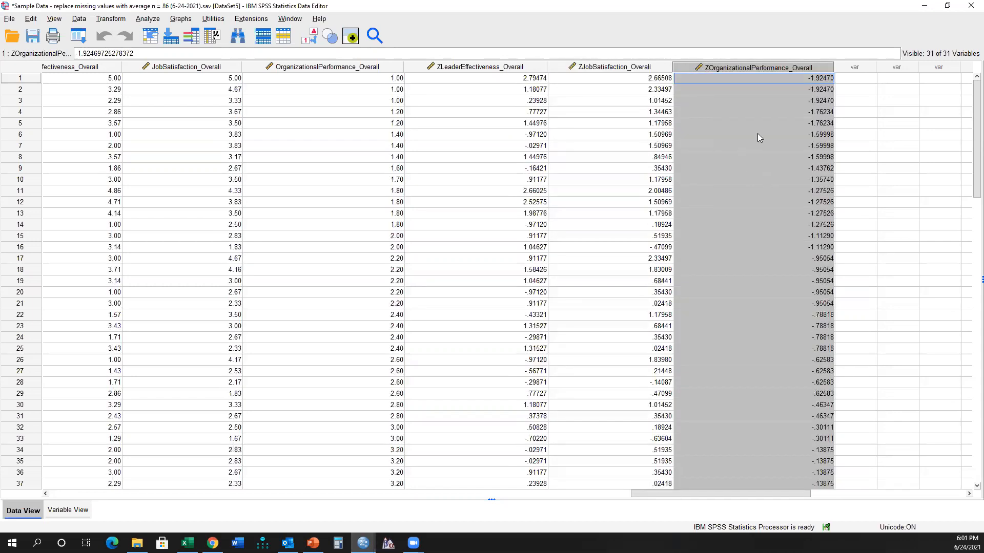
right_click(804, 78)
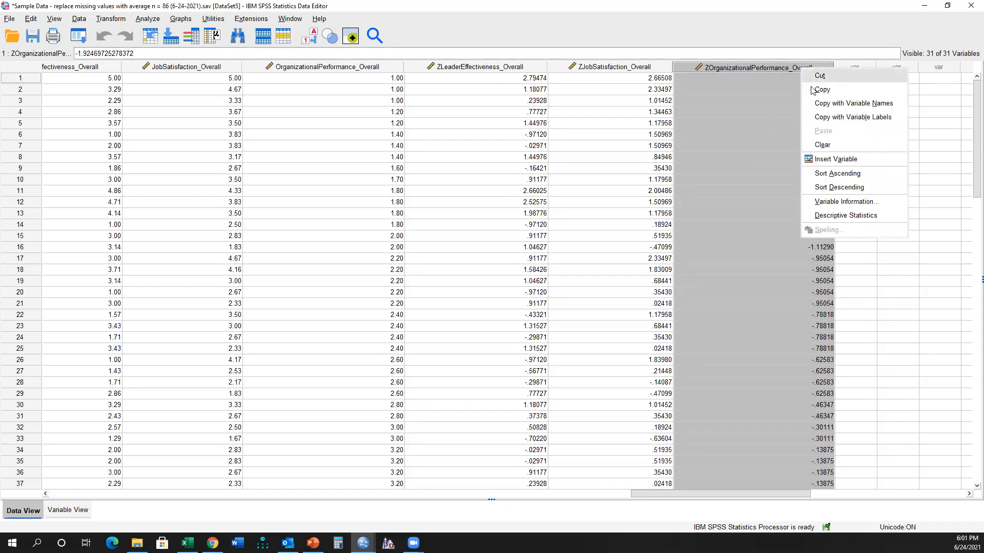
click(820, 187)
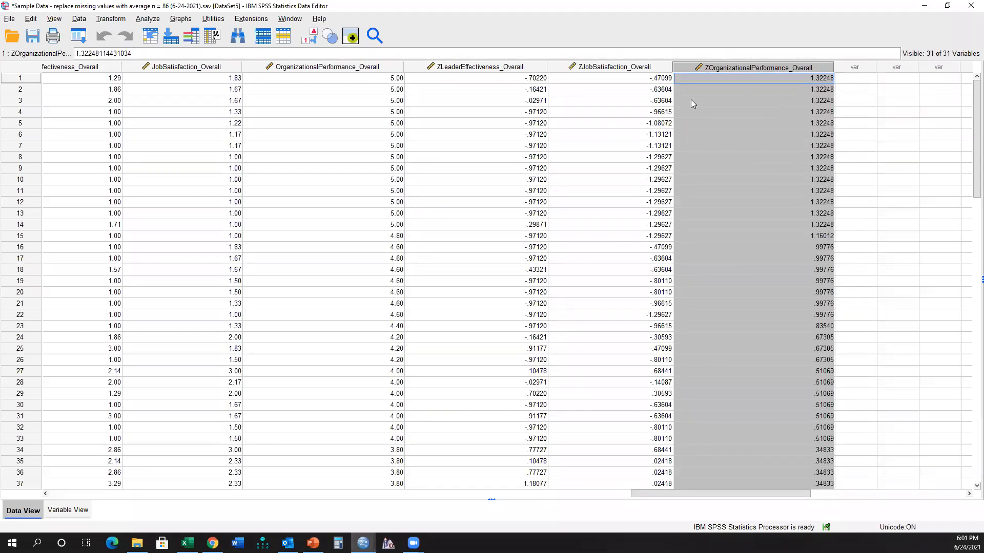
scroll(722, 265, down, 20)
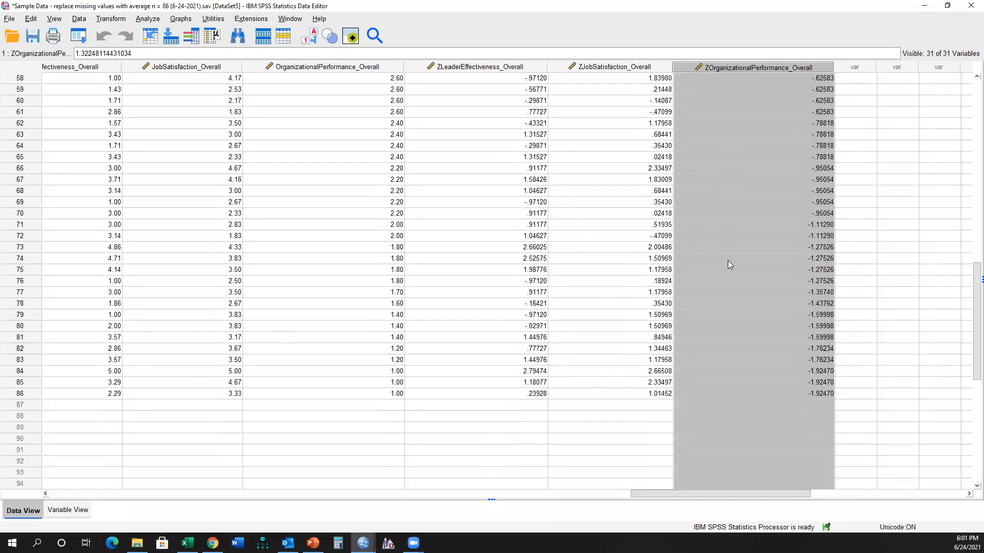
Switch to the PowerPoint slide and highlight the Tabachnick & Fidell (2019) outlier rule and its ± 3.29 standard deviations criterion.
click(314, 543)
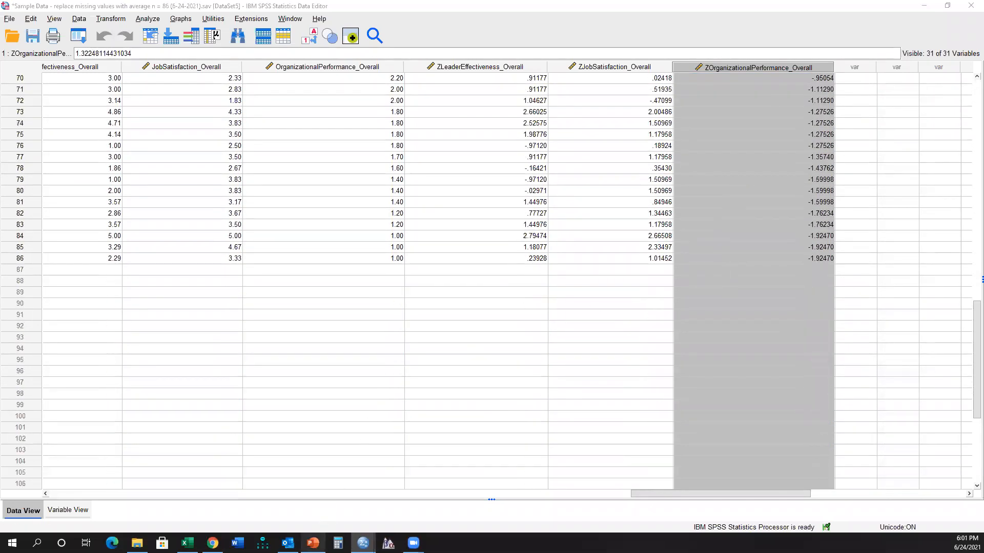
drag(643, 305, 664, 231)
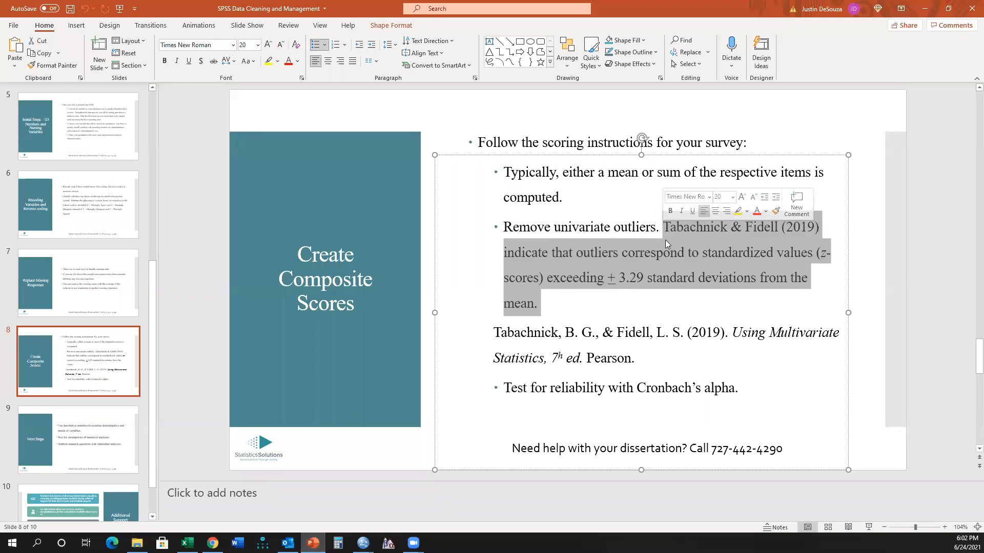
click(656, 251)
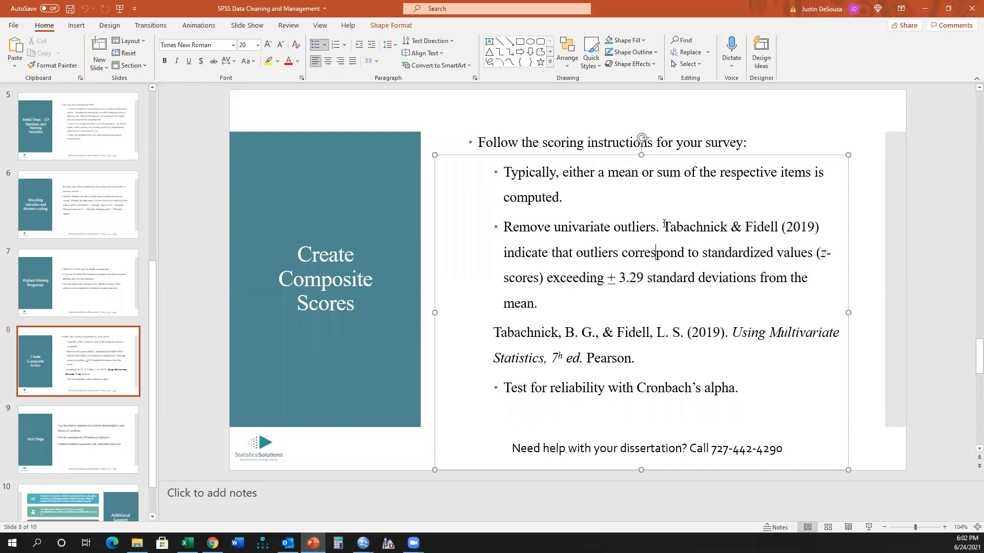
drag(662, 226, 665, 294)
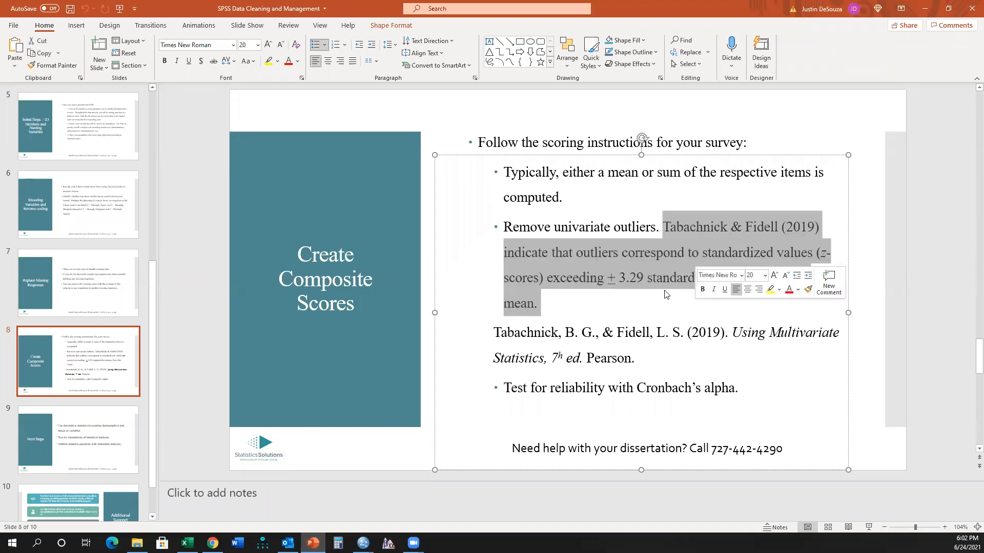
click(610, 278)
drag(610, 277, 716, 268)
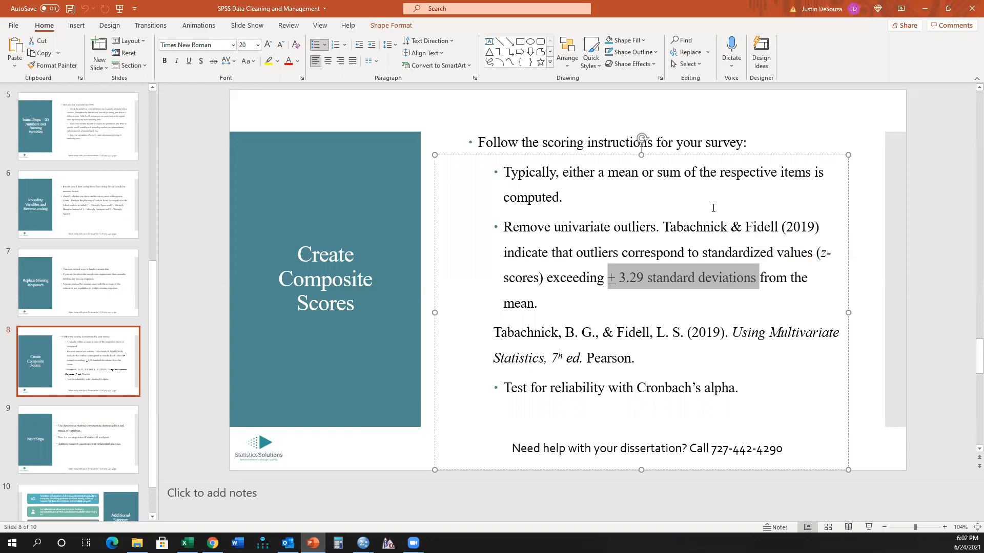
click(712, 225)
Return to the SPSS data and go to the LeaderEffectiveness_Overall column among the first cases.
click(925, 9)
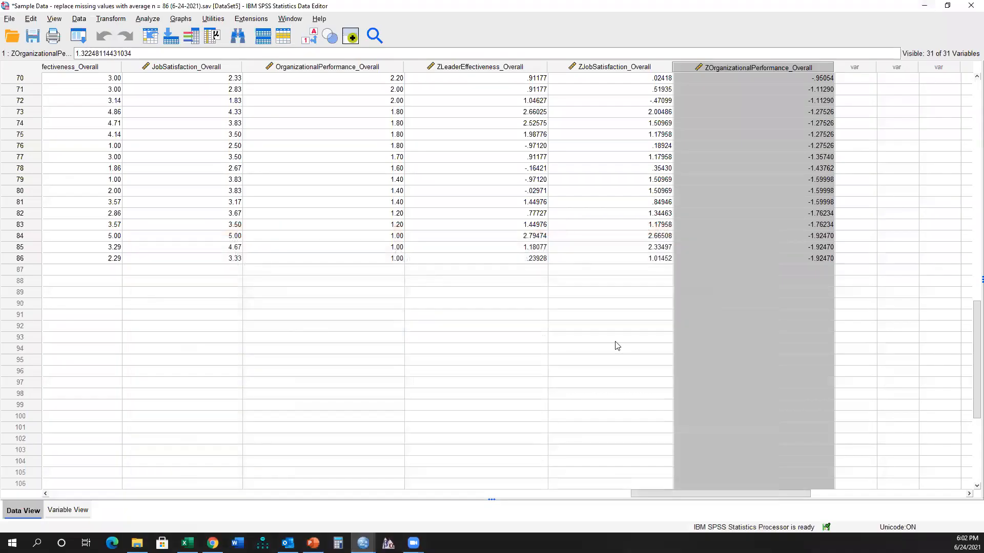
drag(660, 493, 627, 494)
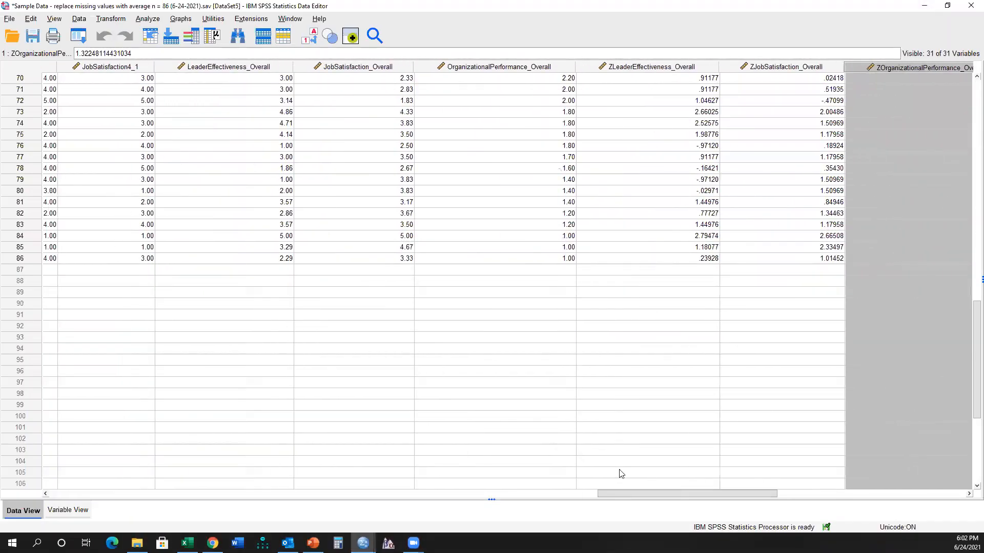
scroll(609, 414, up, 5)
scroll(610, 413, up, 18)
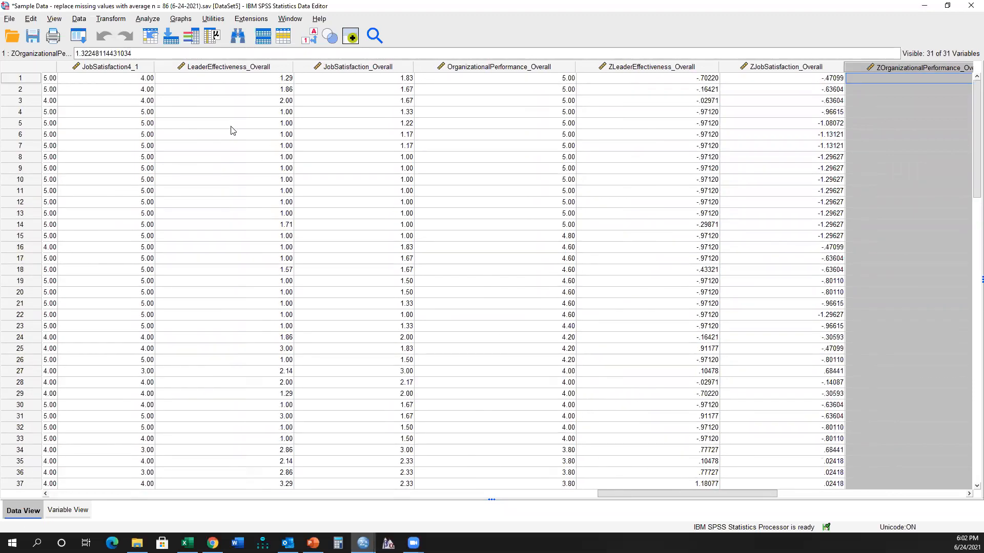
click(193, 41)
click(262, 213)
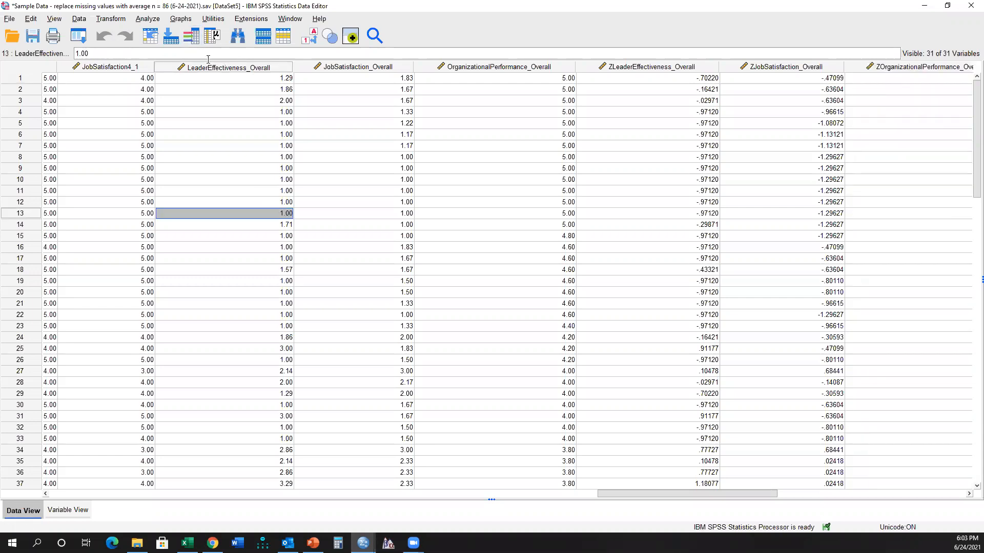
Start a Reliability Analysis with LeaderEffectiveness1_1 through LeaderEffectiveness7_1 as its items.
click(148, 19)
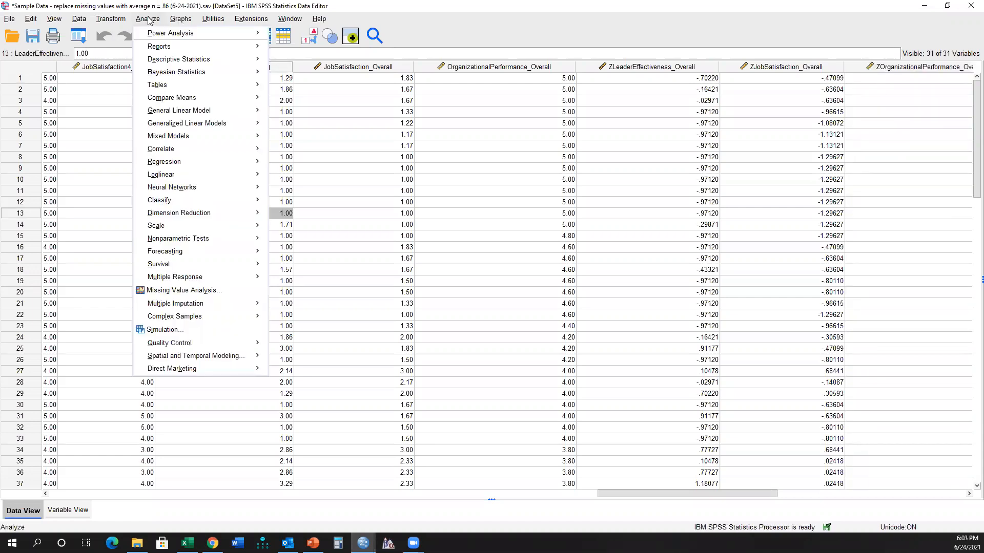
mouse_move(206, 228)
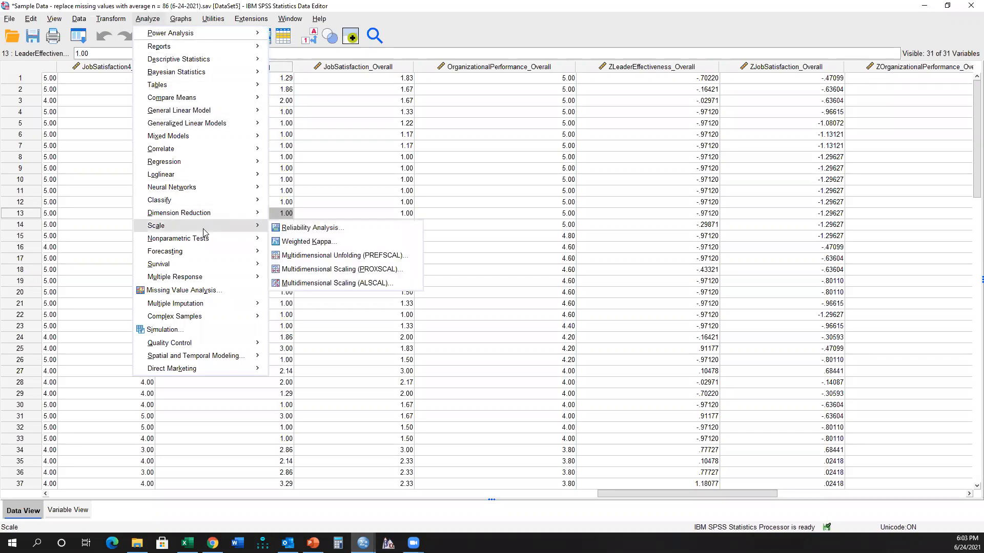
click(299, 228)
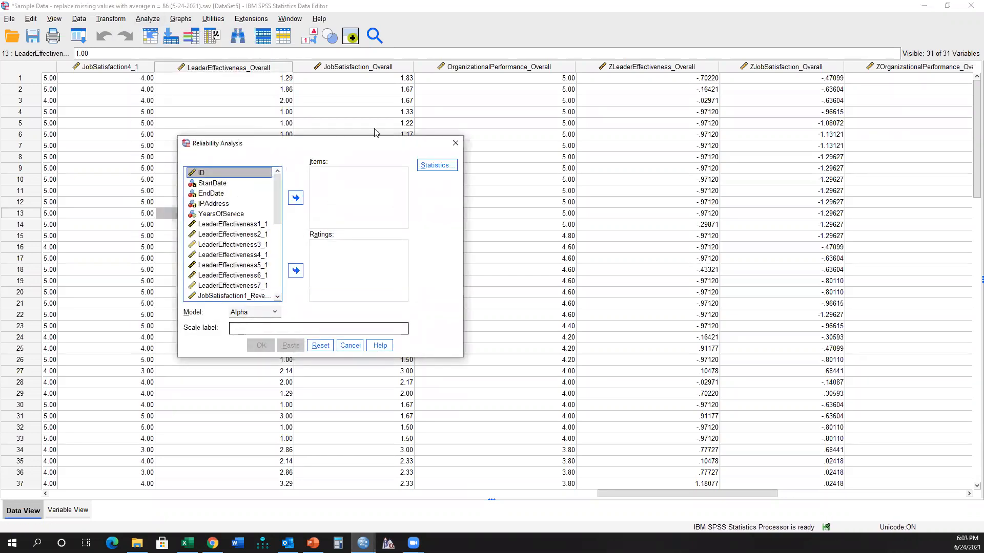
click(288, 206)
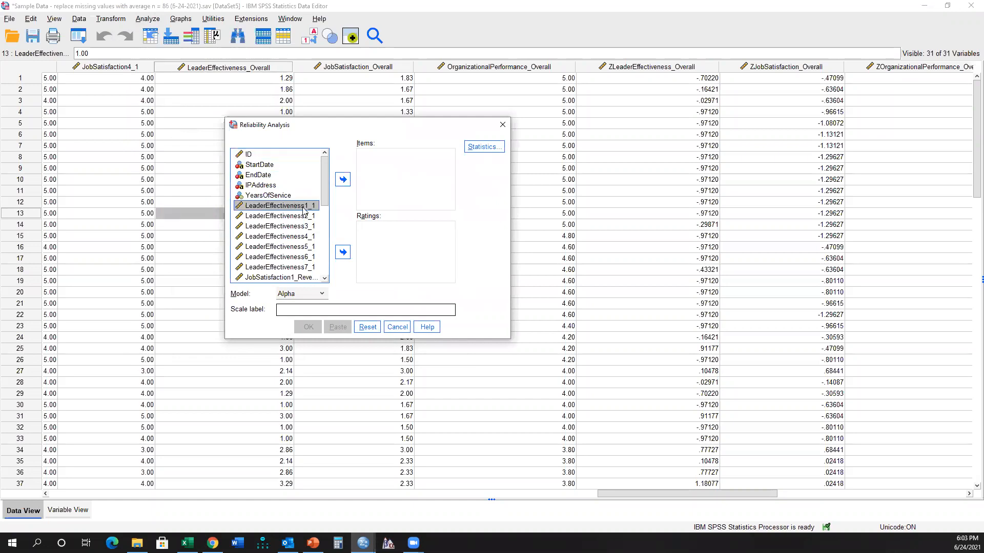
shift+click(298, 267)
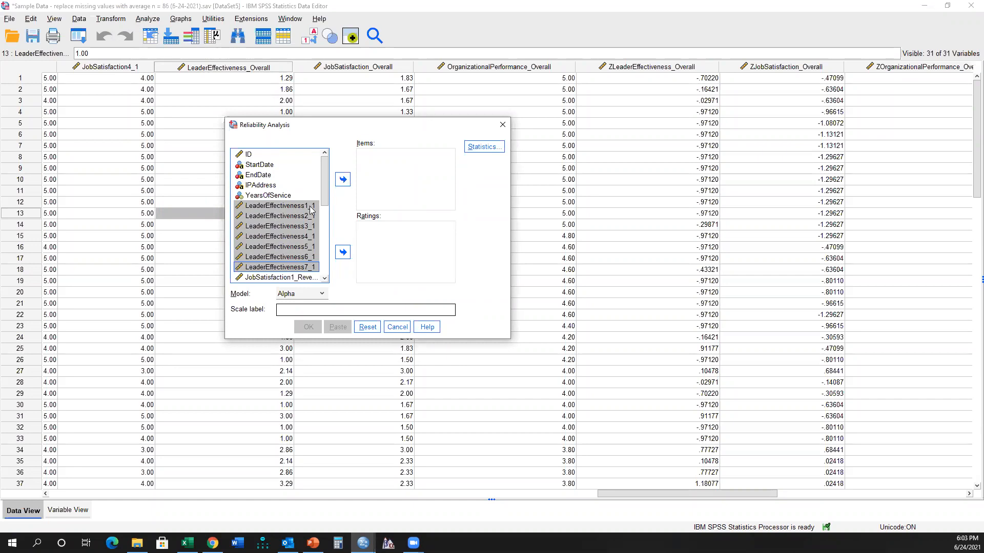
click(342, 180)
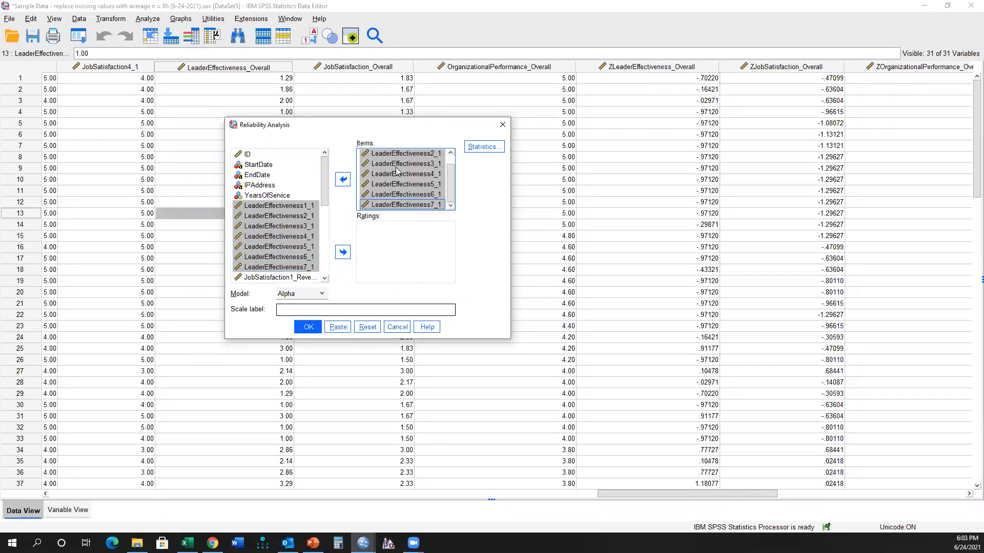
Label the scale "Leader Effectiveness" and paste the Alpha reliability command as syntax.
click(304, 309)
text(Le)
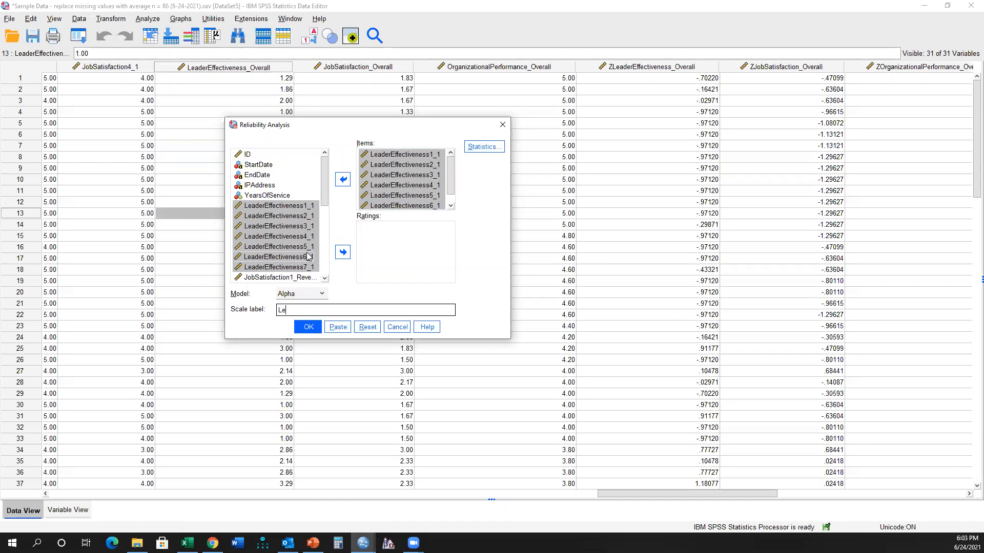
text(ader Effectiveness)
click(339, 327)
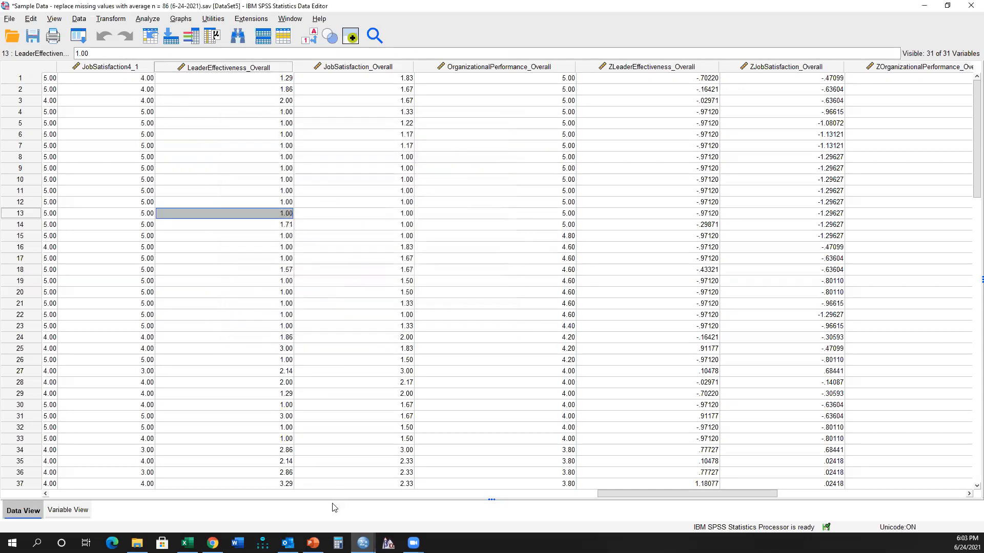
Recall the Leader Effectiveness reliability analysis, run it, and view its Reliability Statistics in the output.
click(80, 37)
click(89, 52)
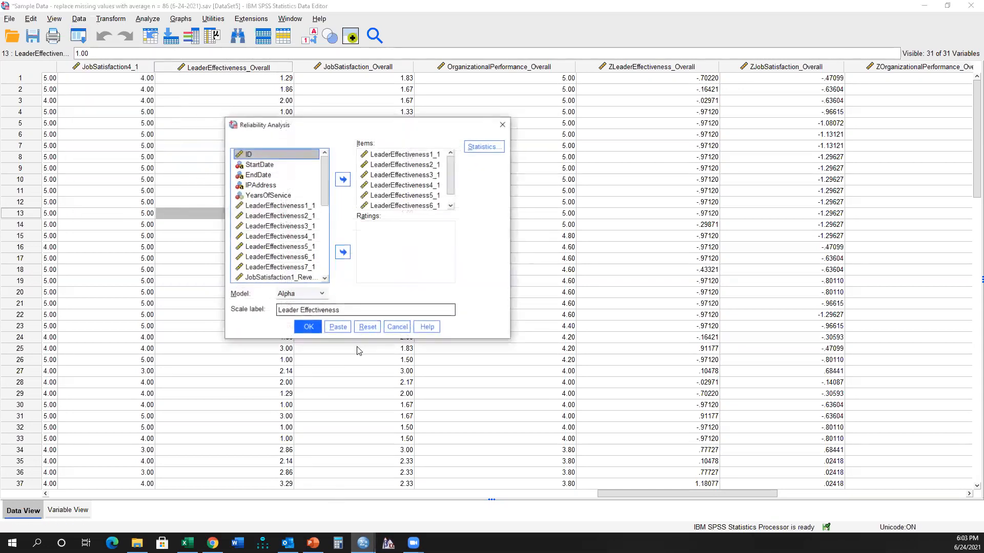
click(308, 331)
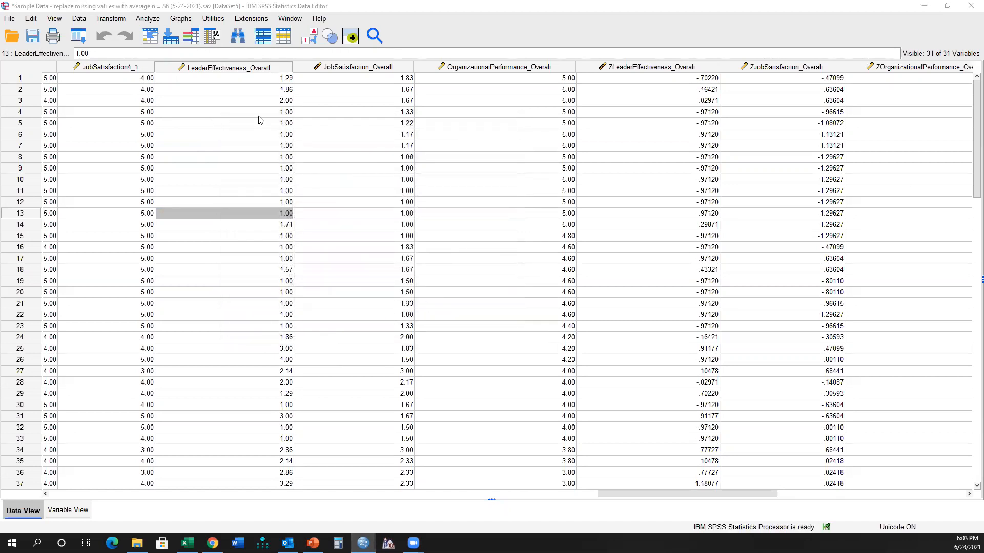
click(564, 106)
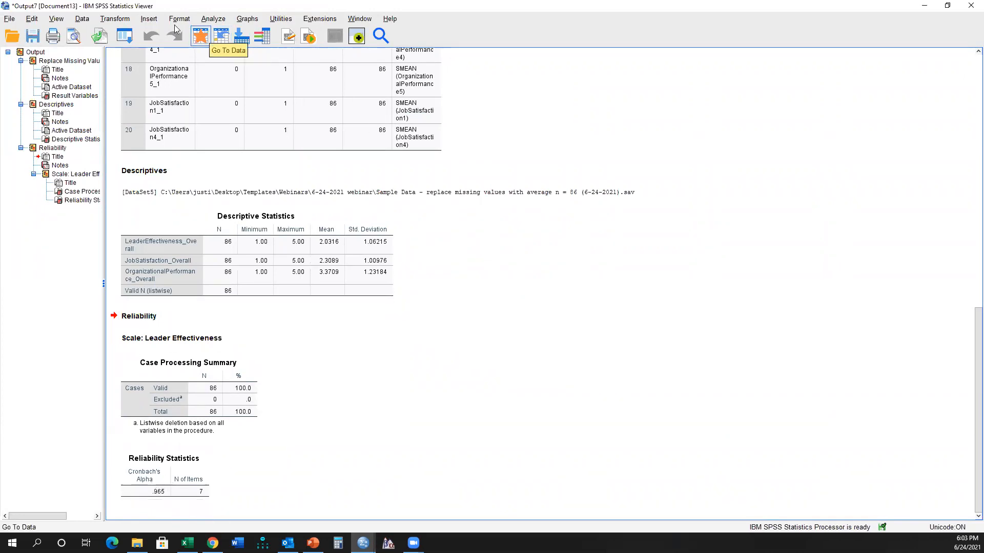
click(125, 37)
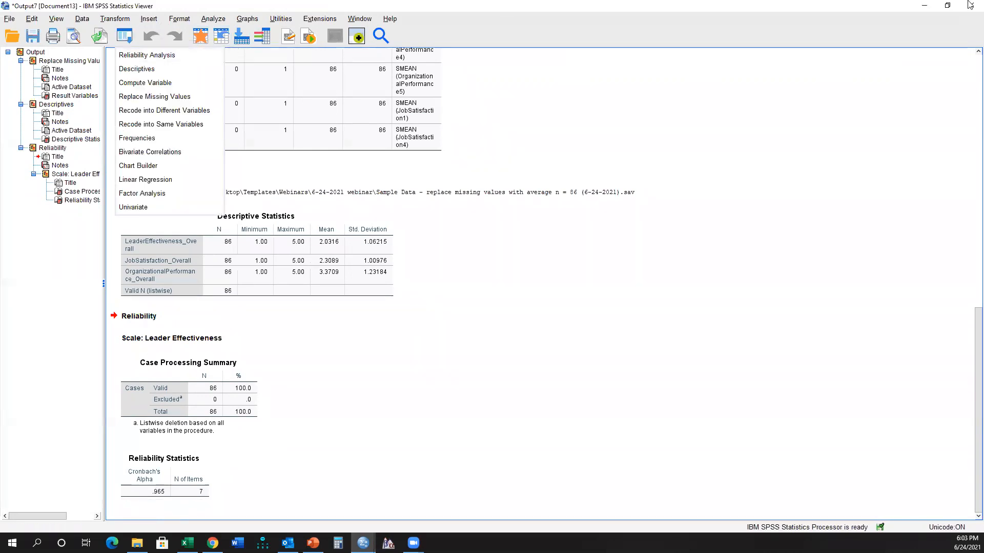
click(925, 6)
In the variable list, compare the JobSatisfaction1 and JobSatisfaction4 reverse items with JobSatisfaction1_1 and JobSatisfaction4_1.
click(65, 510)
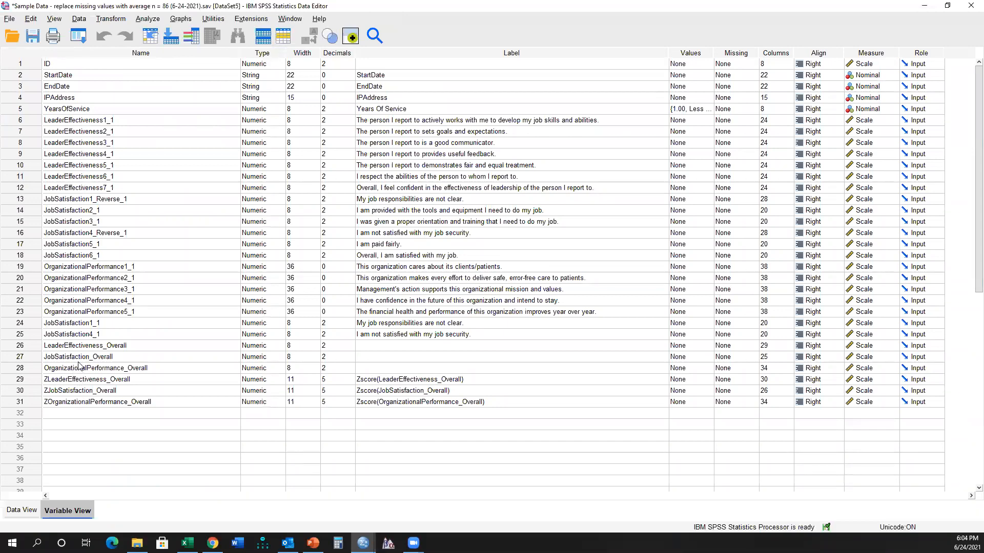
click(108, 200)
click(107, 234)
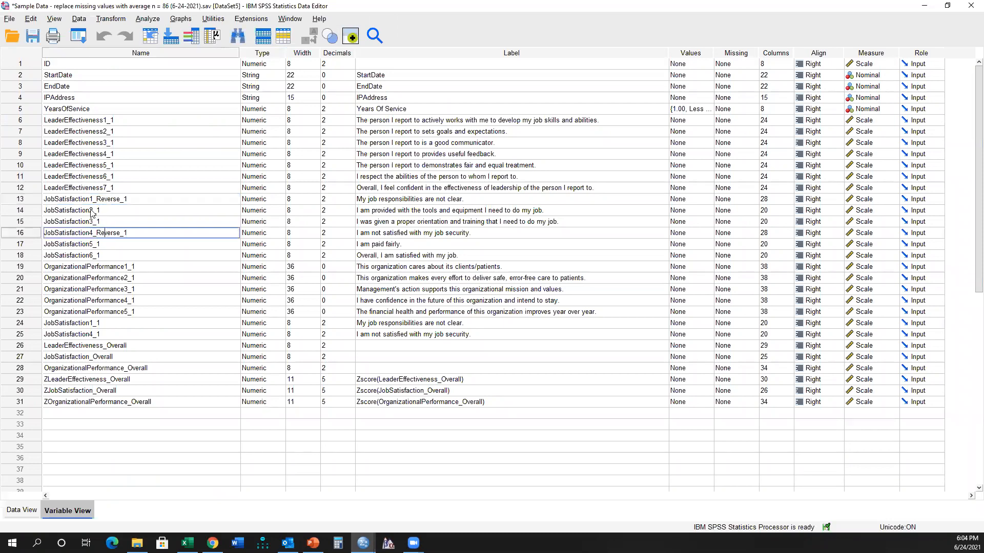
click(103, 324)
drag(102, 324, 6, 316)
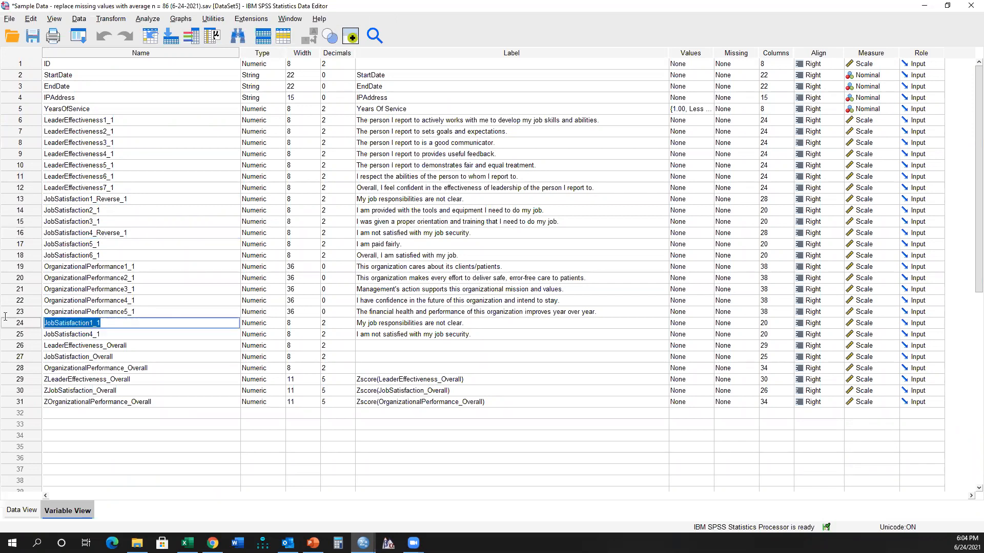
click(109, 332)
drag(117, 333, 33, 334)
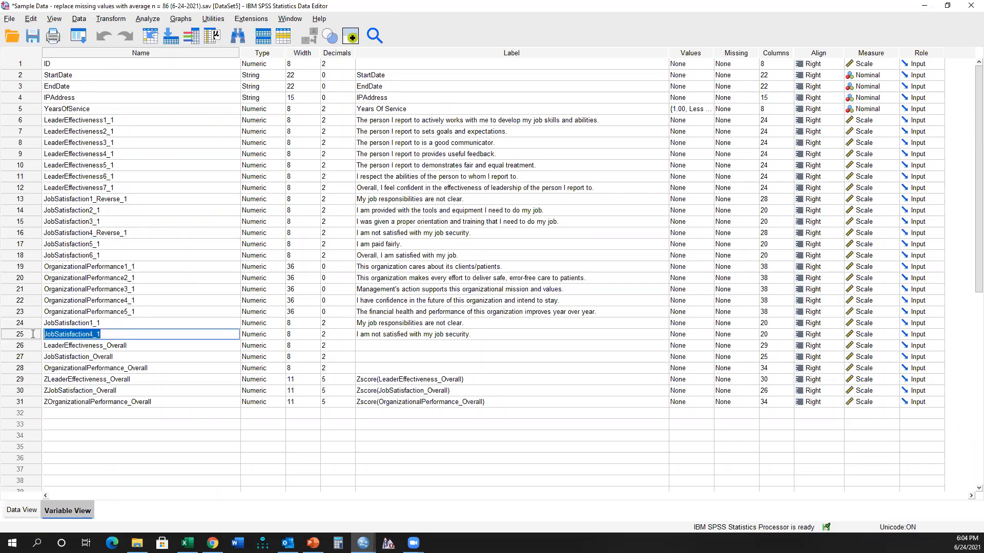
Start a Reliability Analysis and remove all LeaderEffectiveness variables from its items.
click(148, 19)
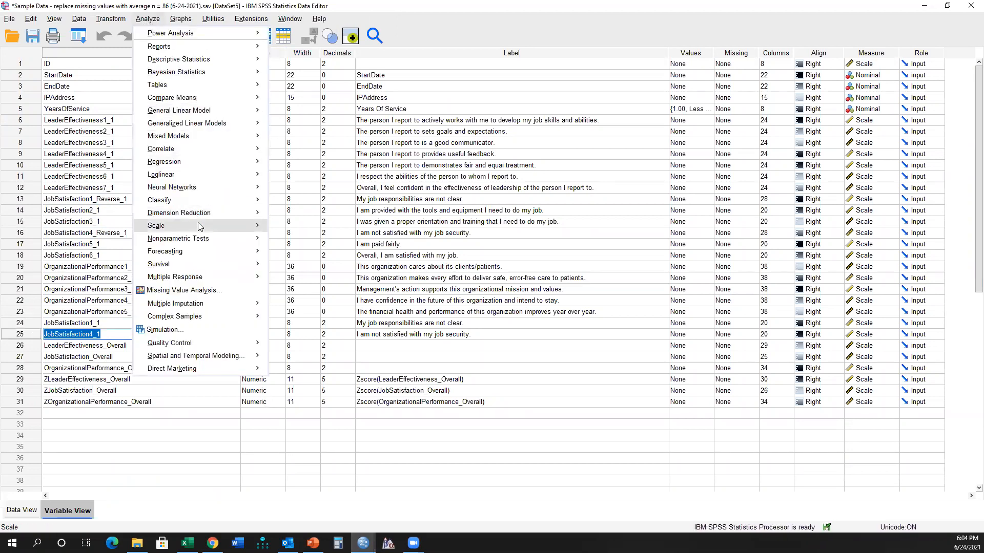
mouse_move(200, 227)
click(297, 229)
click(385, 155)
shift+click(389, 206)
click(343, 179)
Add the six JobSatisfaction variables from JobSatisfaction1_Reverse_1 to JobSatisfaction6_1 as items, and take the two reverse ones back out.
scroll(302, 217, down, 1)
click(296, 186)
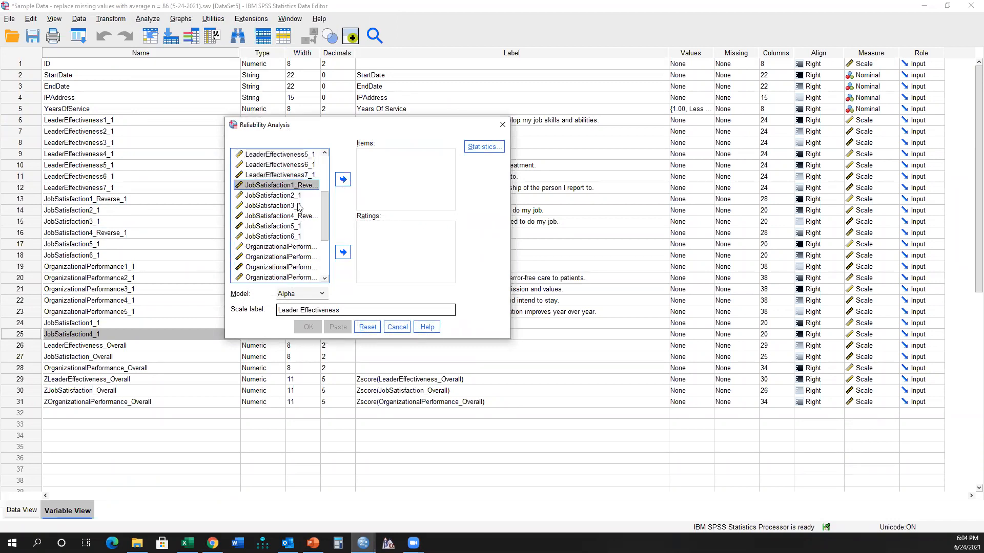
shift+click(310, 236)
click(342, 180)
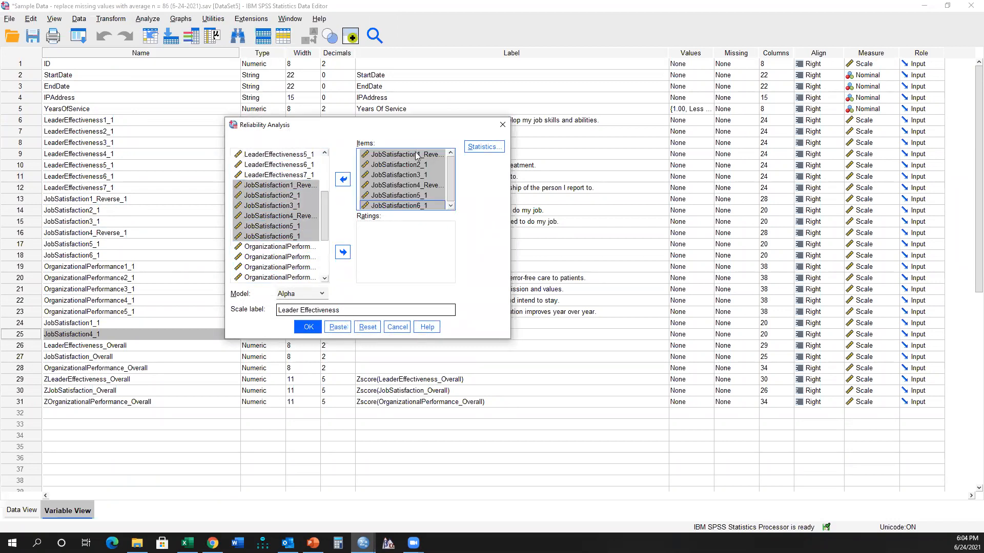
click(343, 179)
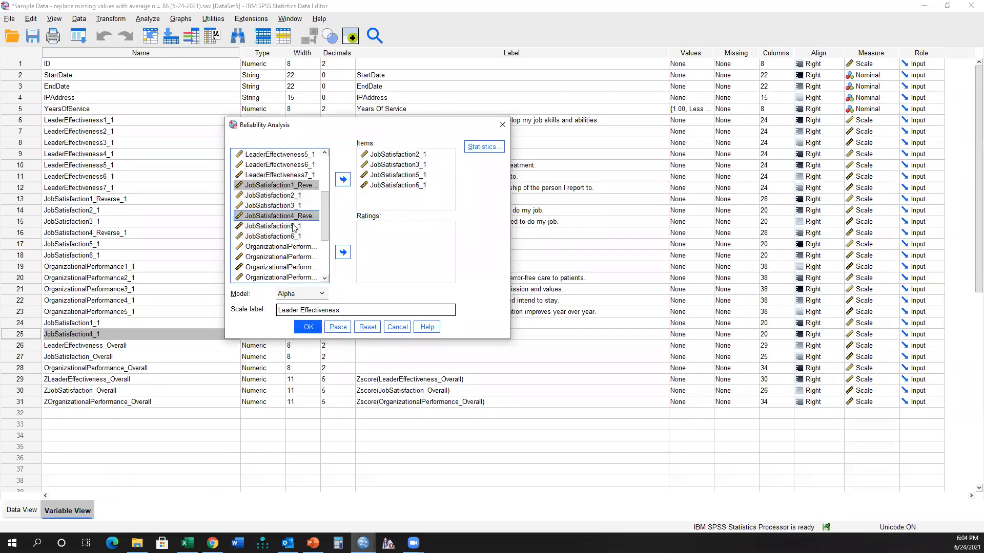
Add JobSatisfaction1_1 and JobSatisfaction4_1 to the items and arrange all six in numerical order.
scroll(284, 210, down, 3)
click(283, 205)
shift+click(287, 215)
click(343, 180)
click(393, 196)
drag(393, 196, 403, 154)
drag(416, 205, 417, 185)
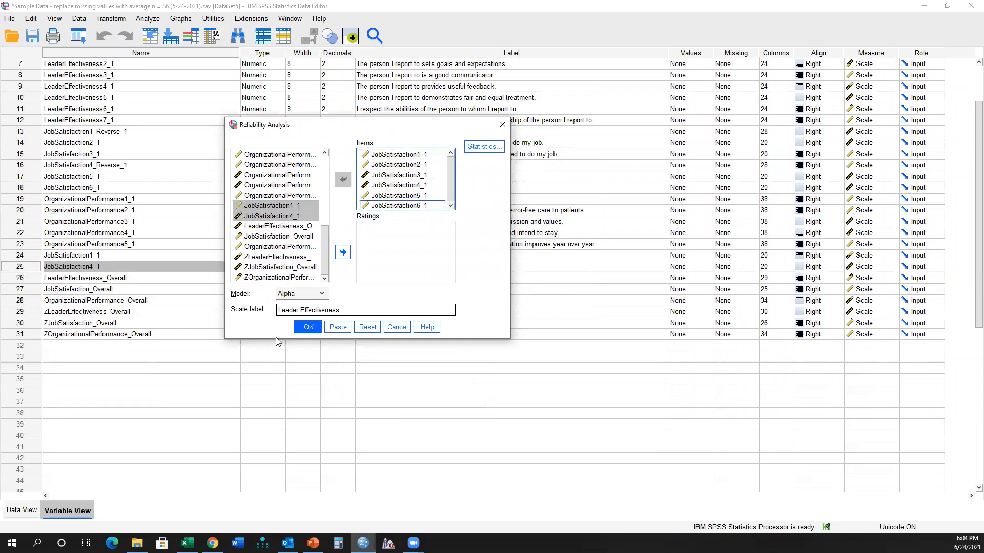
Label the scale "Job Satisfaction", run the reliability analysis, and view its Reliability Statistics in the enlarged output.
key(Tab)
key(Tab)
text(Job Satisfaction)
click(308, 327)
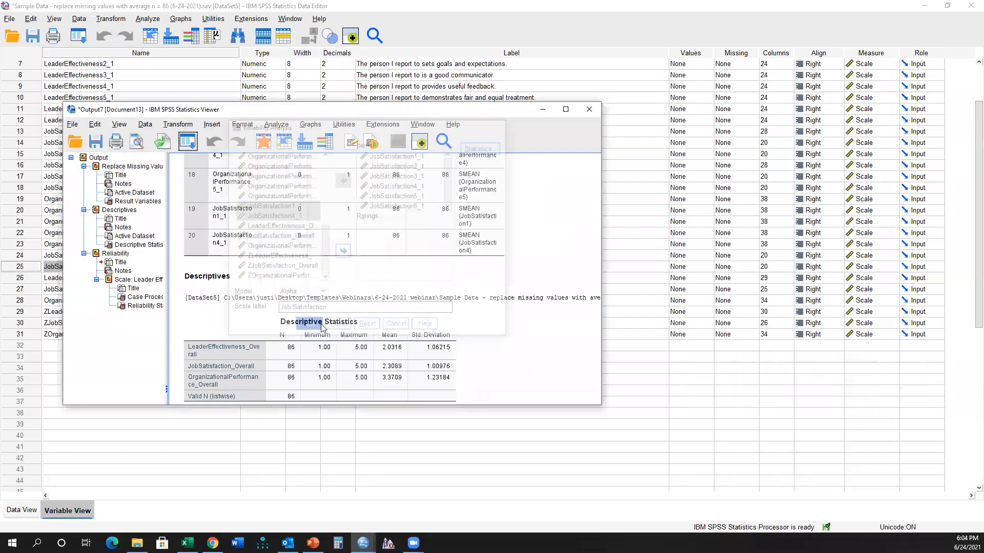
click(566, 109)
click(136, 428)
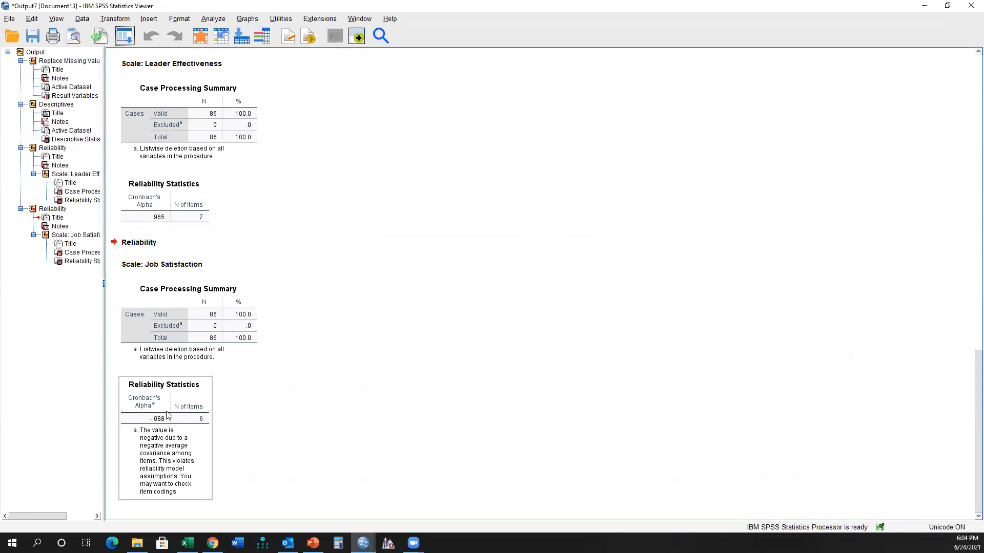
Return to the variable list and check the label wording of JobSatisfaction4_Reverse_1 and JobSatisfaction5_1.
click(924, 6)
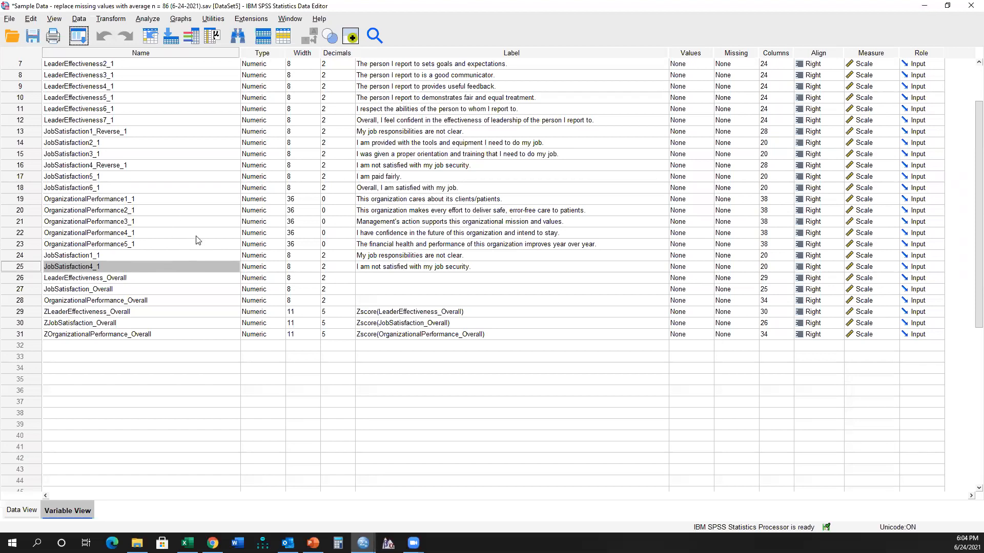
click(476, 165)
drag(474, 165, 355, 175)
click(400, 178)
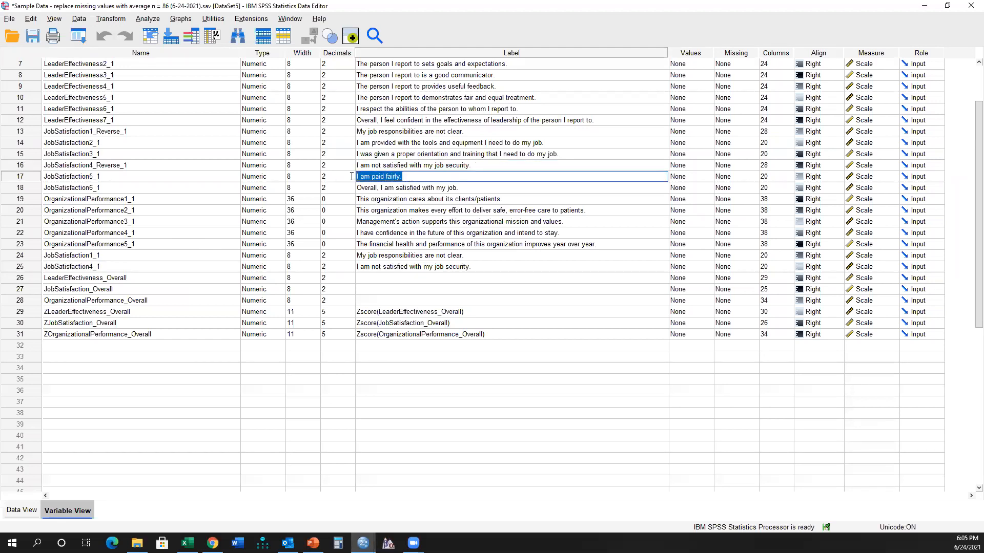
click(444, 165)
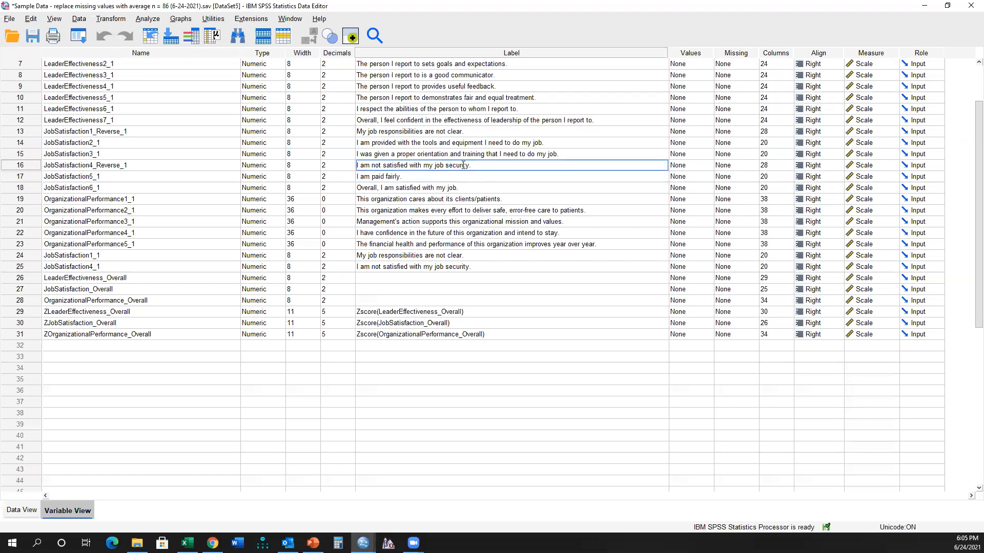
drag(470, 164, 362, 164)
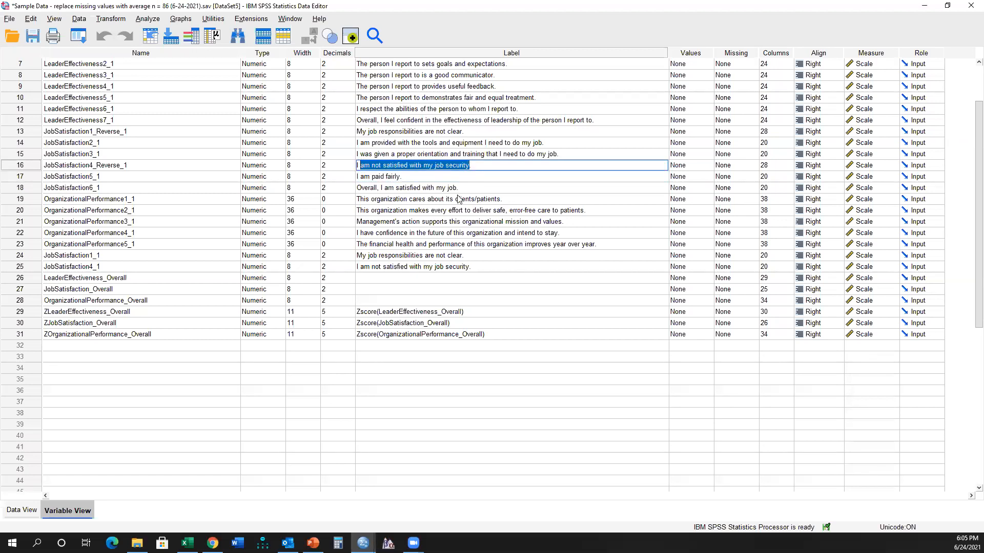
Recall the Job Satisfaction reliability analysis and remove JobSatisfaction1_1 and JobSatisfaction4_1 from its items.
click(78, 36)
click(86, 56)
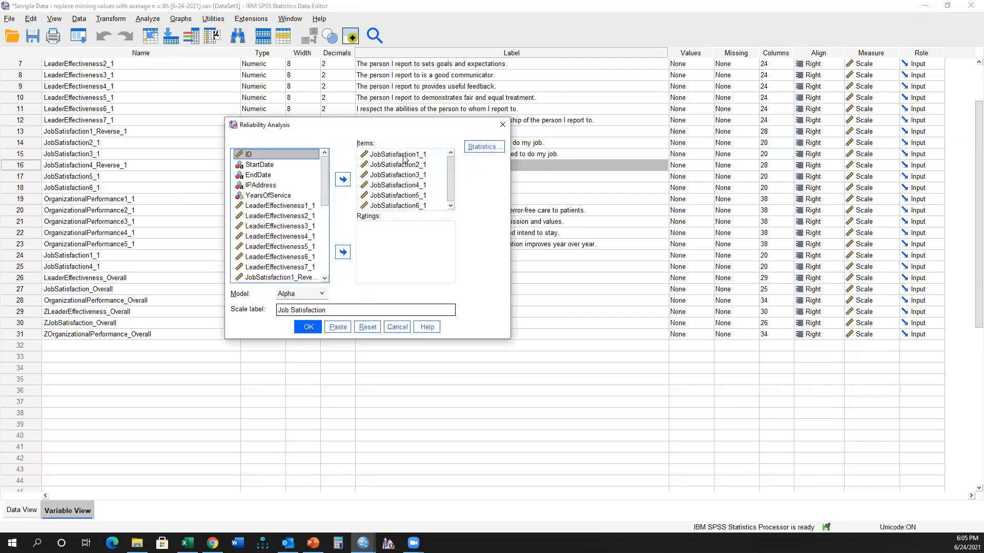
click(403, 156)
ctrl+click(404, 186)
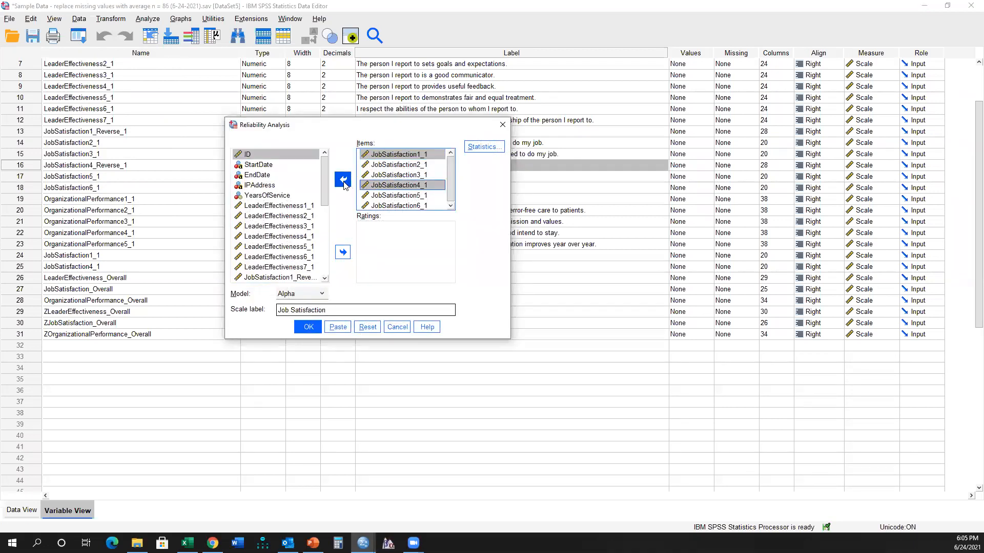
click(343, 180)
Add JobSatisfaction1_Reverse_1 and JobSatisfaction4_Reverse_1 to the items, run the analysis, and view the output.
scroll(280, 229, down, 2)
scroll(282, 229, up, 1)
scroll(283, 229, up, 2)
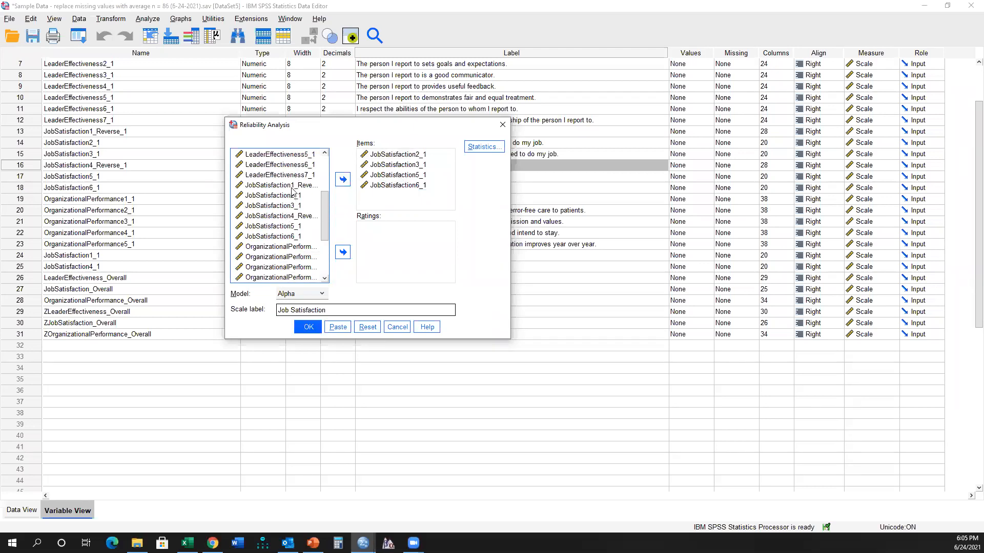
click(295, 185)
ctrl+click(296, 216)
click(343, 180)
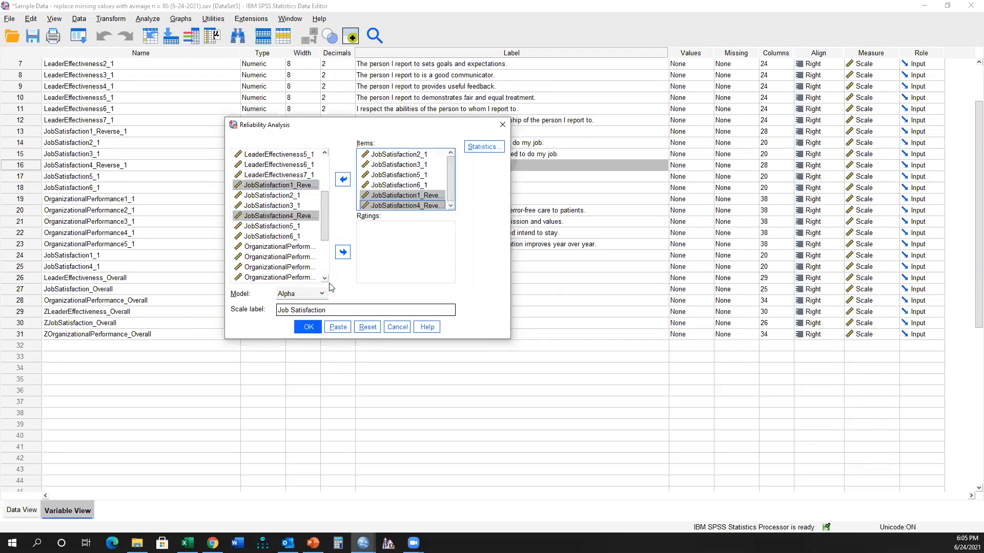
click(308, 326)
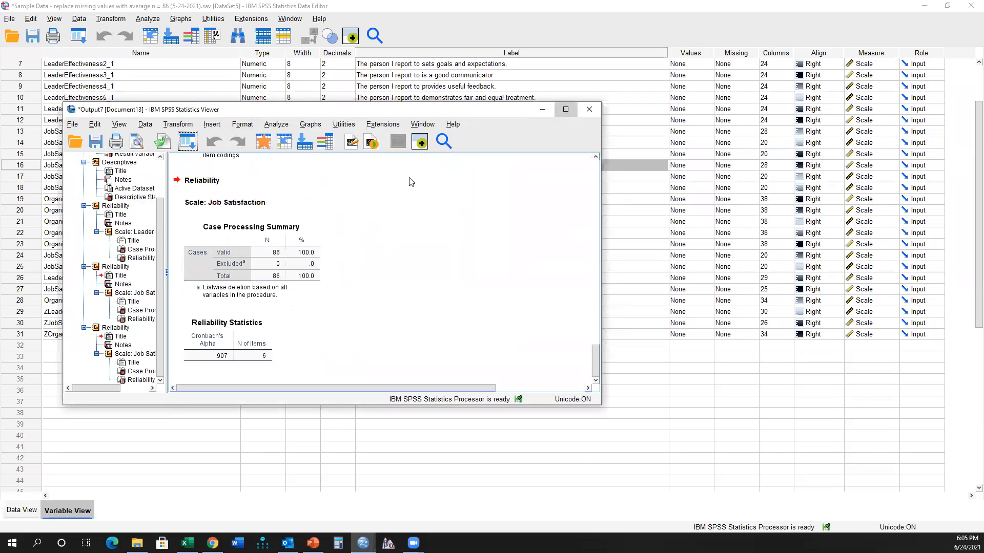
click(566, 110)
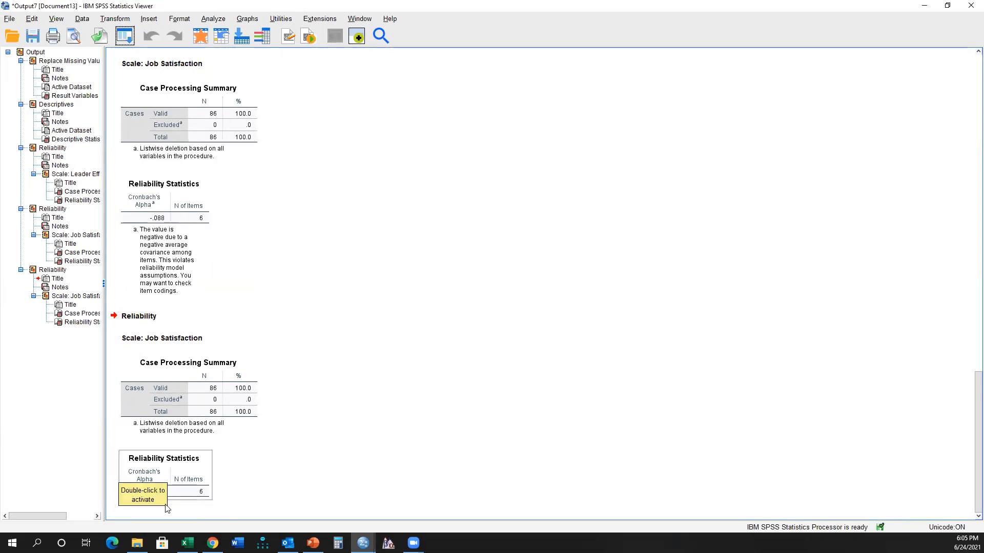
click(924, 5)
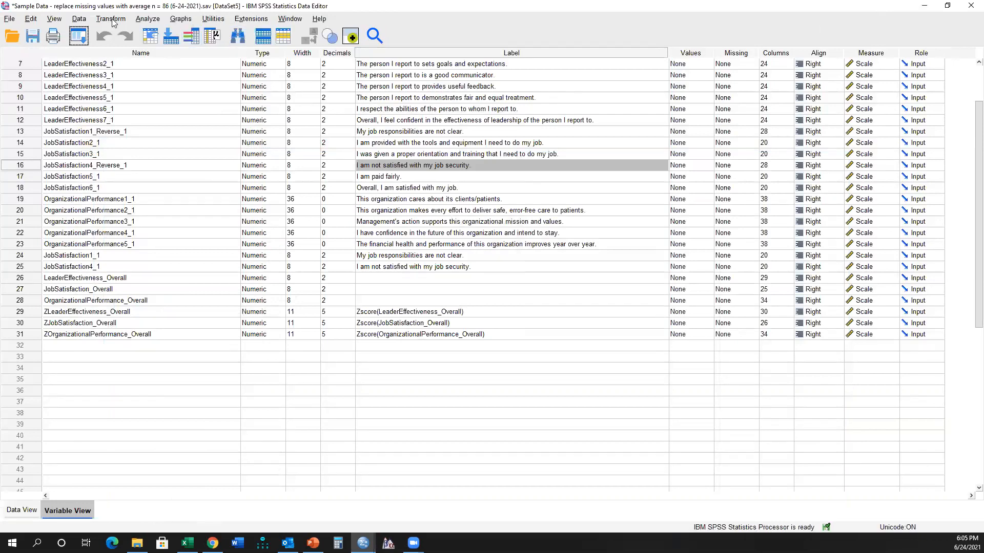
Reopen the Job Satisfaction Reliability Analysis and paste its command as syntax.
click(148, 19)
mouse_move(156, 31)
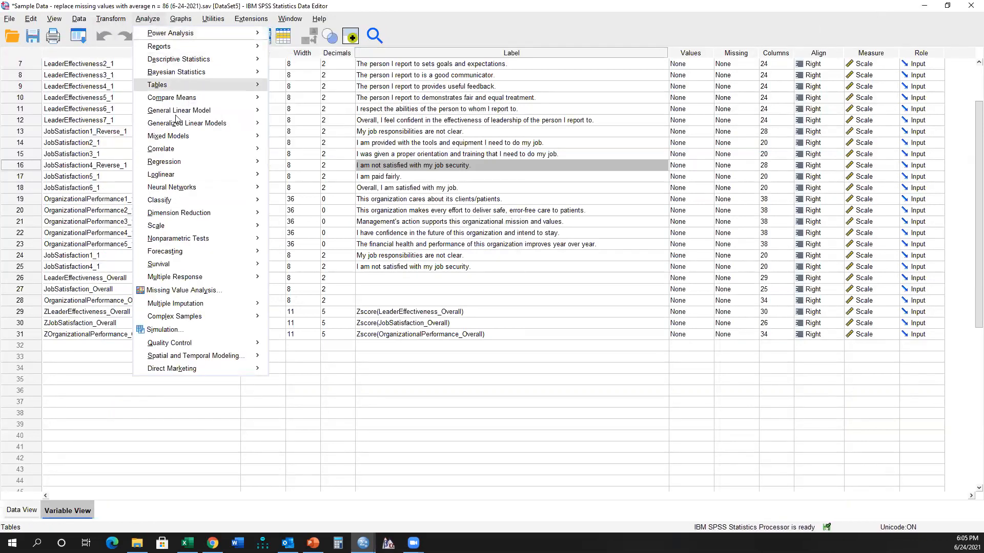
mouse_move(219, 227)
click(288, 228)
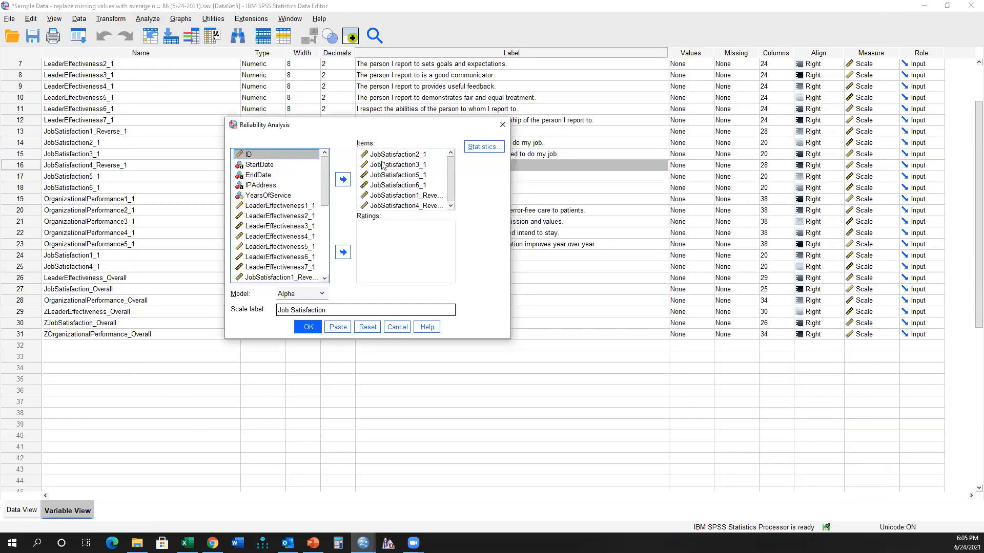
click(336, 328)
Recall the Reliability Analysis and replace its items with OrganizationalPerformance1_1 through OrganizationalPerformance5_1.
click(80, 31)
click(128, 52)
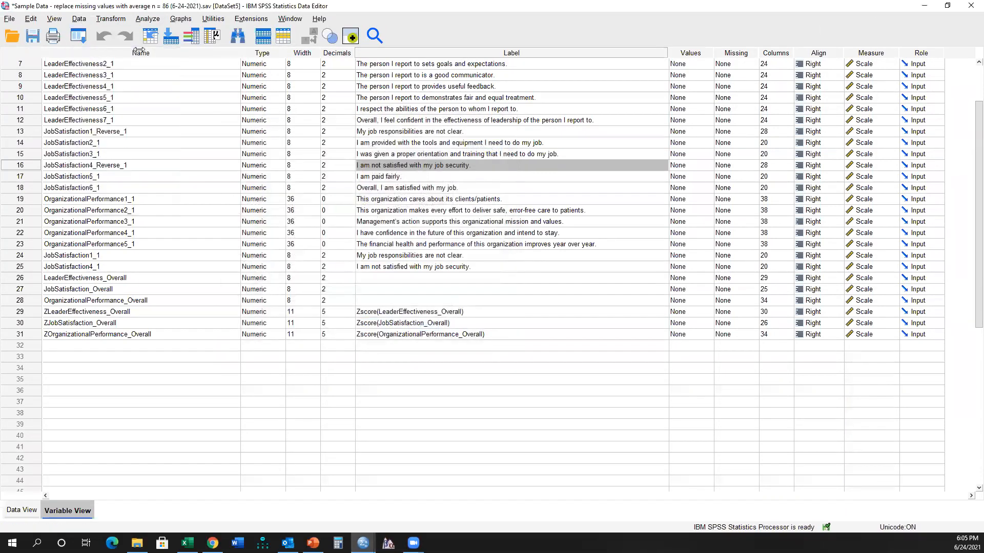
click(417, 206)
key(ctrl+a)
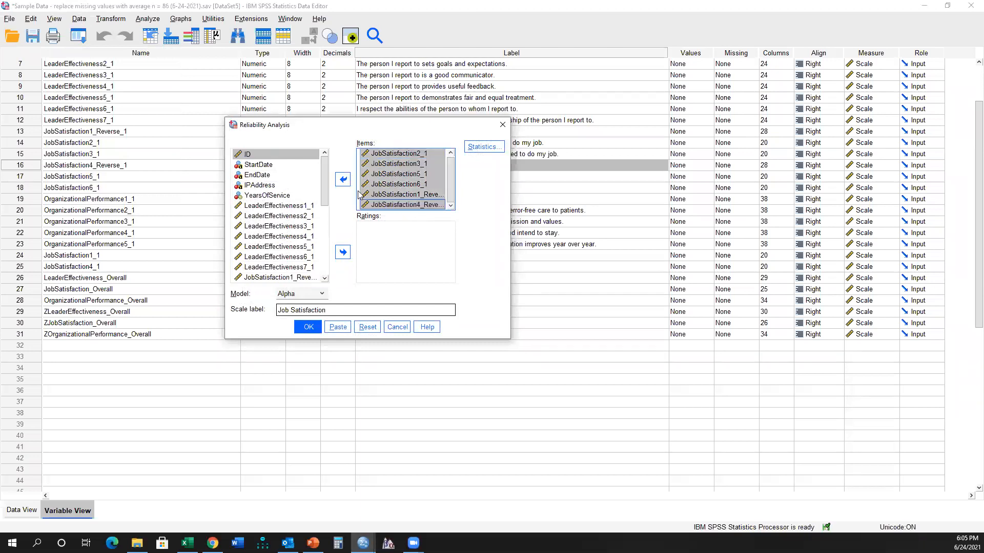
click(342, 180)
scroll(302, 216, down, 4)
click(301, 207)
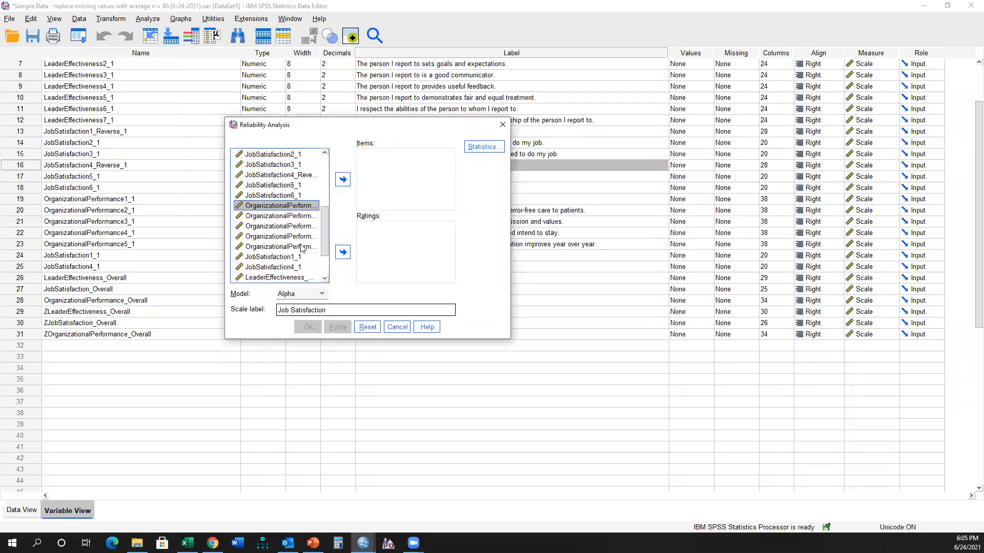
shift+click(304, 247)
click(343, 179)
Label the scale "Organizational Performance" and paste the reliability command as syntax.
triple_click(331, 311)
text(Organizationa)
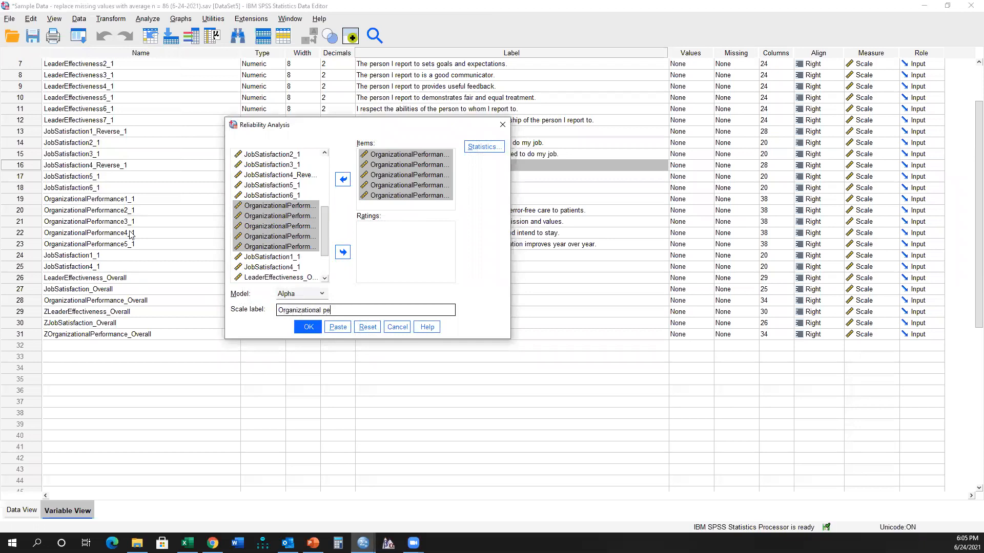
text(l Performance)
click(338, 327)
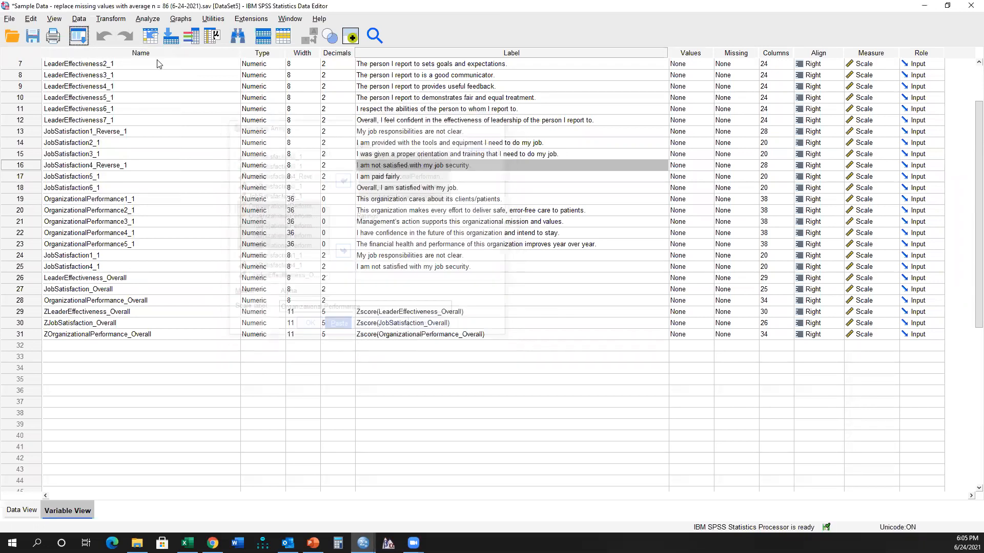
Recall the Organizational Performance reliability analysis, run it, and view its Reliability Statistics.
click(78, 36)
click(80, 54)
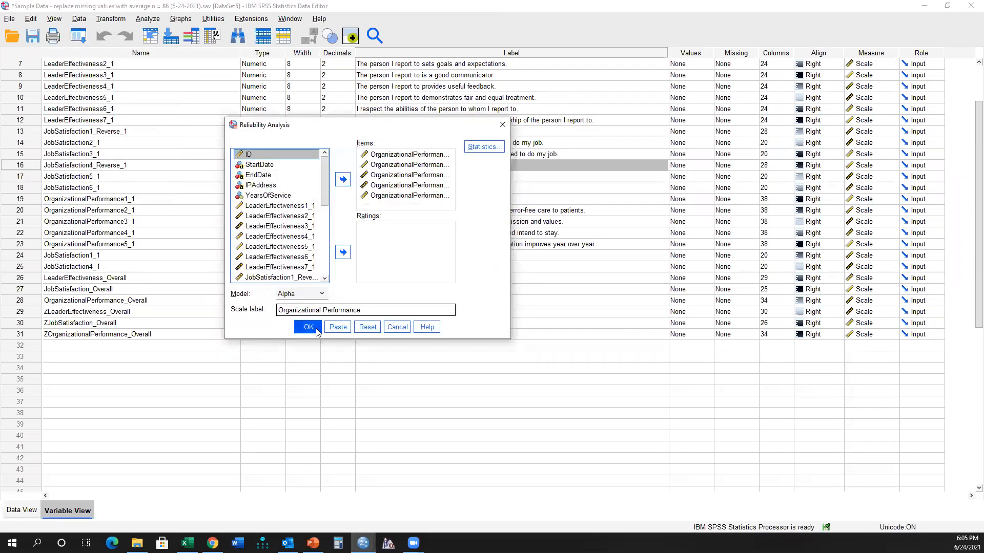
click(305, 327)
click(224, 354)
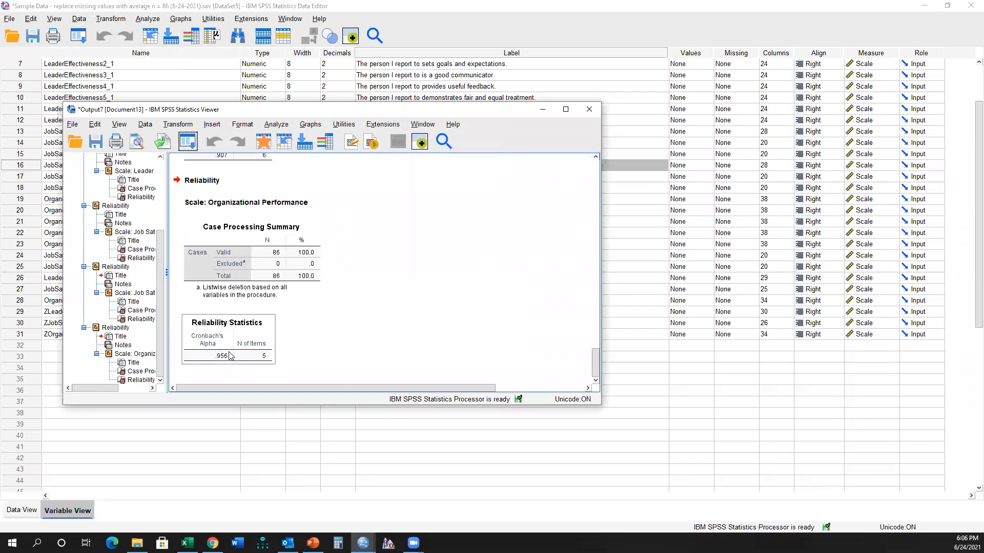
Save the dataset as "Sample Data - created composite scores, removed for outliers, cronbach alpha n = 86 (6-24-2021).sav".
click(543, 110)
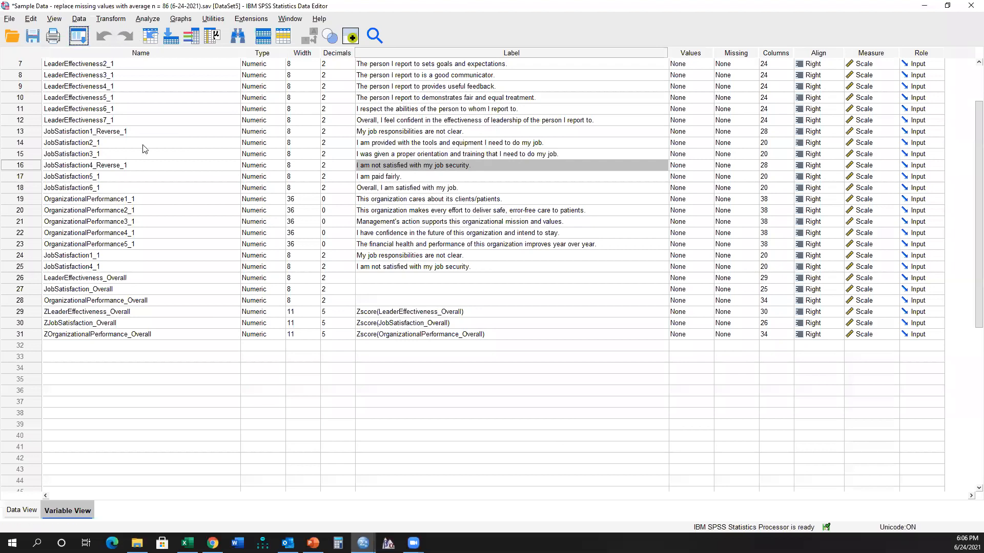
click(10, 19)
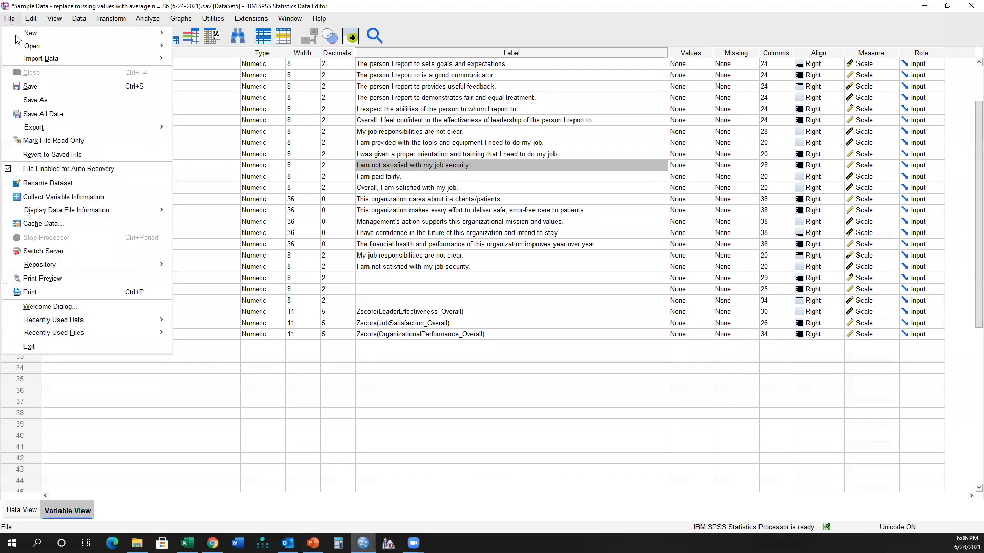
click(41, 101)
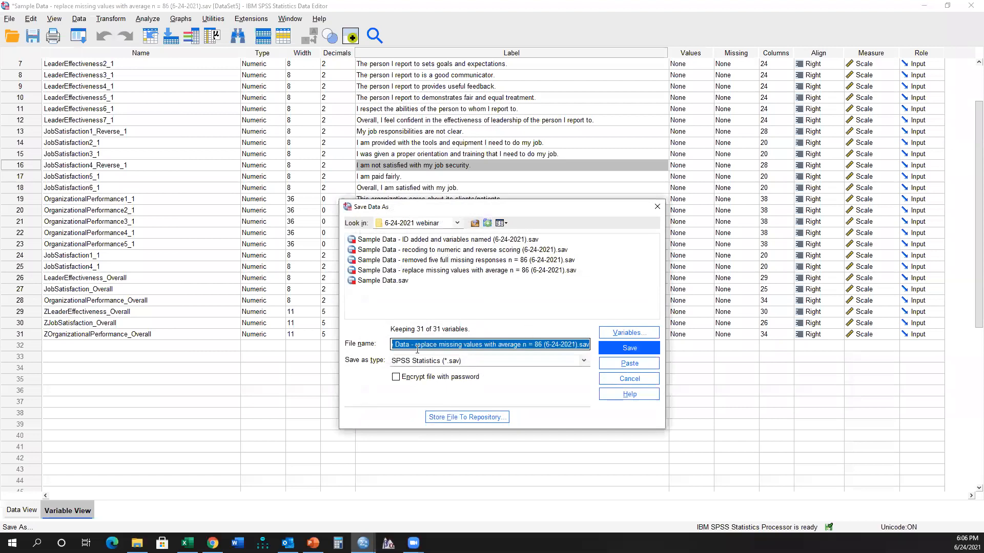
drag(415, 347, 519, 344)
key(BackSpace)
key(Delete)
text(created comp)
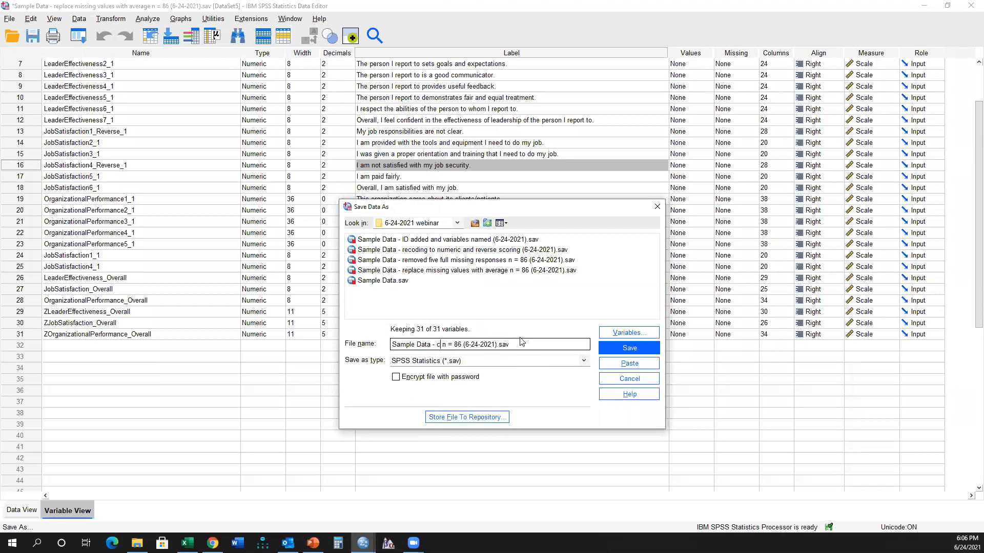
text(osite scores, removed)
text( for outliers, )
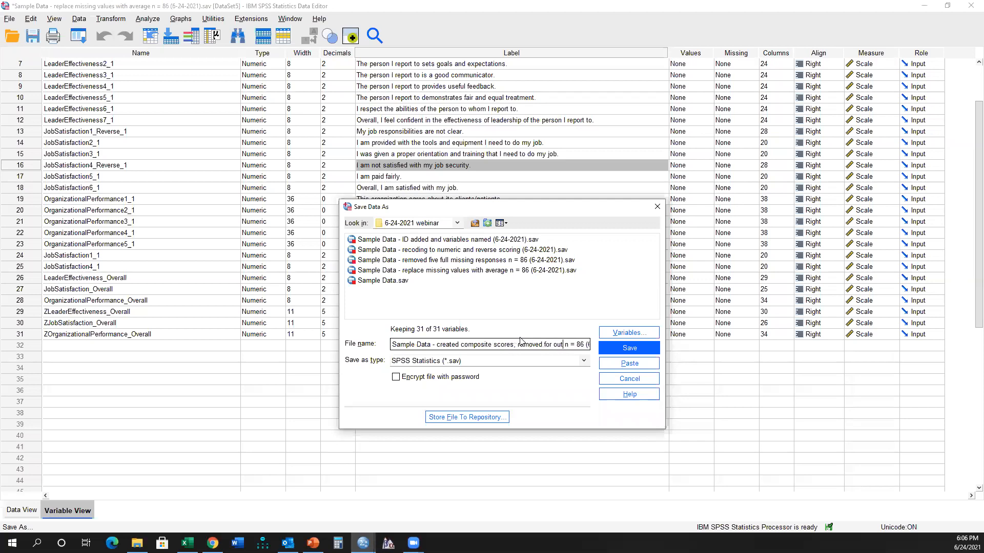
text(cronbach alpha)
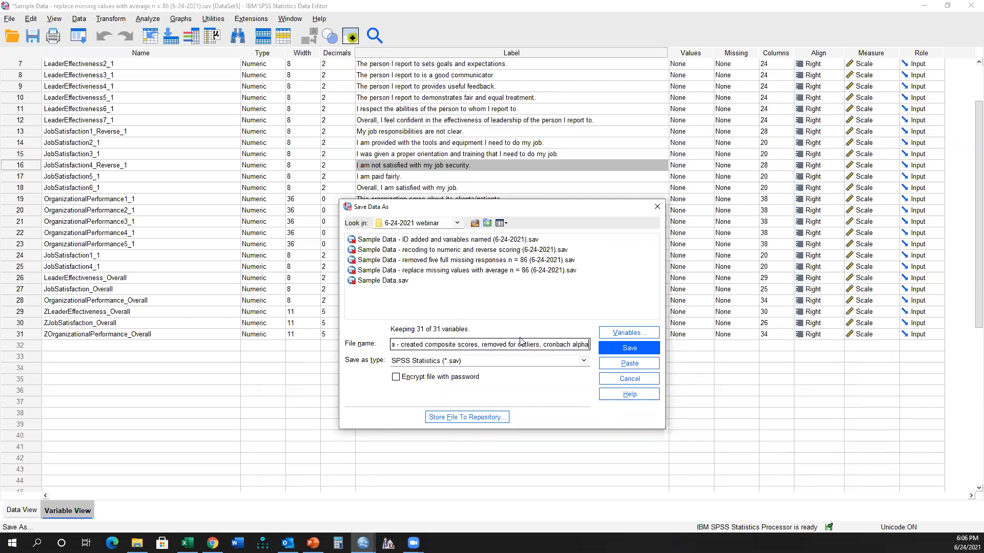
key(Return)
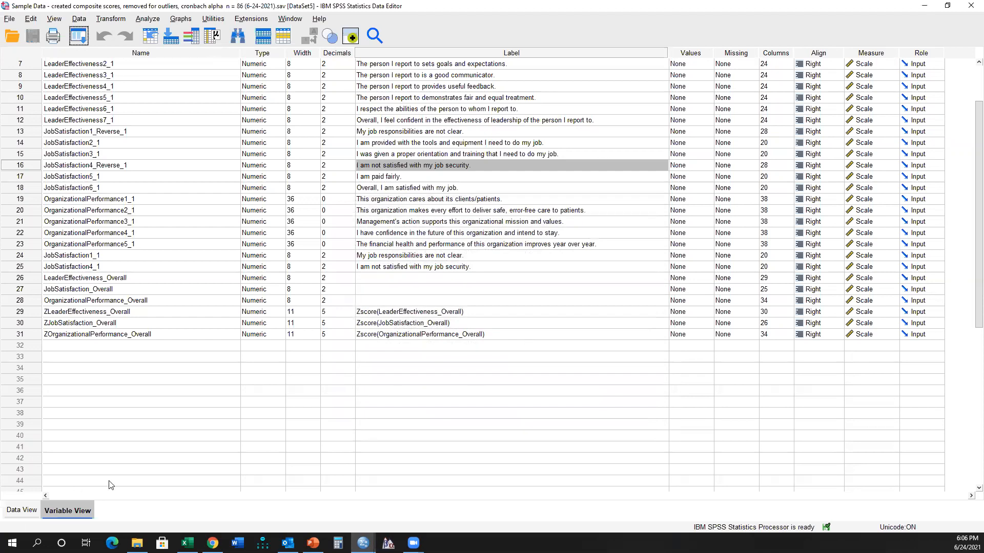
Switch to the PowerPoint presentation "SPSS Data Cleaning and Management" and show slide 9, Next Steps.
click(313, 543)
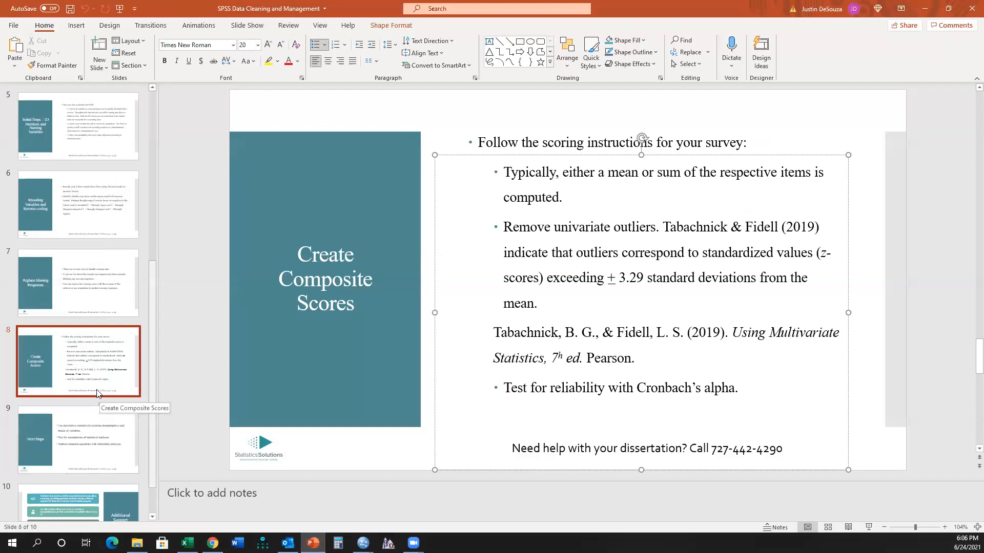
click(88, 428)
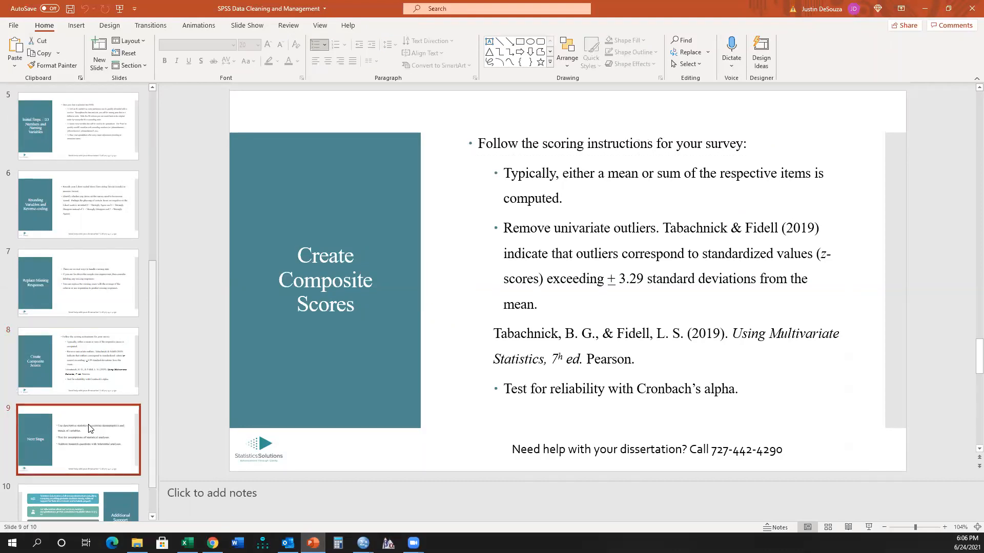
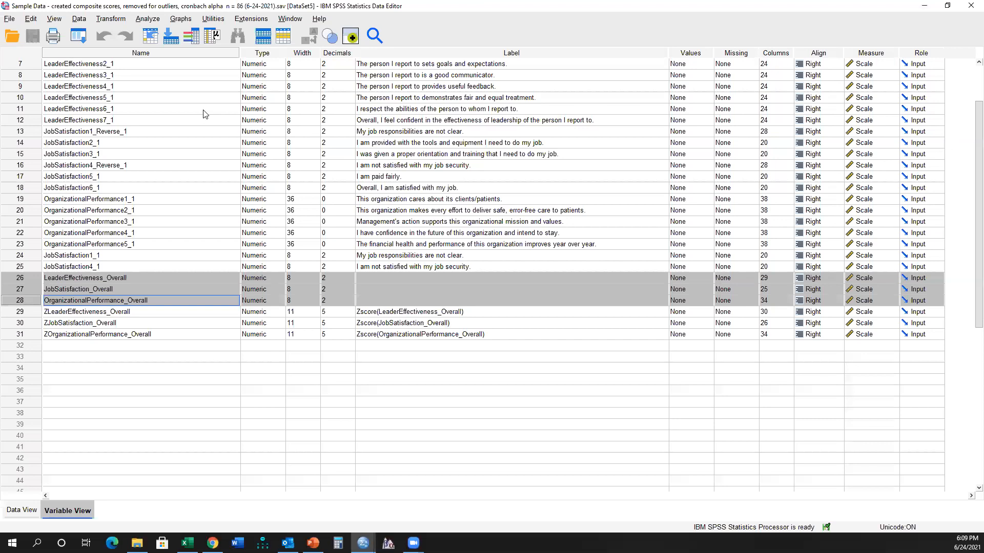
click(147, 19)
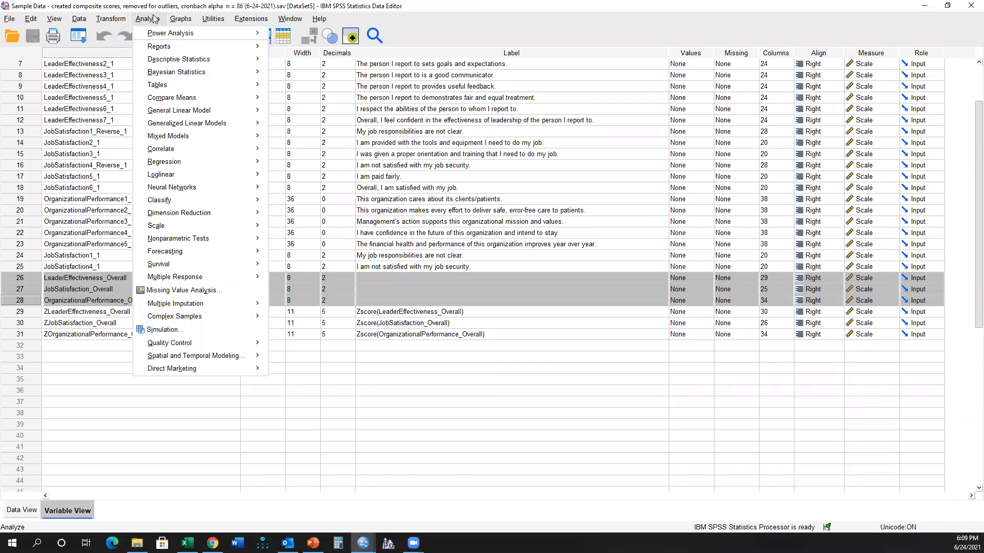
click(155, 19)
click(154, 19)
mouse_move(177, 60)
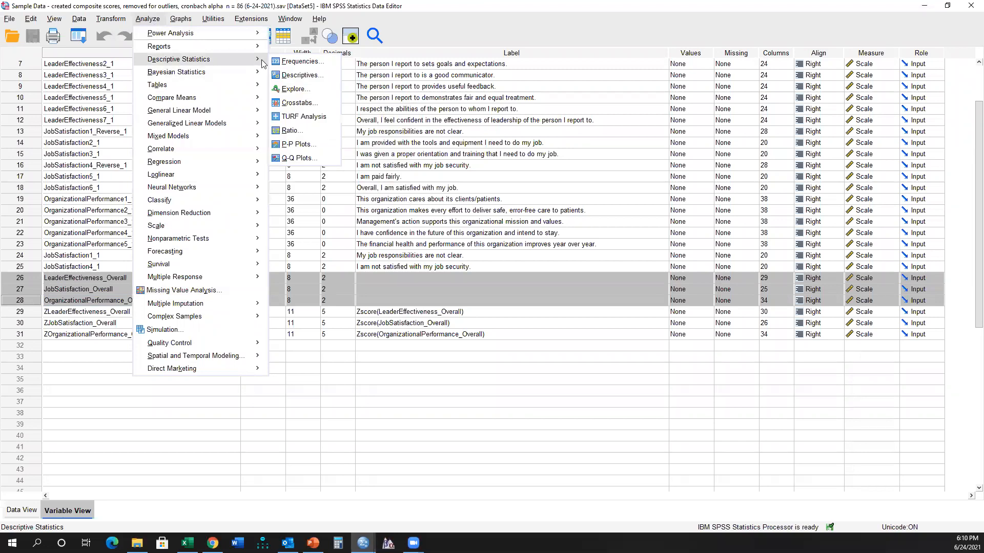
click(113, 6)
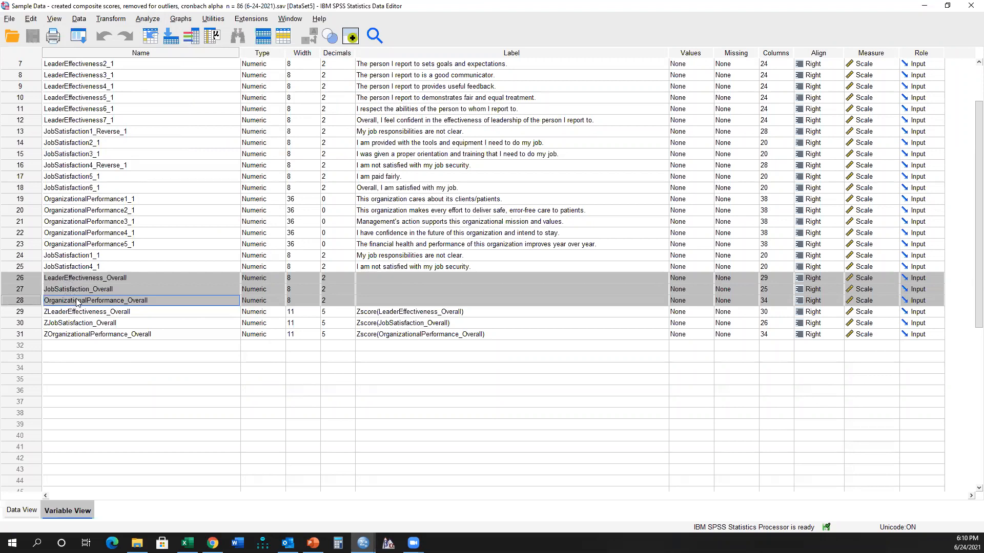
click(138, 21)
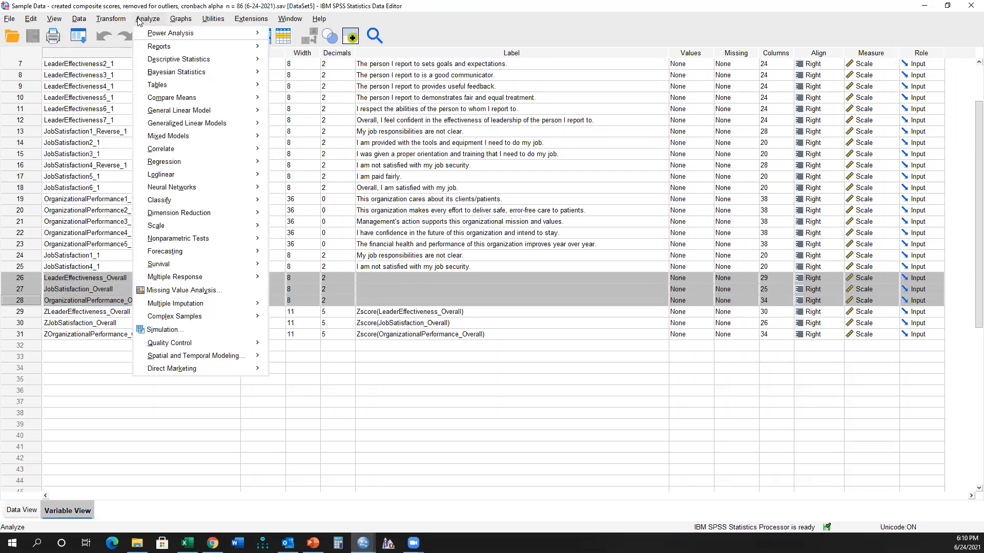
click(138, 20)
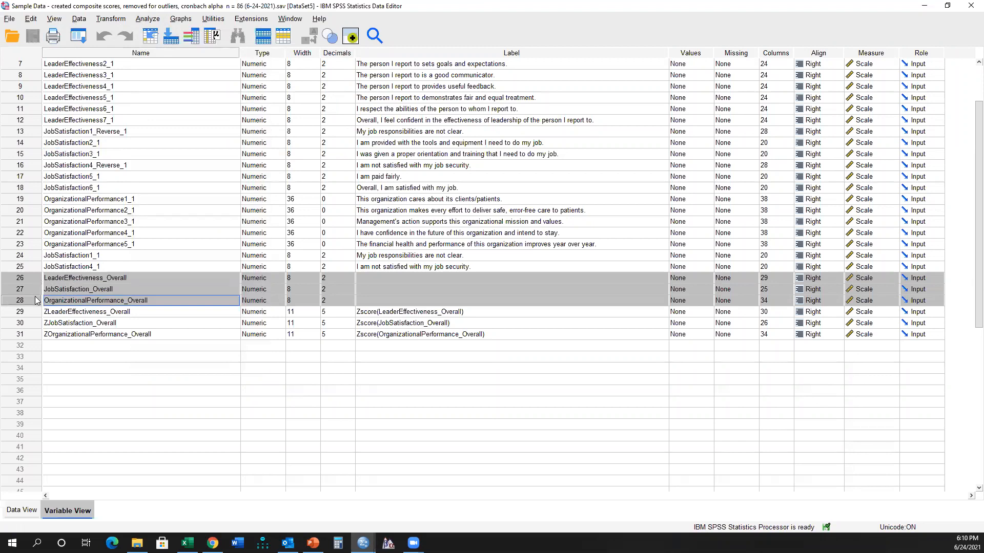
Start a Frequencies analysis with LeaderEffectiveness_Overall, JobSatisfaction_Overall and OrganizationalPerformance_Overall as its variables.
click(149, 23)
mouse_move(178, 59)
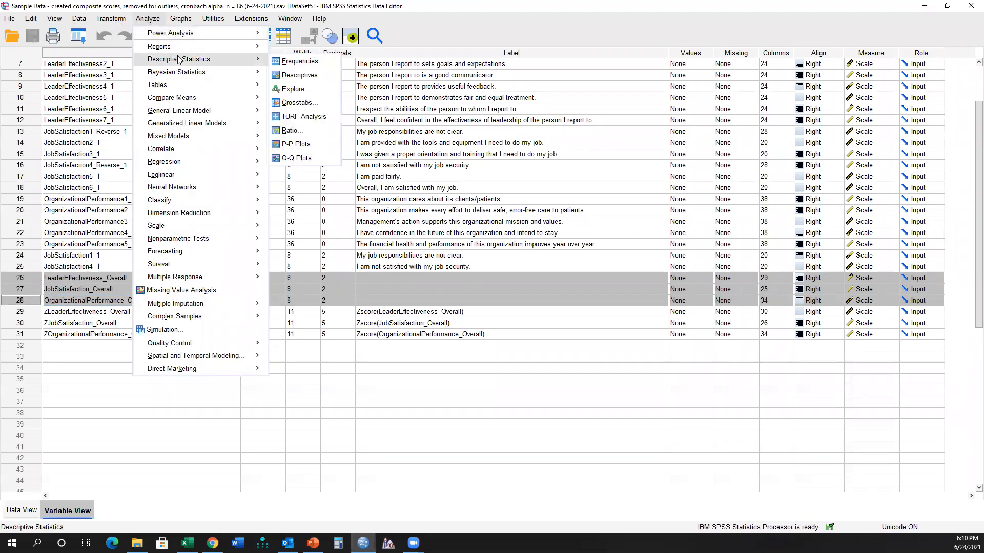
click(291, 62)
scroll(418, 256, down, 7)
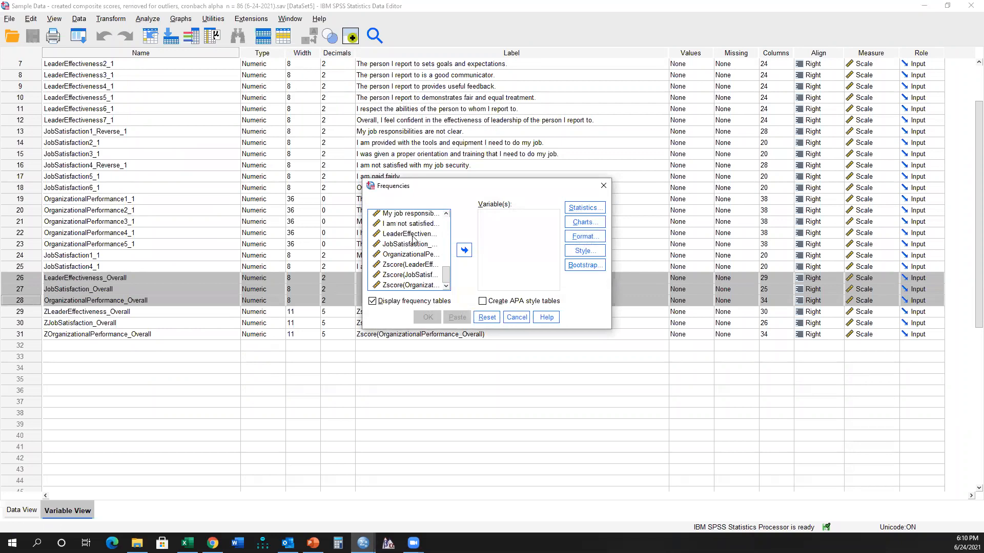
click(415, 235)
shift+click(415, 255)
click(465, 250)
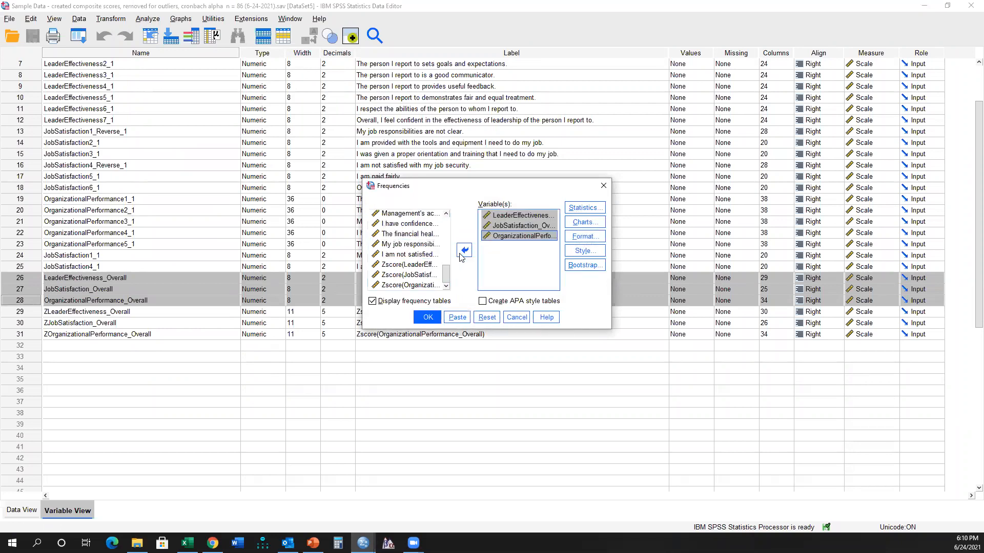
Set the Frequencies chart type to histograms without a normal curve and run the analysis.
click(587, 222)
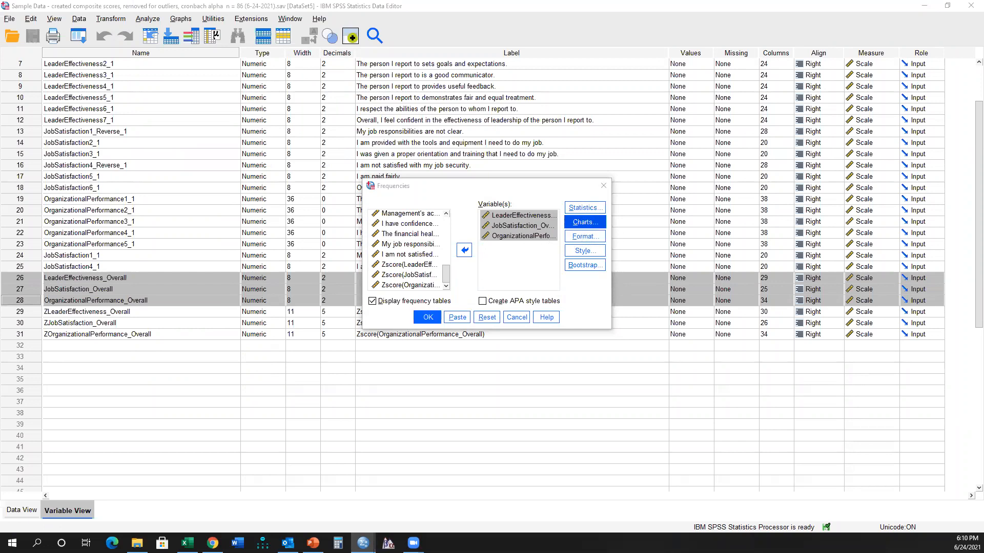
click(684, 232)
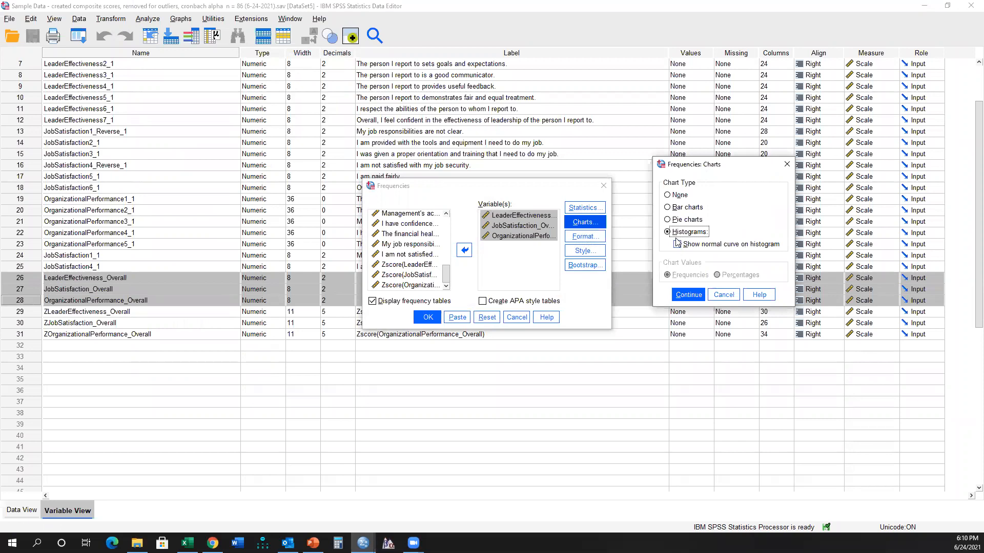
click(681, 296)
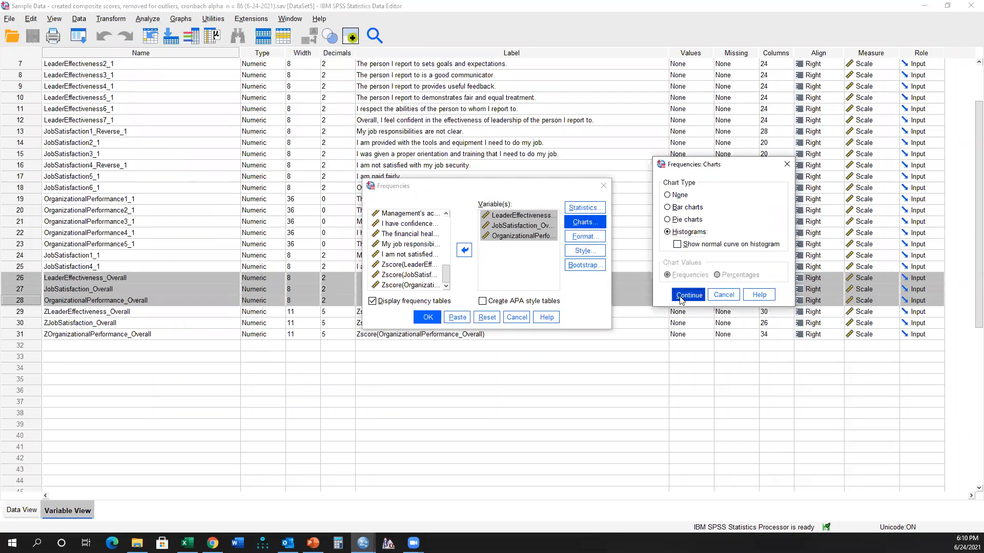
click(428, 317)
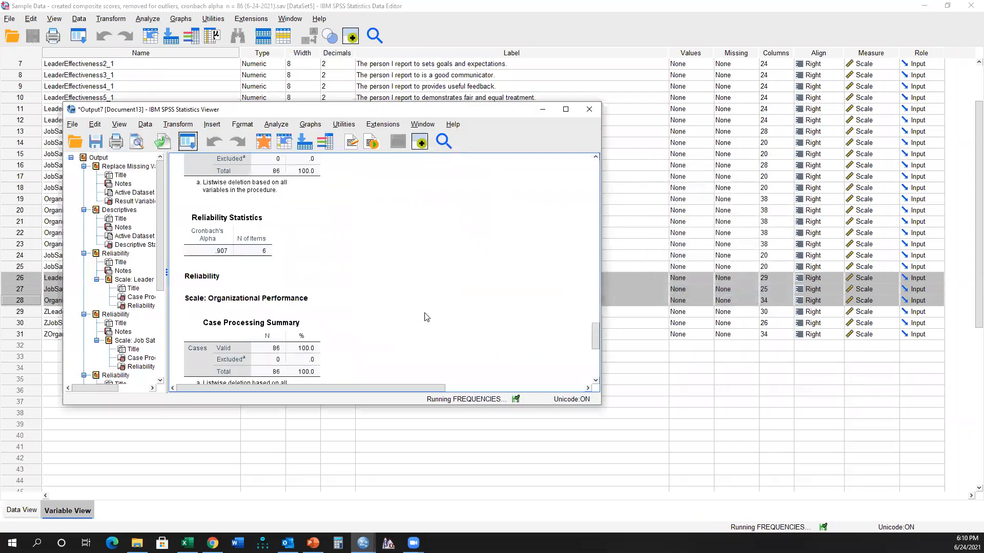
Maximize the output viewer and examine the distribution shapes in the three composite score histograms.
click(564, 110)
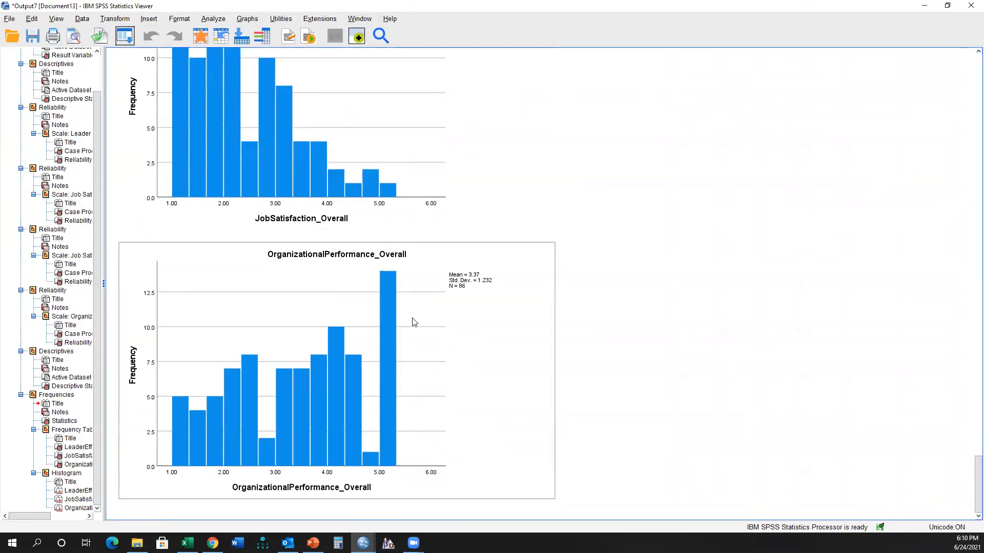
scroll(414, 321, up, 10)
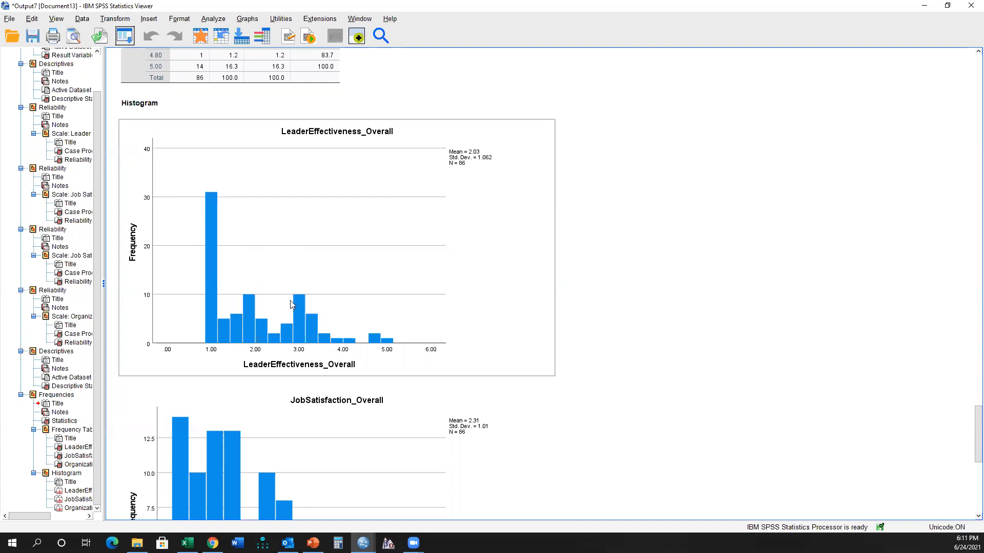
scroll(399, 333, down, 3)
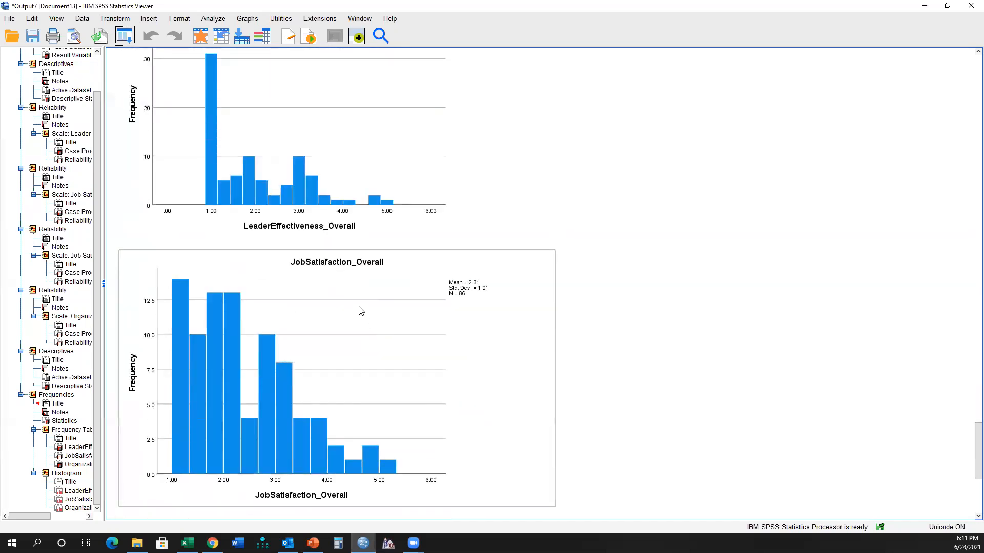
scroll(361, 311, down, 1)
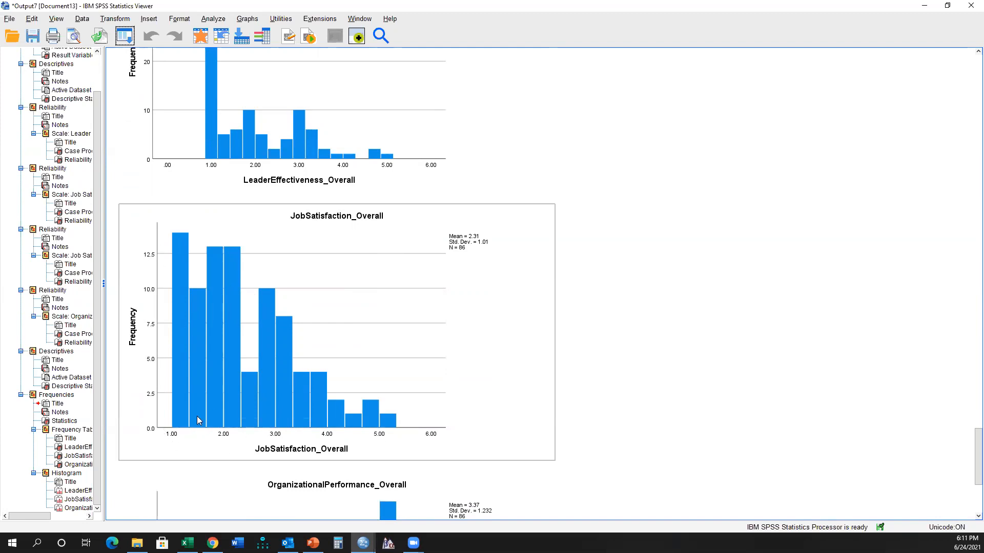
scroll(212, 398, down, 4)
scroll(223, 371, down, 1)
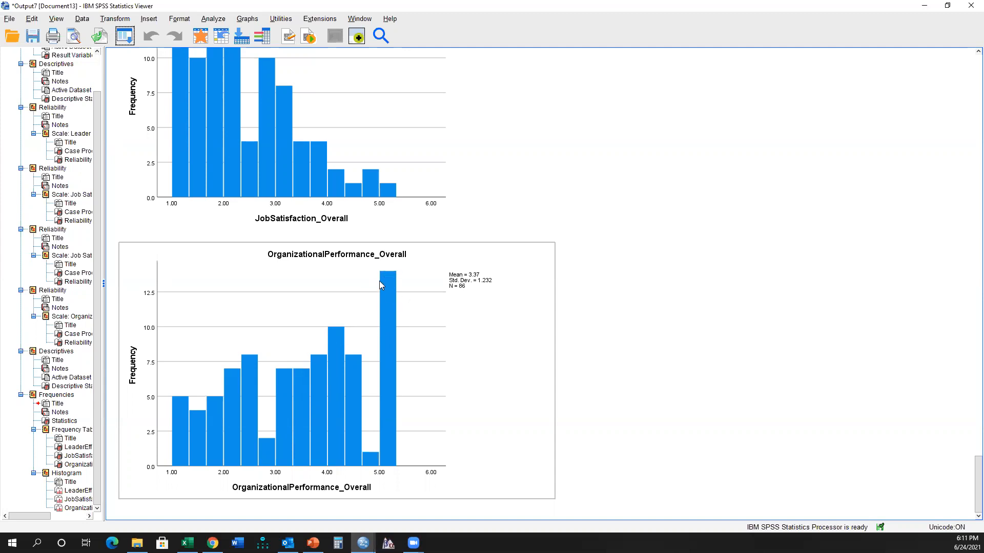
scroll(382, 278, up, 1)
scroll(378, 280, down, 1)
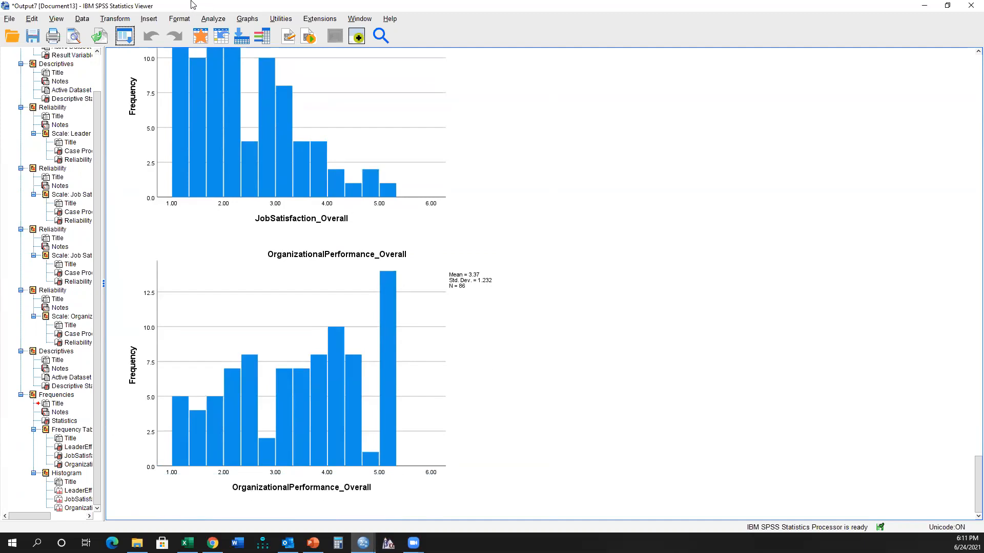
Start an Explore analysis with LeaderEffectiveness_Overall, JobSatisfaction_Overall and OrganizationalPerformance_Overall as dependent variables.
click(213, 18)
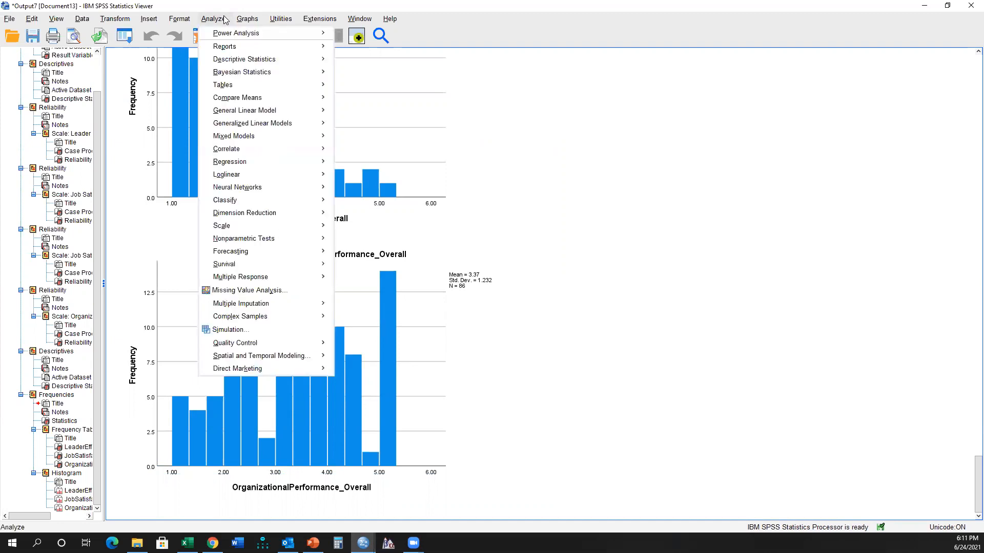
mouse_move(233, 62)
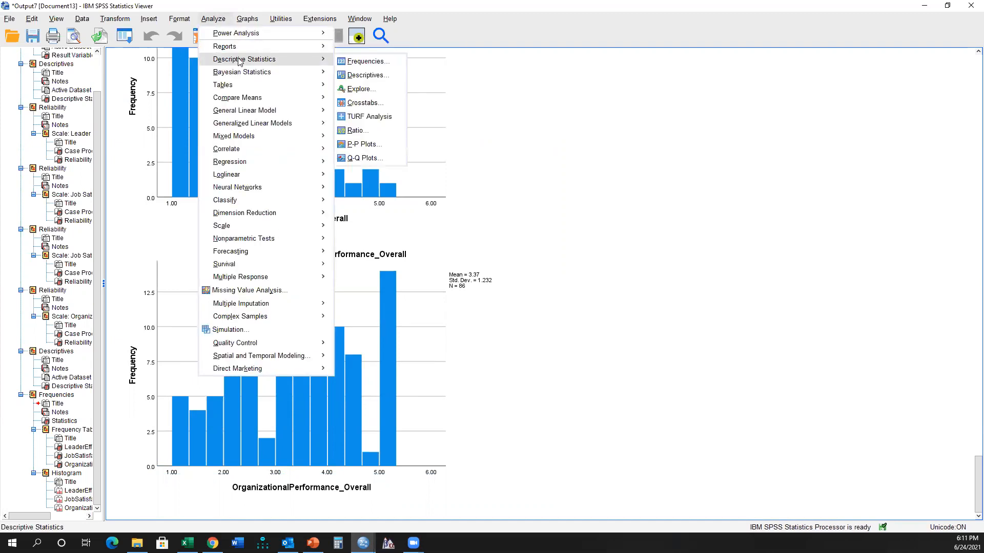
click(363, 90)
scroll(448, 228, down, 5)
click(454, 230)
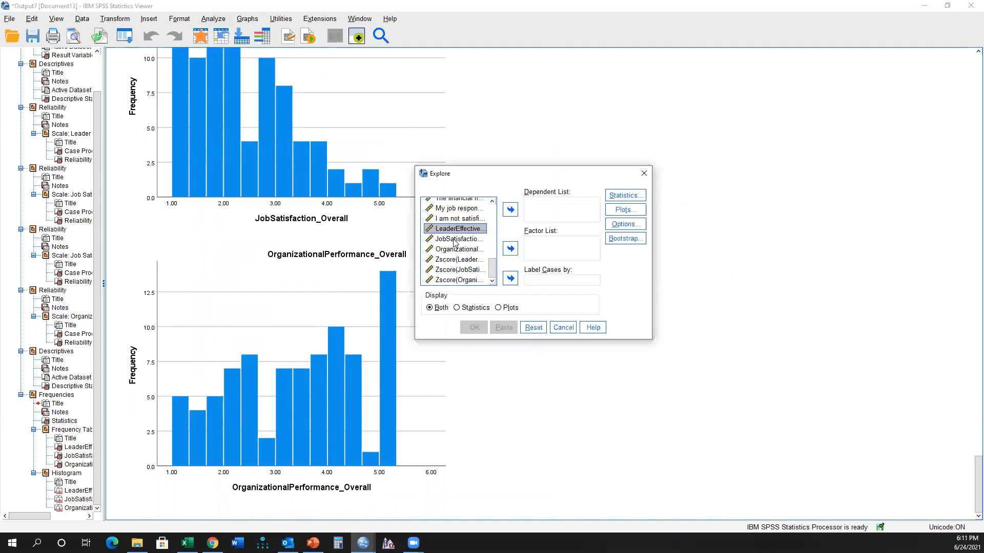
shift+click(458, 248)
click(509, 214)
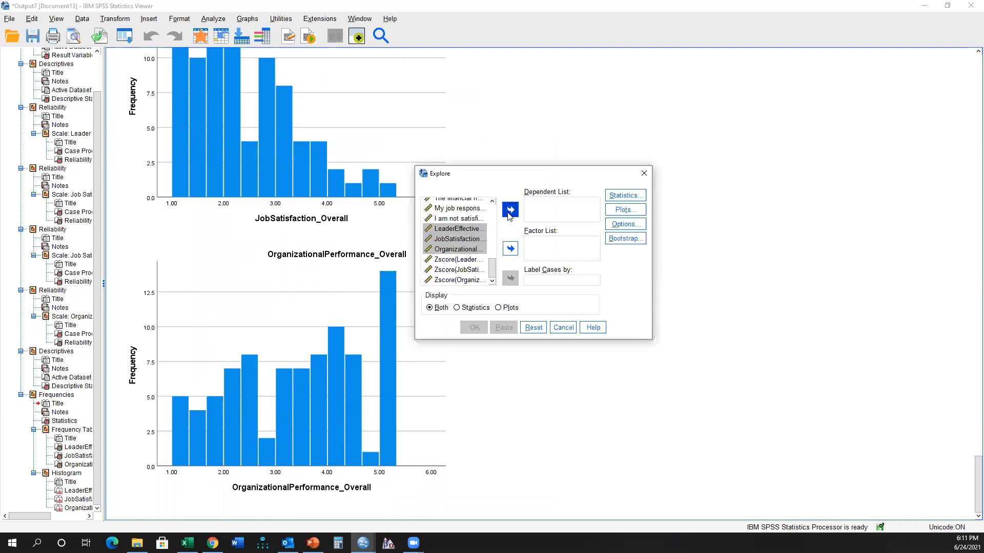
click(509, 214)
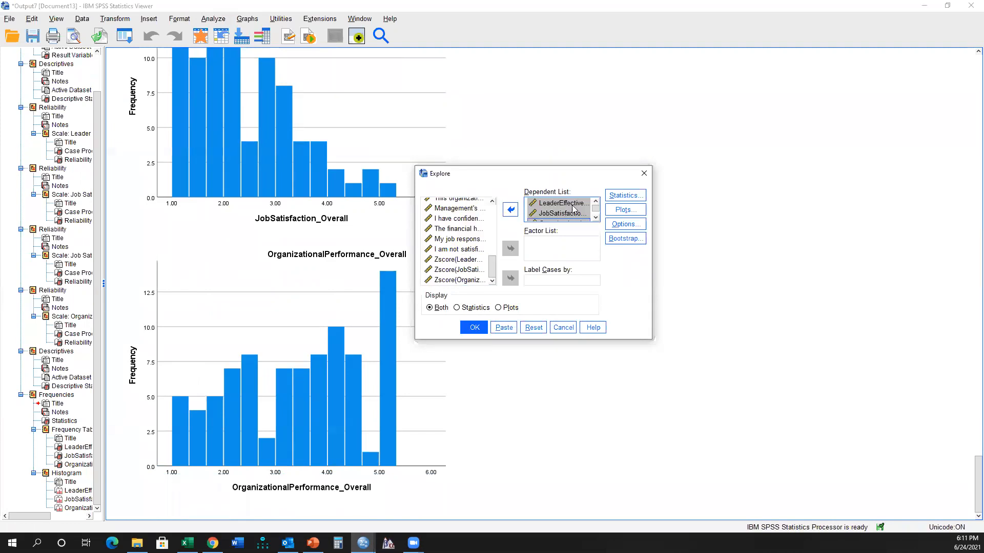
Enable normality plots with tests for the Explore analysis and run it.
click(622, 211)
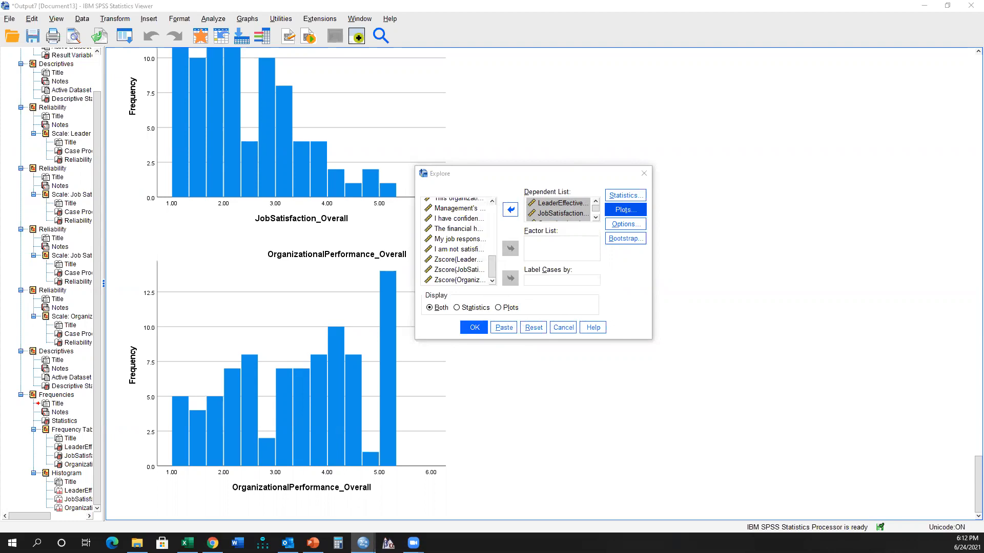
click(625, 209)
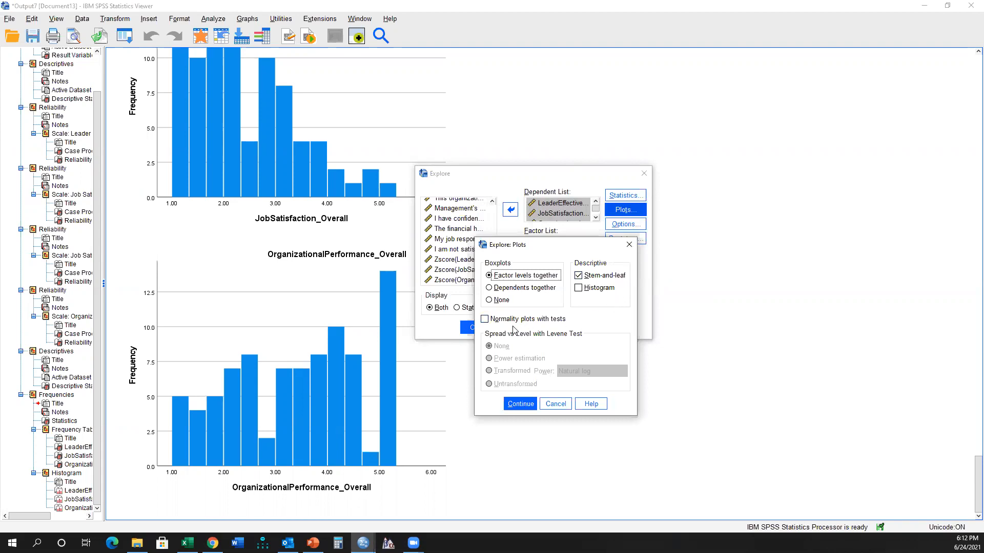
click(487, 320)
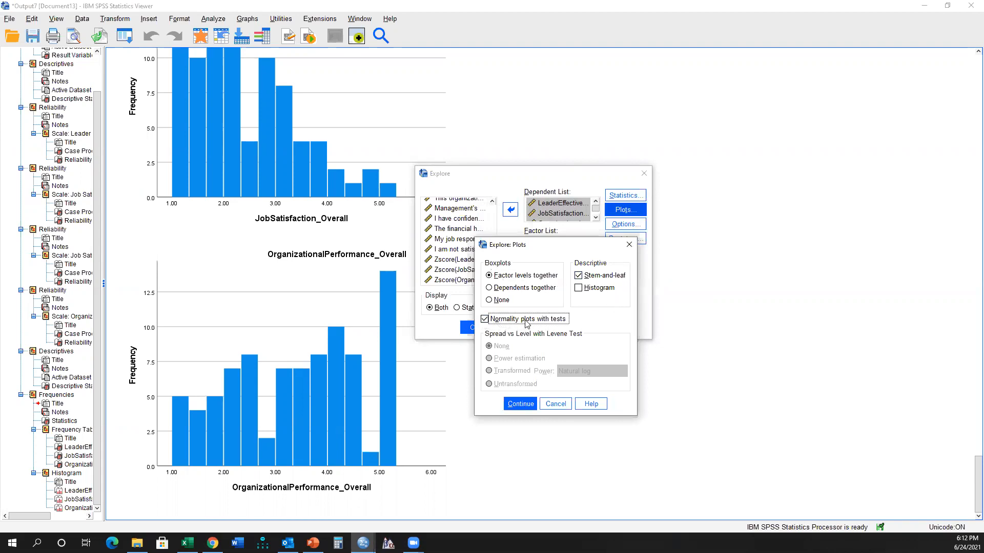
click(521, 405)
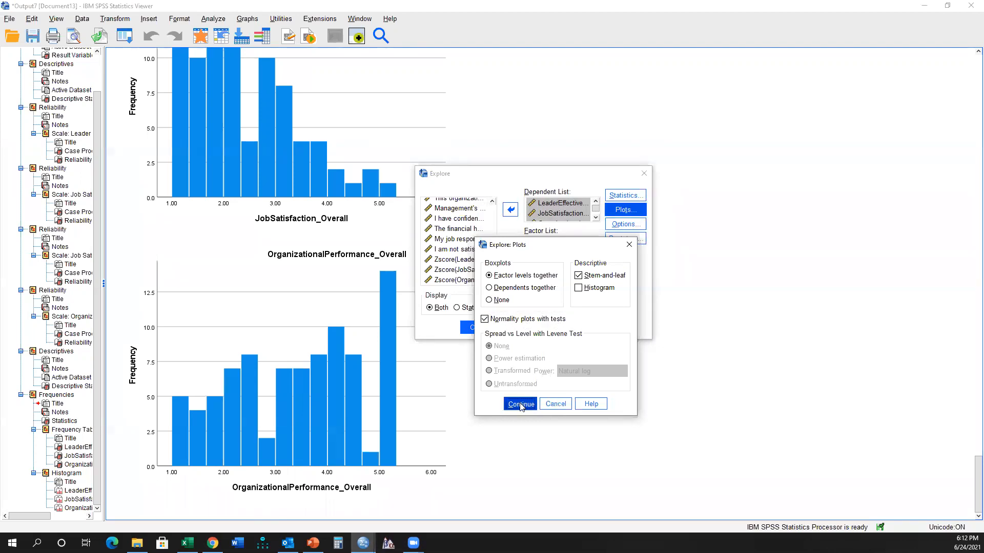
click(474, 328)
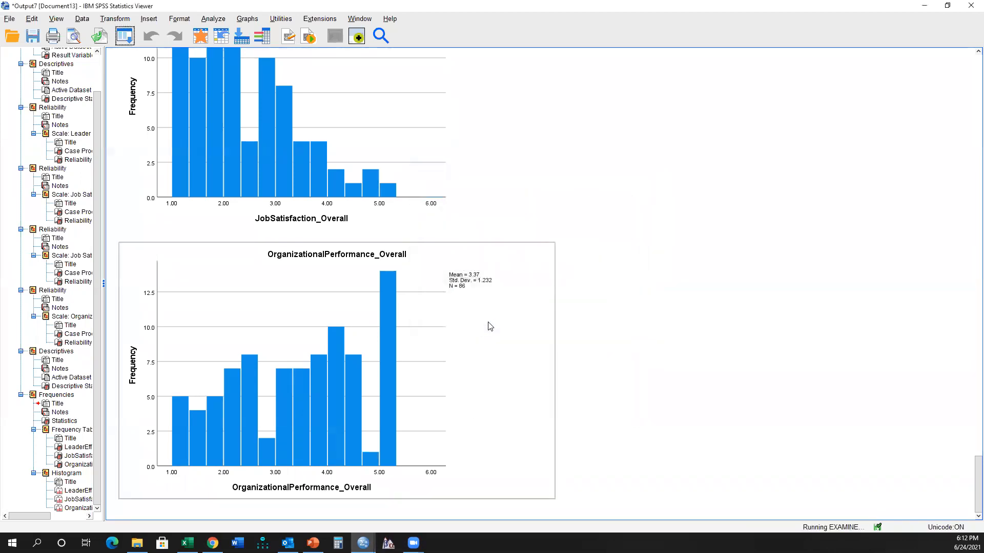
Examine the Explore output's Descriptives and Tests of Normality tables for the three composite scores.
scroll(512, 332, down, 8)
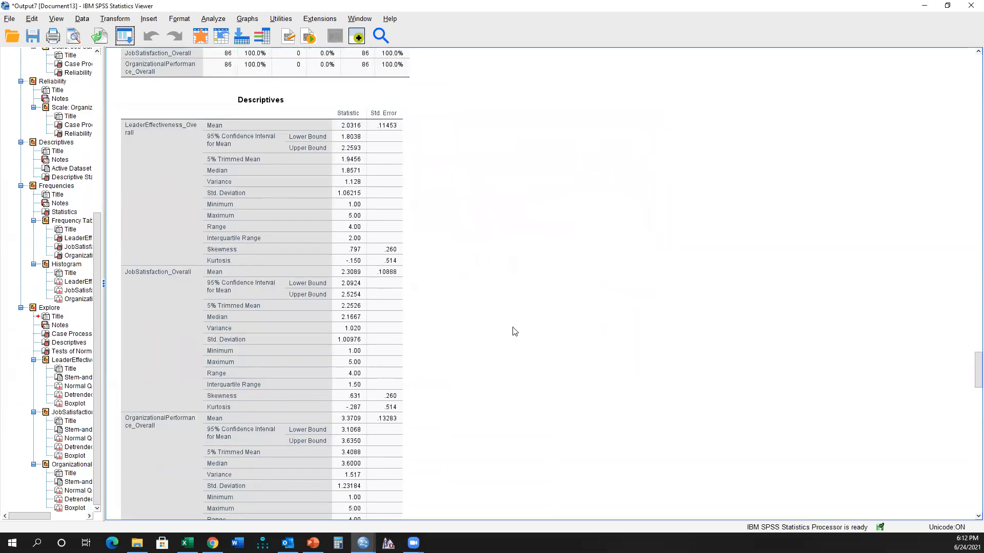
scroll(519, 305, down, 2)
scroll(512, 292, up, 7)
scroll(514, 287, down, 5)
scroll(507, 295, down, 8)
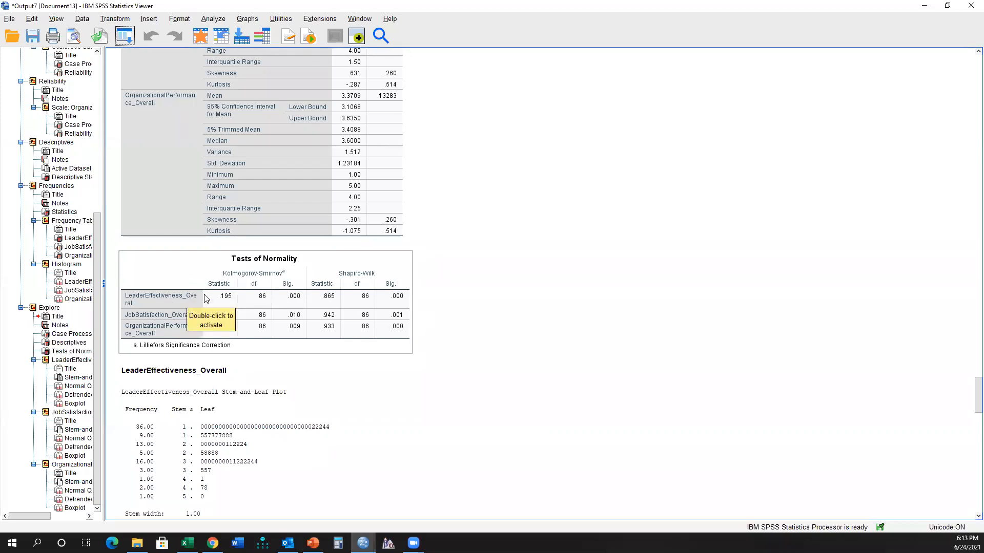
click(192, 57)
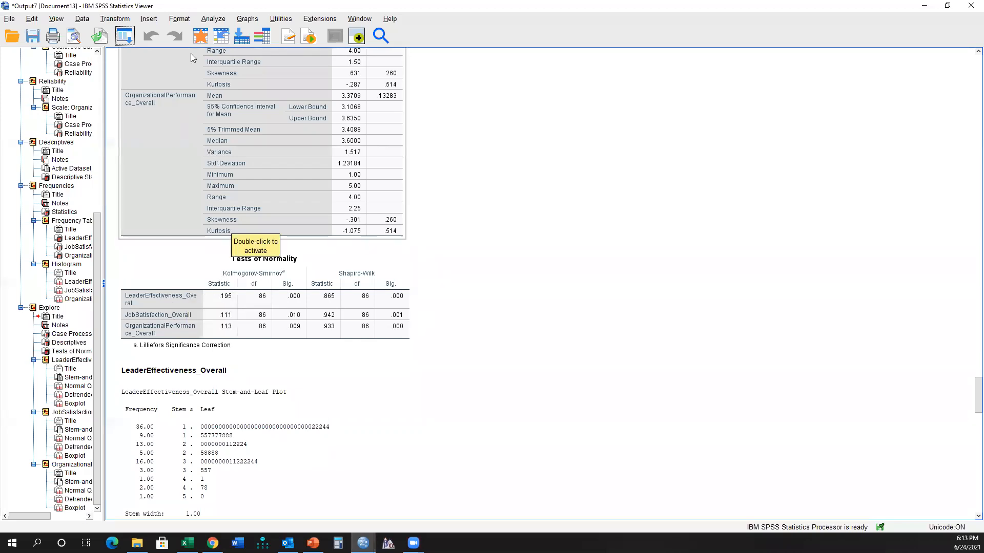
click(213, 18)
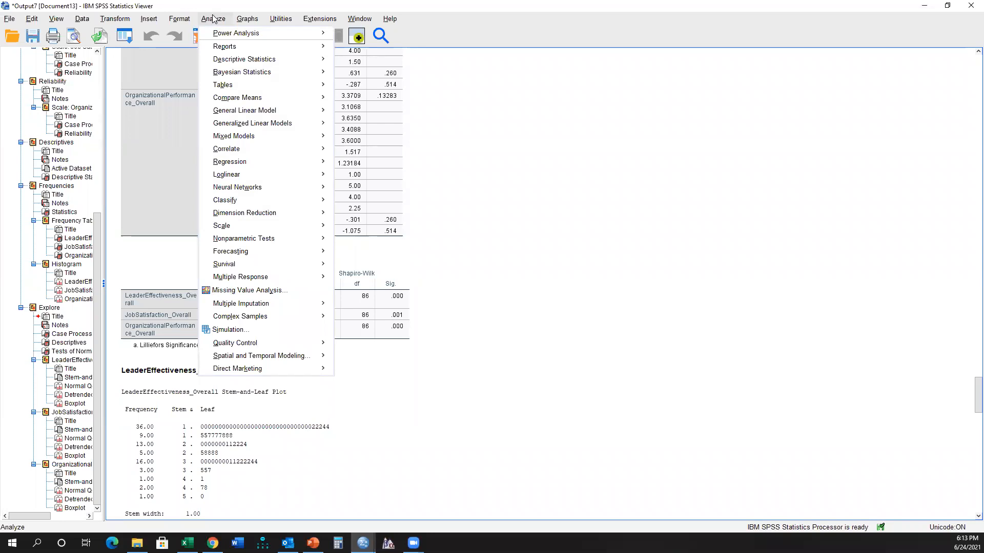
click(214, 18)
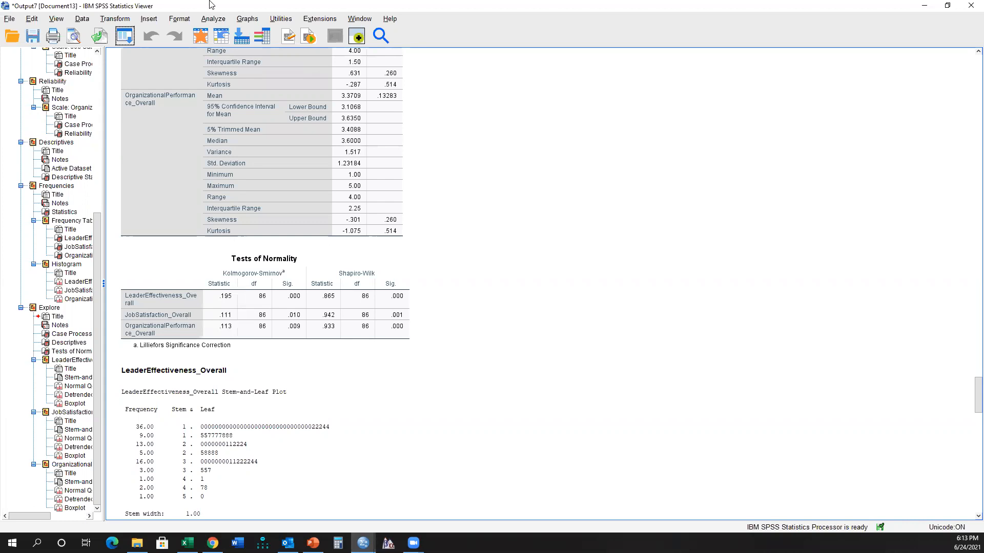
click(188, 143)
click(169, 300)
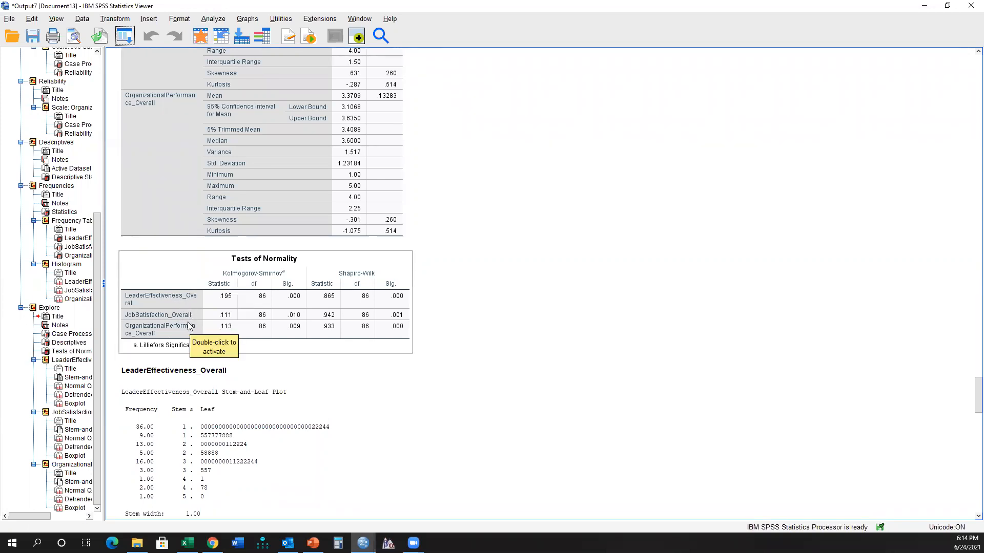
click(485, 264)
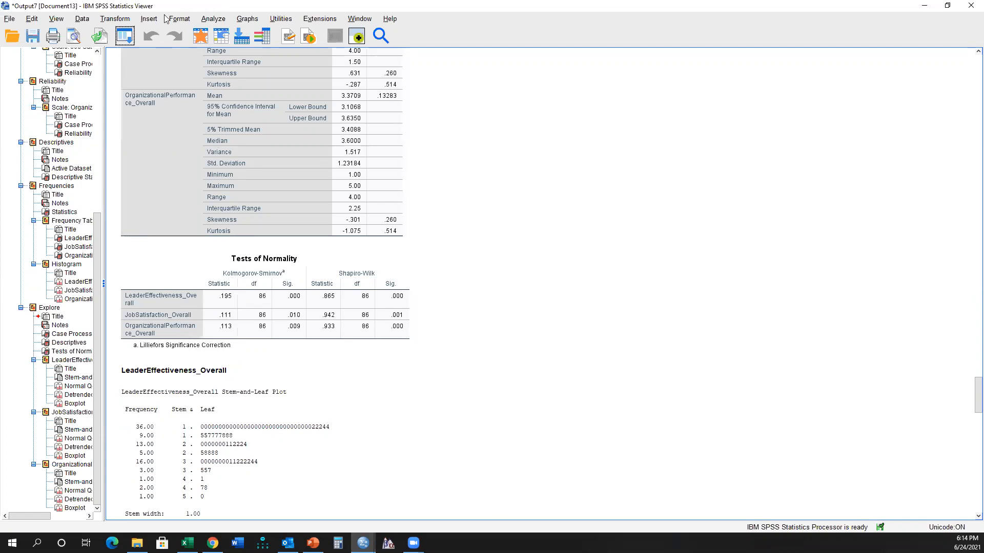
Start a bivariate correlation with LeaderEffectiveness_Overall, JobSatisfaction_Overall and OrganizationalPerformance_Overall as its variables.
click(212, 20)
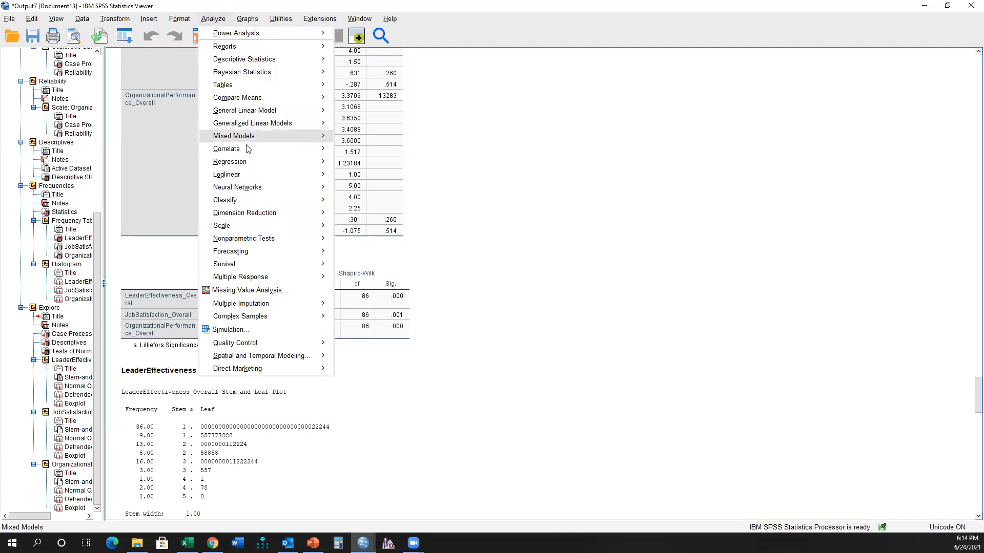
mouse_move(250, 150)
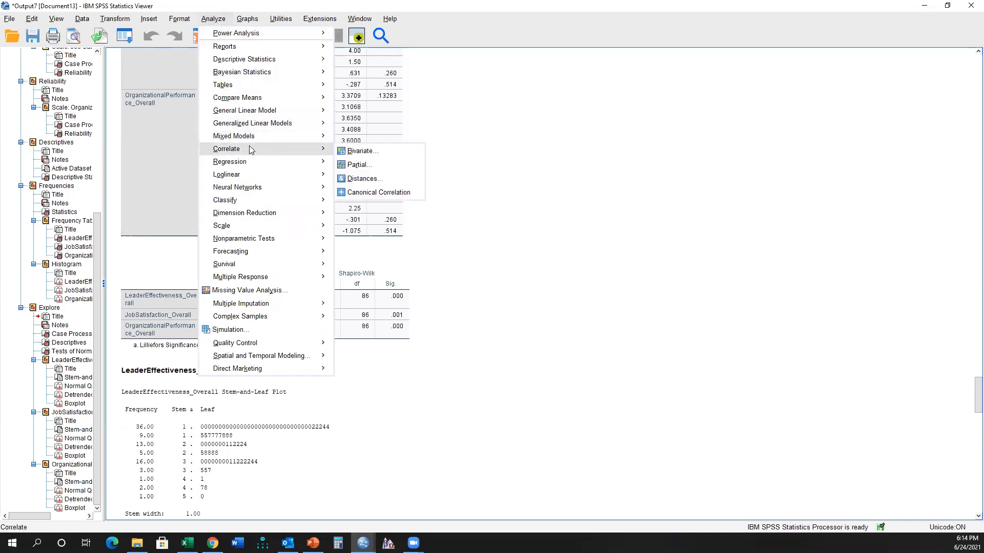
click(354, 152)
scroll(454, 252, down, 5)
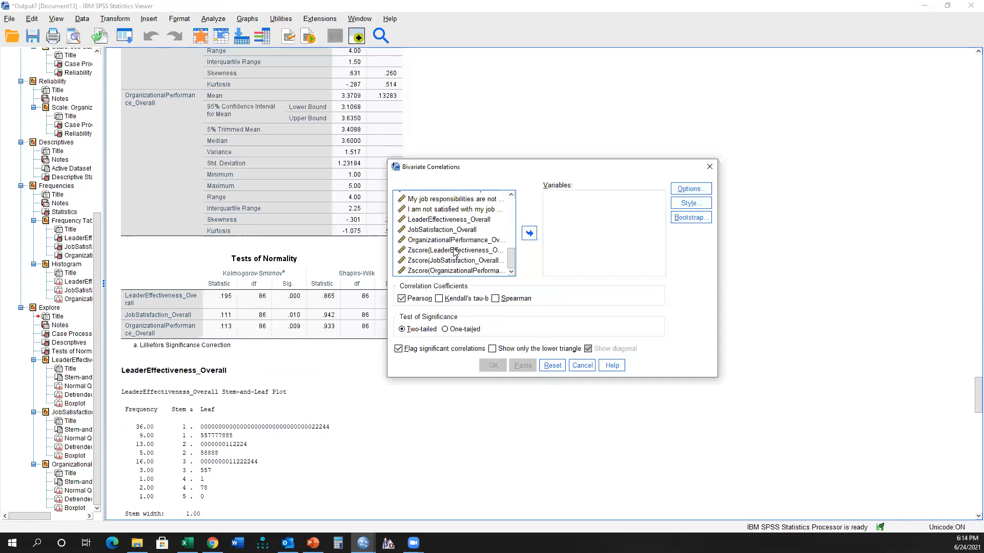
drag(451, 221, 449, 231)
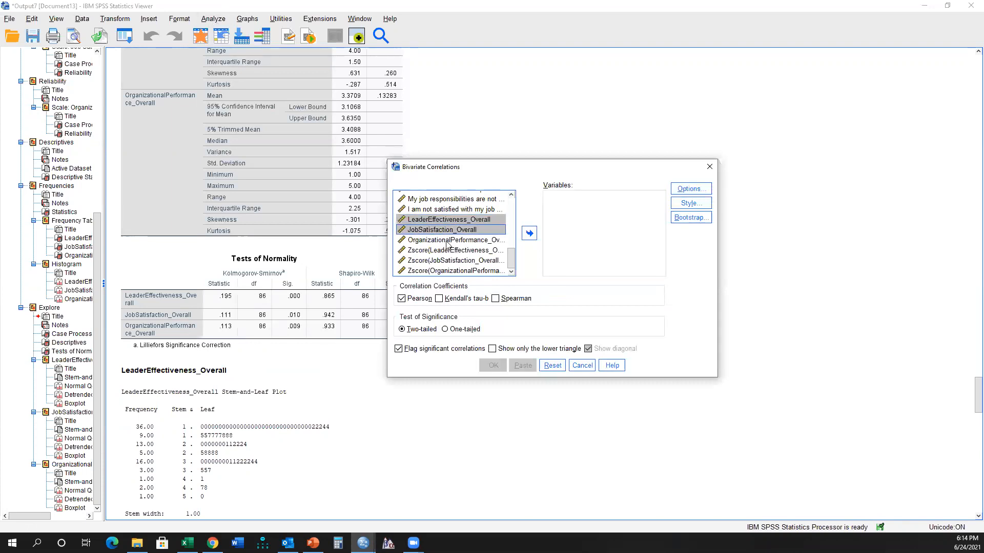
shift+click(448, 241)
click(529, 233)
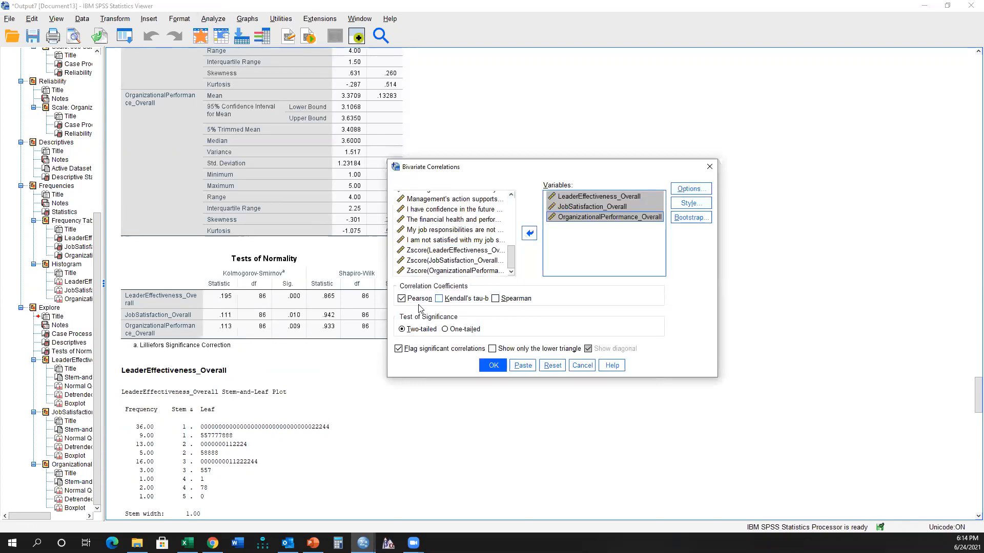
Add Spearman to the Pearson correlation coefficients and run the correlation analysis.
click(403, 299)
click(403, 300)
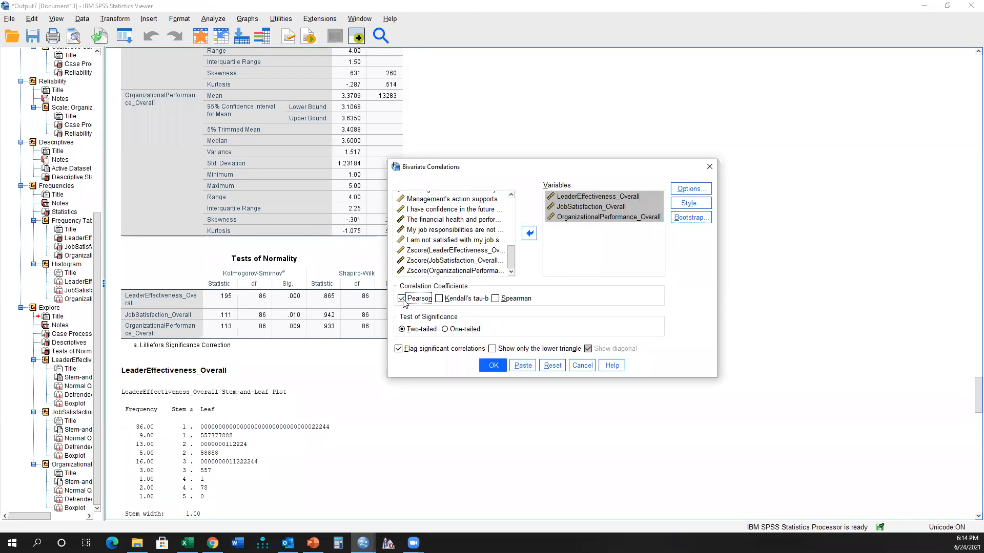
click(495, 299)
click(488, 371)
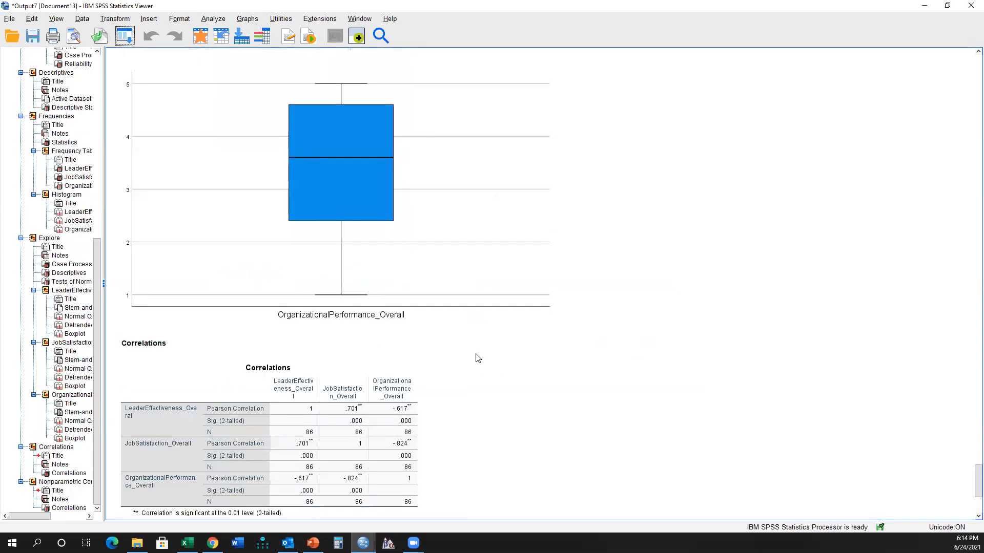
Examine the Pearson and Spearman correlation tables for the three composite scores.
click(287, 184)
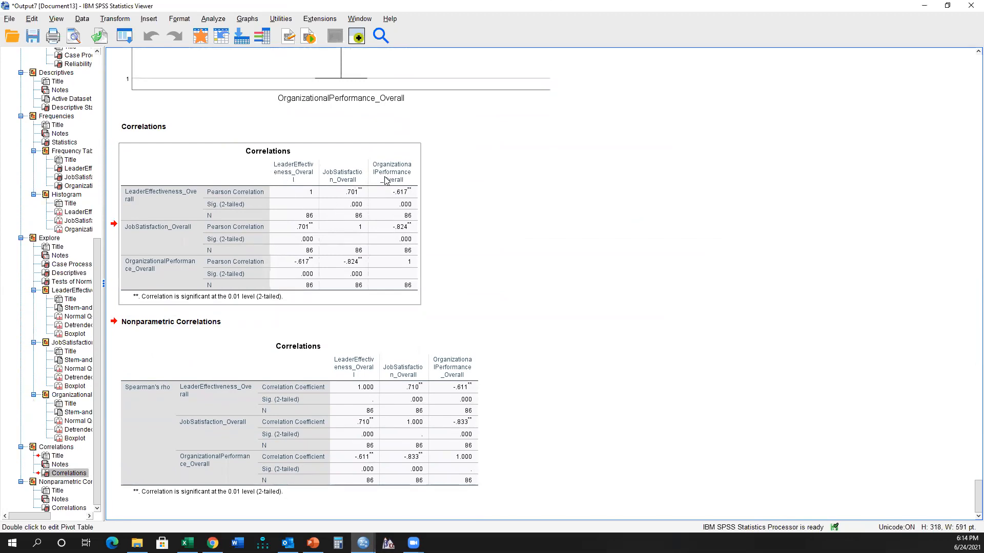
click(280, 413)
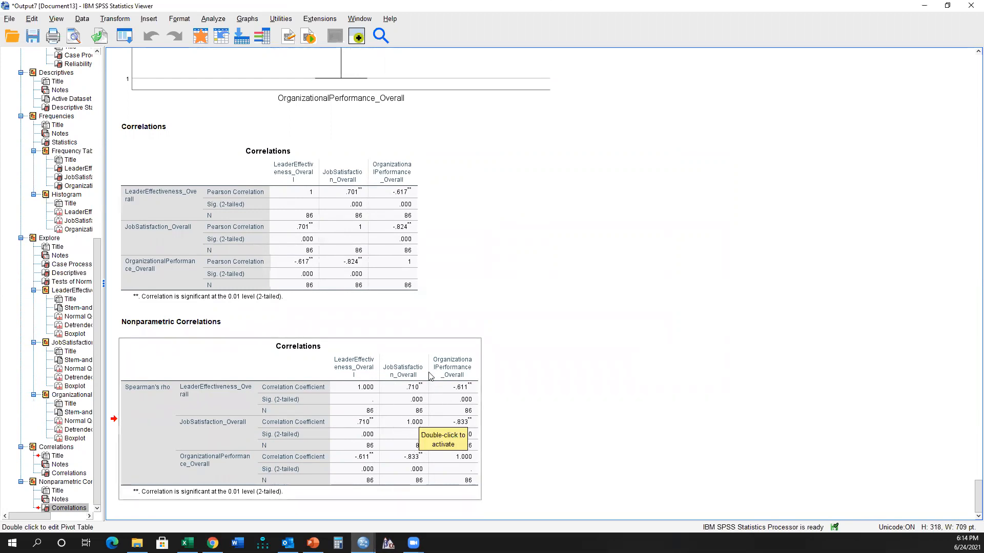
click(597, 215)
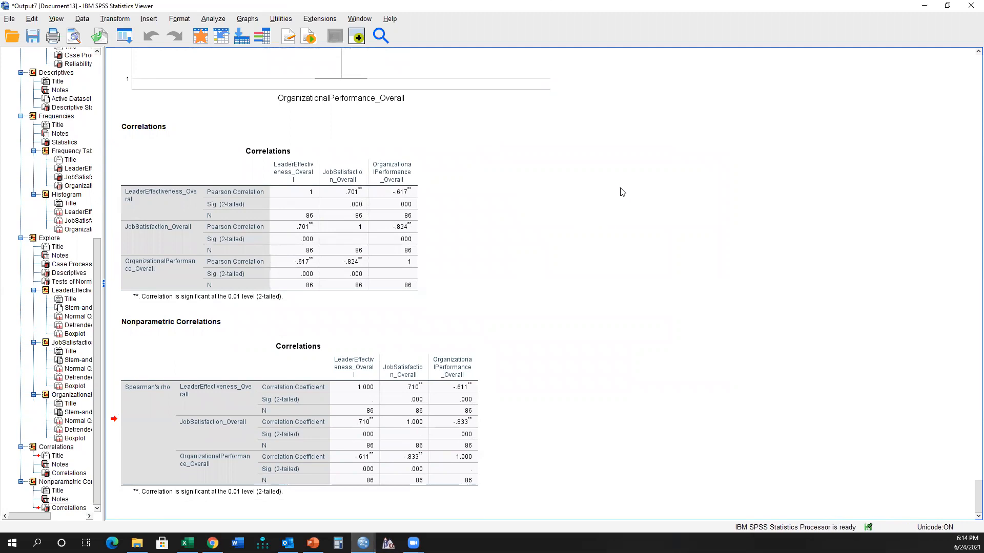
Minimize the output viewer to return to the Data Editor and open a Linear Regression analysis.
click(933, 5)
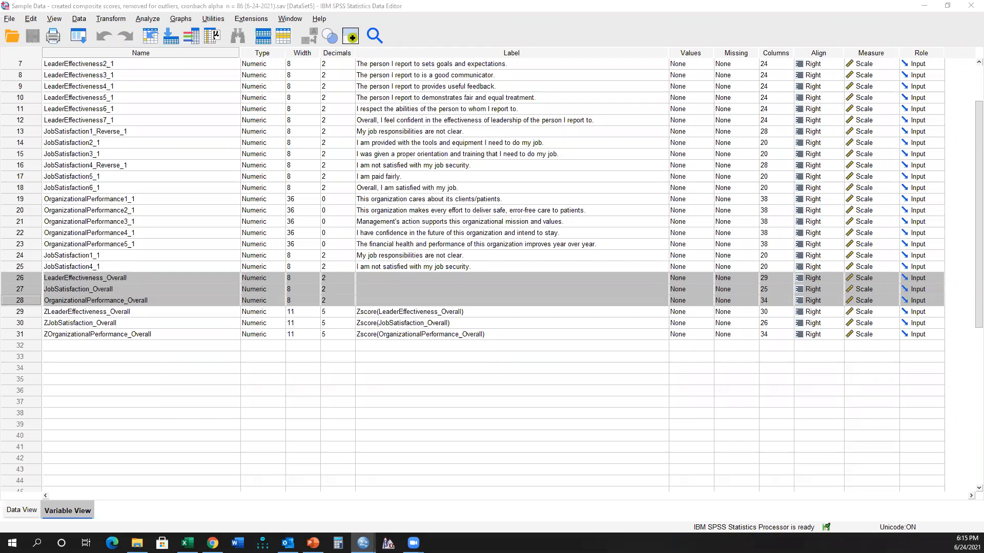
click(153, 21)
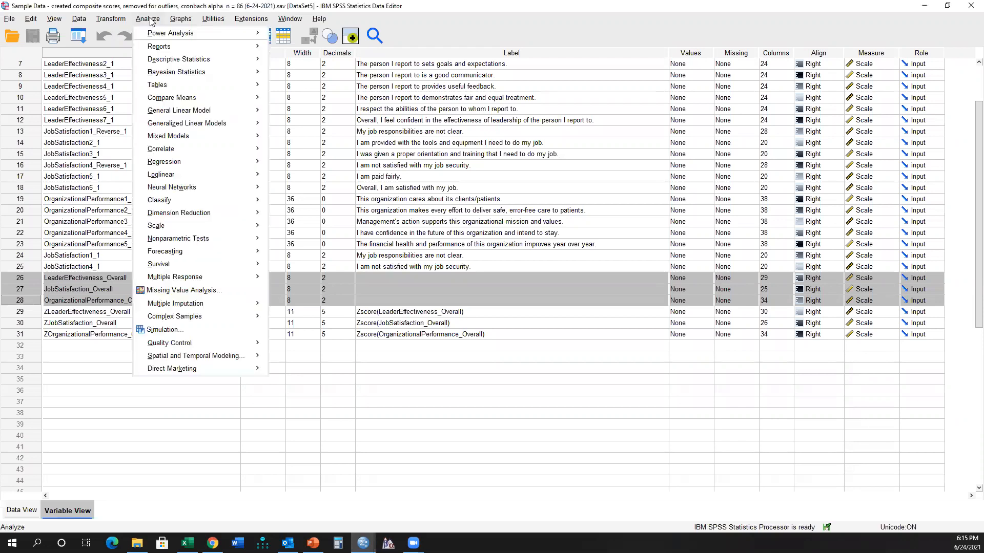
click(178, 16)
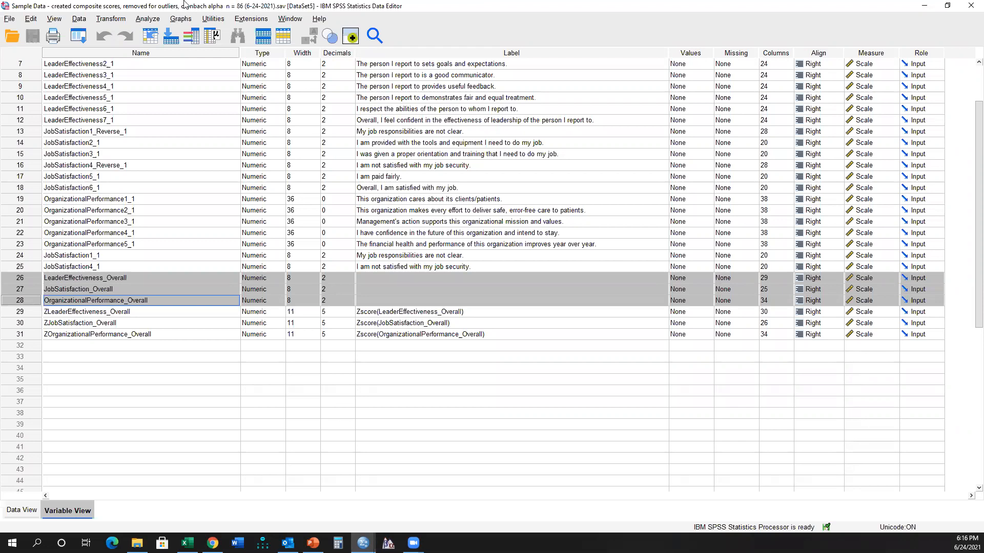
click(142, 20)
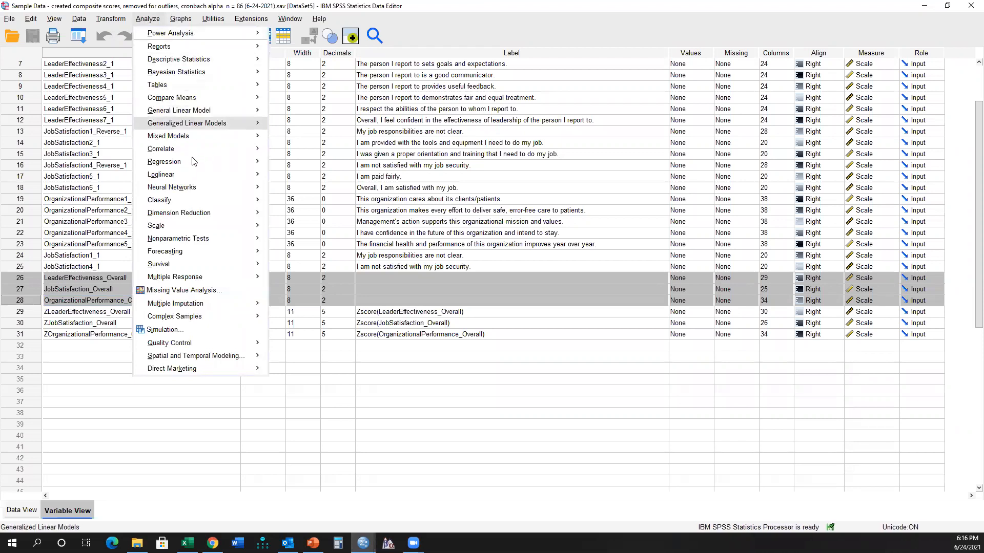
mouse_move(194, 161)
click(301, 180)
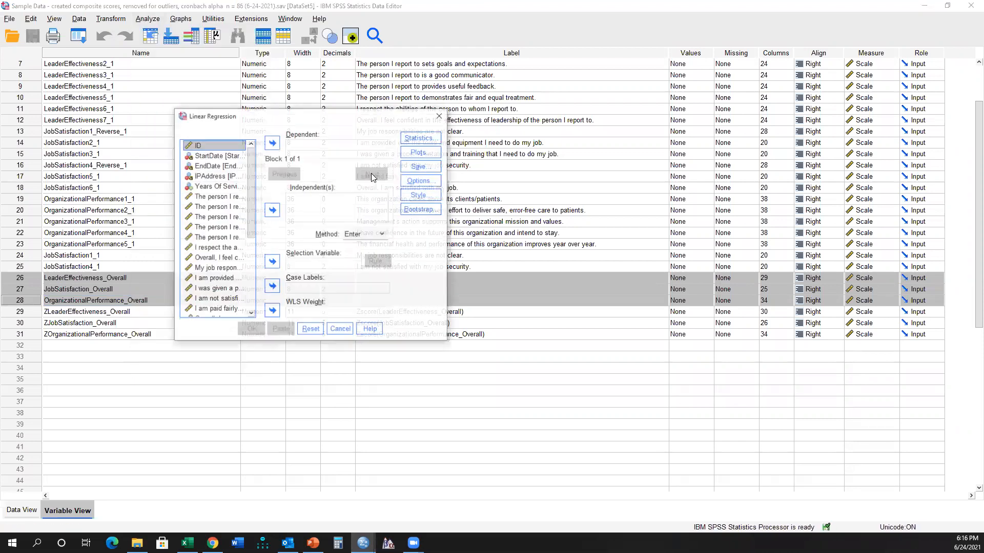
Try enabling the normal probability plot of standardized residuals in the Linear Regression plot options.
click(419, 152)
click(307, 355)
click(349, 380)
click(424, 153)
click(296, 356)
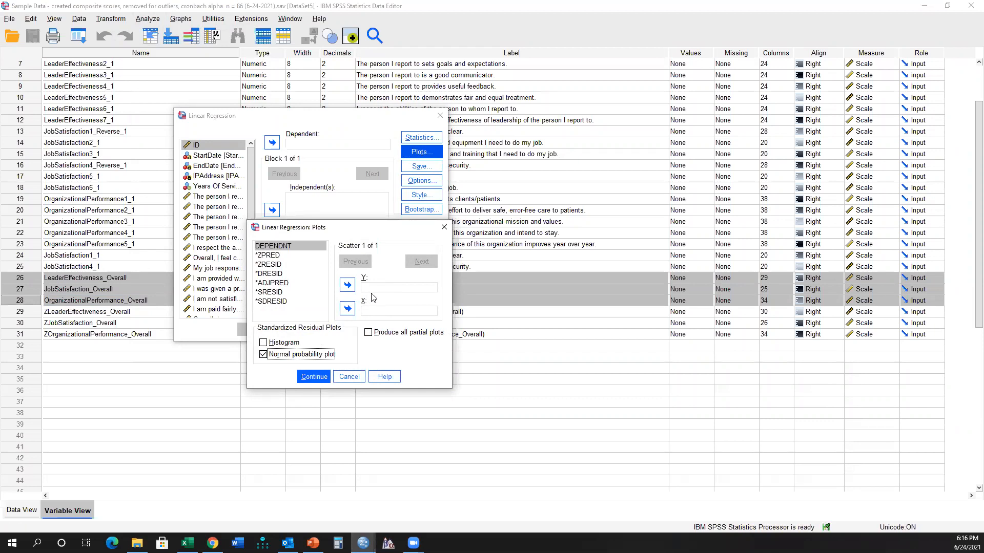
click(354, 381)
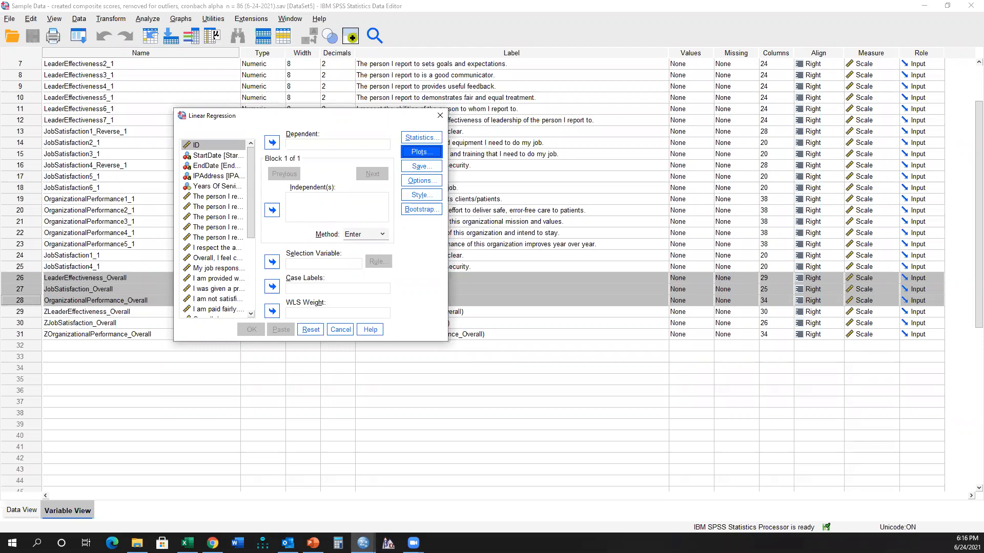
click(419, 151)
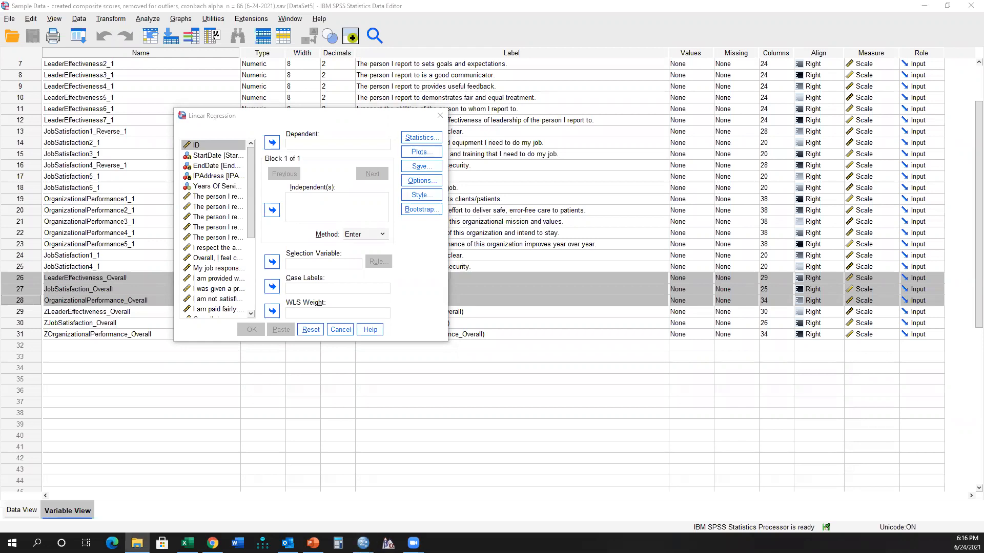
Switch to File Explorer and open the Data Analysis_Updated_References document from the Data Analysis Plan folder in Word.
click(137, 543)
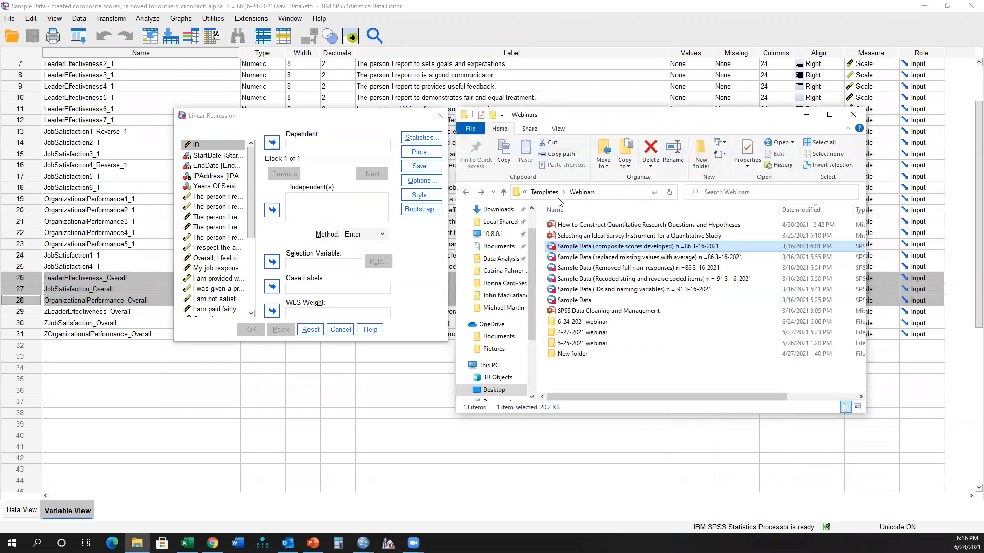
click(500, 259)
double_click(603, 225)
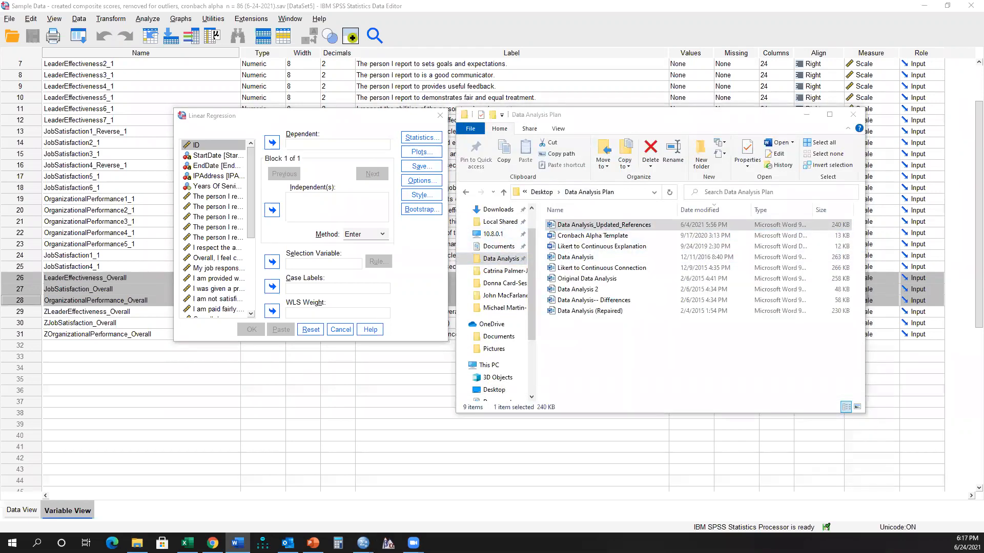
click(799, 105)
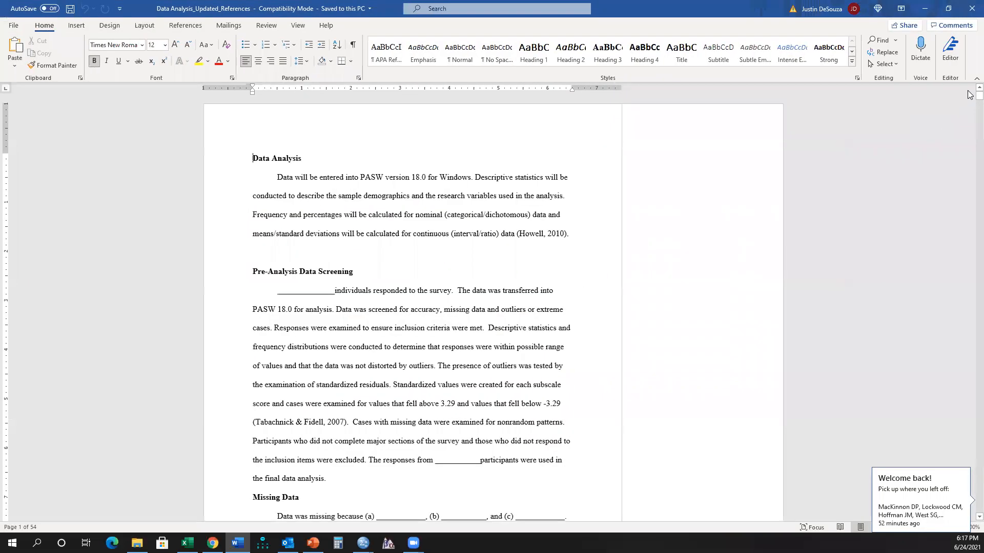
Find and highlight the SPSS Survival Manual (7th ed.) entry in the document's reference list, and minimize Word.
drag(970, 101, 969, 478)
drag(455, 212, 266, 218)
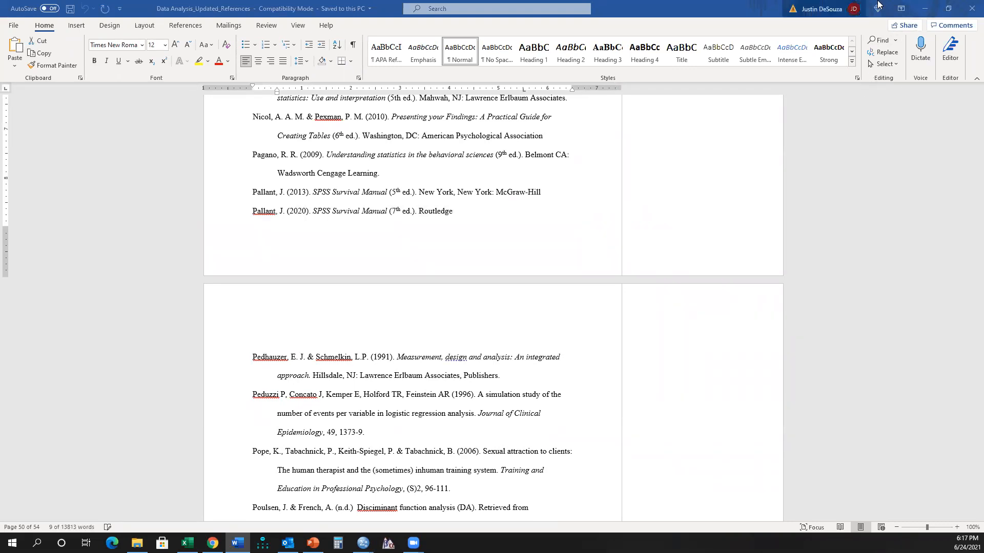
click(924, 8)
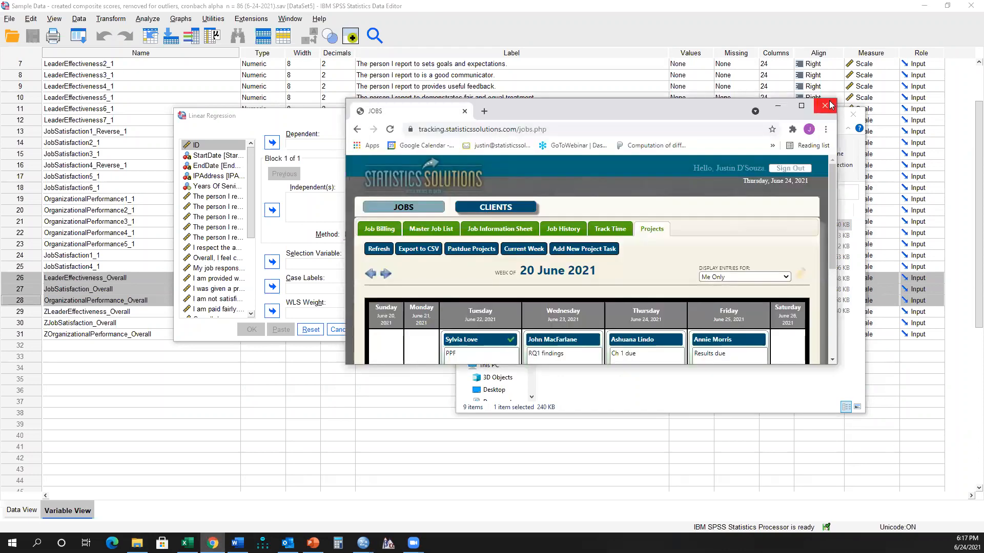
Open YouTube in a new Chrome tab and search for "todd grande spss", refining the search to "todd grande spss cleaning".
click(803, 106)
click(136, 6)
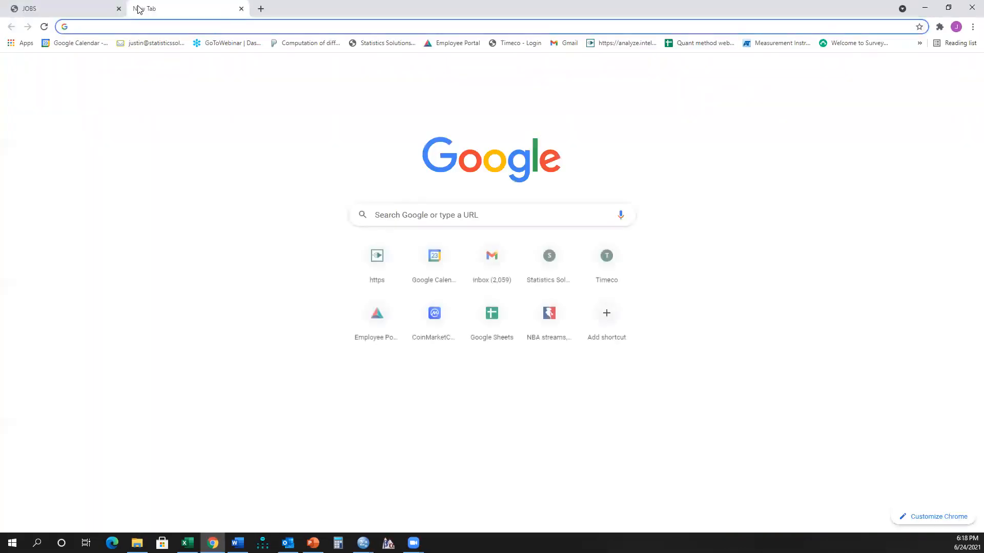
text(youtube)
key(Return)
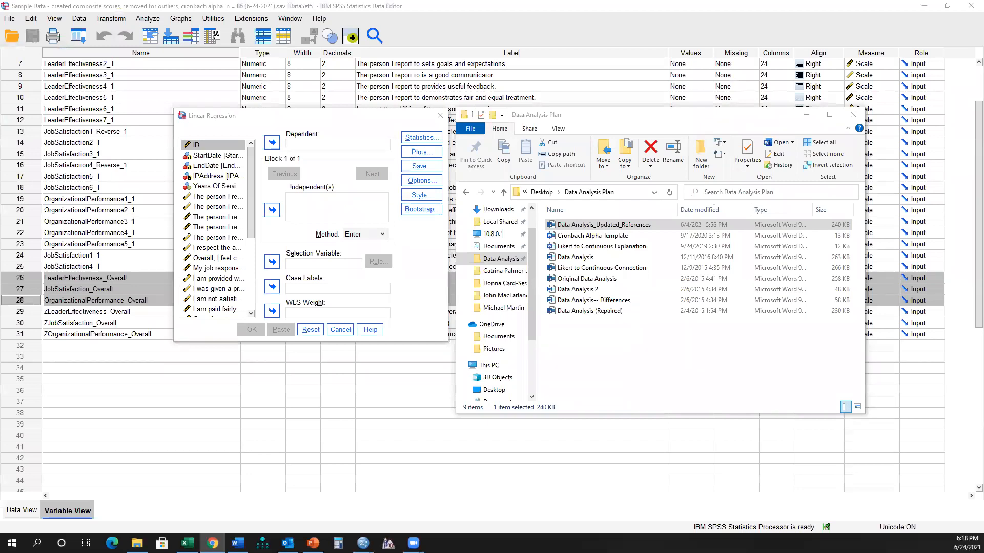
drag(0, 187, 538, 184)
click(612, 186)
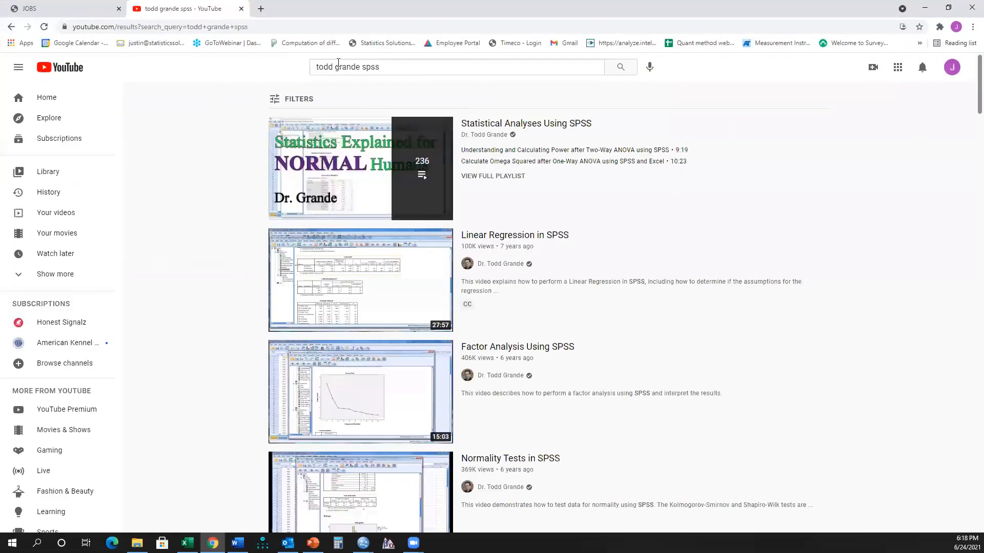
click(262, 27)
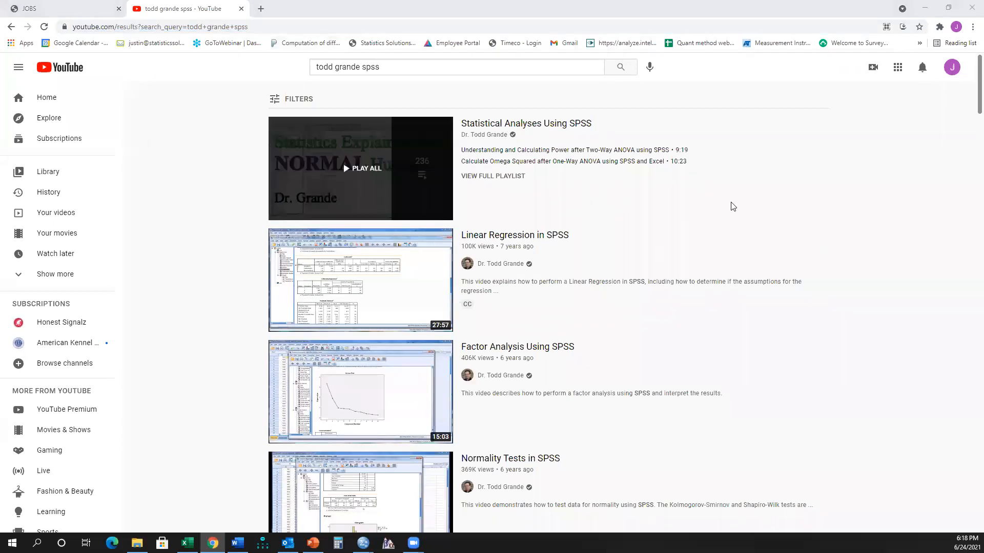
click(382, 65)
text(cleaning)
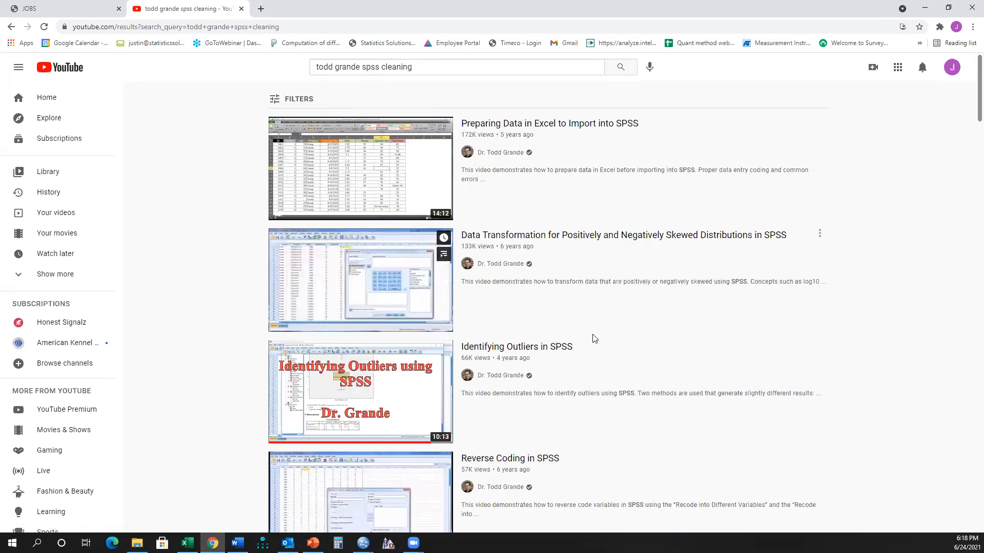
Examine the data preparation, transformation, outlier and reverse coding videos in the YouTube results, and minimize Chrome.
scroll(587, 425, down, 1)
scroll(588, 424, up, 1)
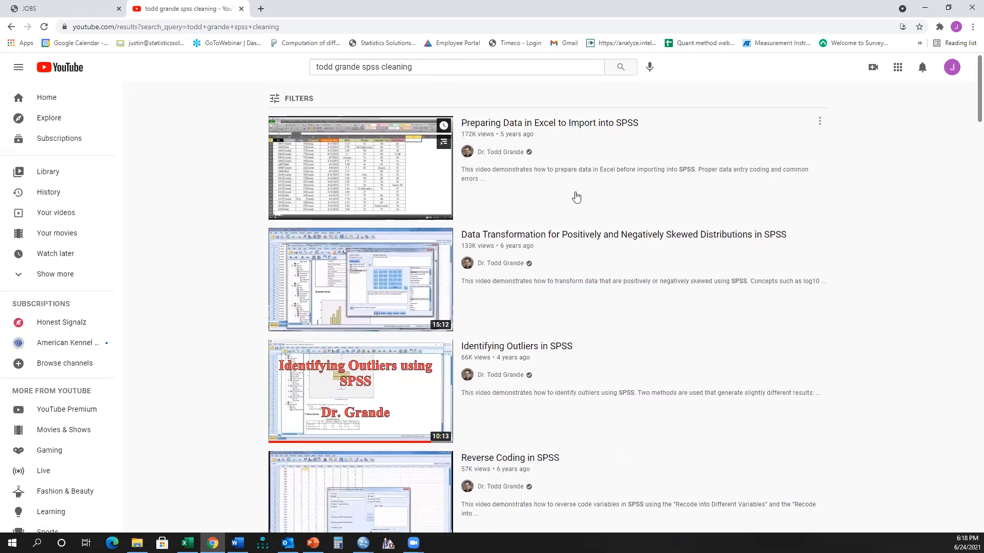
scroll(577, 197, down, 1)
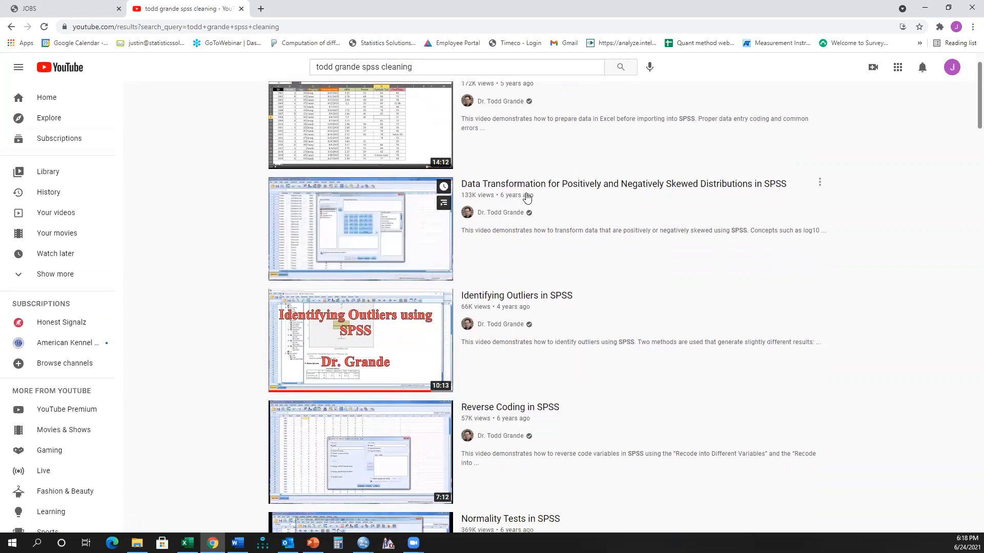
scroll(563, 220, down, 1)
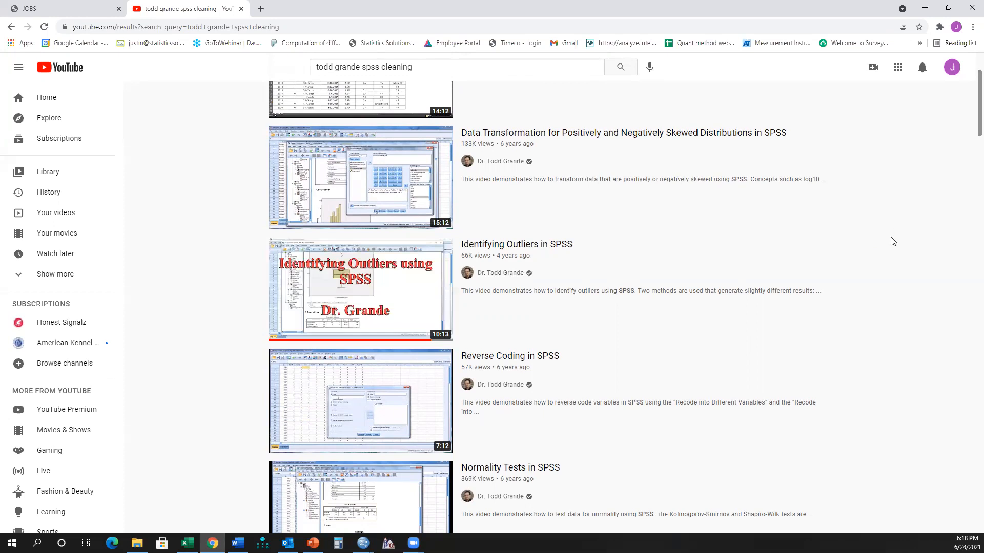
scroll(892, 240, down, 1)
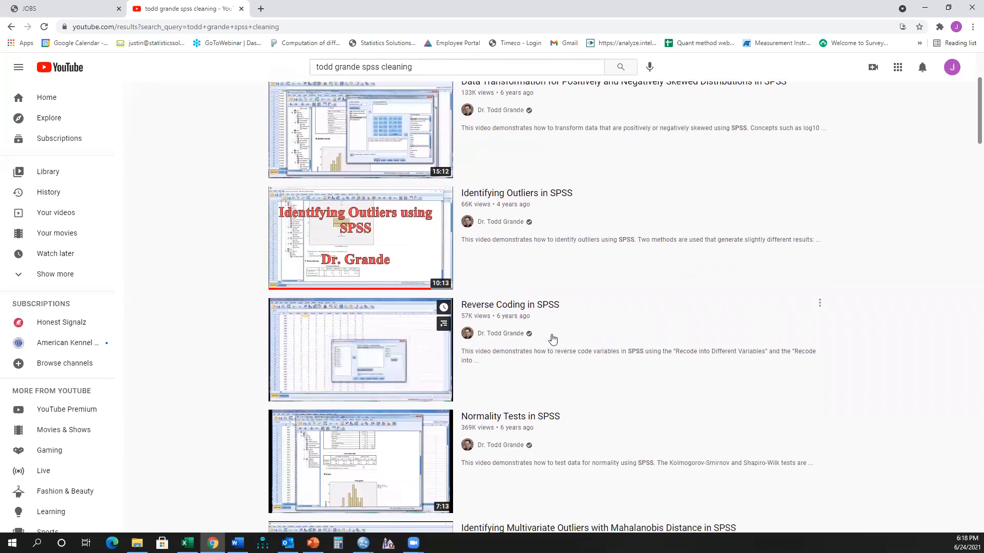
scroll(580, 314, down, 2)
scroll(650, 266, up, 2)
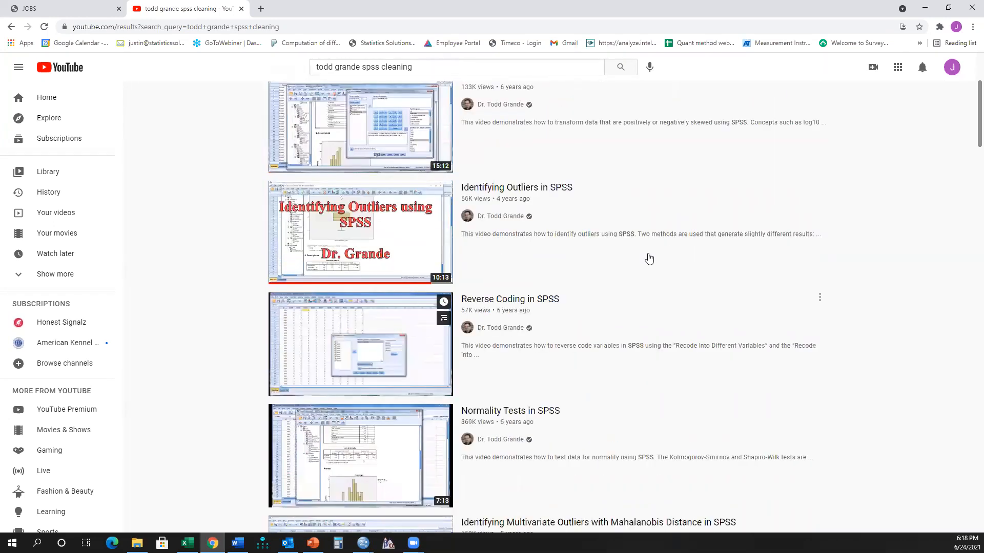
scroll(649, 258, up, 3)
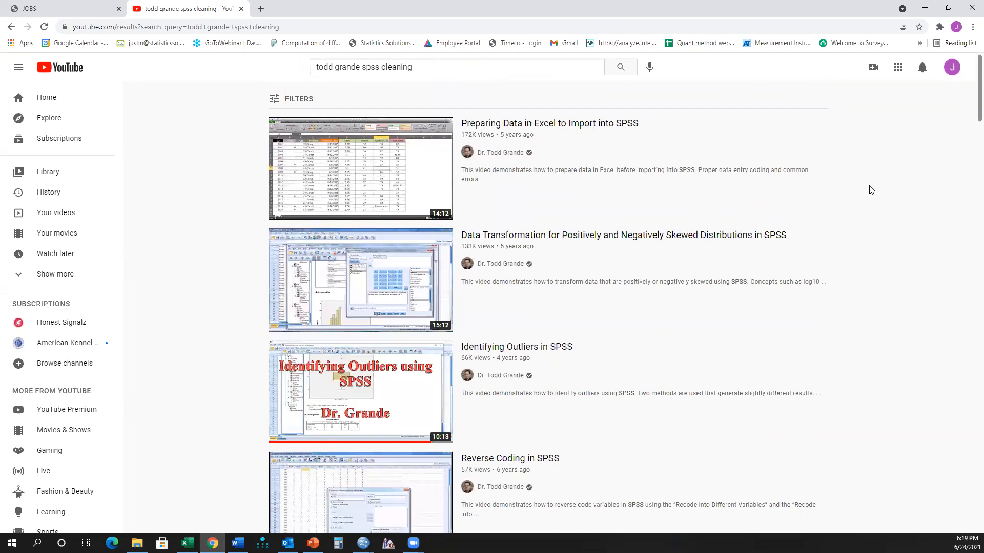
click(924, 13)
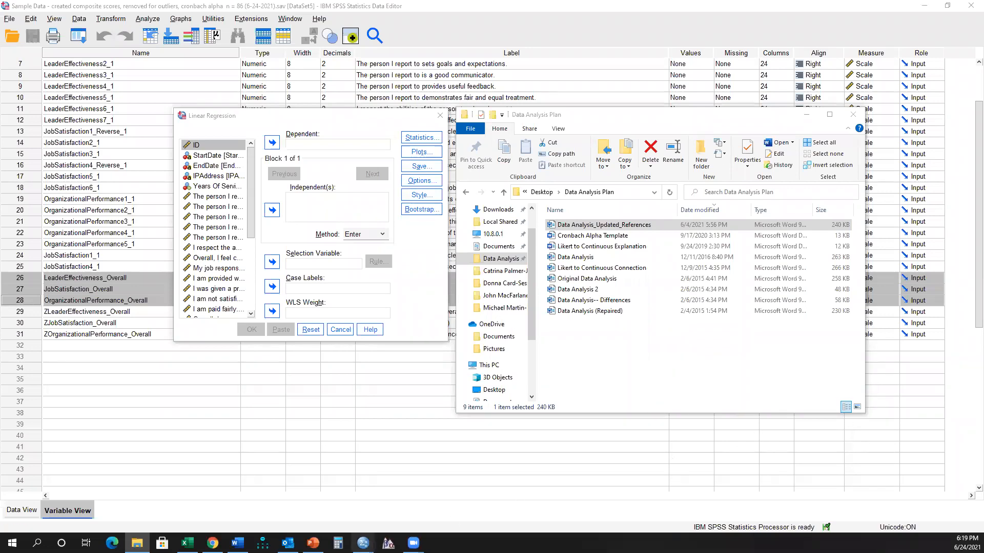
Switch to PowerPoint, start the slide show from the Additional Support slide and go back to the Webinar Archive slide.
click(313, 543)
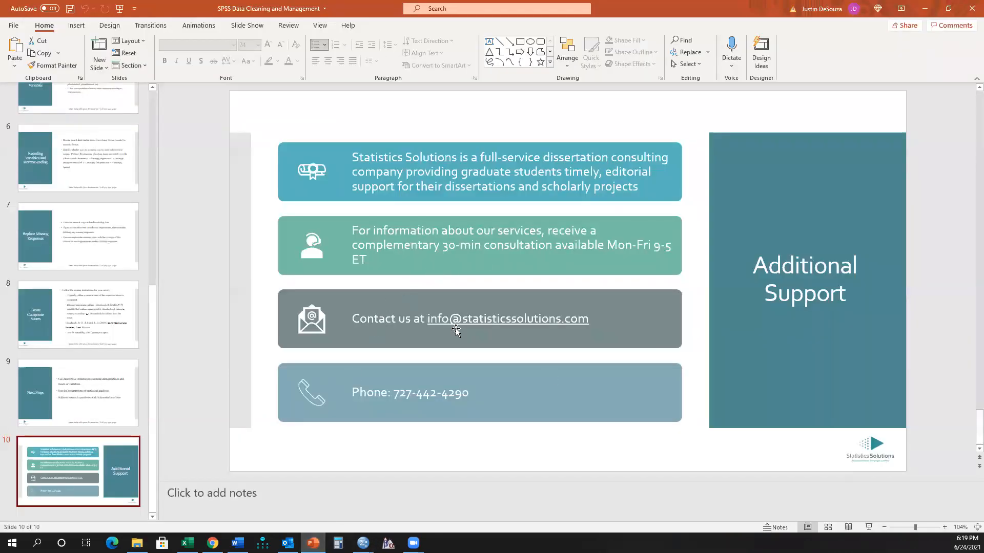
click(868, 528)
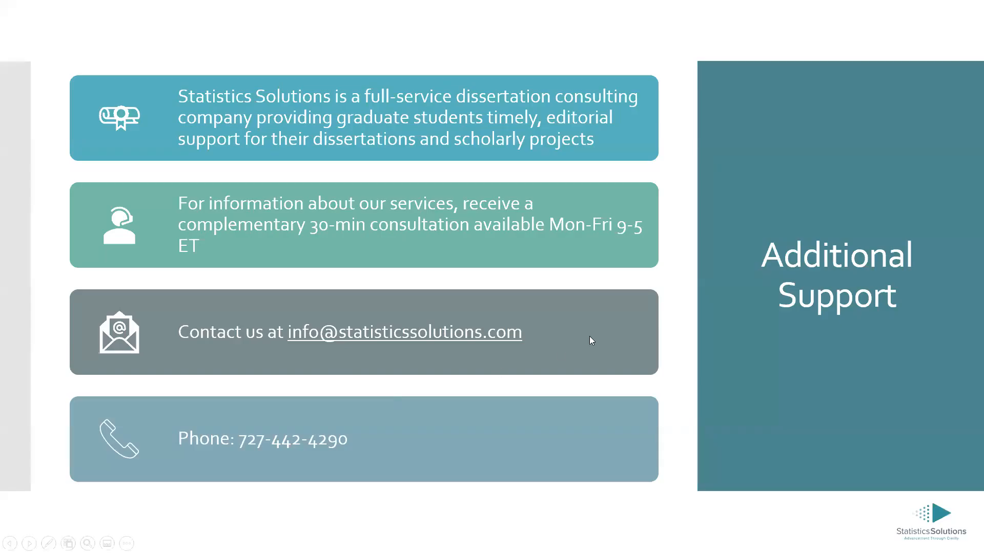
key(Left)
key(Left)
key(Left)
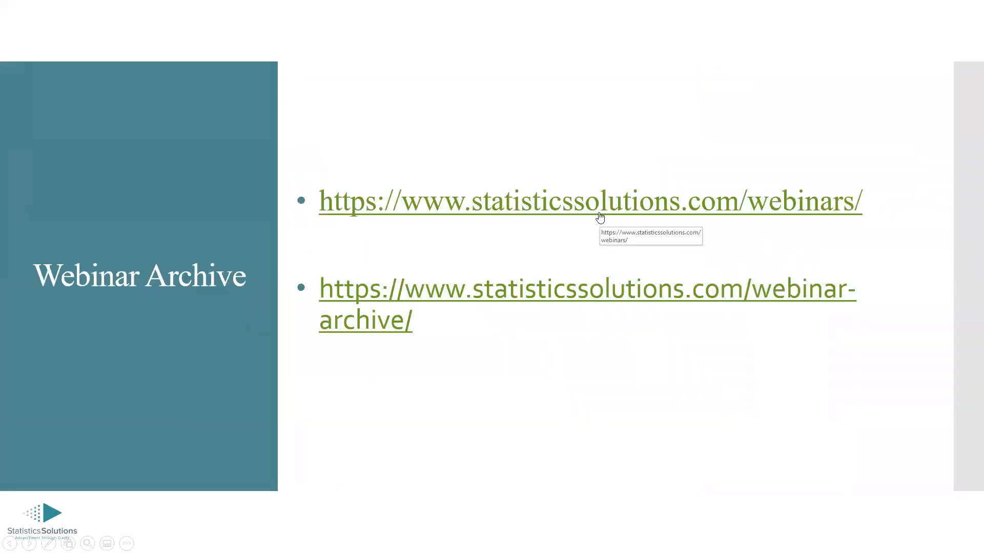
Open the slide's webinars link, review the June webinars, highlighting the title "Selecting Statistical Analyses Made Simple", and minimize Chrome.
click(643, 212)
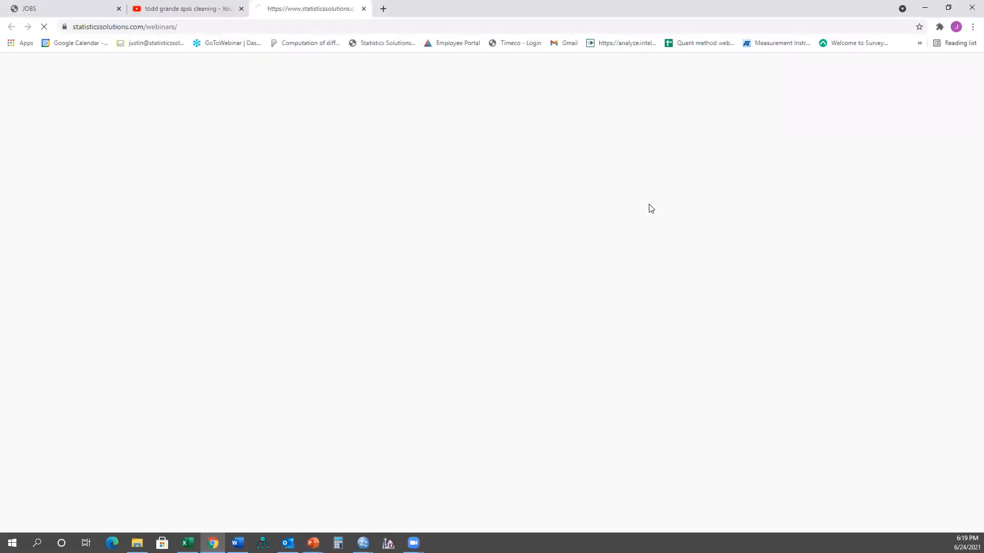
scroll(472, 210, down, 3)
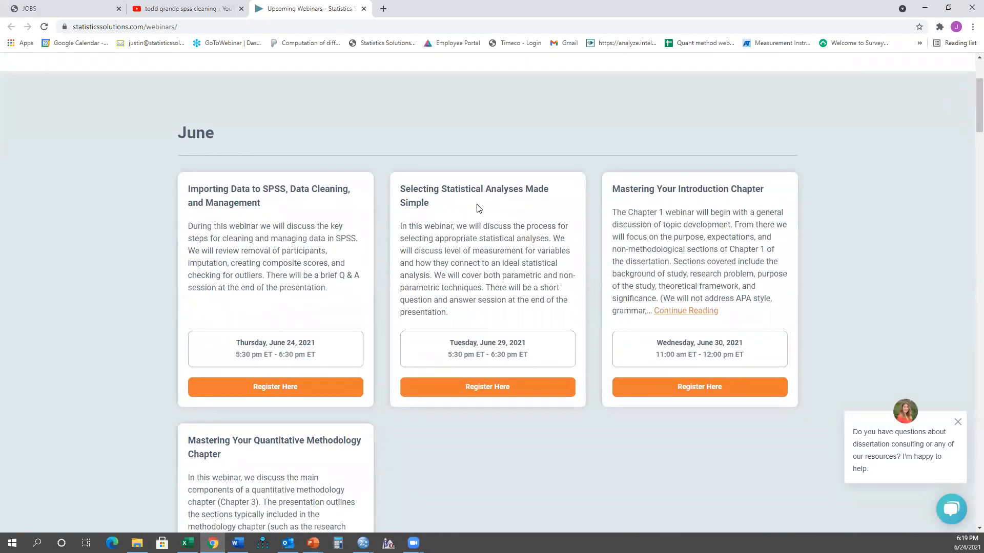
scroll(477, 207, down, 1)
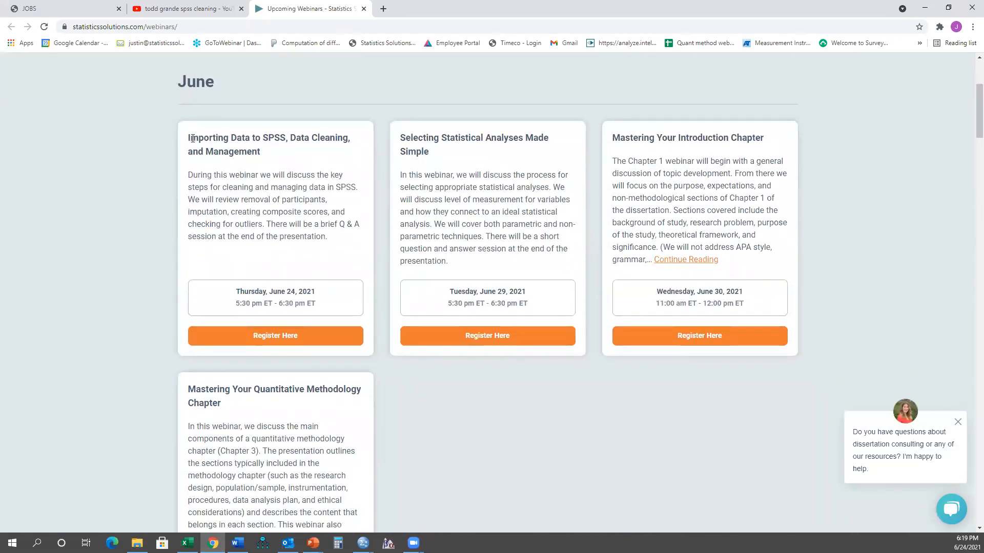
drag(193, 138, 311, 174)
drag(448, 159, 400, 134)
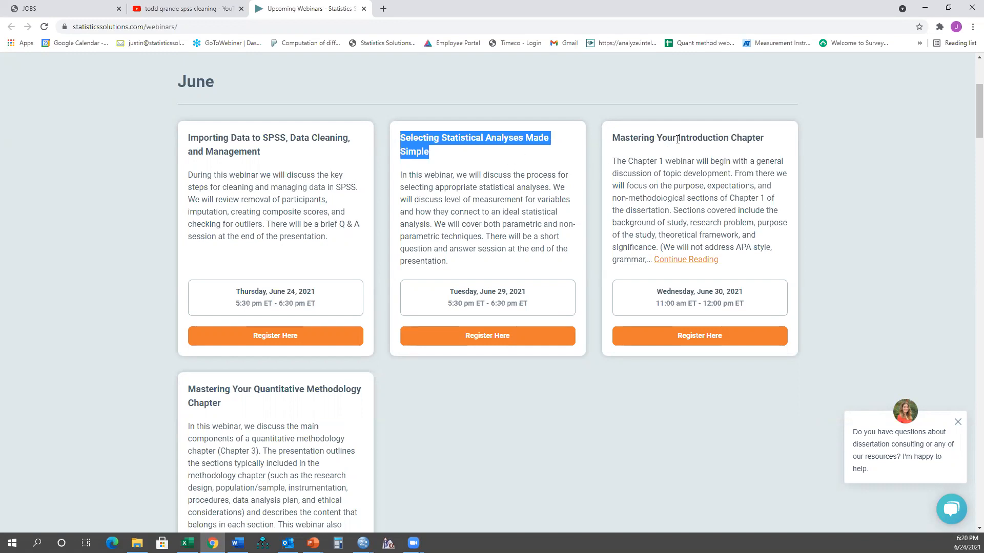
scroll(701, 146, down, 1)
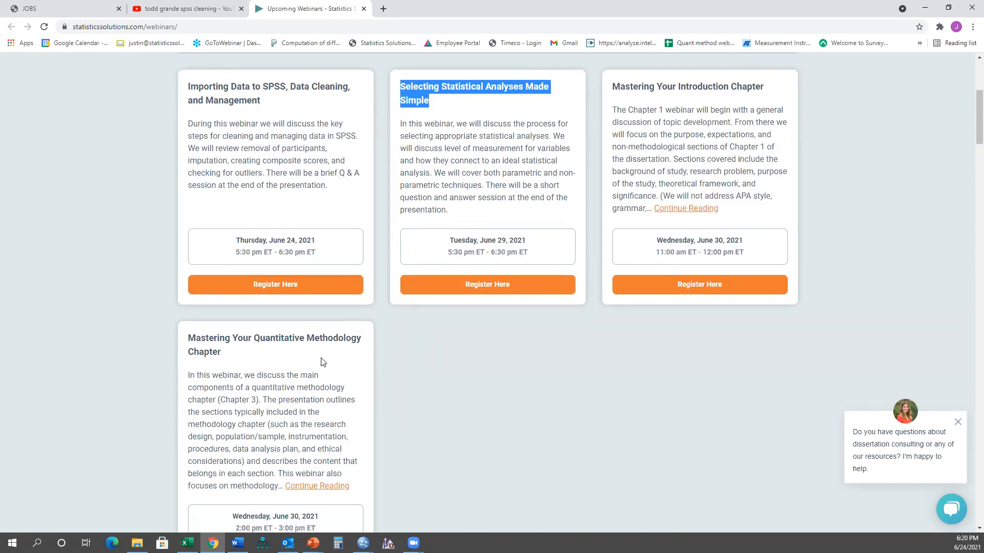
scroll(331, 365, down, 1)
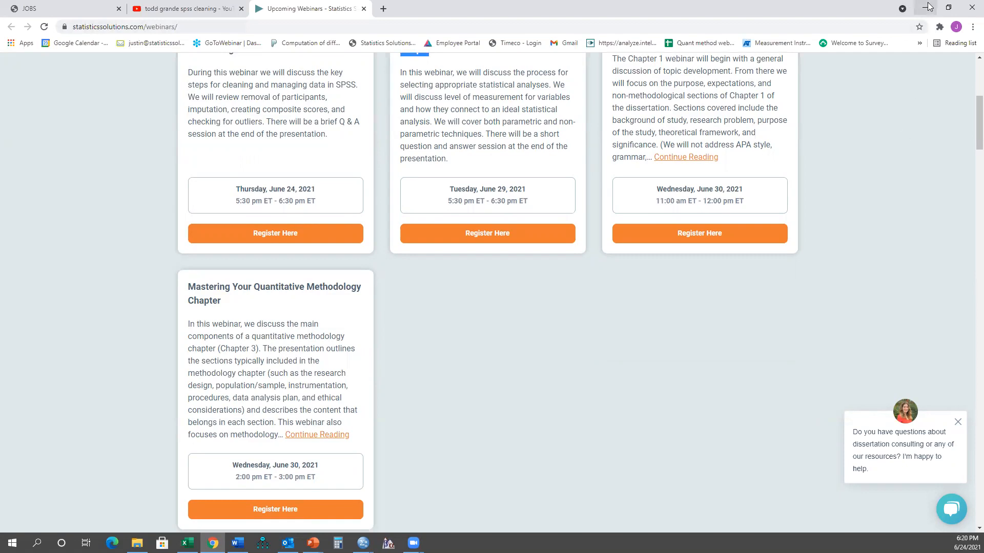
click(928, 6)
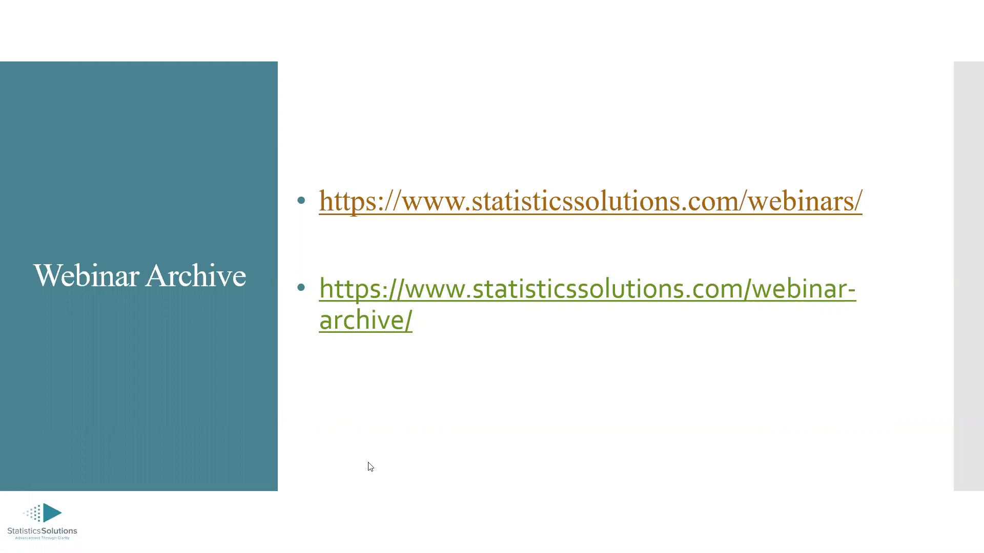
Advance the presentation to the Additional Support slide and end the slide show.
scroll(582, 371, down, 5)
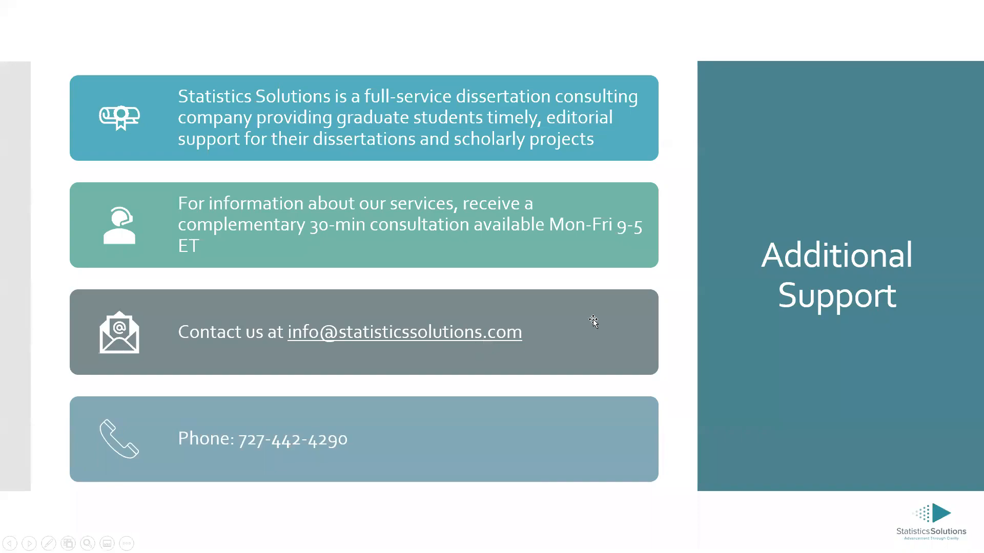
key(Escape)
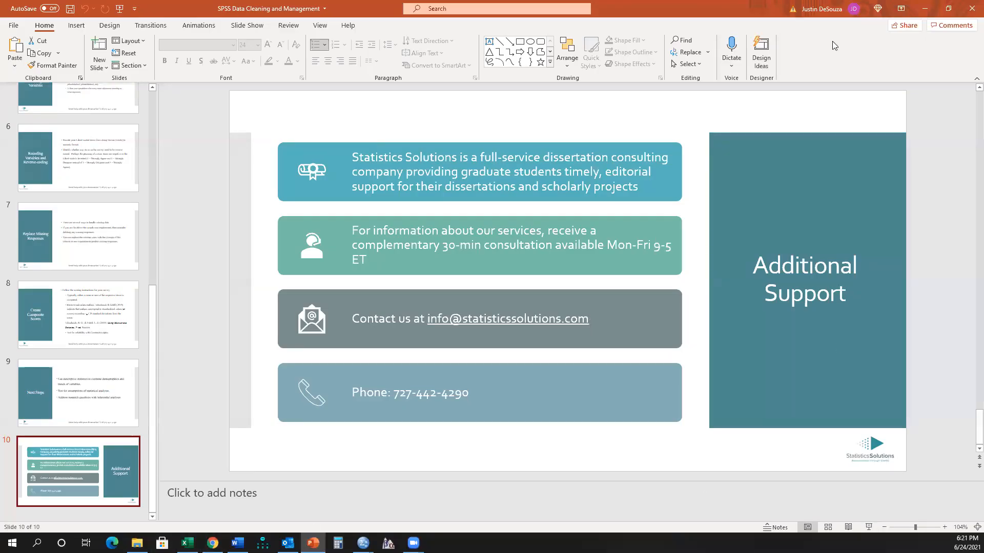
Switch to the Word document holding the dissertation consultation scheduling link, select the link, and return to PowerPoint.
key(super+d)
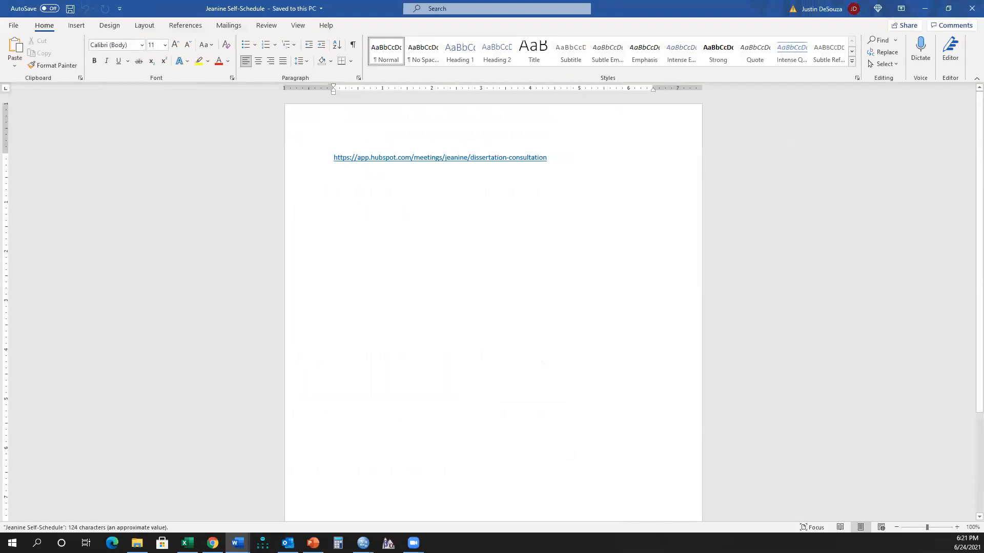
drag(578, 154, 224, 158)
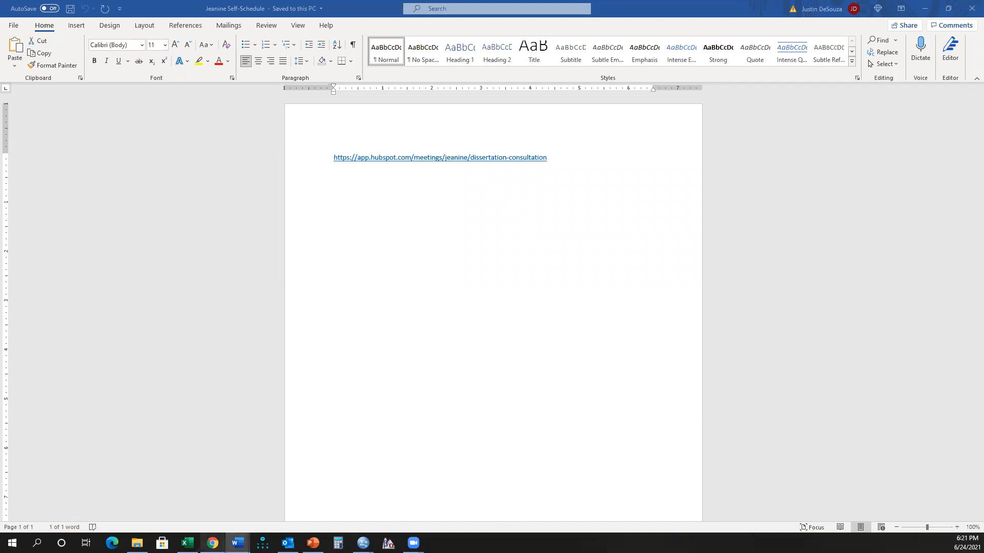
mouse_move(212, 543)
click(313, 543)
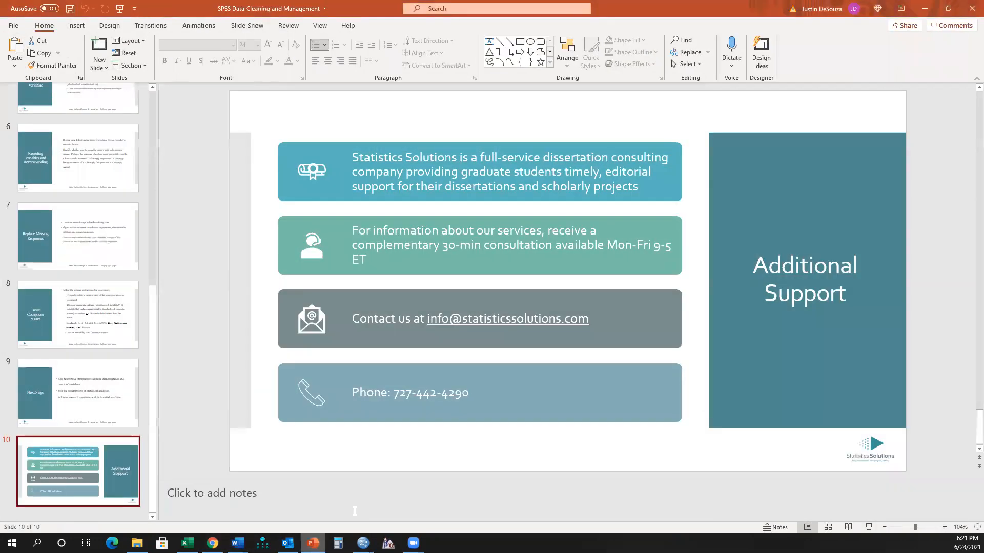